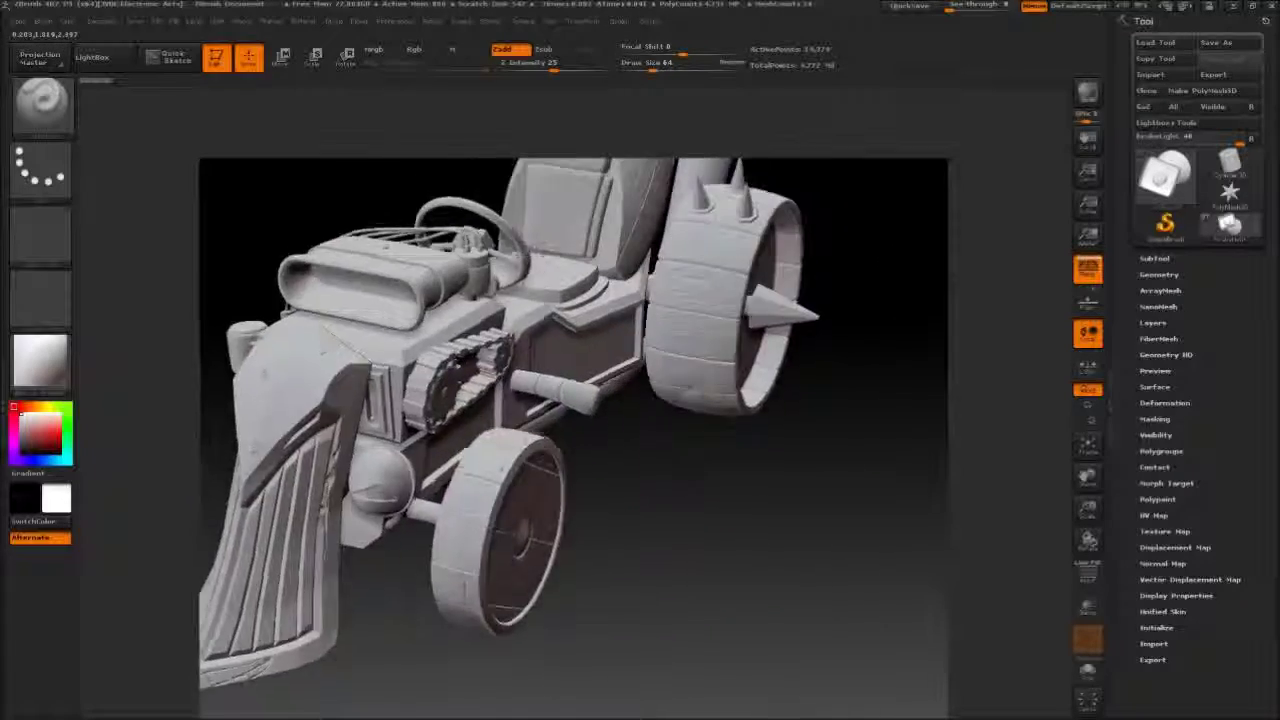
# Make the sparkPlug4 part on the side of the engine block the active subtool and isolate it.
pyautogui.moveTo(760, 260)
pyautogui.mouseDown()
pyautogui.moveTo(820, 297)
pyautogui.moveTo(823, 349)
pyautogui.moveTo(761, 285)
pyautogui.mouseUp()
pyautogui.moveTo(1088, 540); pyautogui.dragTo(1040, 440)
pyautogui.moveTo(1040, 500); pyautogui.dragTo(625, 263)
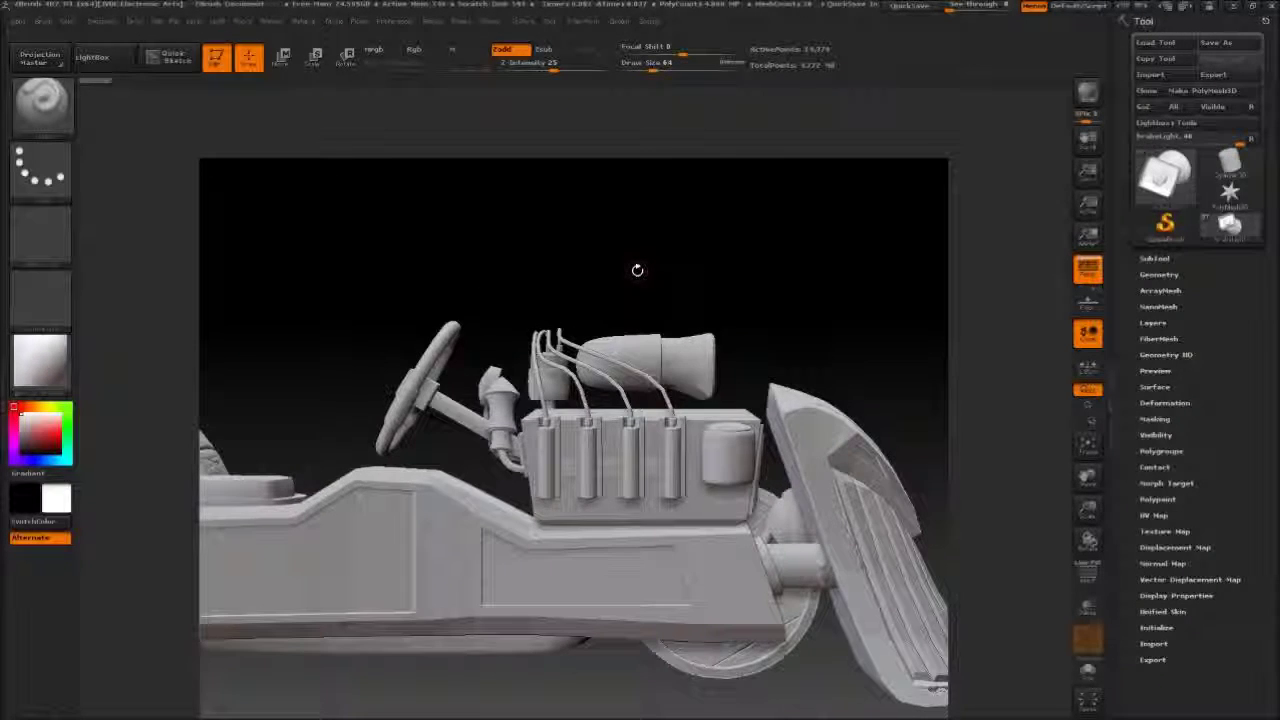
pyautogui.keyDown('alt'); pyautogui.moveTo(713, 272); pyautogui.dragTo(616, 164); pyautogui.keyUp('alt')
pyautogui.click(1147, 260)
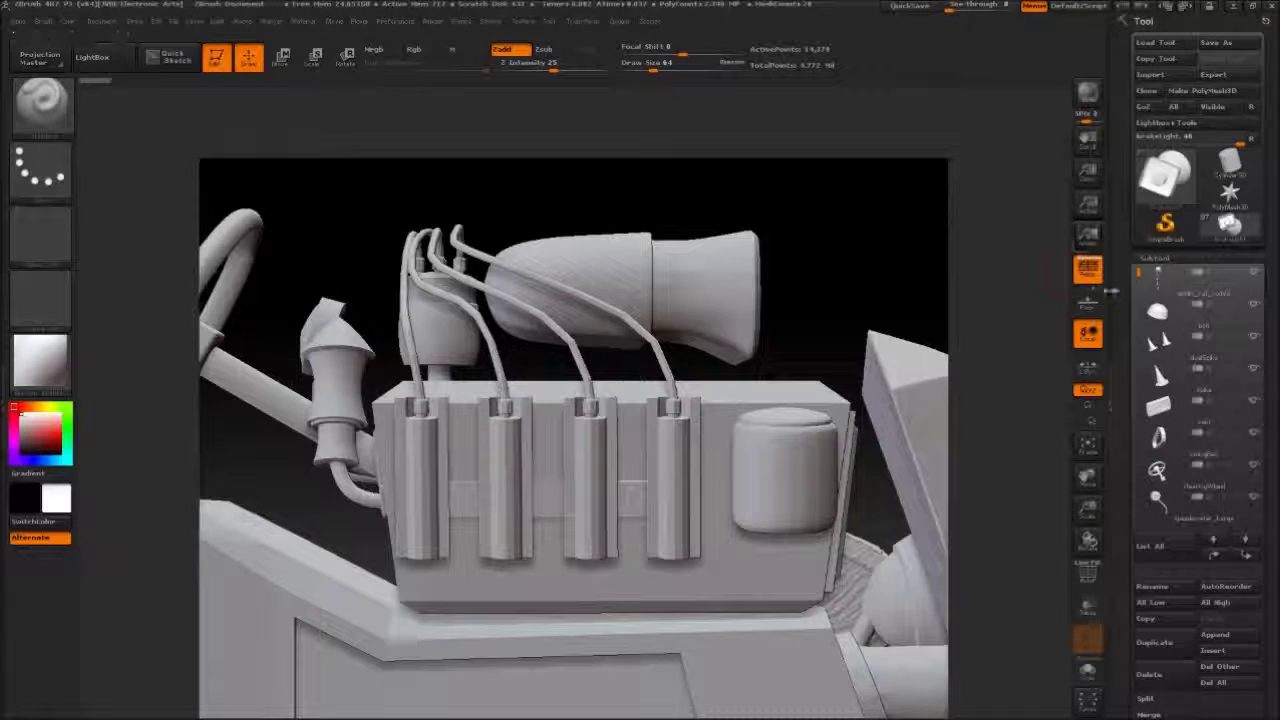
pyautogui.moveTo(1137, 277); pyautogui.dragTo(1133, 288)
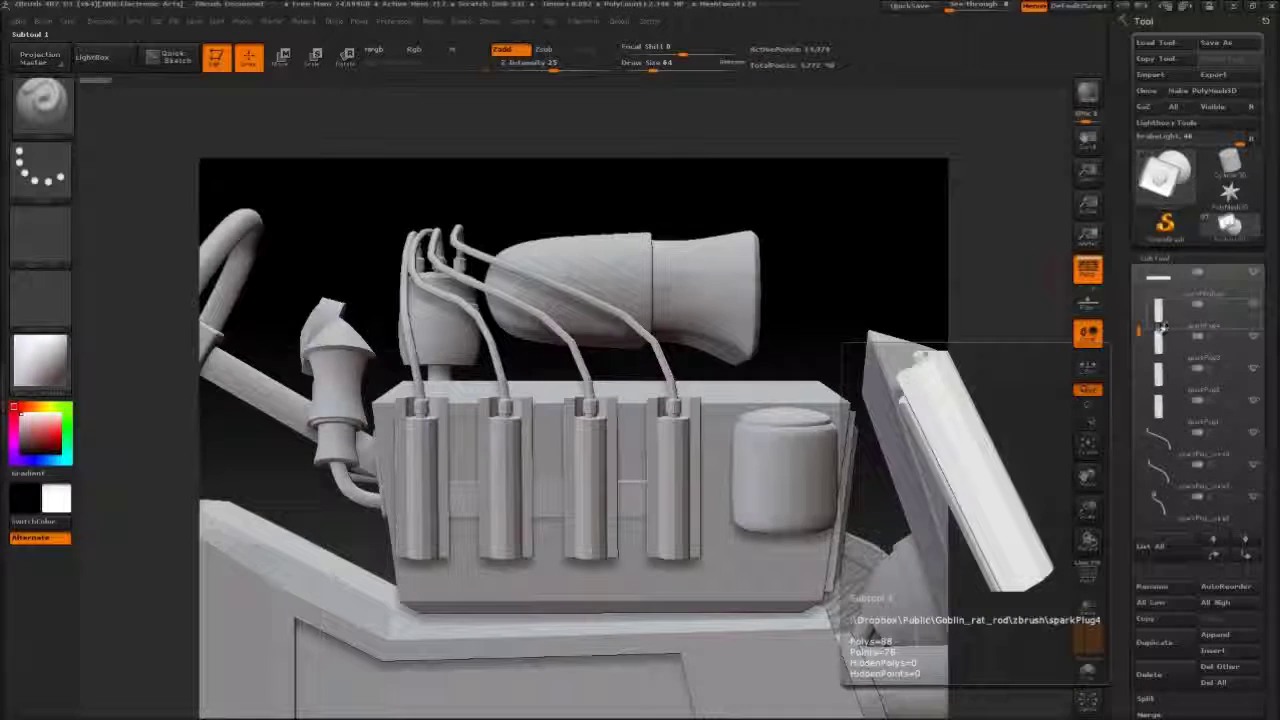
pyautogui.click(1160, 325)
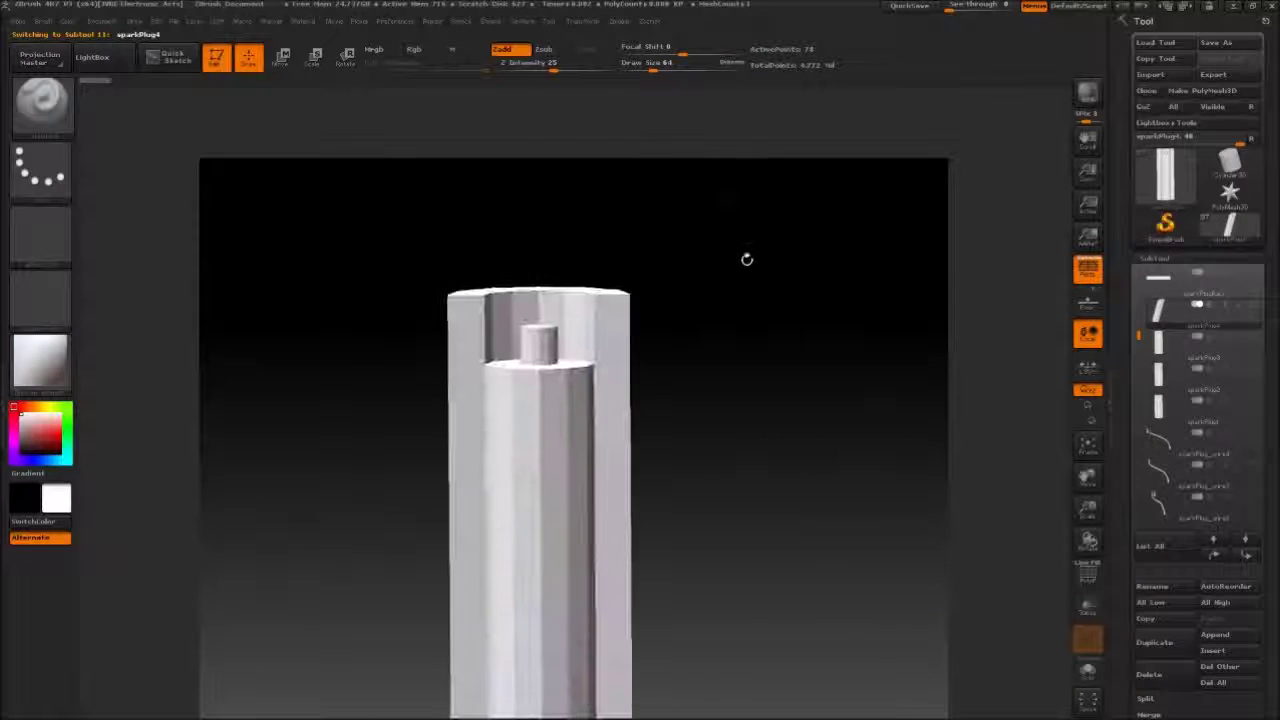
# Show the spark plug's polygon wireframe and switch to the ZModeler brush.
pyautogui.moveTo(743, 296); pyautogui.dragTo(722, 345)
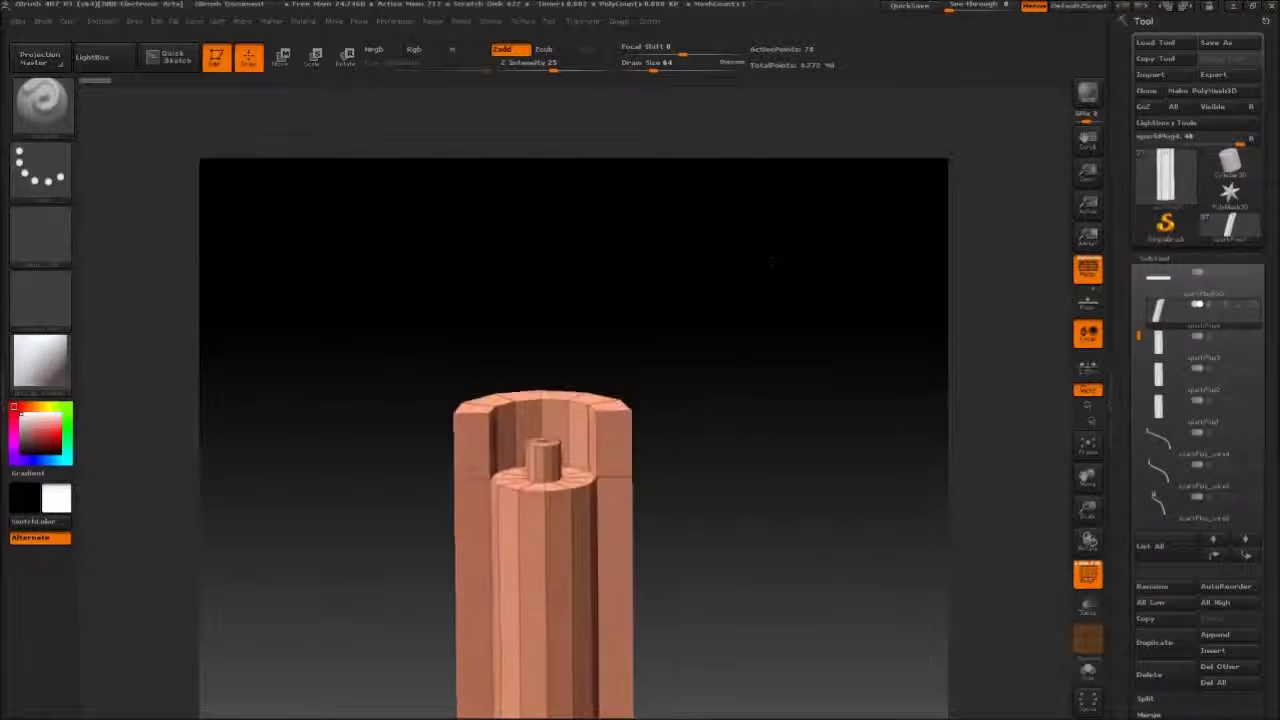
pyautogui.keyDown('alt'); pyautogui.moveTo(707, 280); pyautogui.dragTo(721, 100); pyautogui.keyUp('alt')
pyautogui.moveTo(705, 165); pyautogui.dragTo(685, 252)
pyautogui.click(46, 106)
pyautogui.press('z')
pyautogui.press('m')
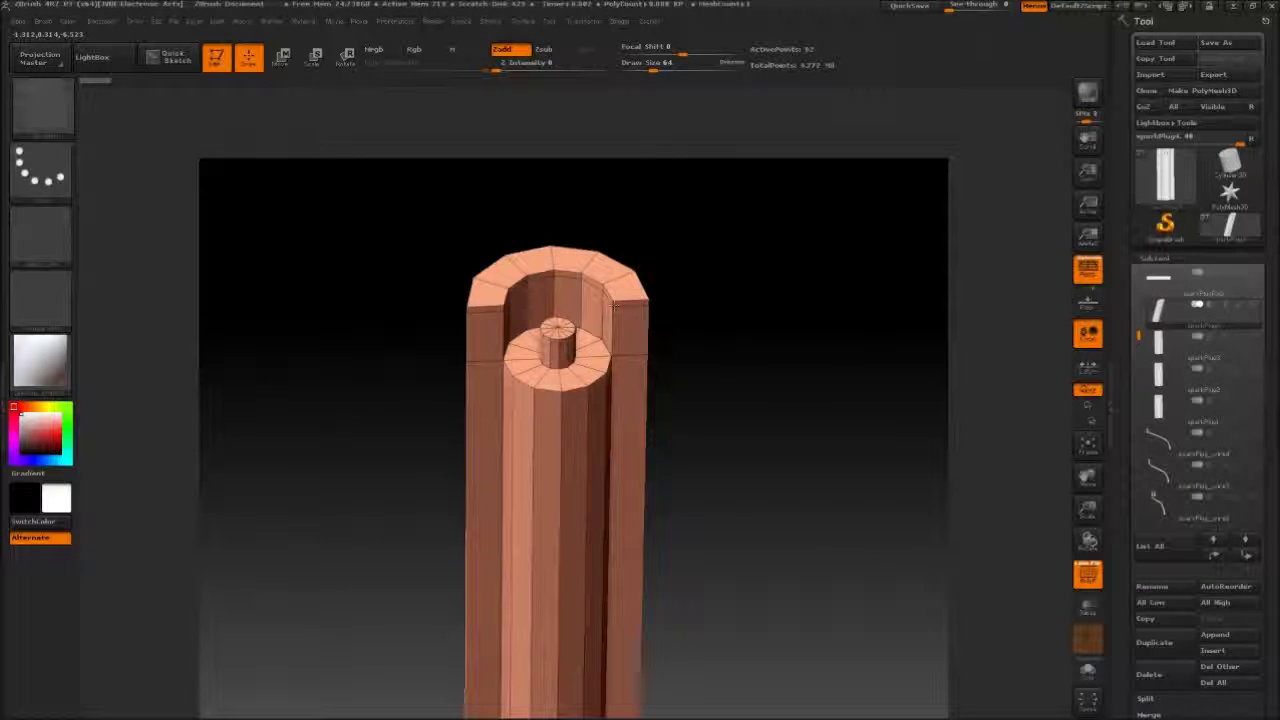
# Try the Crease edge action with the complete edge loop target on the spark plug's upper end, and undo it.
pyautogui.click(612, 354)
pyautogui.moveTo(728, 305); pyautogui.dragTo(743, 223)
pyautogui.press('space')
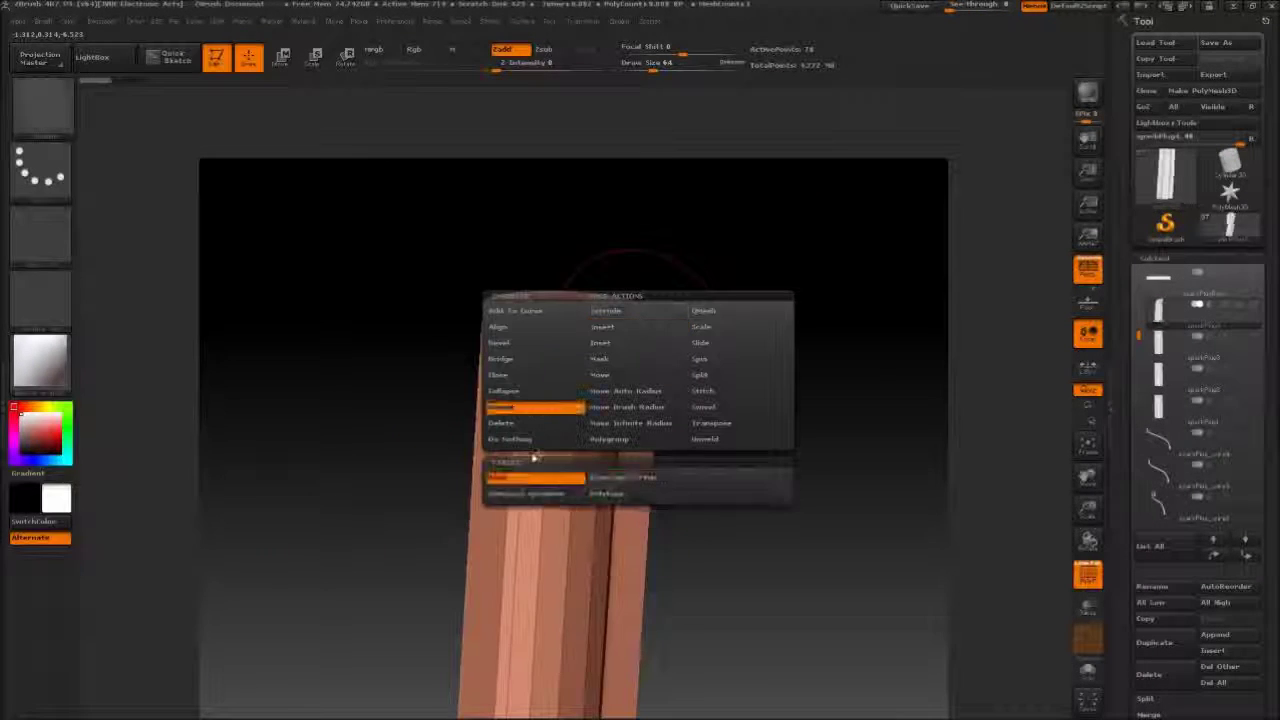
pyautogui.click(529, 493)
pyautogui.click(630, 316)
pyautogui.moveTo(700, 285); pyautogui.dragTo(580, 364)
pyautogui.click(584, 342)
pyautogui.hotkey('ctrl', 'z')
pyautogui.hotkey('ctrl', 'z')
# Crease edges around the spark plug's top rim and subdivide the mesh once as a smoothing test.
pyautogui.press('space')
pyautogui.click(530, 513)
pyautogui.moveTo(502, 356); pyautogui.dragTo(507, 267)
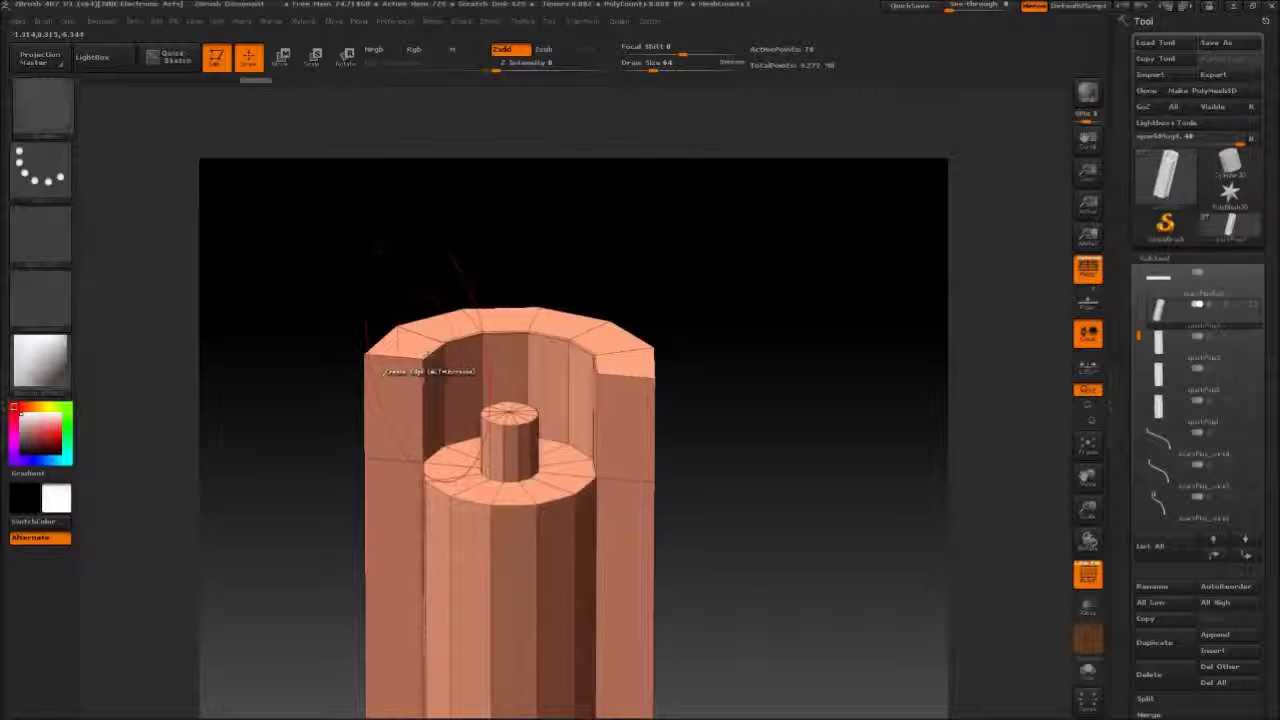
pyautogui.moveTo(428, 354); pyautogui.dragTo(490, 385)
pyautogui.click(1154, 260)
pyautogui.click(1156, 275)
pyautogui.click(1140, 391)
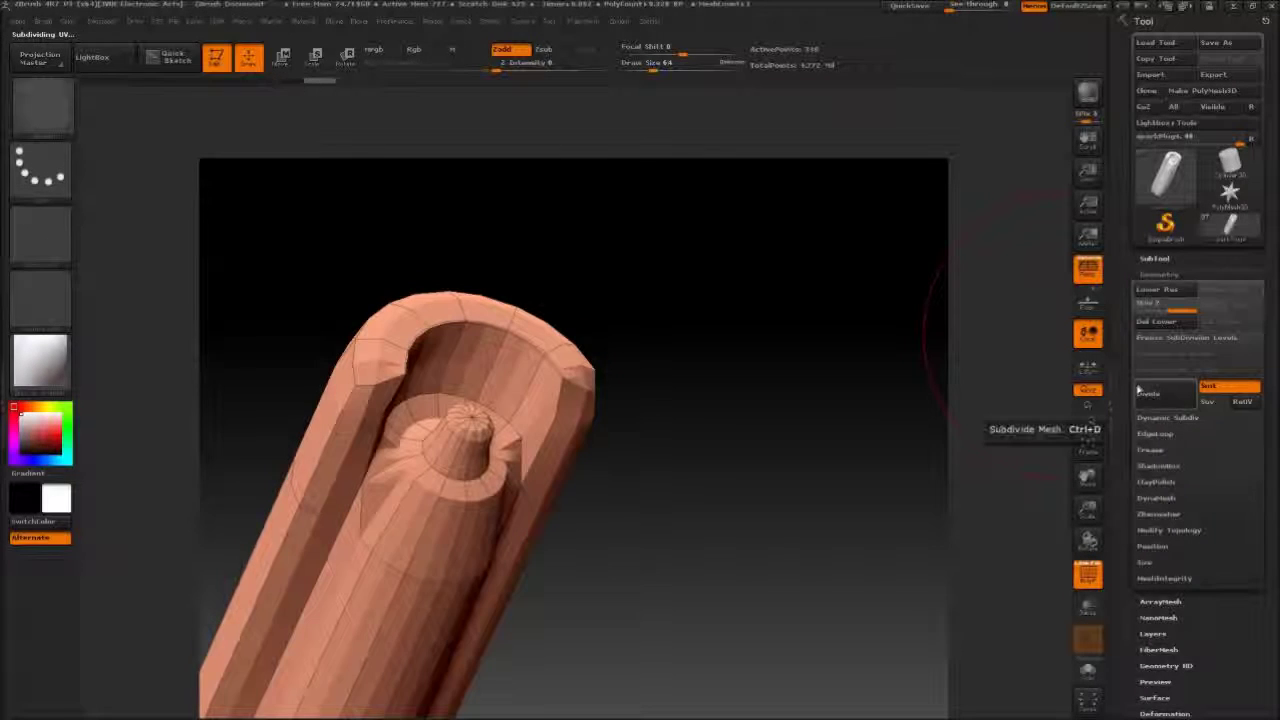
pyautogui.hotkey('shift', 'd')
pyautogui.moveTo(682, 344); pyautogui.dragTo(643, 465)
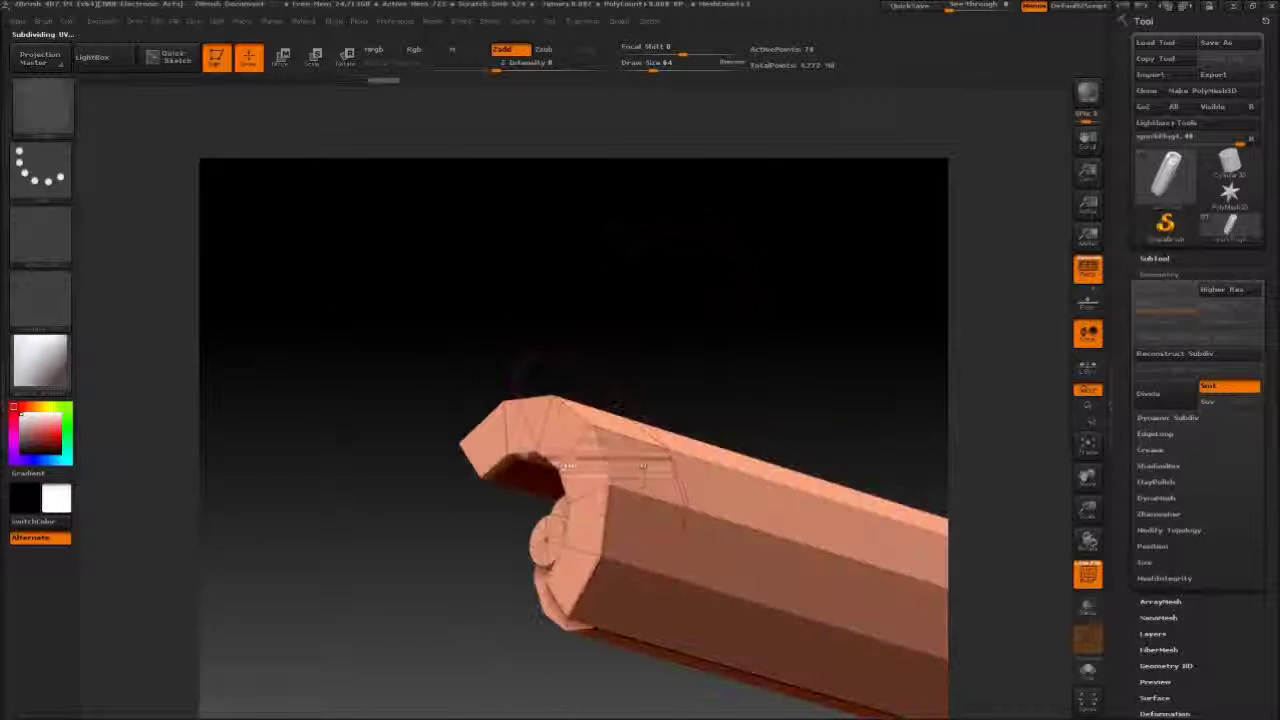
pyautogui.moveTo(615, 351); pyautogui.dragTo(761, 242)
# Undo the test creases and subdivision on the spark plug.
pyautogui.click(1156, 402)
pyautogui.hotkey('ctrl', 'z')
pyautogui.hotkey('ctrl', 'z')
pyautogui.hotkey('ctrl', 'z')
pyautogui.hotkey('ctrl', 'z')
pyautogui.hotkey('ctrl', 'z')
pyautogui.hotkey('ctrl', 'z')
pyautogui.hotkey('ctrl', 'z')
pyautogui.hotkey('ctrl', 'z')
pyautogui.hotkey('ctrl', 'z')
pyautogui.hotkey('ctrl', 'z')
pyautogui.hotkey('ctrl', 'z')
pyautogui.hotkey('ctrl', 'z')
pyautogui.hotkey('ctrl', 'z')
pyautogui.hotkey('ctrl', 'z')
# Set the edge action to Insert with Single EdgeLoop and add supporting loops near the spark plug's upper end.
pyautogui.moveTo(785, 296); pyautogui.dragTo(795, 220)
pyautogui.press('space')
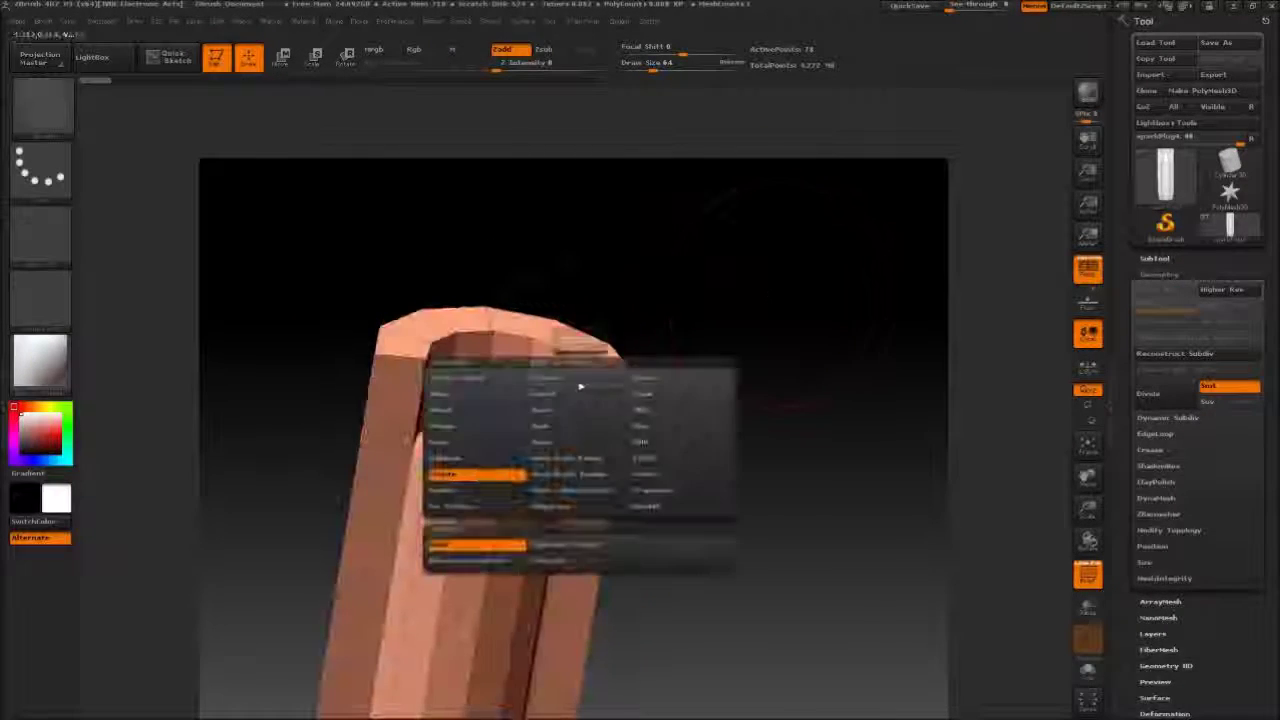
pyautogui.moveTo(519, 443); pyautogui.dragTo(503, 492, button='right')
pyautogui.click(578, 340)
pyautogui.moveTo(578, 340); pyautogui.dragTo(678, 316, button='right')
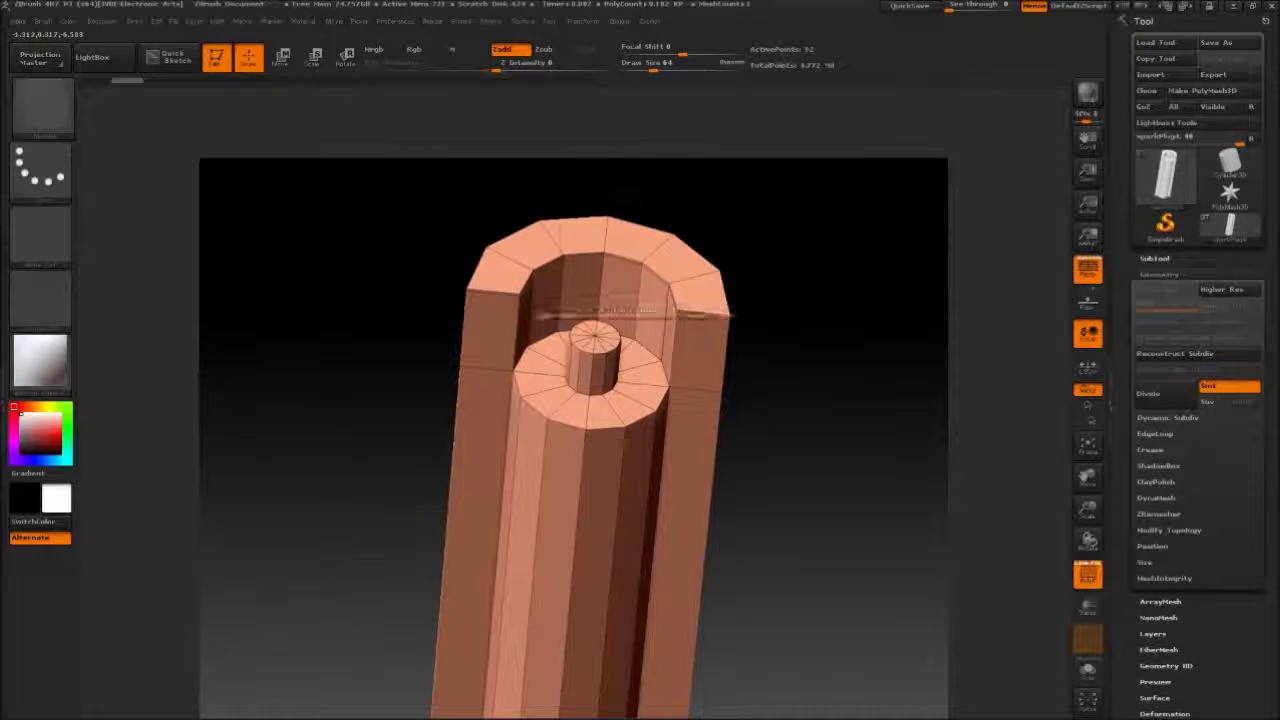
pyautogui.moveTo(630, 318); pyautogui.dragTo(590, 296)
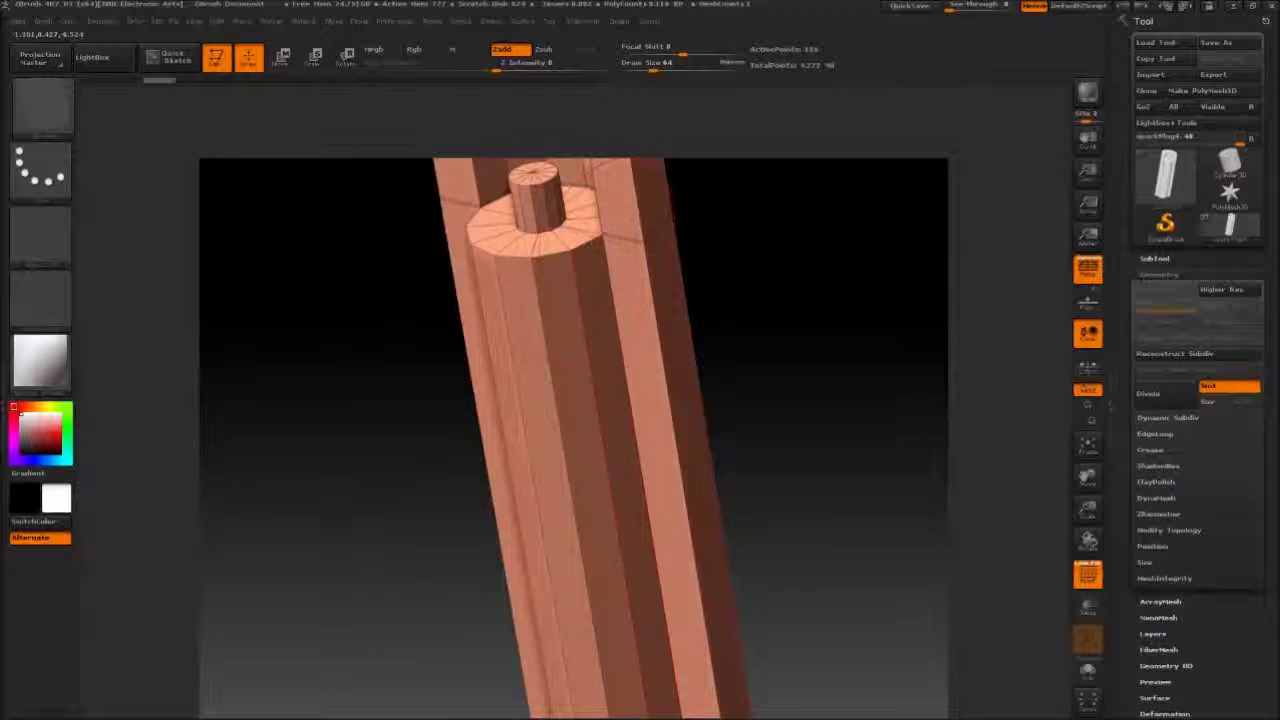
# Insert more supporting edge loops along the spark plug's lengthwise corners and close to its bottom end.
pyautogui.moveTo(597, 237); pyautogui.dragTo(680, 355)
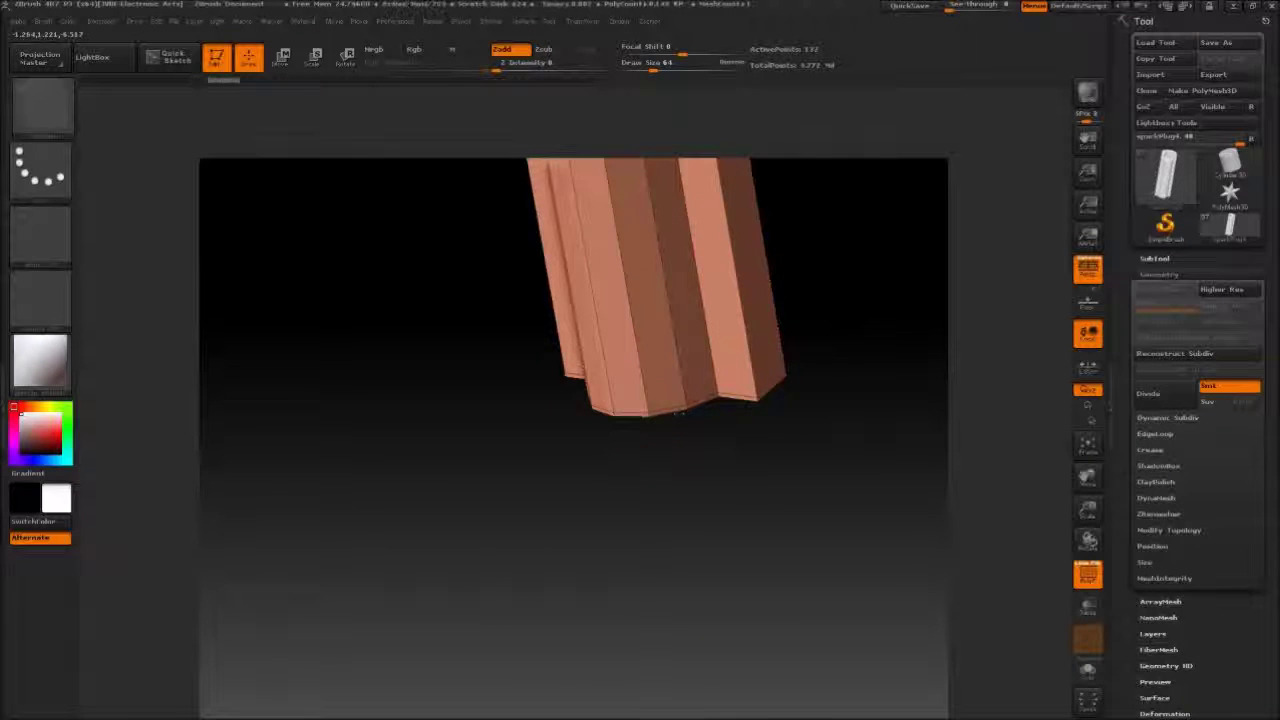
pyautogui.moveTo(680, 412); pyautogui.dragTo(600, 269)
pyautogui.press('space')
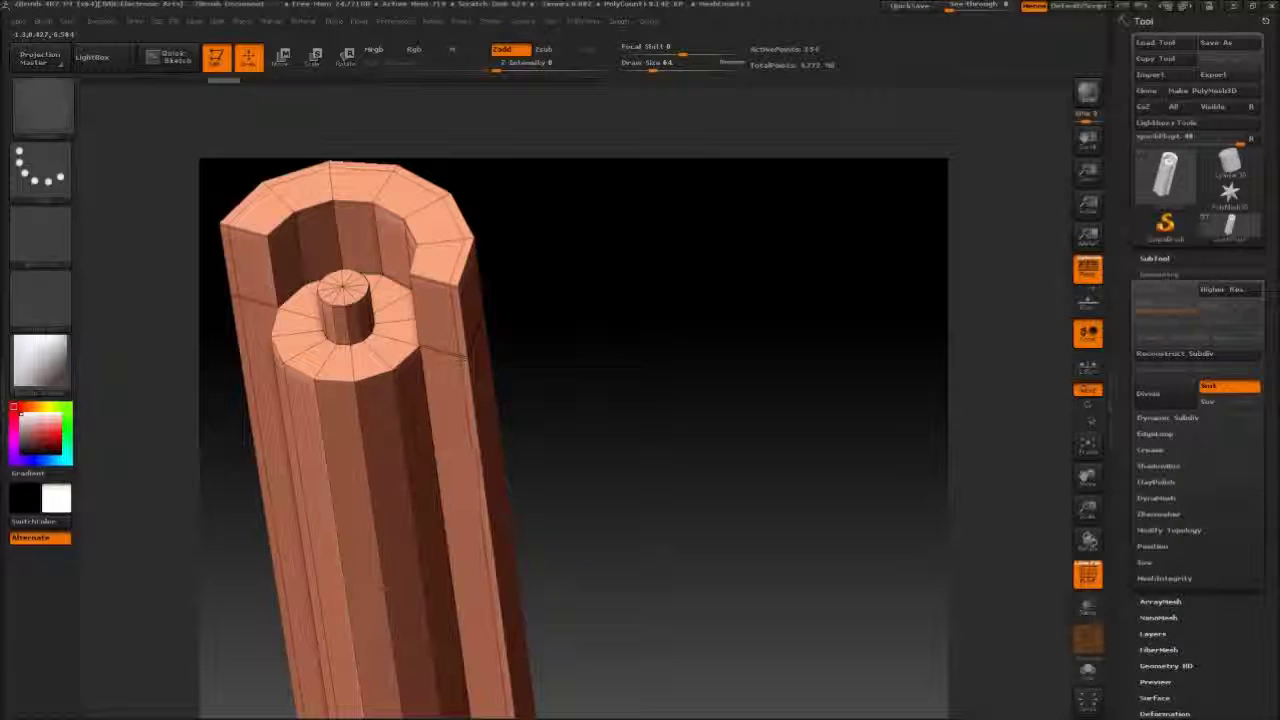
pyautogui.moveTo(466, 361); pyautogui.dragTo(794, 251)
# Set the edge action to Crease with the Edge target and crease the edges around the top rim.
pyautogui.press('space')
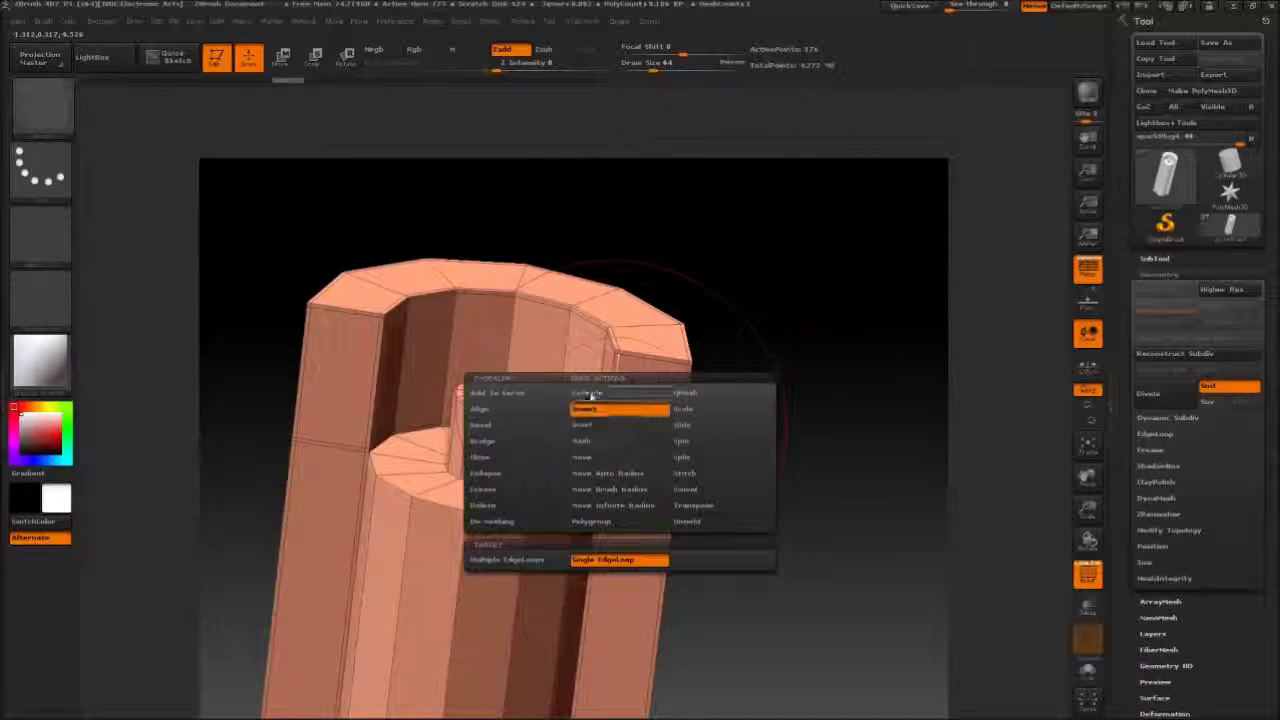
pyautogui.click(520, 489)
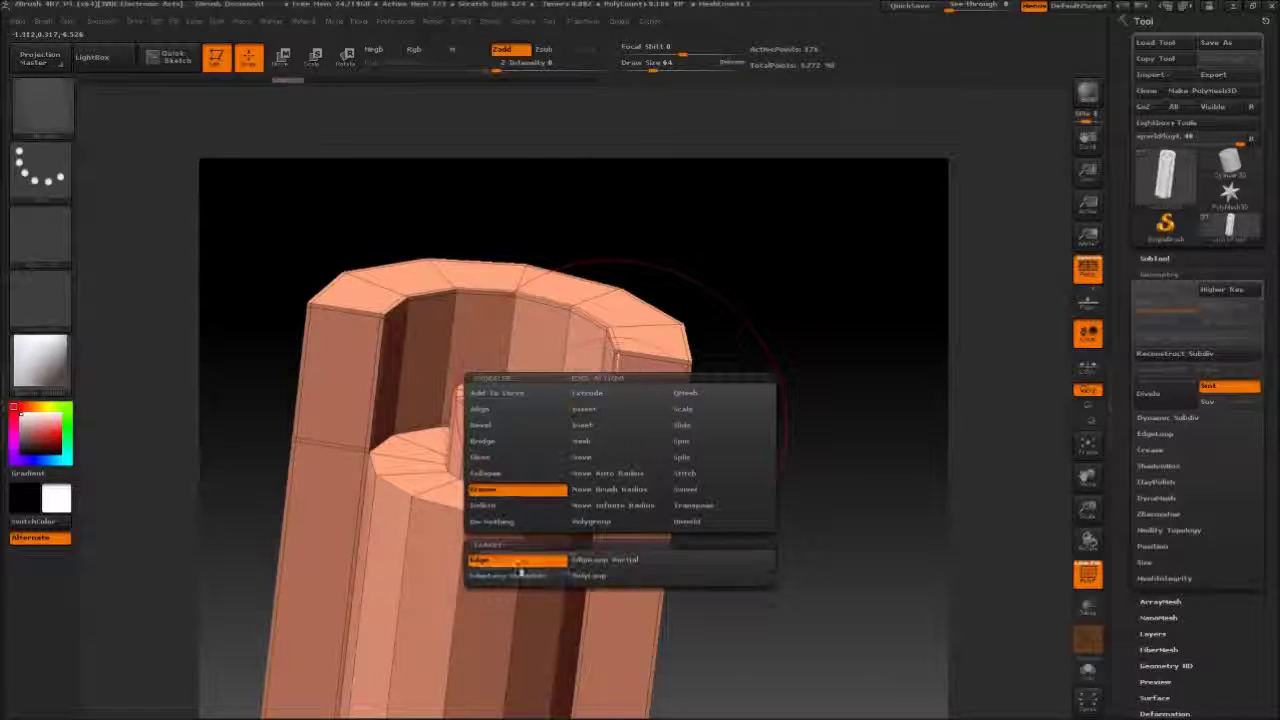
pyautogui.moveTo(744, 264); pyautogui.dragTo(756, 288)
pyautogui.moveTo(595, 372); pyautogui.dragTo(760, 334)
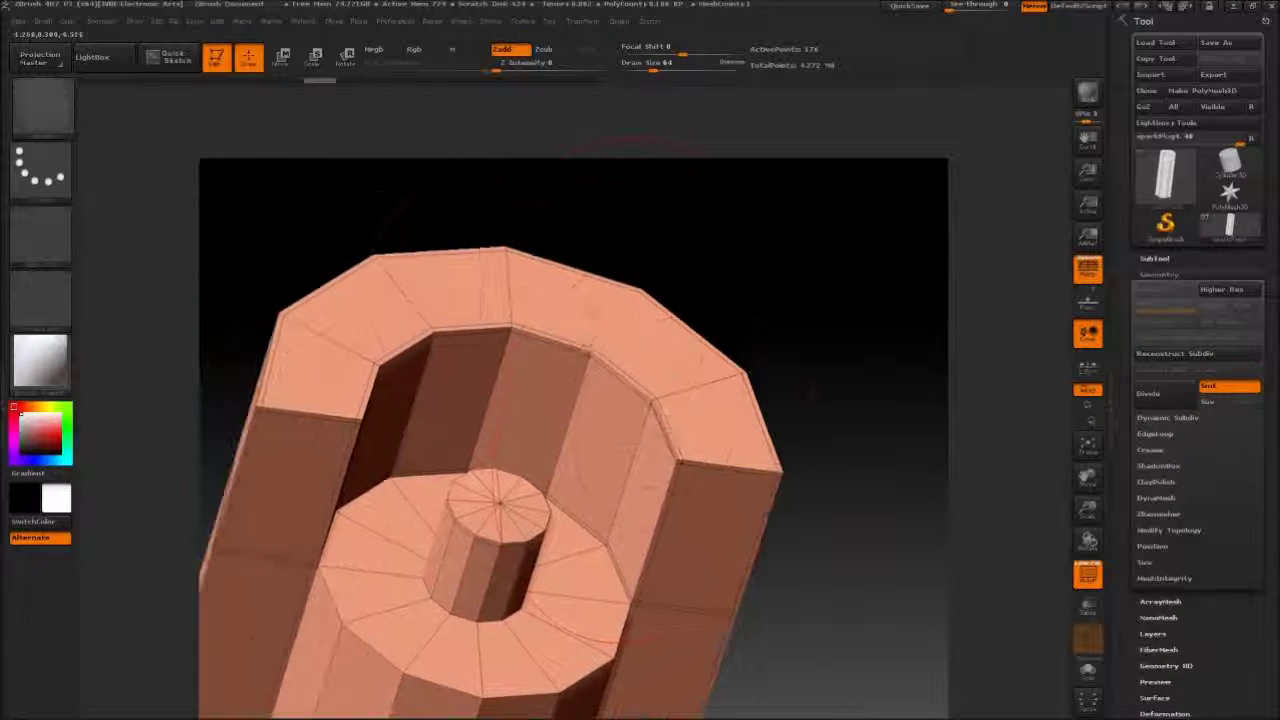
pyautogui.moveTo(617, 365); pyautogui.dragTo(553, 369)
pyautogui.keyDown('ctrl'); pyautogui.moveTo(549, 354); pyautogui.dragTo(519, 374, button='right'); pyautogui.keyUp('ctrl')
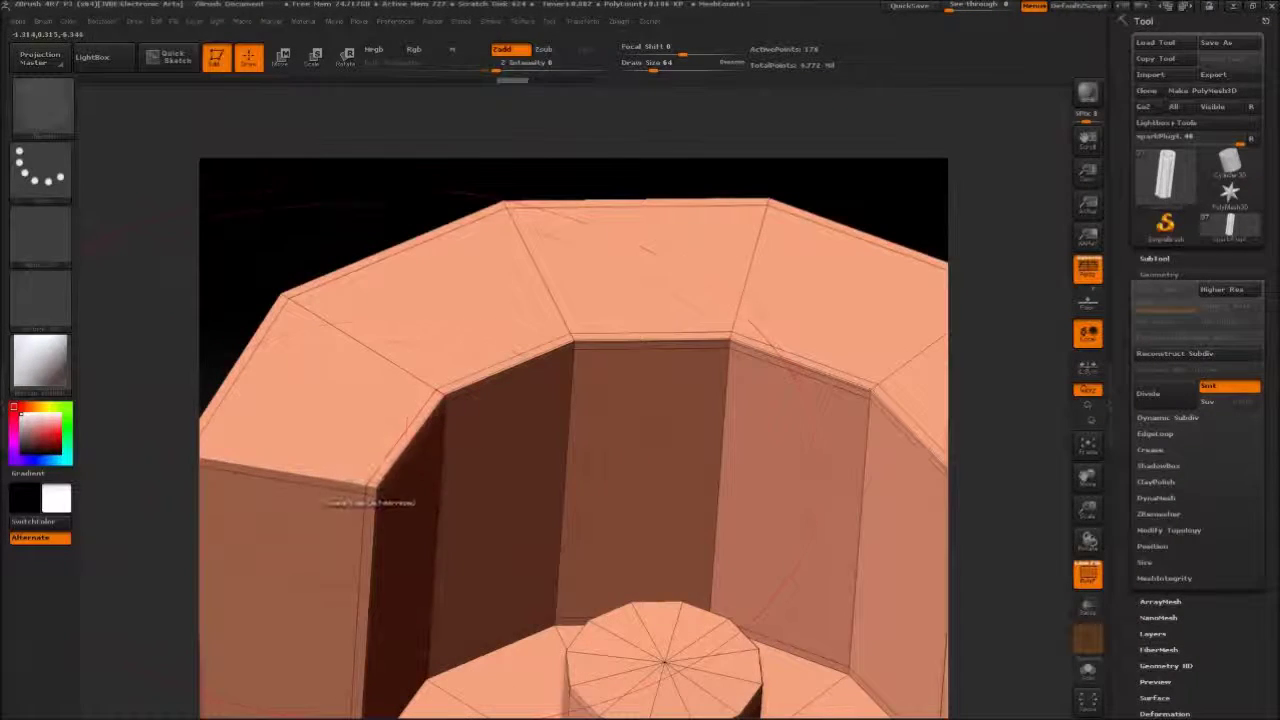
pyautogui.keyDown('ctrl'); pyautogui.moveTo(812, 220); pyautogui.dragTo(790, 200, button='right'); pyautogui.keyUp('ctrl')
pyautogui.moveTo(740, 290); pyautogui.dragTo(794, 243)
pyautogui.keyDown('ctrl'); pyautogui.moveTo(796, 244); pyautogui.dragTo(739, 381, button='right'); pyautogui.keyUp('ctrl')
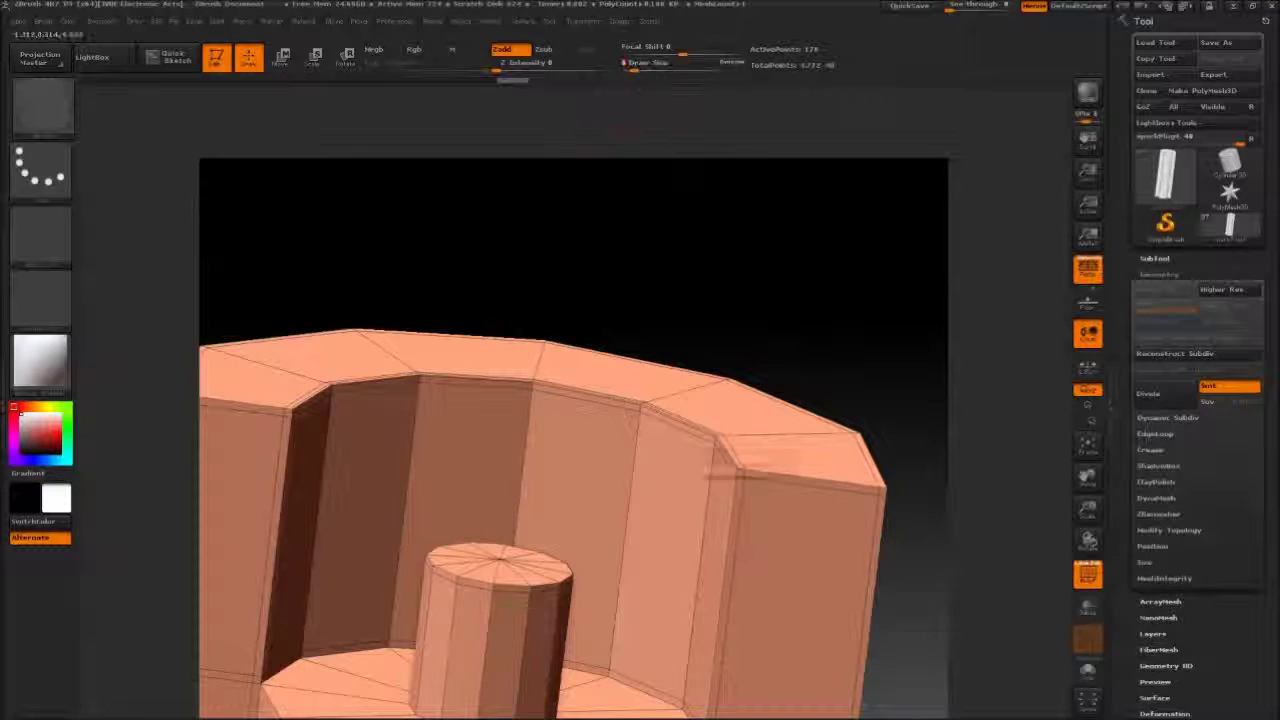
# Crease the outer shell's vertical corner edges beside the open slot with a small brush size.
pyautogui.press('space')
pyautogui.moveTo(715, 236); pyautogui.dragTo(600, 245)
pyautogui.moveTo(505, 445); pyautogui.dragTo(590, 336)
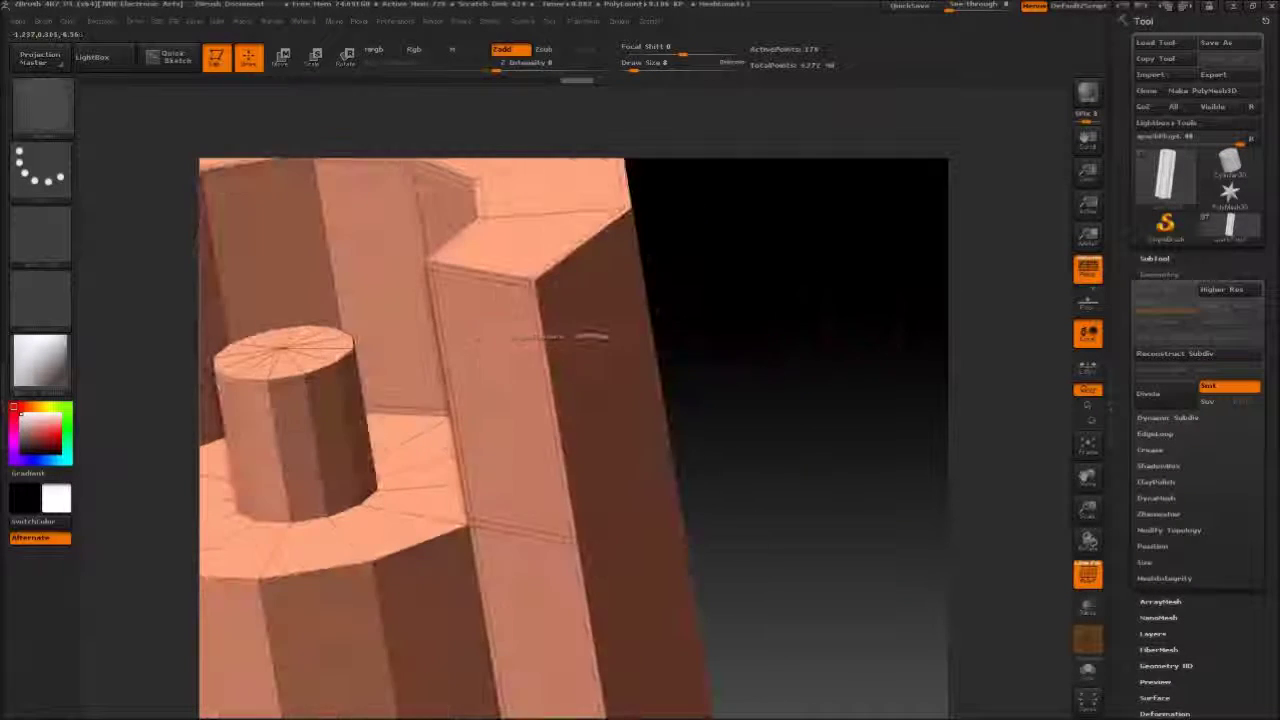
pyautogui.keyDown('alt'); pyautogui.moveTo(754, 232); pyautogui.dragTo(399, 367); pyautogui.keyUp('alt')
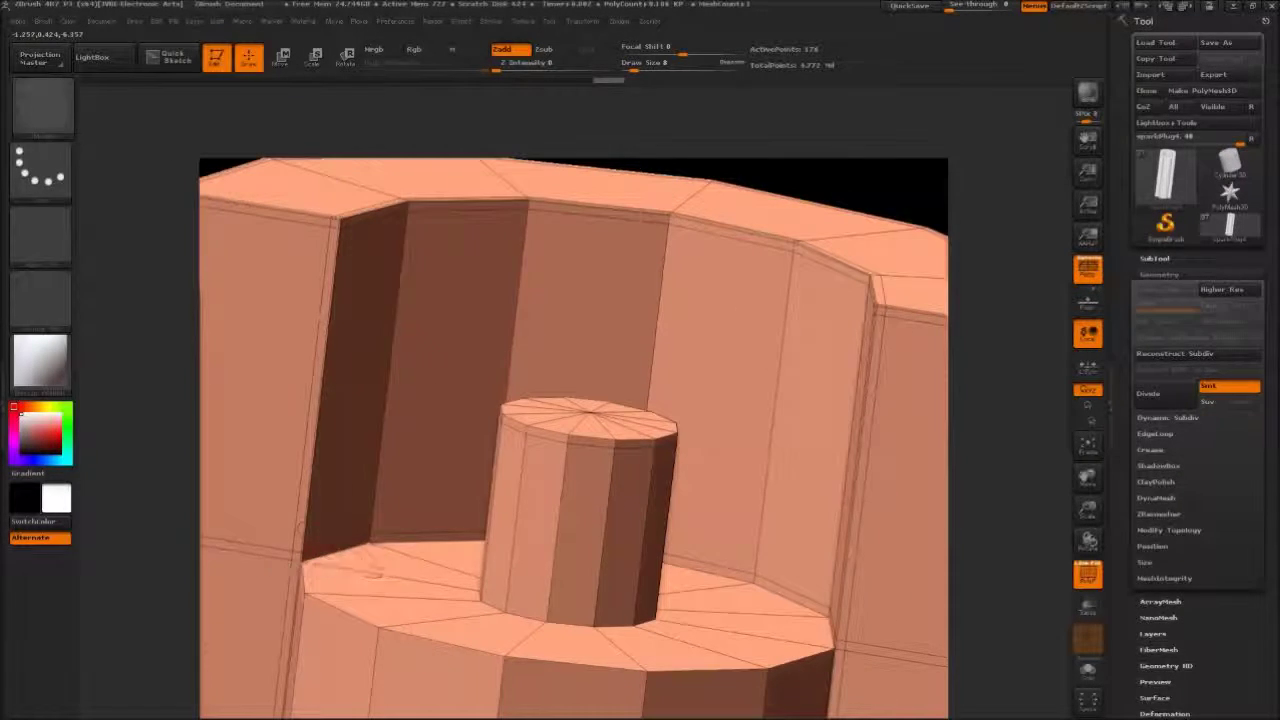
# Crease the edges where the recess floor meets the outer shell's inner wall.
pyautogui.press('space')
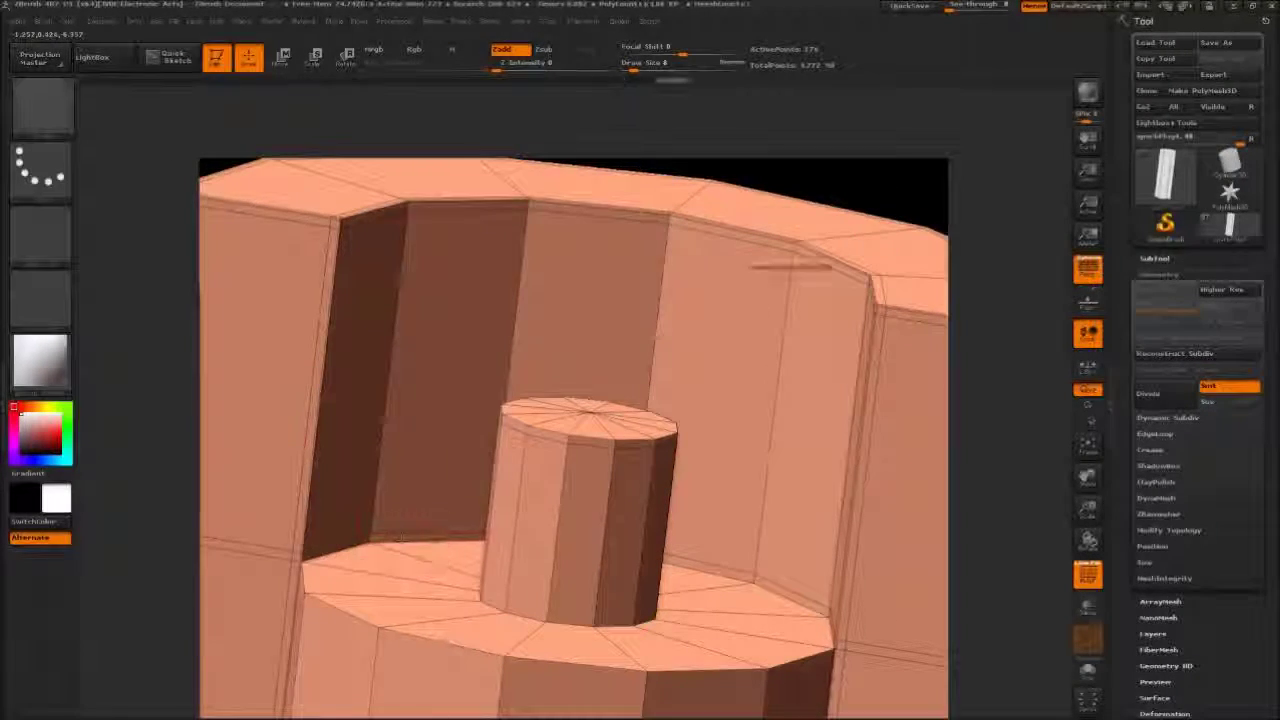
pyautogui.moveTo(800, 180); pyautogui.dragTo(760, 290)
pyautogui.click(664, 538)
pyautogui.click(690, 538)
pyautogui.moveTo(900, 225); pyautogui.dragTo(726, 151)
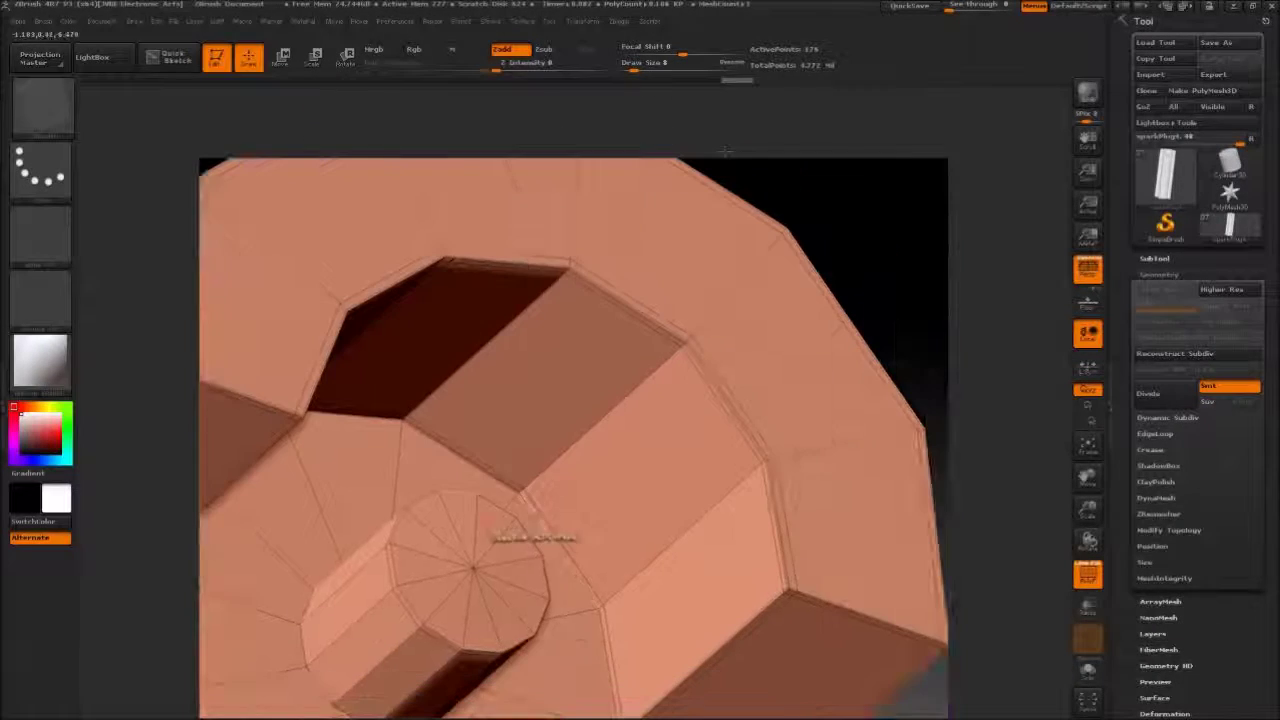
# Crease the outer edges of the inner cylinder's top face around the small centre pin.
pyautogui.keyDown('alt'); pyautogui.moveTo(800, 190); pyautogui.dragTo(844, 340); pyautogui.keyUp('alt')
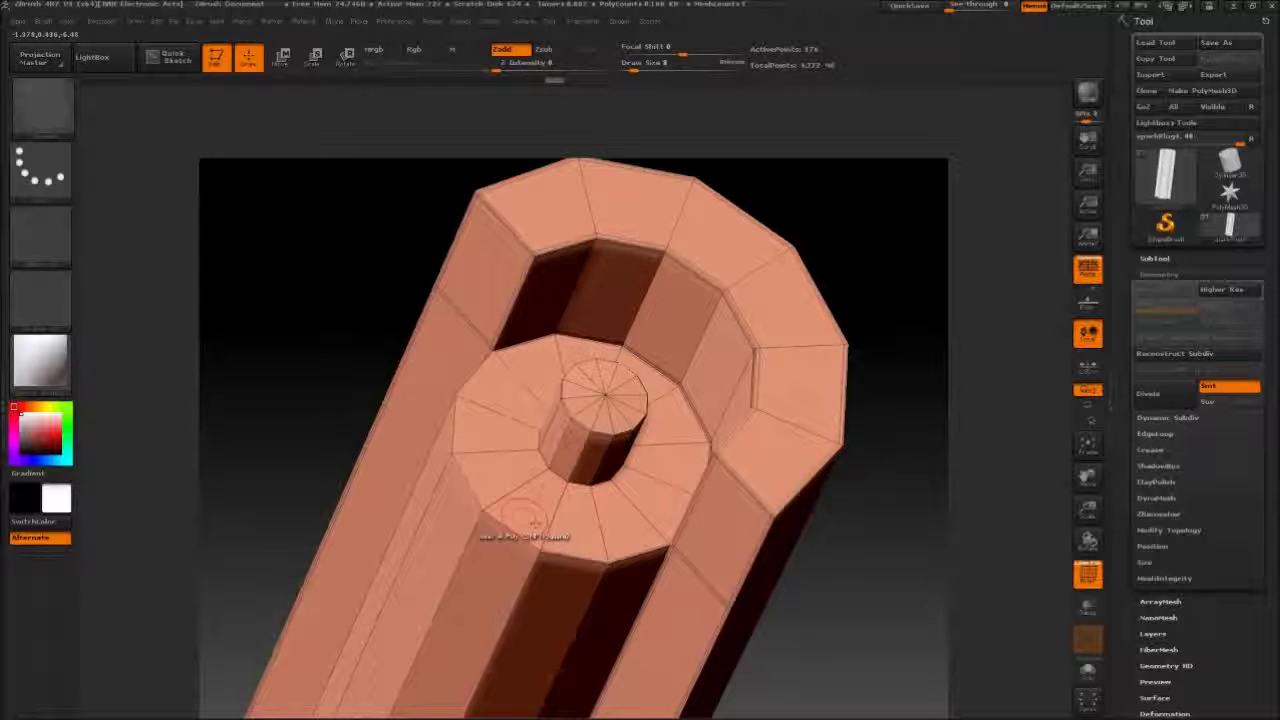
pyautogui.moveTo(455, 435); pyautogui.dragTo(786, 200)
pyautogui.moveTo(805, 300); pyautogui.dragTo(805, 432)
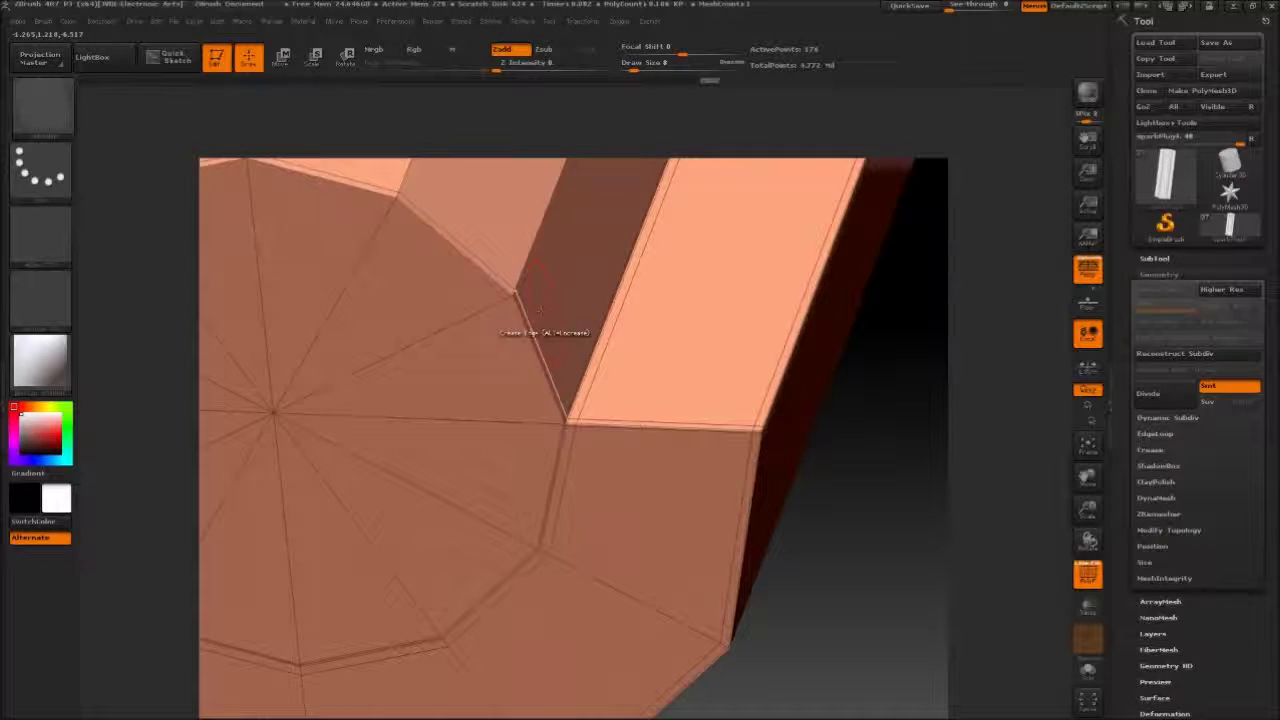
# Crease the edges around the spark plug's bottom face, including the outer shell's end corners.
pyautogui.keyDown('alt'); pyautogui.moveTo(375, 240); pyautogui.dragTo(692, 232, button='right'); pyautogui.keyUp('alt')
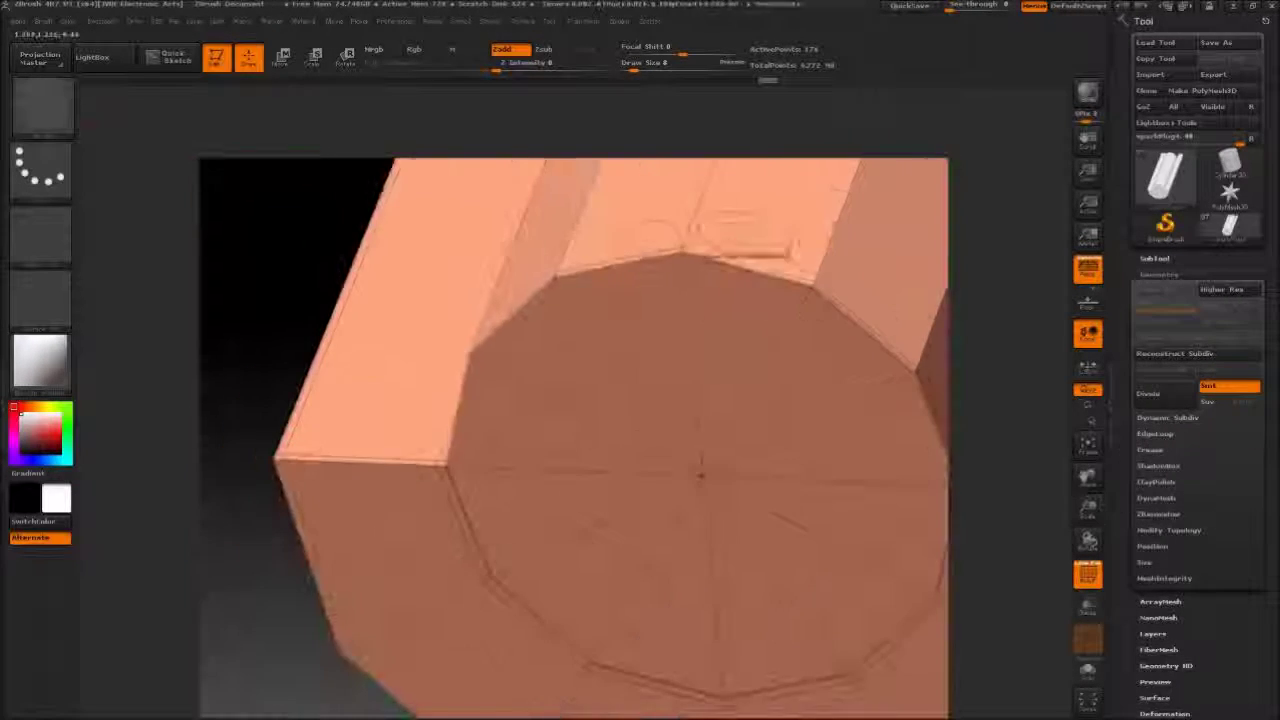
pyautogui.moveTo(472, 336); pyautogui.dragTo(396, 427, button='right')
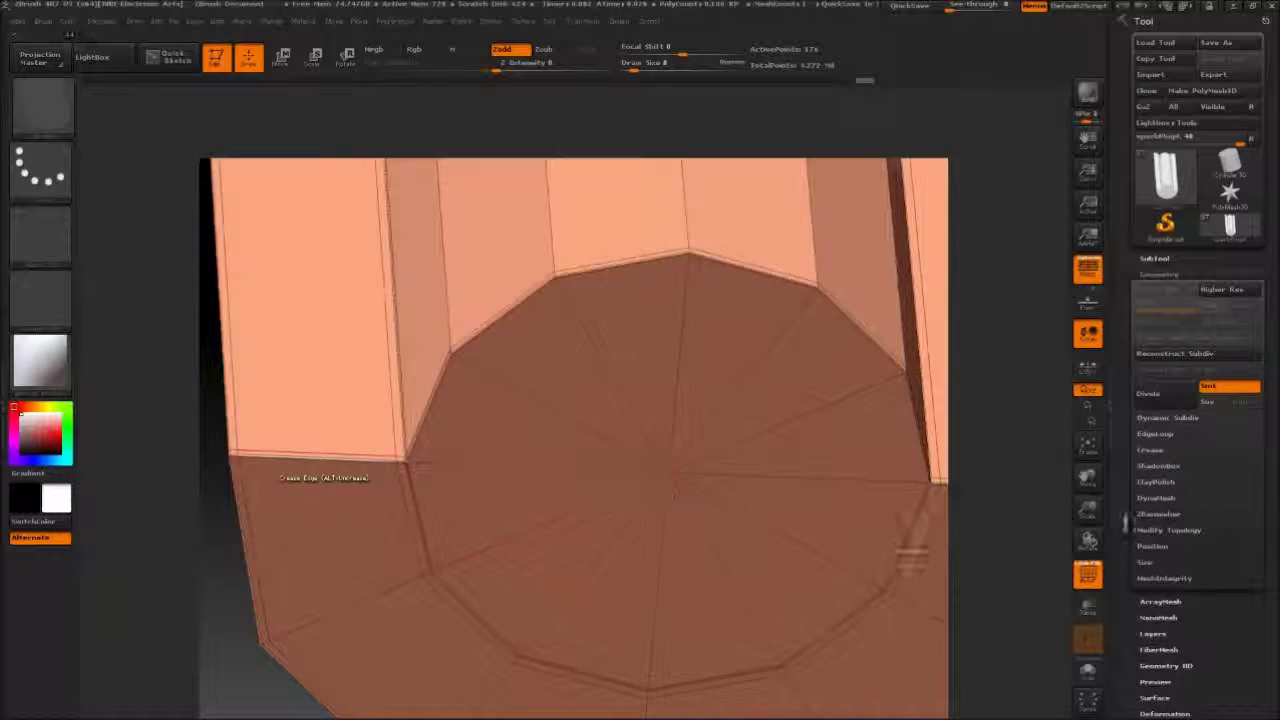
pyautogui.moveTo(420, 330); pyautogui.dragTo(360, 440)
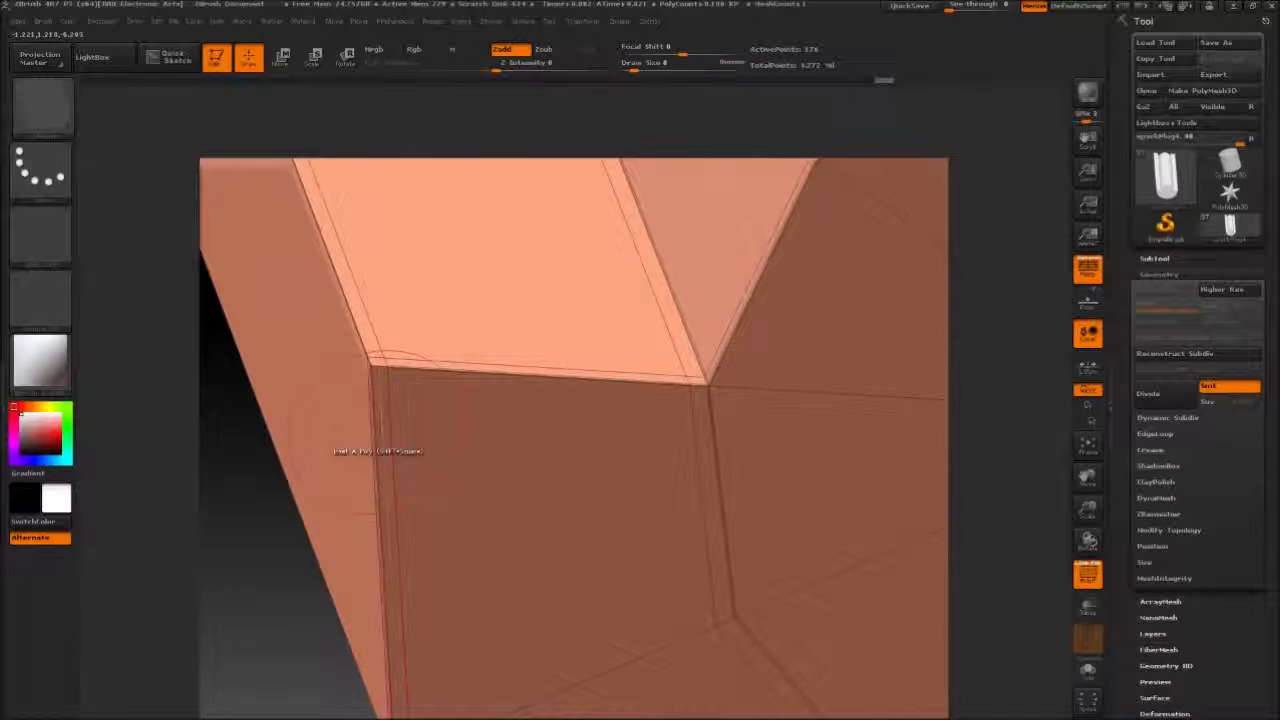
pyautogui.keyDown('ctrl'); pyautogui.moveTo(380, 362); pyautogui.dragTo(775, 317, button='right'); pyautogui.keyUp('ctrl')
pyautogui.moveTo(775, 317); pyautogui.dragTo(743, 560)
# Save the tool to disk over the existing file.
pyautogui.moveTo(715, 280); pyautogui.dragTo(985, 211)
pyautogui.click(1216, 42)
pyautogui.press('Return')
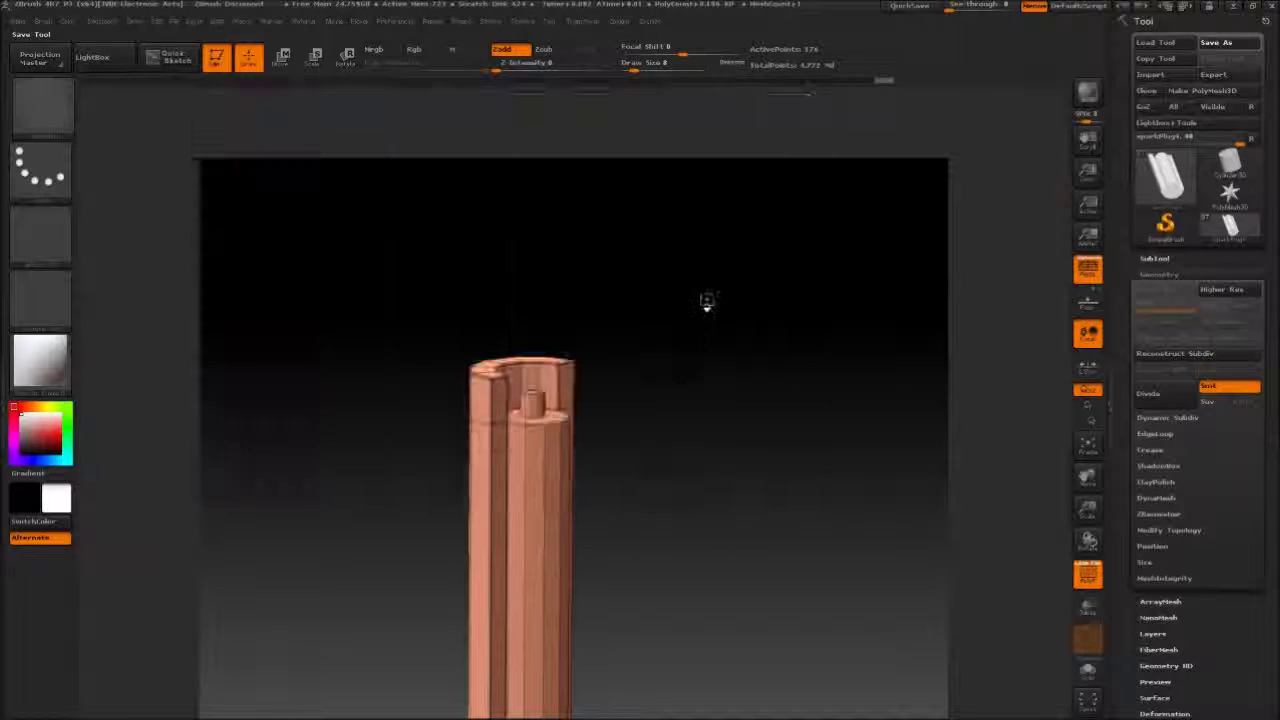
pyautogui.moveTo(703, 303); pyautogui.dragTo(657, 249)
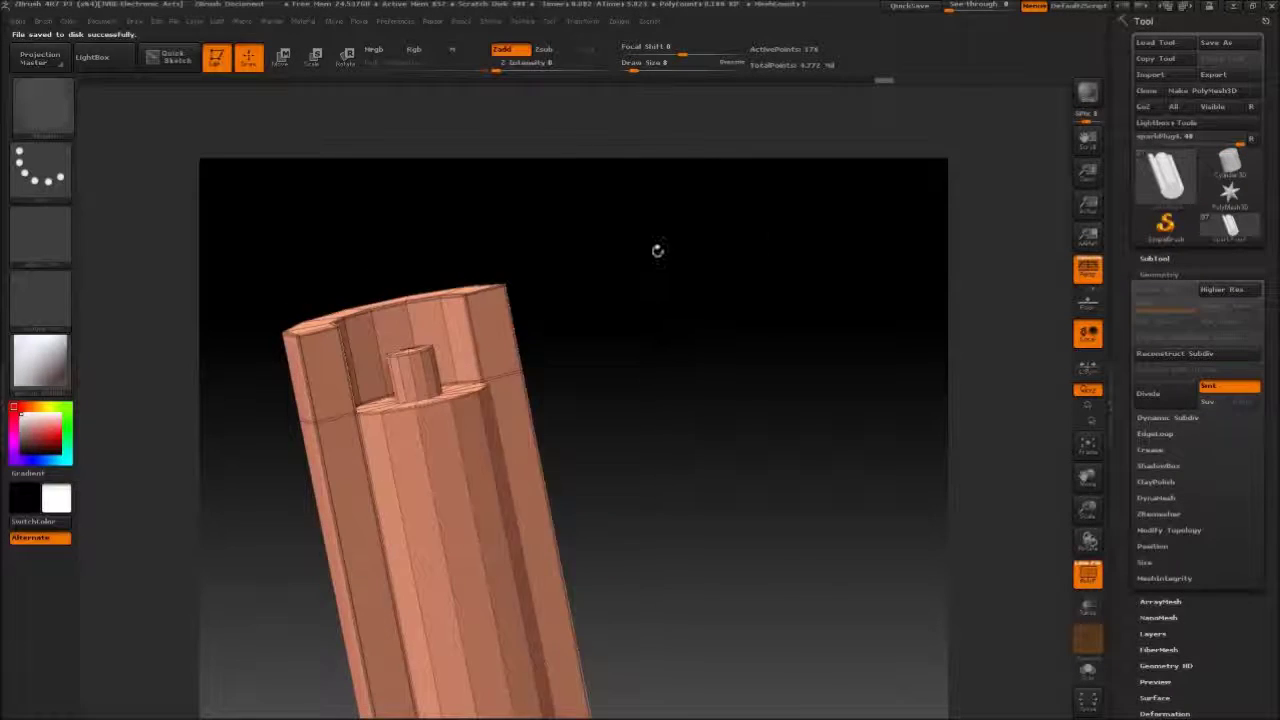
pyautogui.keyDown('ctrl'); pyautogui.moveTo(657, 249); pyautogui.dragTo(763, 274, button='right'); pyautogui.keyUp('ctrl')
pyautogui.moveTo(763, 274); pyautogui.dragTo(785, 265)
pyautogui.press('space')
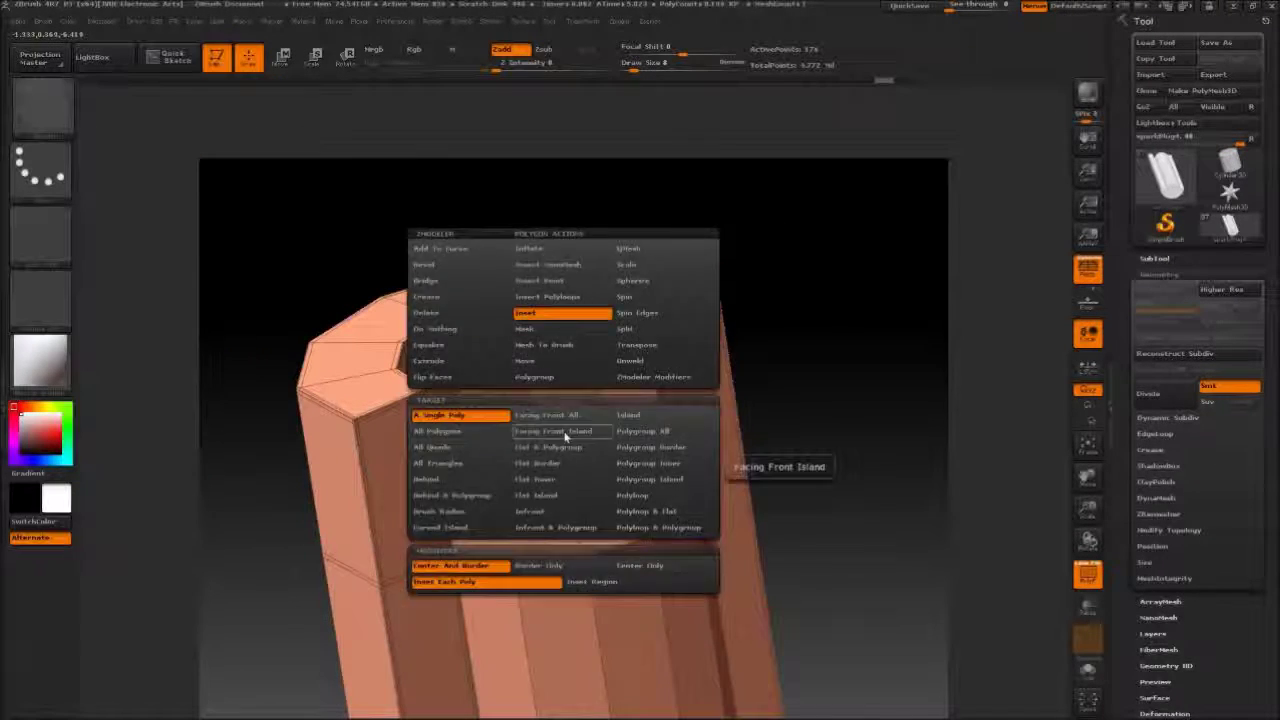
pyautogui.press('space')
pyautogui.keyDown('ctrl'); pyautogui.moveTo(836, 336); pyautogui.dragTo(731, 291, button='right'); pyautogui.keyUp('ctrl')
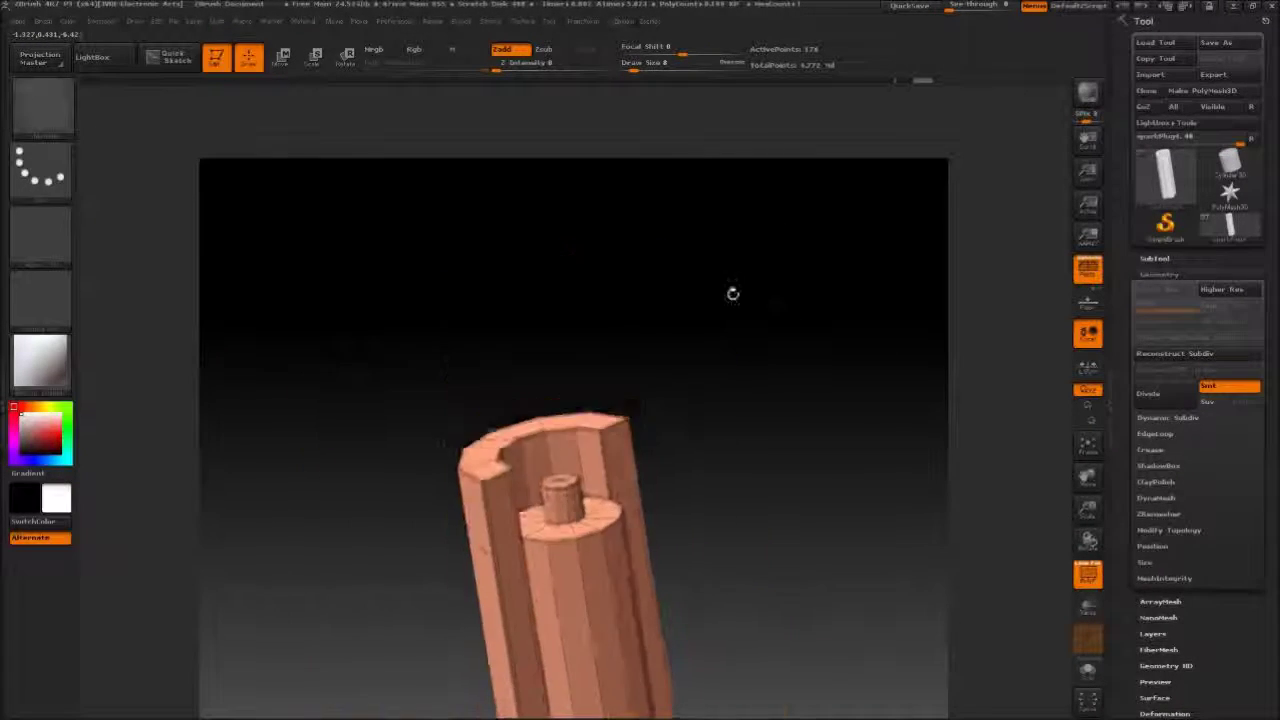
# Subdivide the spark plug up to subdivision level 4, hide its wireframe and show the subtool list.
pyautogui.moveTo(731, 291); pyautogui.dragTo(829, 334)
pyautogui.keyDown('ctrl'); pyautogui.moveTo(829, 334); pyautogui.dragTo(769, 286, button='right'); pyautogui.keyUp('ctrl')
pyautogui.click(1157, 396)
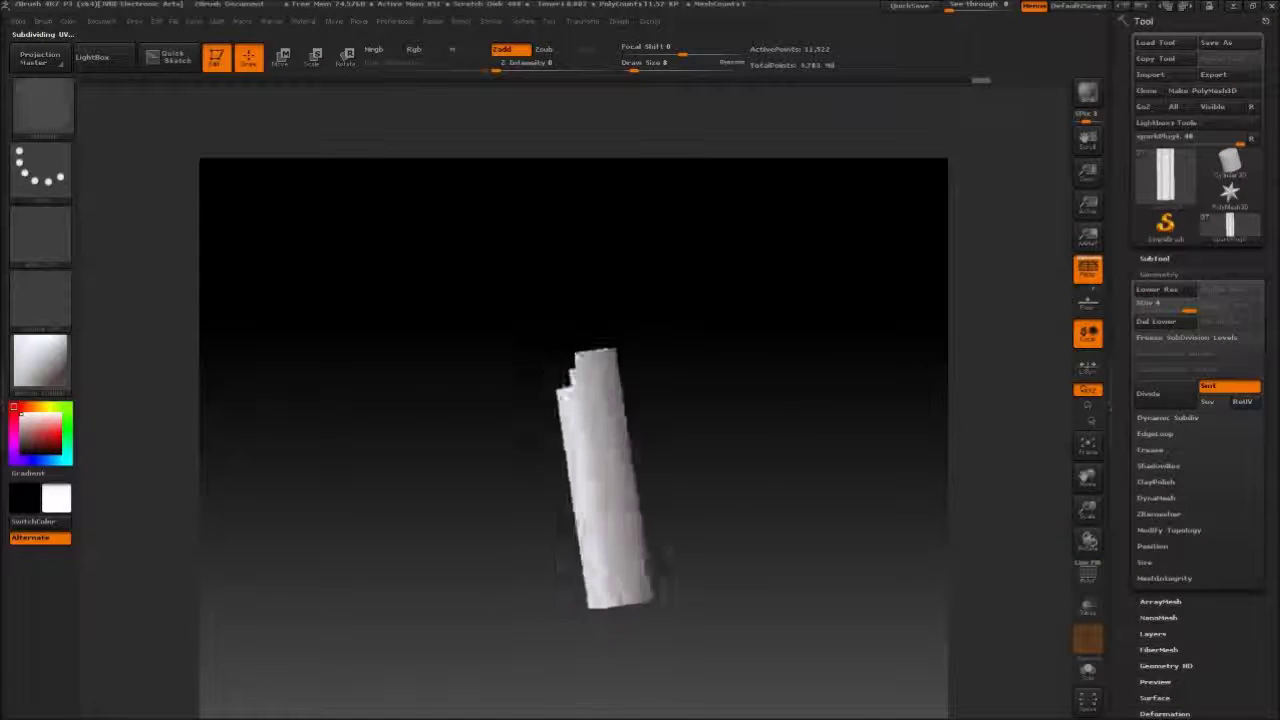
pyautogui.click(1154, 258)
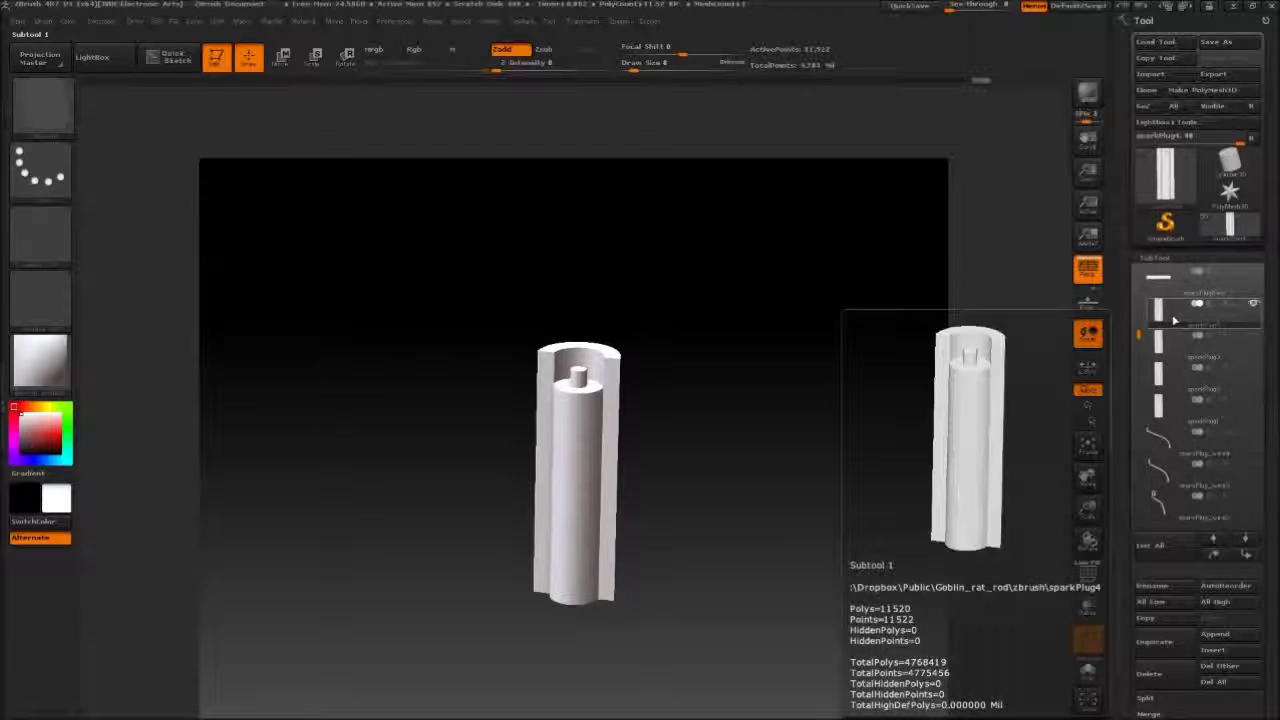
# Show all the subtools again and inspect the finished spark plug alongside the others on the engine block.
pyautogui.keyDown('shift'); pyautogui.click(1250, 403); pyautogui.keyUp('shift')
pyautogui.keyDown('ctrl'); pyautogui.moveTo(929, 178); pyautogui.dragTo(866, 172, button='right'); pyautogui.keyUp('ctrl')
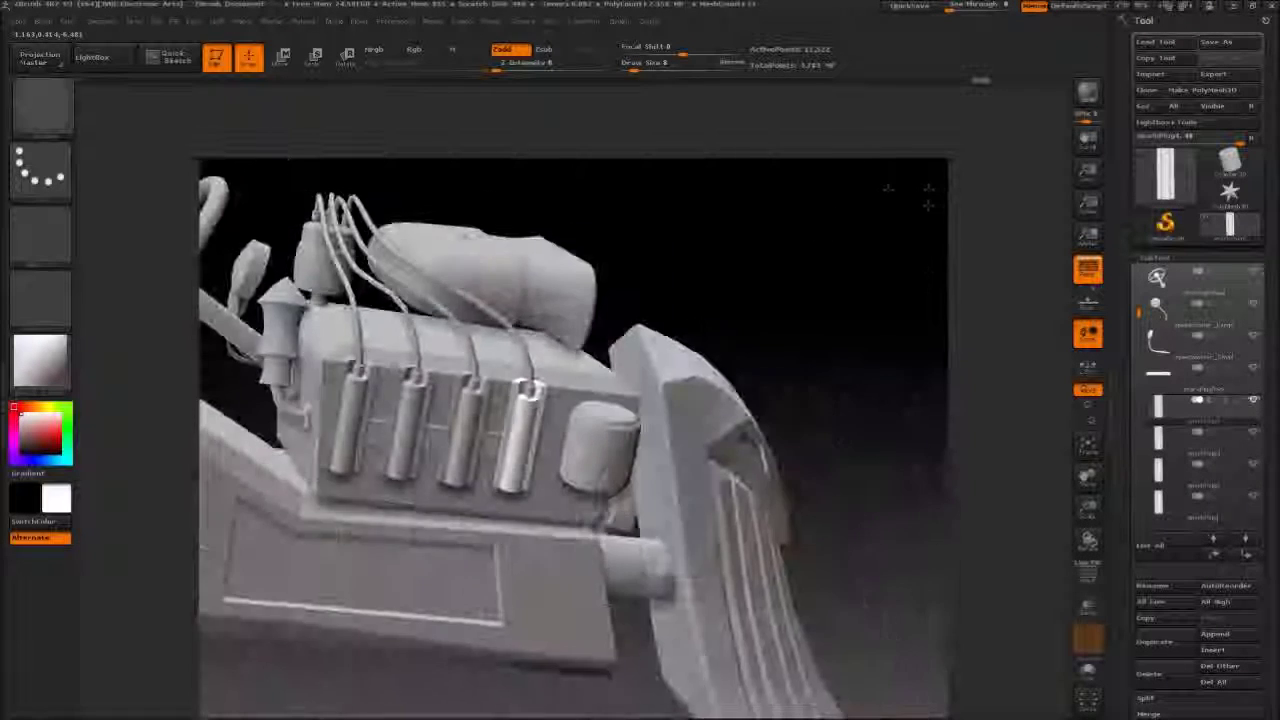
pyautogui.moveTo(866, 172); pyautogui.dragTo(840, 259)
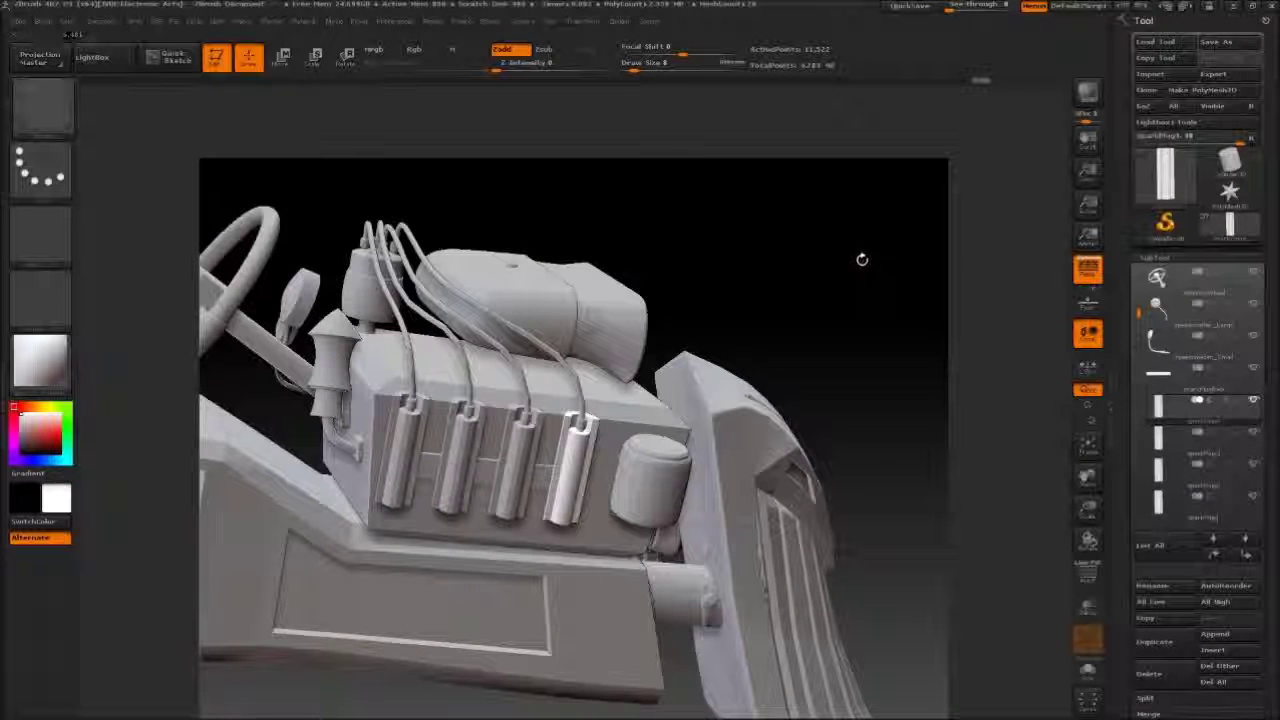
pyautogui.moveTo(826, 222); pyautogui.dragTo(813, 175)
# Select the second spark plug subtool in the list, isolate it and display its wireframe.
pyautogui.click(1188, 437)
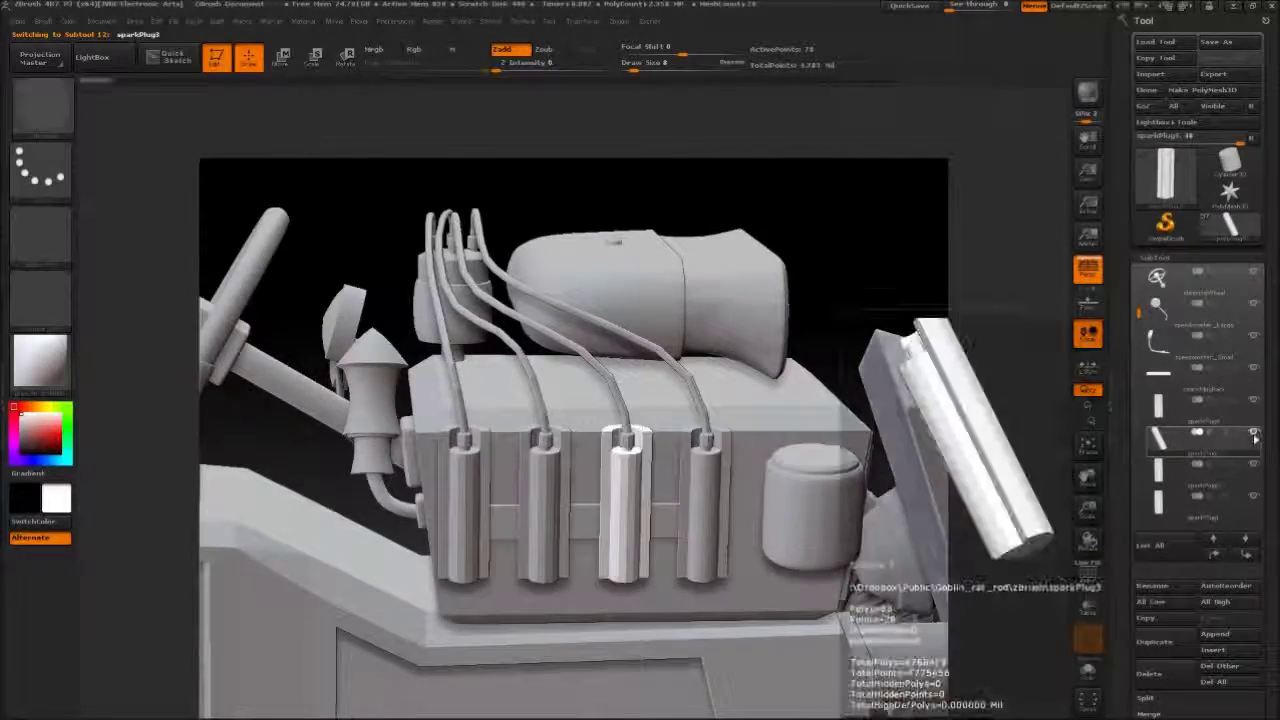
pyautogui.keyDown('shift'); pyautogui.click(1253, 434); pyautogui.keyUp('shift')
pyautogui.keyDown('alt'); pyautogui.moveTo(812, 196); pyautogui.dragTo(808, 224); pyautogui.keyUp('alt')
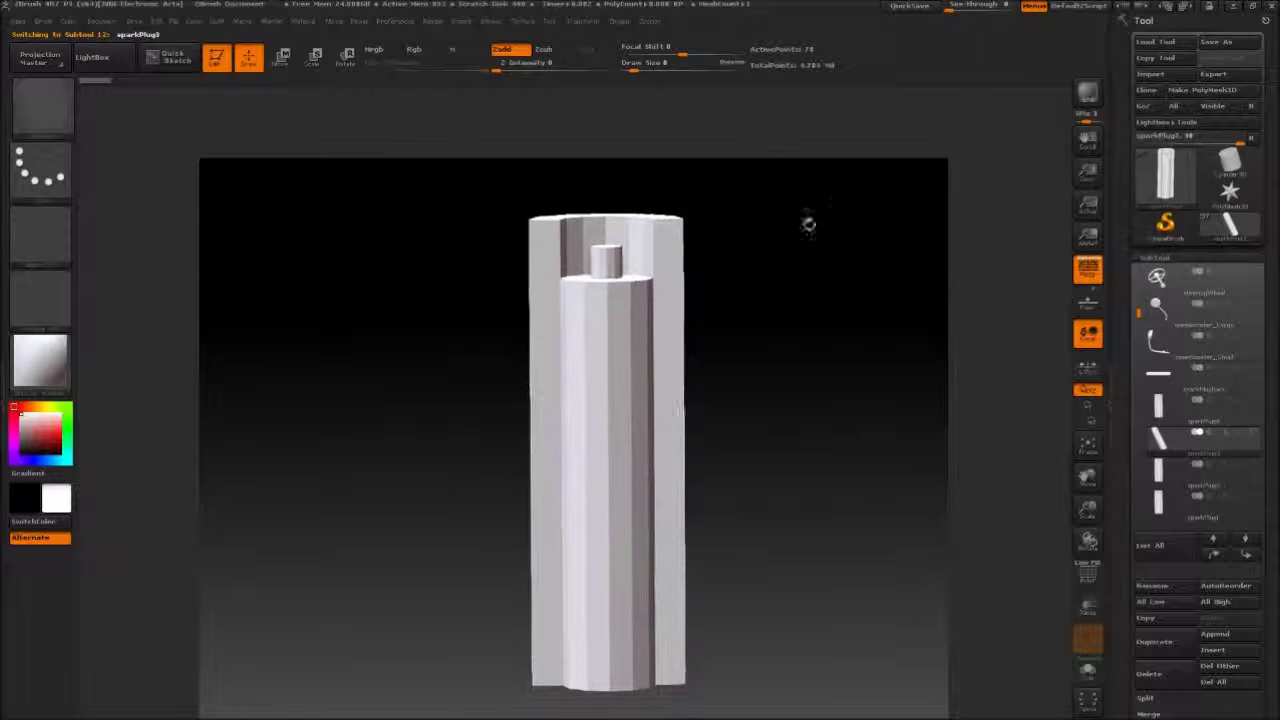
pyautogui.moveTo(849, 315); pyautogui.dragTo(839, 283)
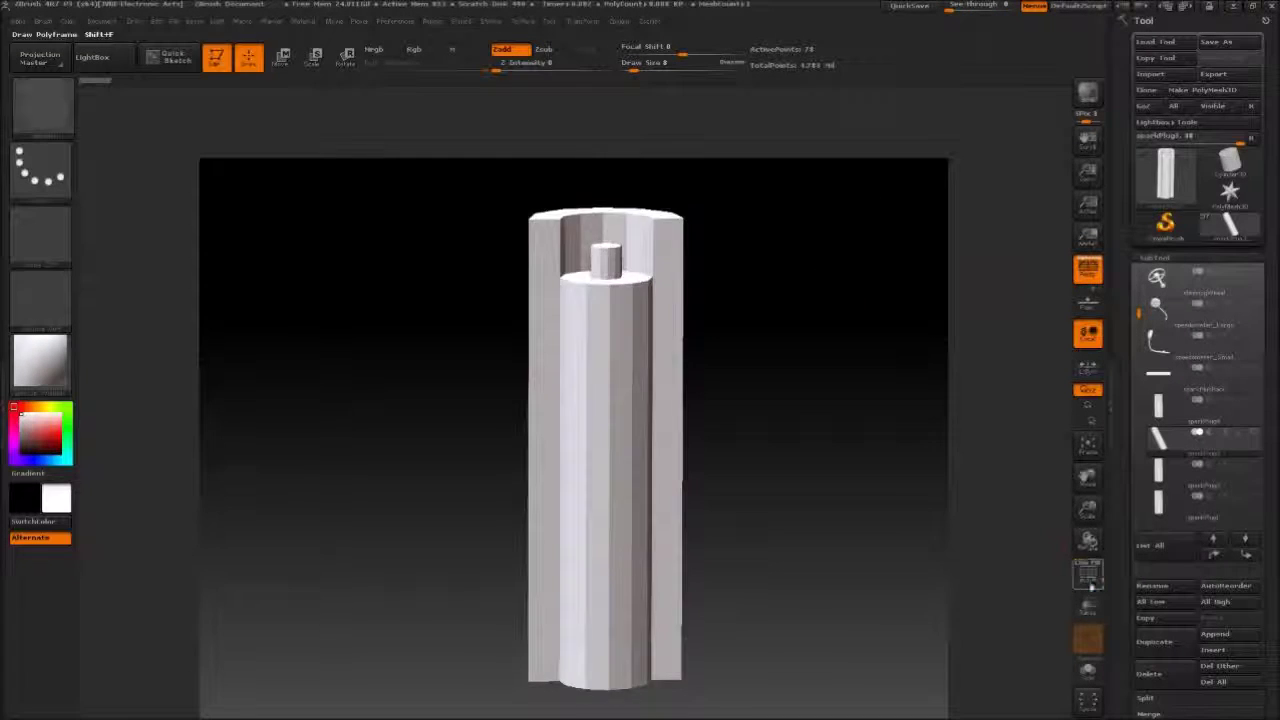
pyautogui.click(1091, 587)
# Insert supporting edge loops close to the spark plug's top rim, the centre pin's tip and the bottom end.
pyautogui.keyDown('alt'); pyautogui.moveTo(860, 400); pyautogui.dragTo(890, 494); pyautogui.keyUp('alt')
pyautogui.press('space')
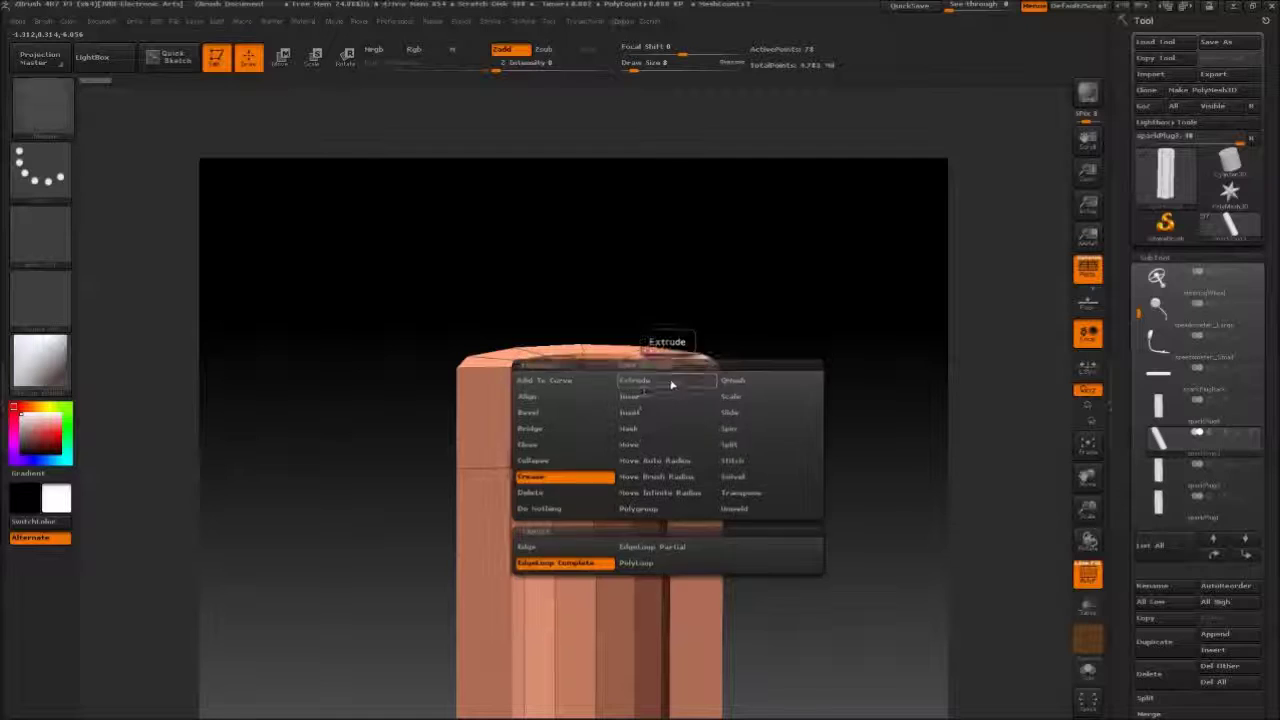
pyautogui.click(627, 398)
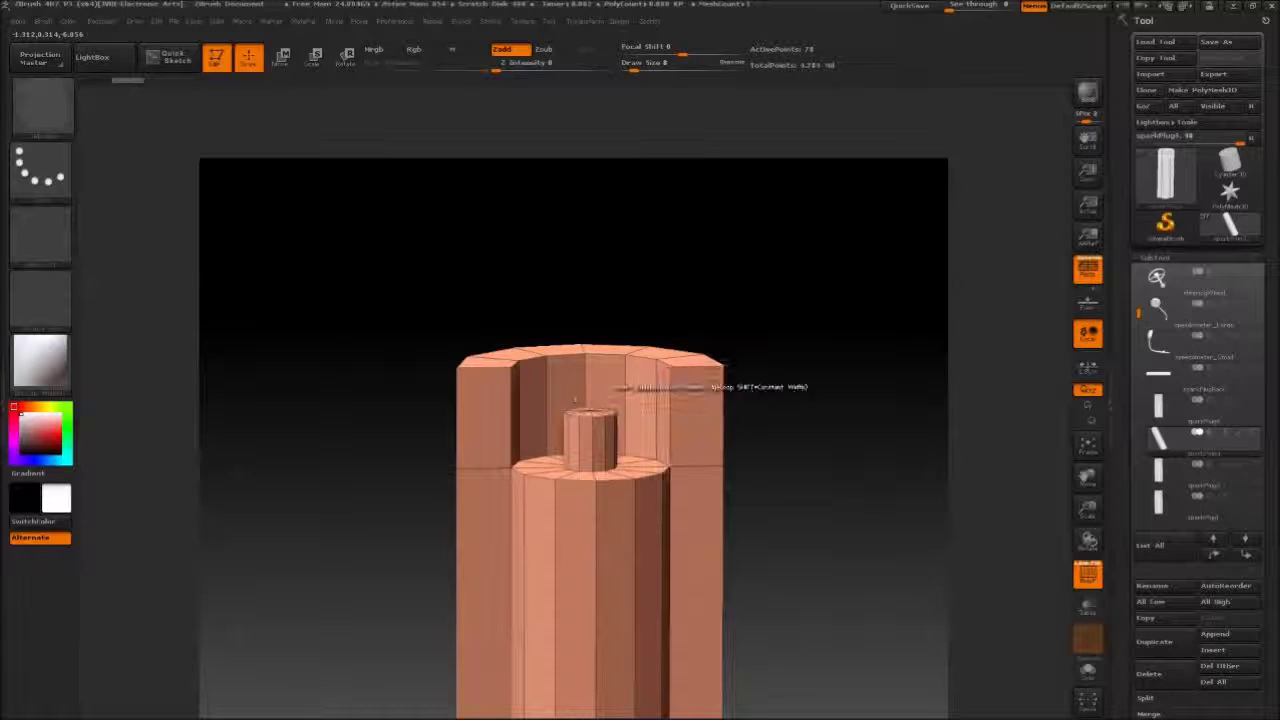
pyautogui.keyDown('ctrl'); pyautogui.moveTo(673, 347); pyautogui.dragTo(600, 372, button='right'); pyautogui.keyUp('ctrl')
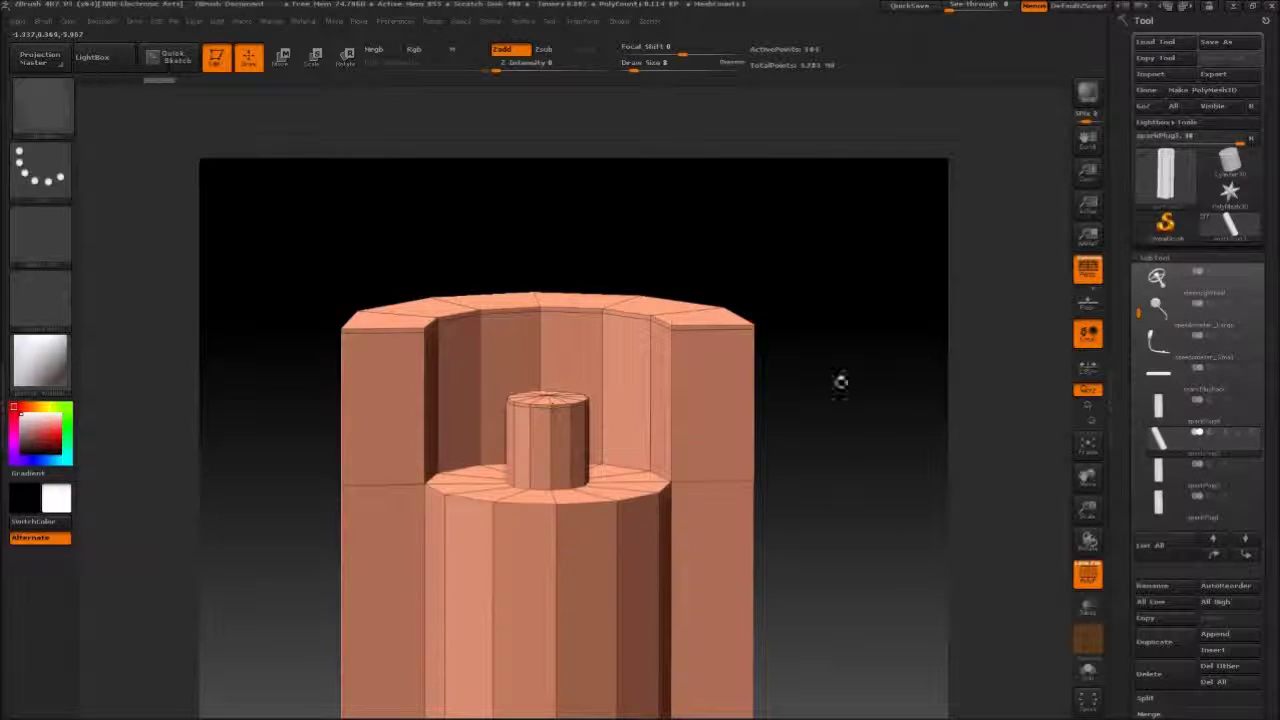
pyautogui.moveTo(840, 381); pyautogui.dragTo(822, 240)
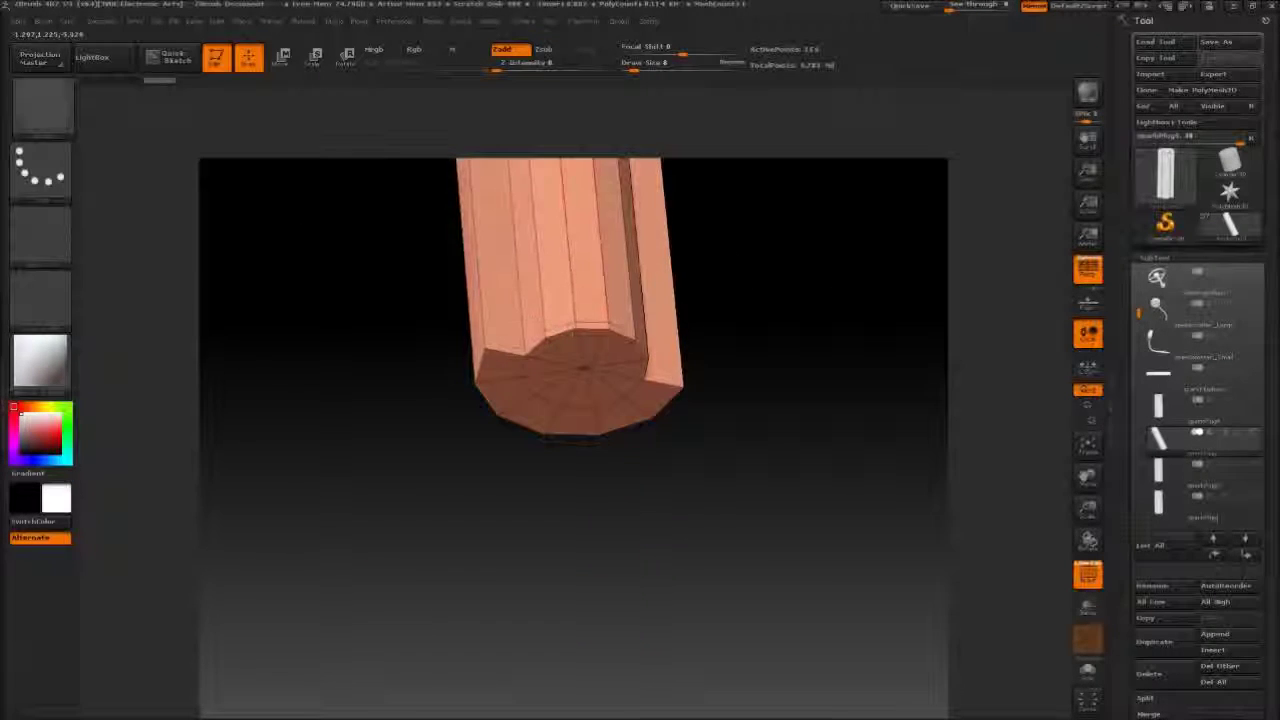
pyautogui.keyDown('alt'); pyautogui.moveTo(788, 150); pyautogui.dragTo(775, 425); pyautogui.keyUp('alt')
# Crease the hard edges at the spark plug's top and bottom ends.
pyautogui.press('space')
pyautogui.press('space')
pyautogui.moveTo(775, 320); pyautogui.dragTo(789, 290)
pyautogui.keyDown('alt'); pyautogui.moveTo(800, 400); pyautogui.dragTo(818, 308); pyautogui.keyUp('alt')
pyautogui.moveTo(612, 337); pyautogui.dragTo(780, 262)
pyautogui.keyDown('ctrl'); pyautogui.moveTo(780, 262); pyautogui.dragTo(784, 312, button='right'); pyautogui.keyUp('ctrl')
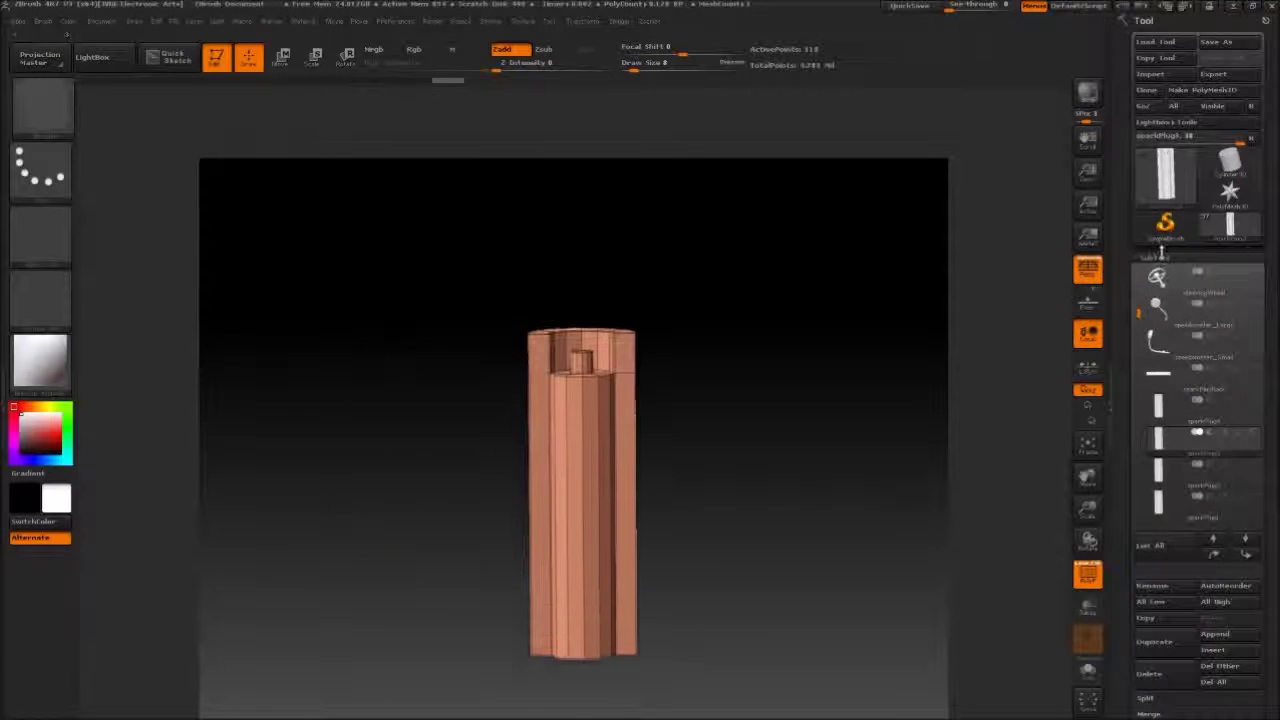
# Subdivide this spark plug up to level 4, hide its wireframe and show the subtool list.
pyautogui.click(1160, 257)
pyautogui.click(1159, 398)
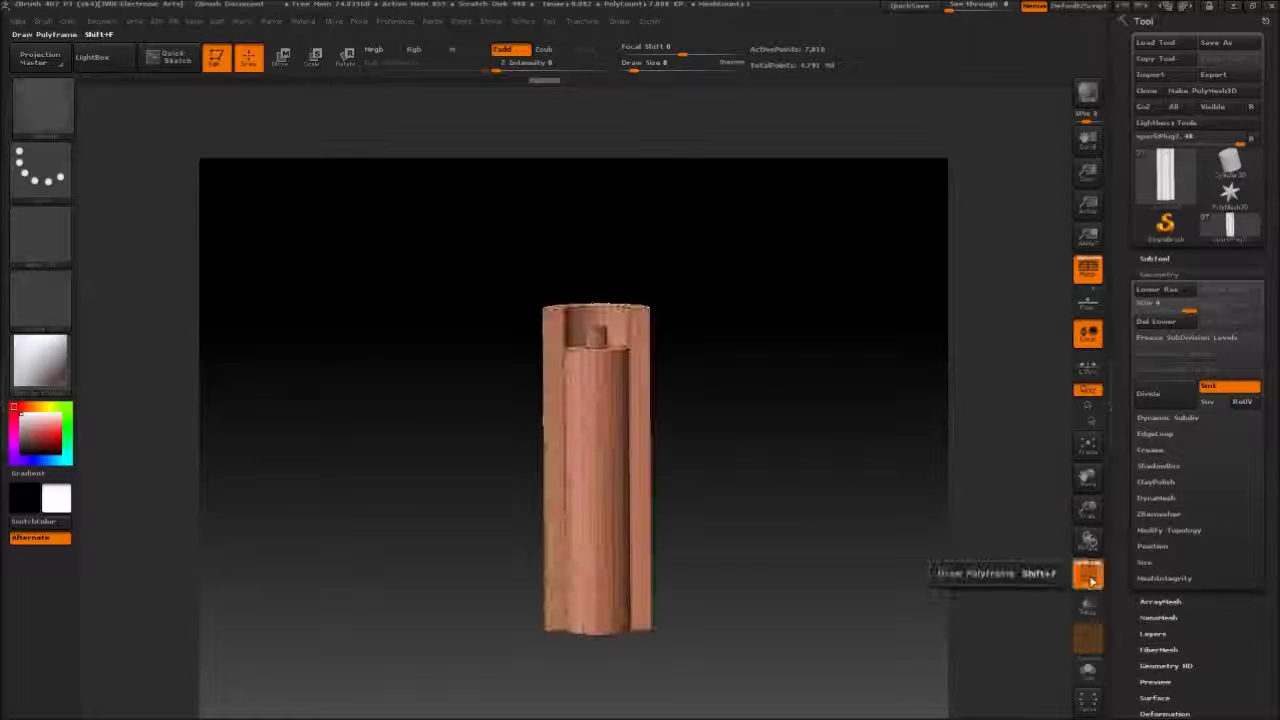
pyautogui.click(1135, 258)
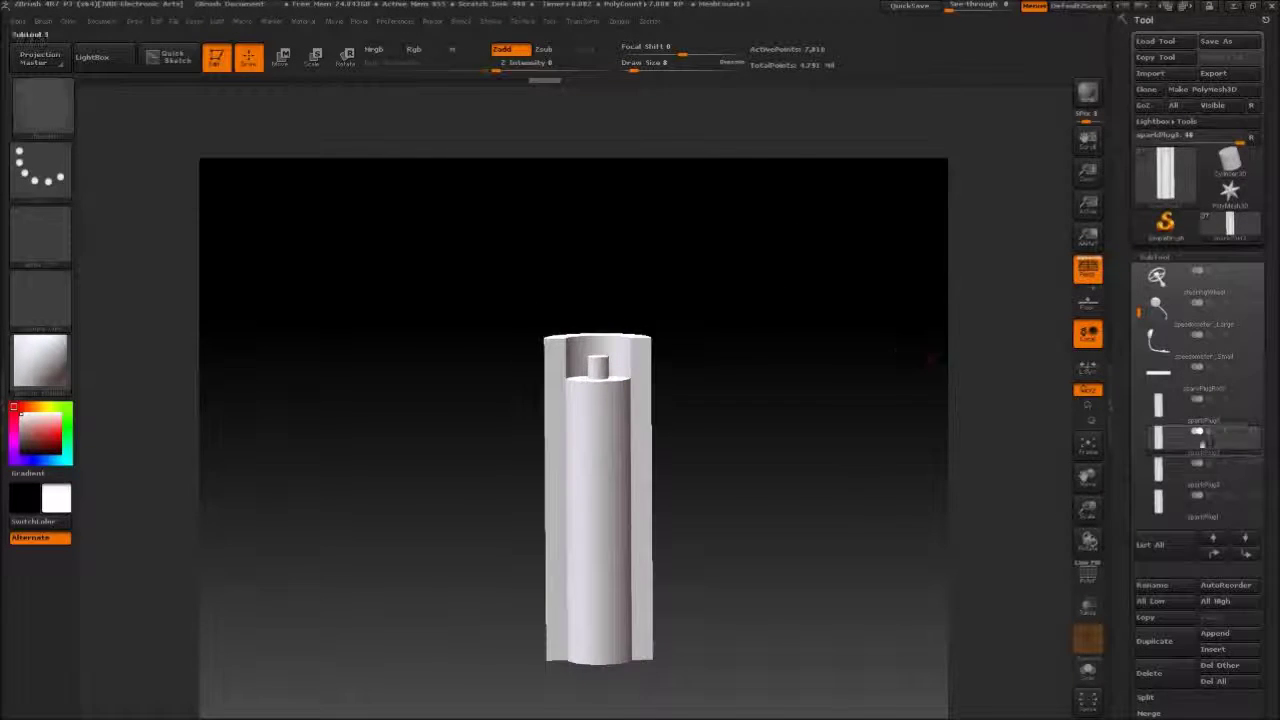
# Switch to the third spark plug subtool, isolate and frame it, and display its wireframe.
pyautogui.keyDown('ctrl'); pyautogui.keyDown('shift'); pyautogui.click(802, 268); pyautogui.keyUp('shift'); pyautogui.keyUp('ctrl')
pyautogui.keyDown('alt'); pyautogui.moveTo(1054, 477); pyautogui.dragTo(1035, 412); pyautogui.keyUp('alt')
pyautogui.keyDown('alt'); pyautogui.click(583, 445); pyautogui.keyUp('alt')
pyautogui.hotkey('shift', 's')
pyautogui.press('f')
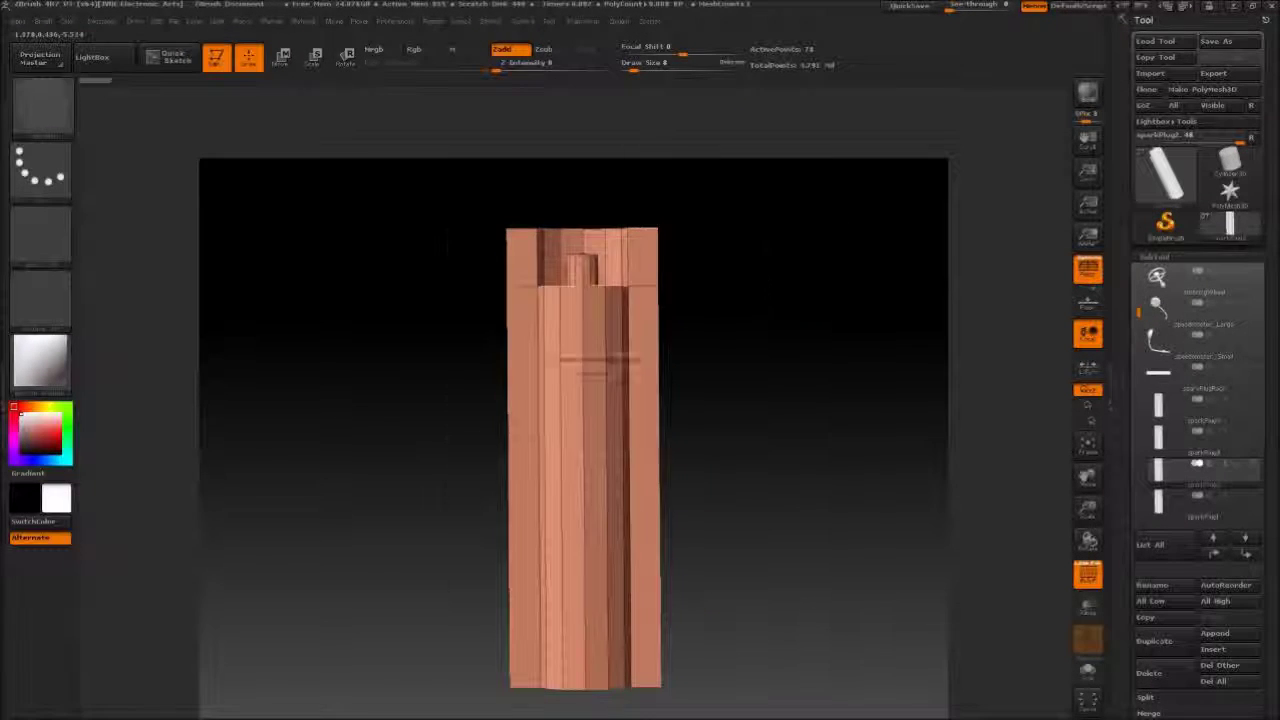
# Insert edge loops at the top rim, the pin's tip, the bottom end and halfway up the exposed shell wall.
pyautogui.press('space')
pyautogui.press('space')
pyautogui.keyDown('alt'); pyautogui.moveTo(780, 380); pyautogui.dragTo(770, 440); pyautogui.keyUp('alt')
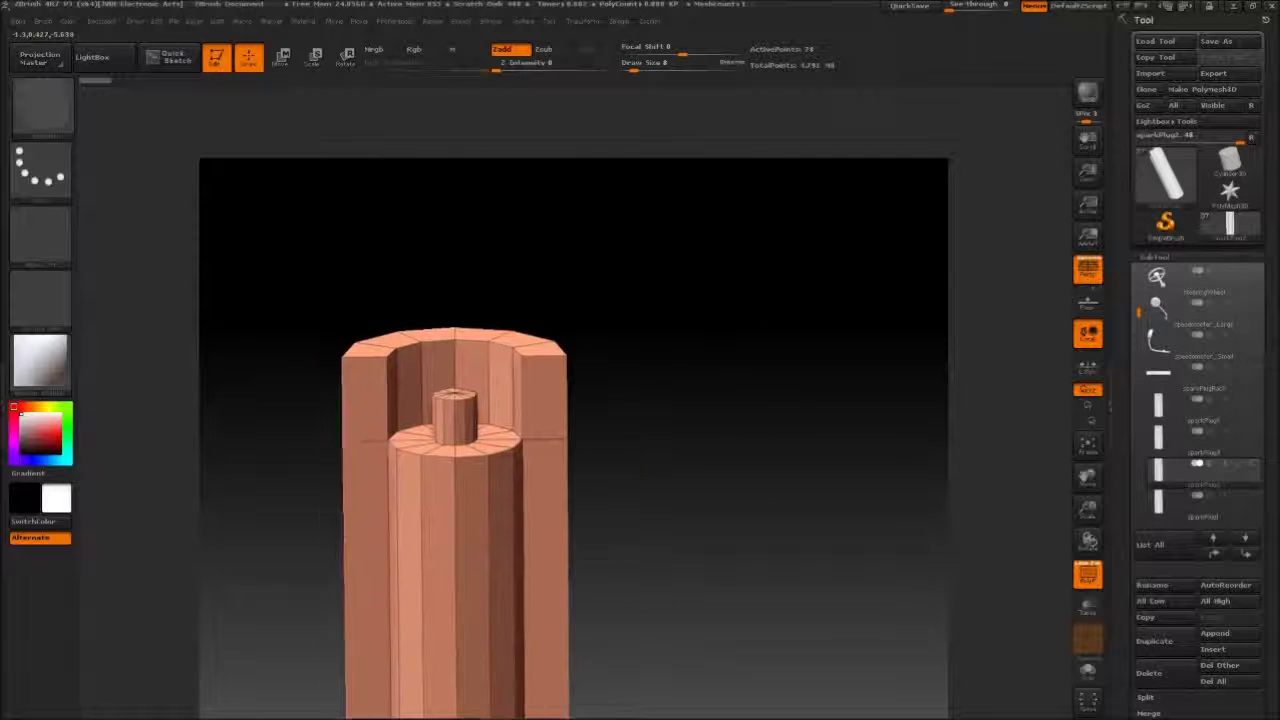
pyautogui.keyDown('alt'); pyautogui.moveTo(690, 560); pyautogui.dragTo(716, 307); pyautogui.keyUp('alt')
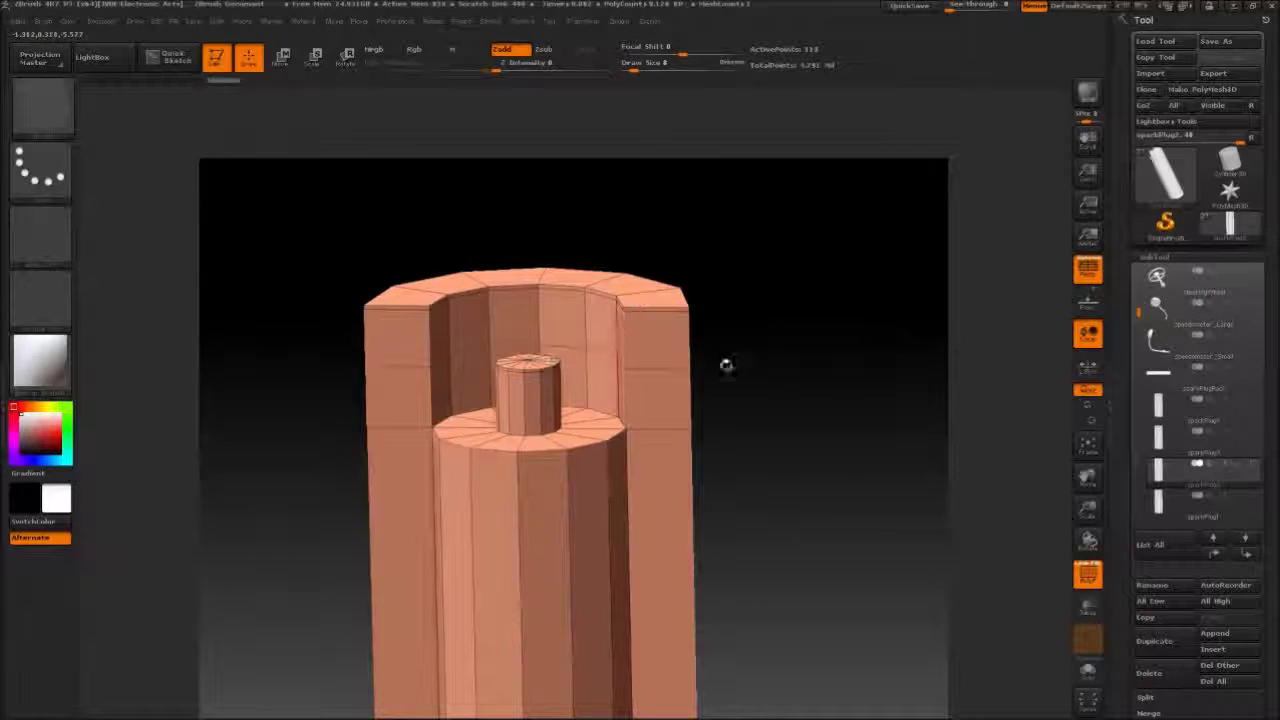
pyautogui.moveTo(727, 365); pyautogui.dragTo(760, 300)
pyautogui.keyDown('alt'); pyautogui.moveTo(780, 560); pyautogui.dragTo(740, 620); pyautogui.keyUp('alt')
# Insert several spaced horizontal edge loops along the length of the spark plug's body.
pyautogui.click(600, 452)
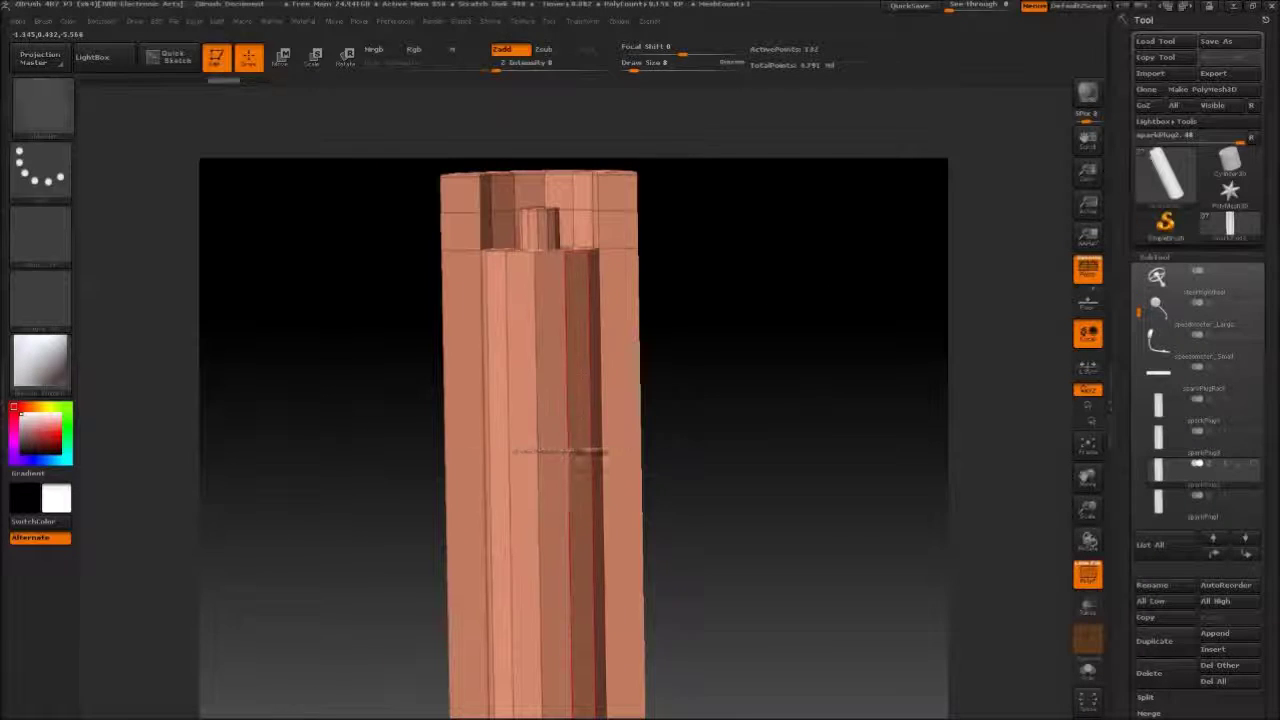
pyautogui.press('space')
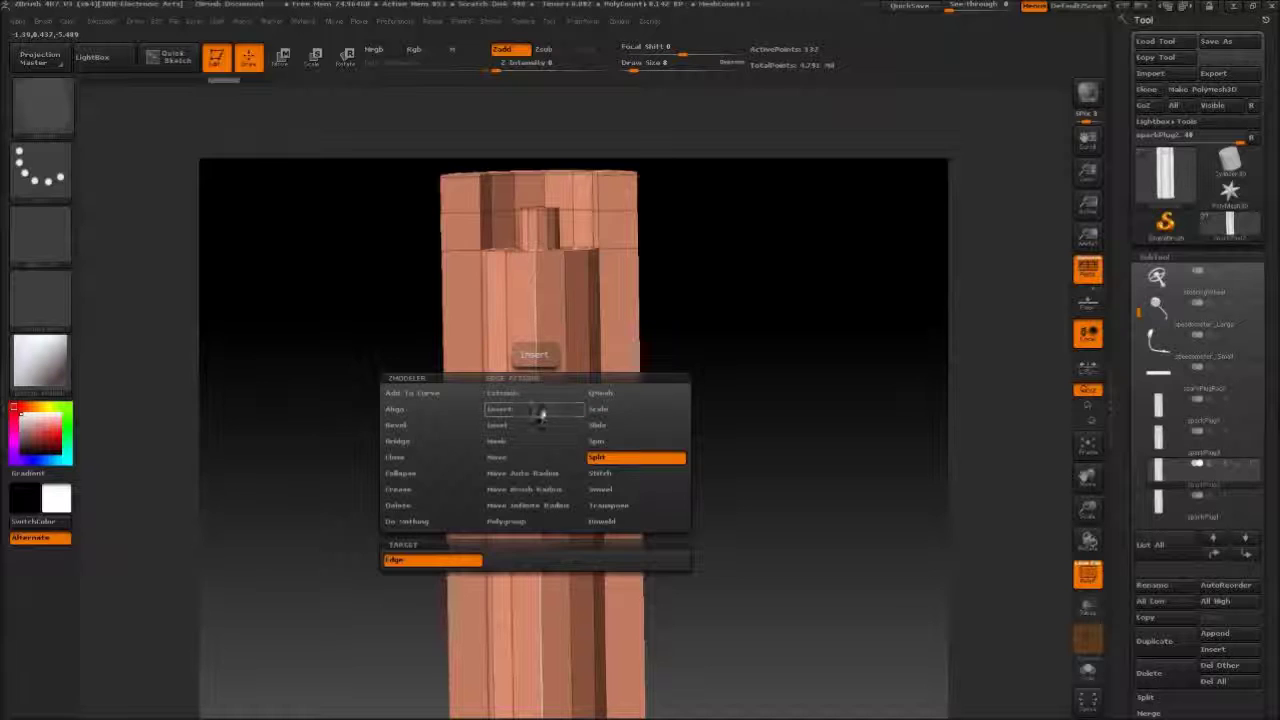
pyautogui.click(540, 414)
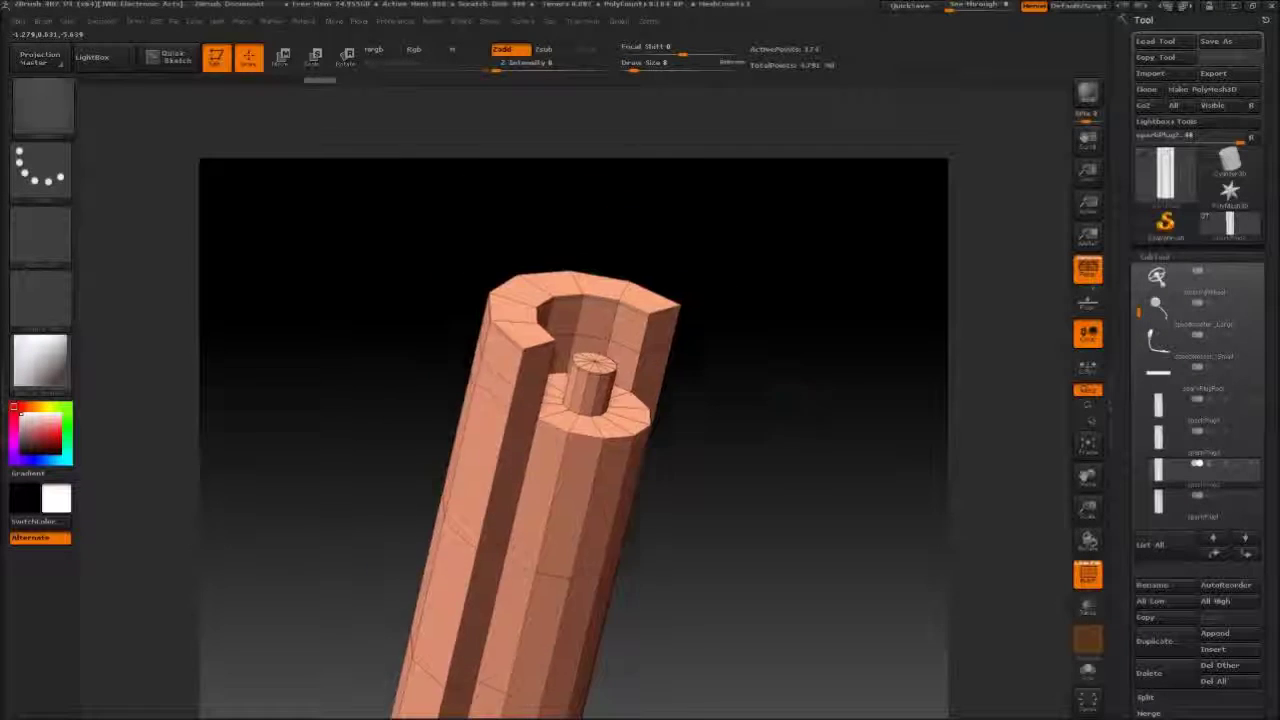
# Crease the edges around the pin, the bottom face and the top corners of the outer shell.
pyautogui.moveTo(715, 350); pyautogui.dragTo(778, 520)
pyautogui.moveTo(750, 330); pyautogui.dragTo(775, 292)
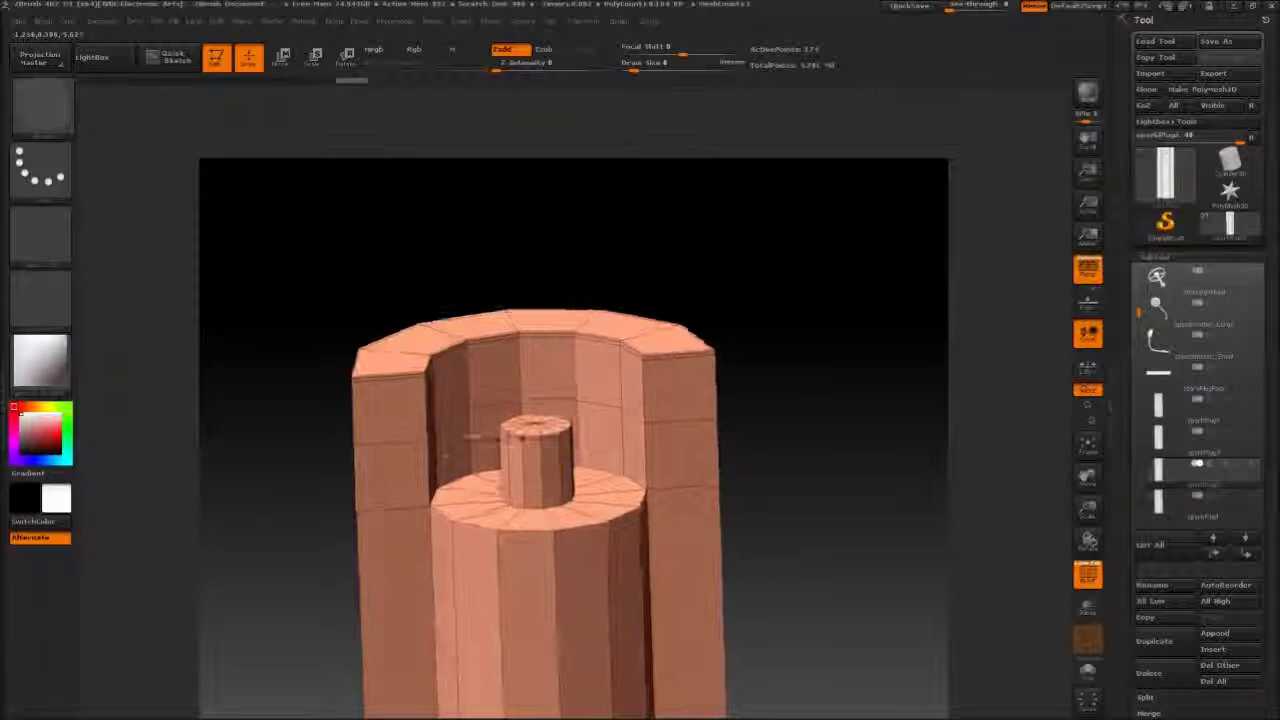
pyautogui.moveTo(470, 437); pyautogui.dragTo(578, 440)
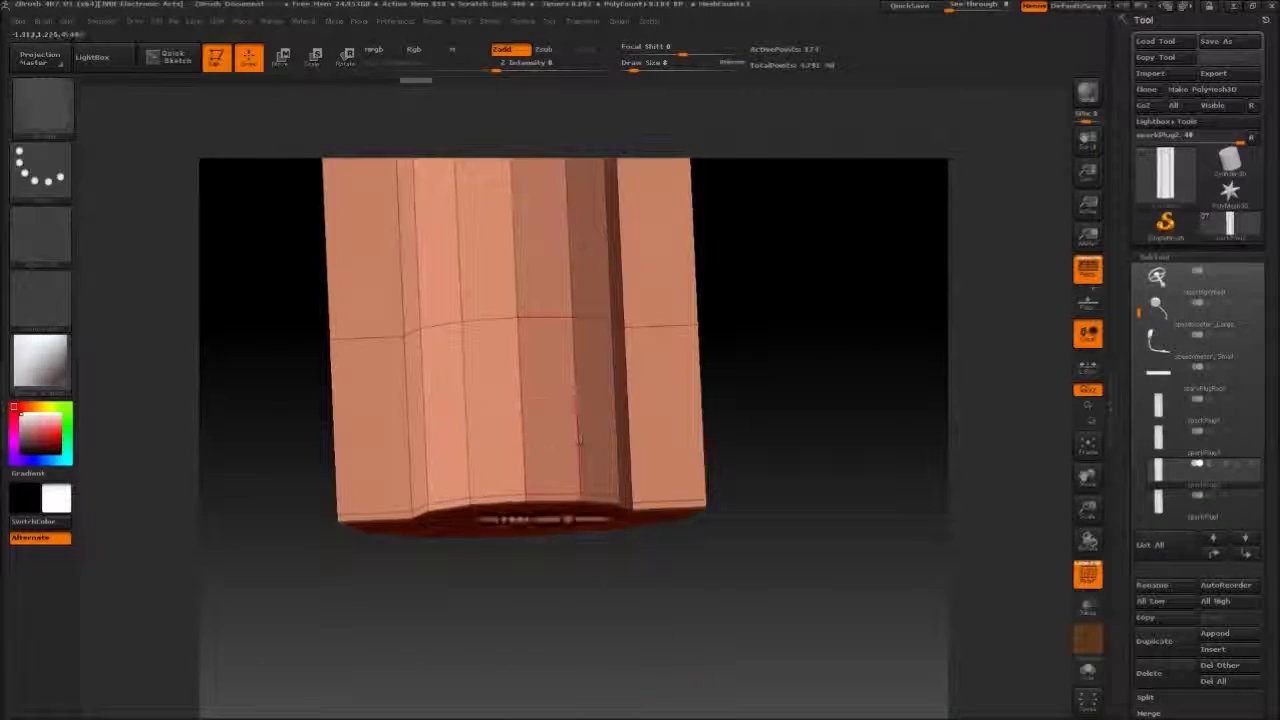
pyautogui.moveTo(550, 510); pyautogui.dragTo(700, 330)
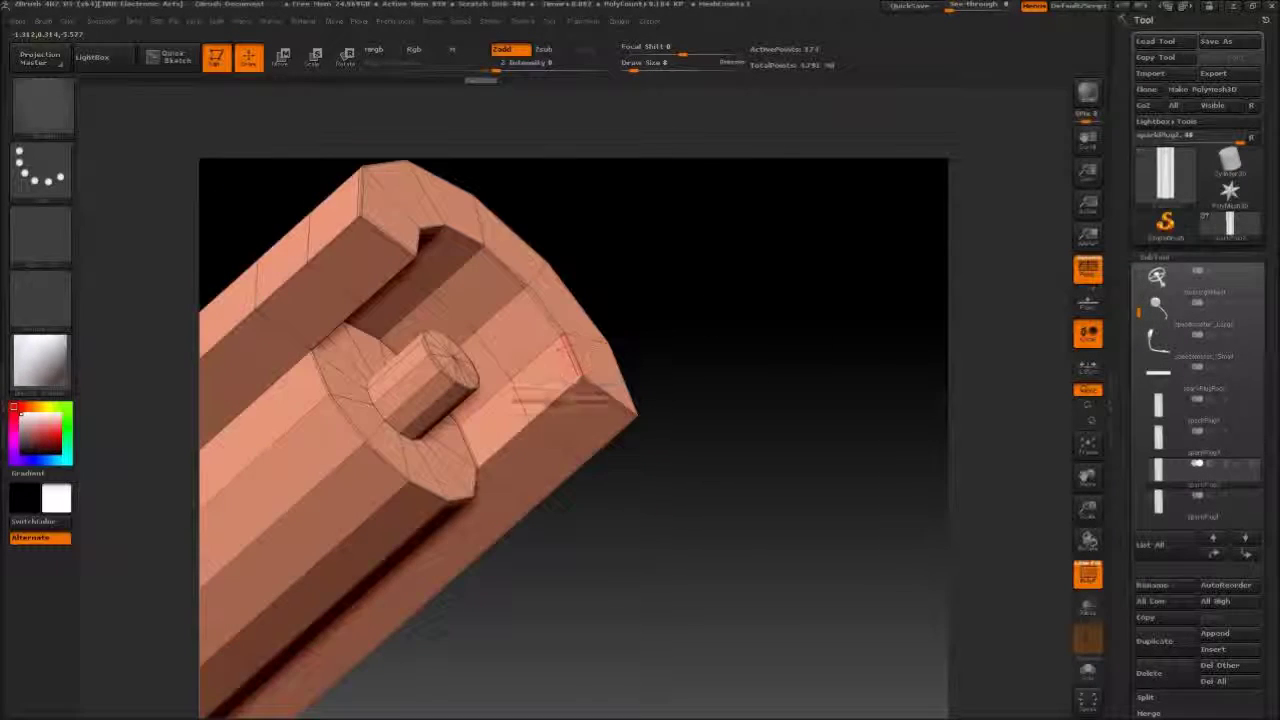
pyautogui.moveTo(596, 388); pyautogui.dragTo(968, 363)
# Subdivide the third spark plug up to level 4, hide its wireframe and check the smoothed shape.
pyautogui.click(1155, 258)
pyautogui.click(1159, 275)
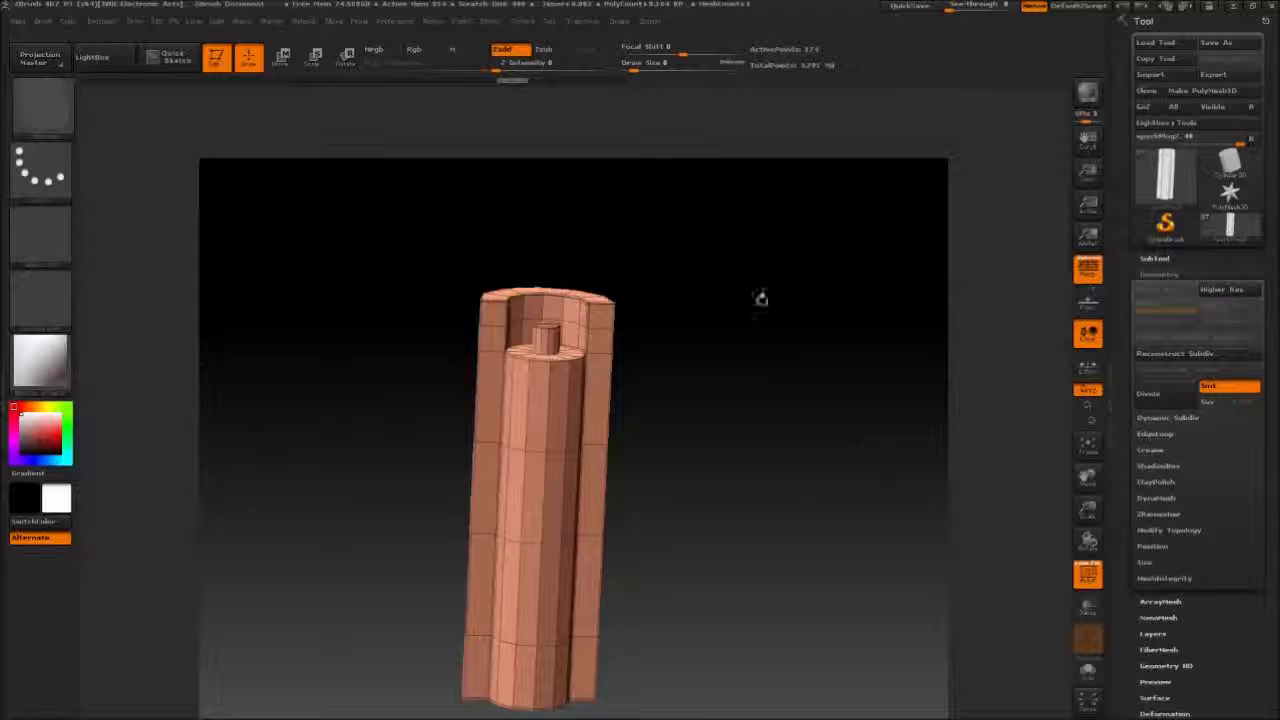
pyautogui.moveTo(760, 298); pyautogui.dragTo(645, 690)
pyautogui.click(1159, 403)
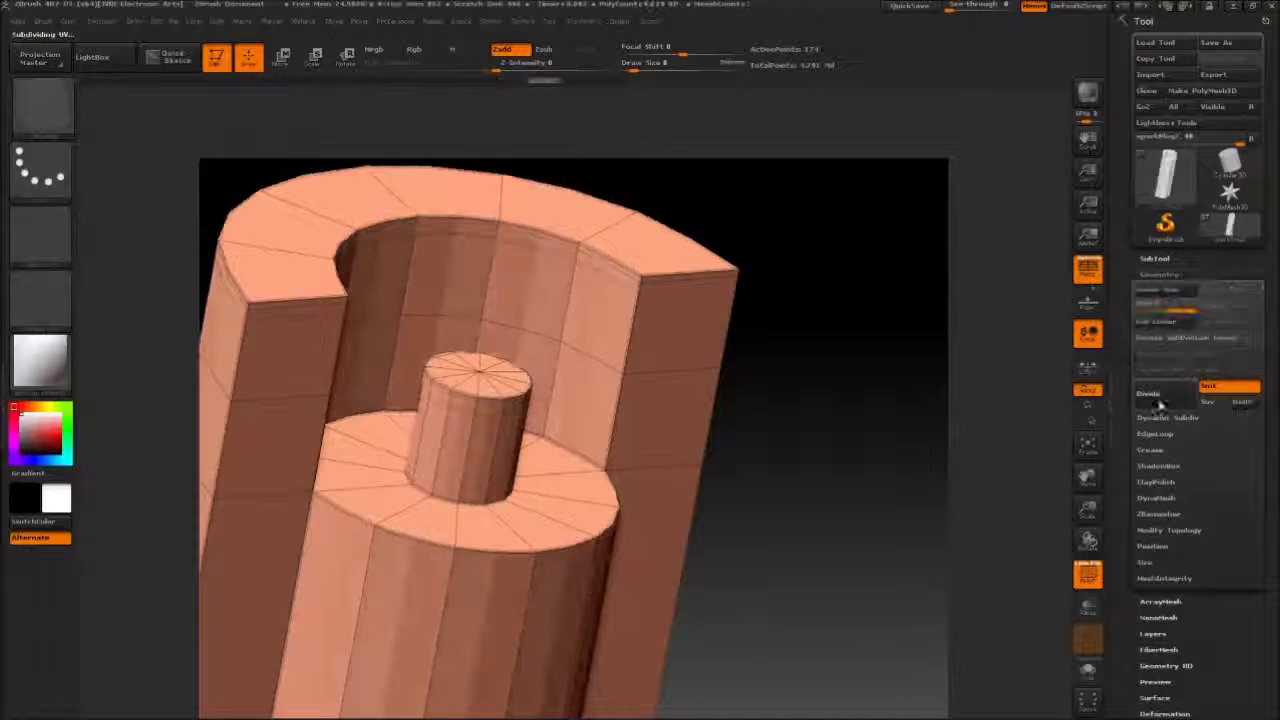
pyautogui.click(1092, 577)
pyautogui.moveTo(890, 545); pyautogui.dragTo(1123, 513)
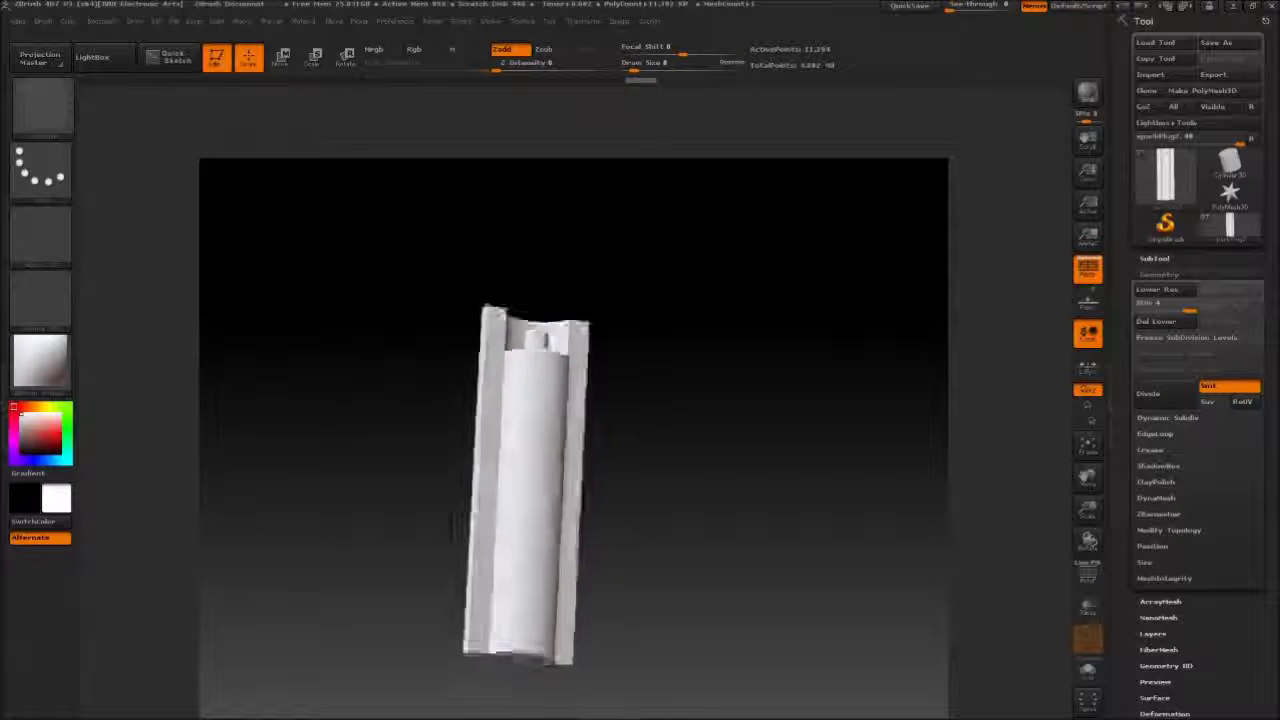
# Show all the subtools again and save the tool over goblin_rat_rodV2.ZTL.
pyautogui.click(1156, 258)
pyautogui.keyDown('shift'); pyautogui.click(1254, 464); pyautogui.keyUp('shift')
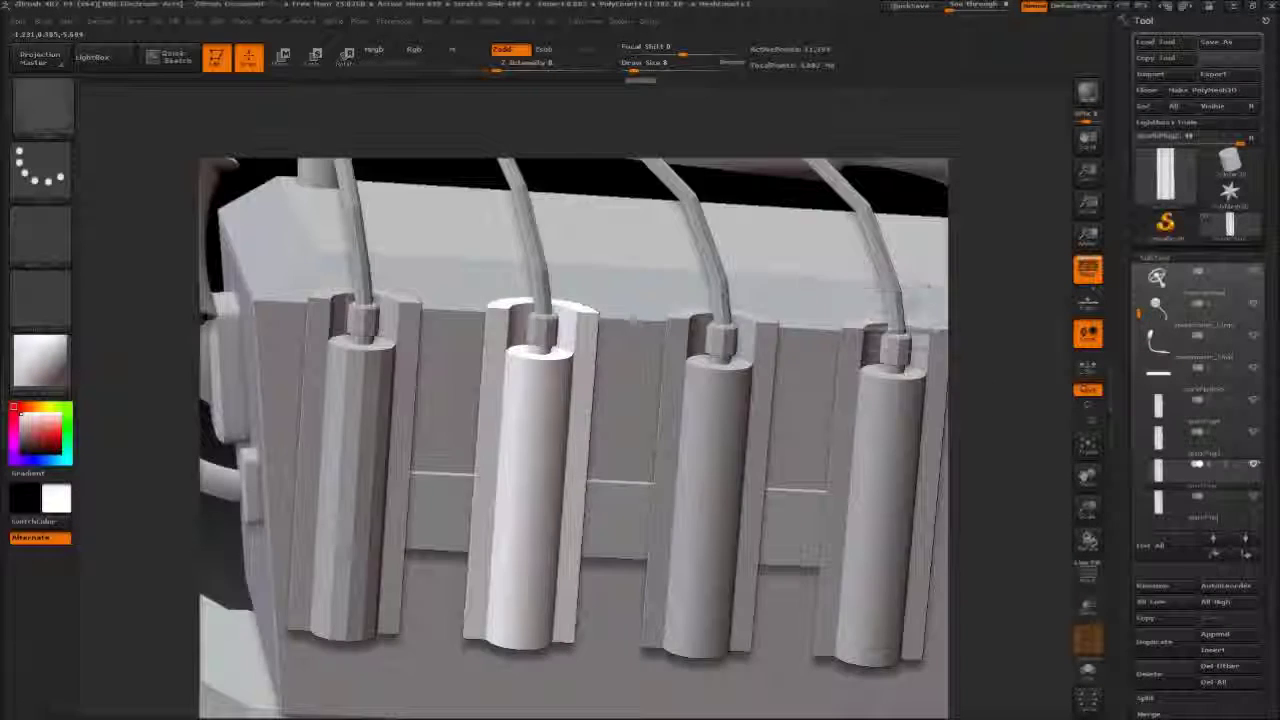
pyautogui.moveTo(1088, 510); pyautogui.dragTo(1000, 340)
pyautogui.moveTo(788, 249); pyautogui.dragTo(837, 249)
pyautogui.click(1217, 42)
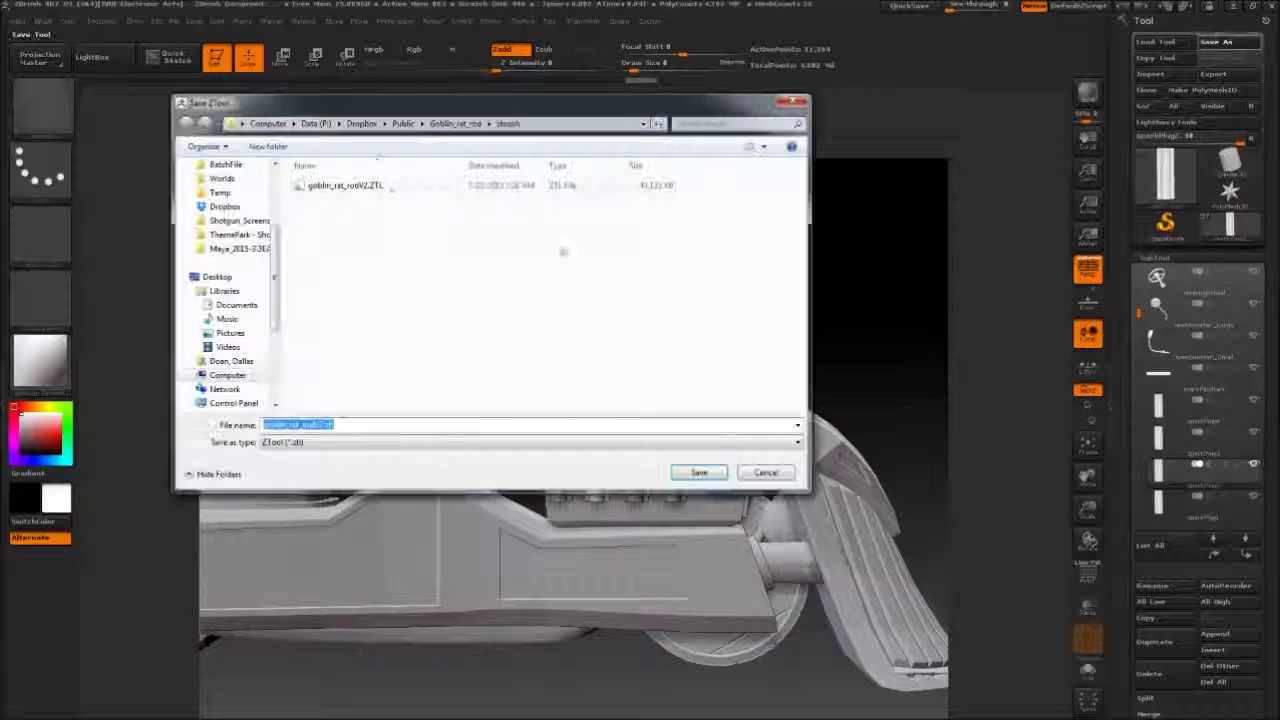
pyautogui.doubleClick(347, 187)
pyautogui.click(677, 397)
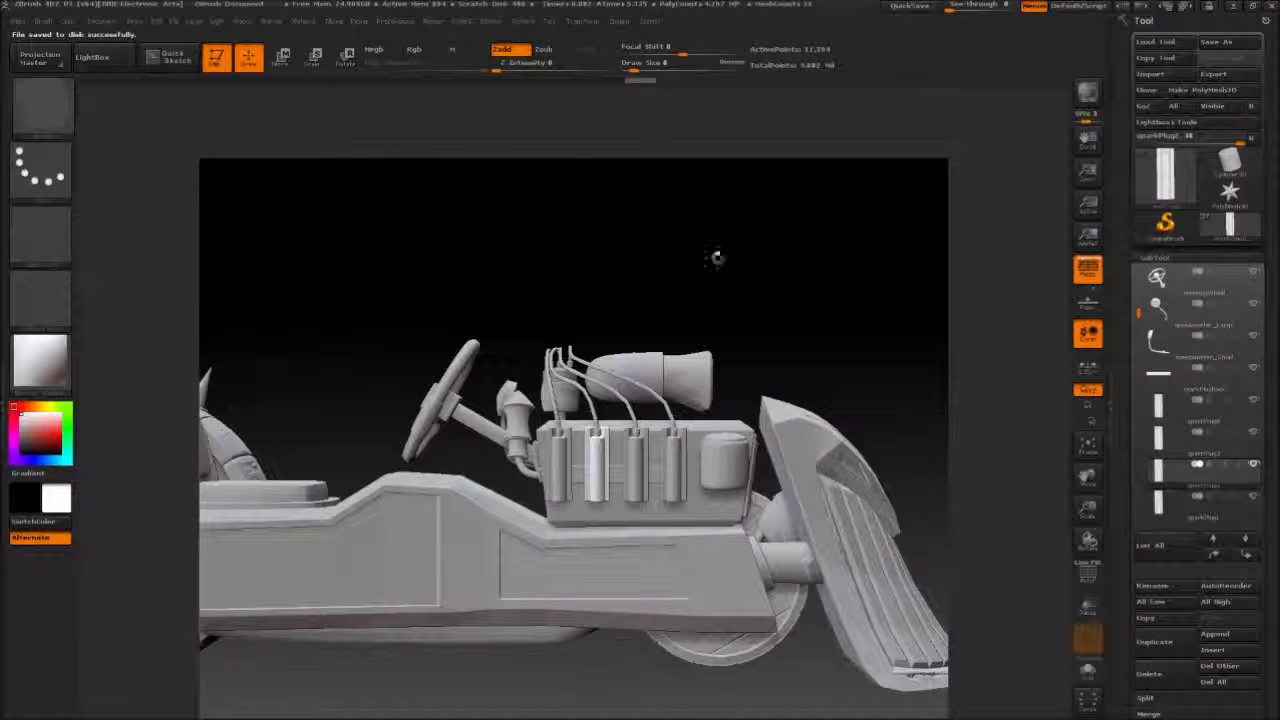
# Select the last remaining low-poly spark plug subtool, isolate it and display its wireframe.
pyautogui.moveTo(716, 258); pyautogui.dragTo(745, 272)
pyautogui.click(1160, 505)
pyautogui.keyDown('shift'); pyautogui.click(1254, 496); pyautogui.keyUp('shift')
pyautogui.press('f')
pyautogui.keyDown('alt'); pyautogui.moveTo(783, 343); pyautogui.dragTo(705, 297); pyautogui.keyUp('alt')
# Insert supporting edge loops near the last spark plug's top rim, bottom end and centre pin tip.
pyautogui.press('space')
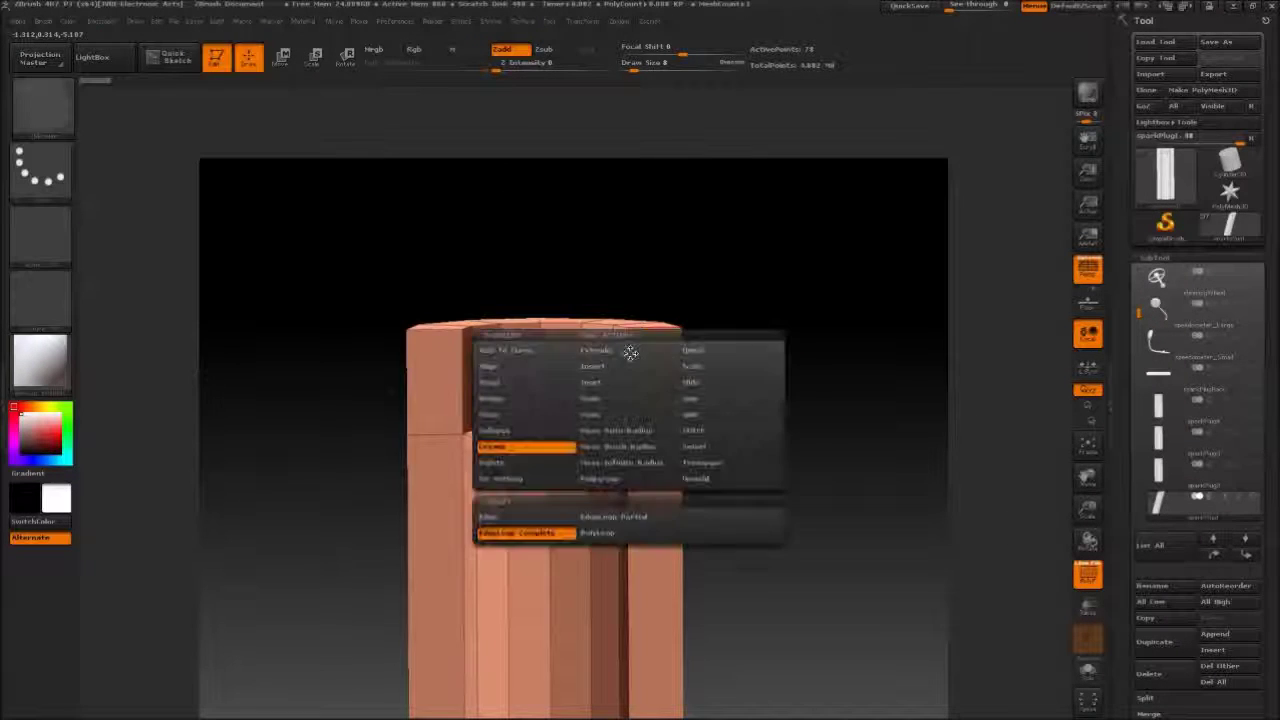
pyautogui.click(629, 357)
pyautogui.keyDown('alt'); pyautogui.moveTo(732, 600); pyautogui.dragTo(700, 250); pyautogui.keyUp('alt')
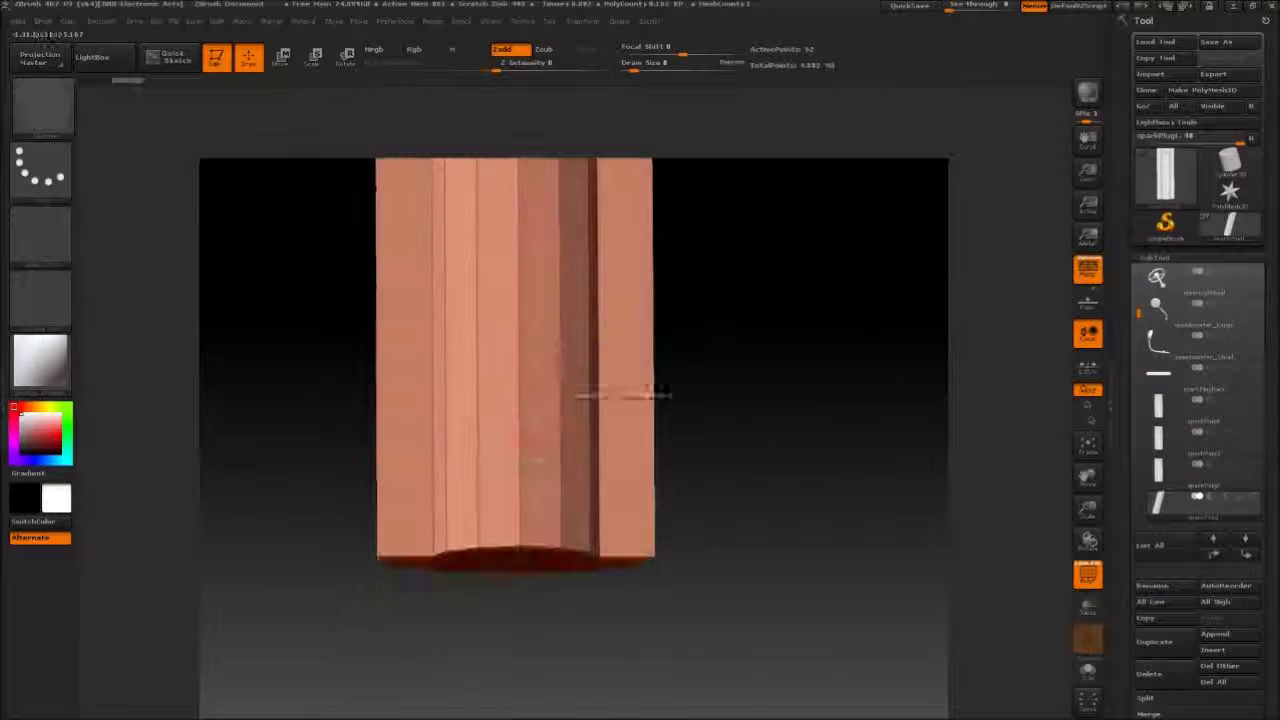
pyautogui.moveTo(660, 400); pyautogui.dragTo(768, 572)
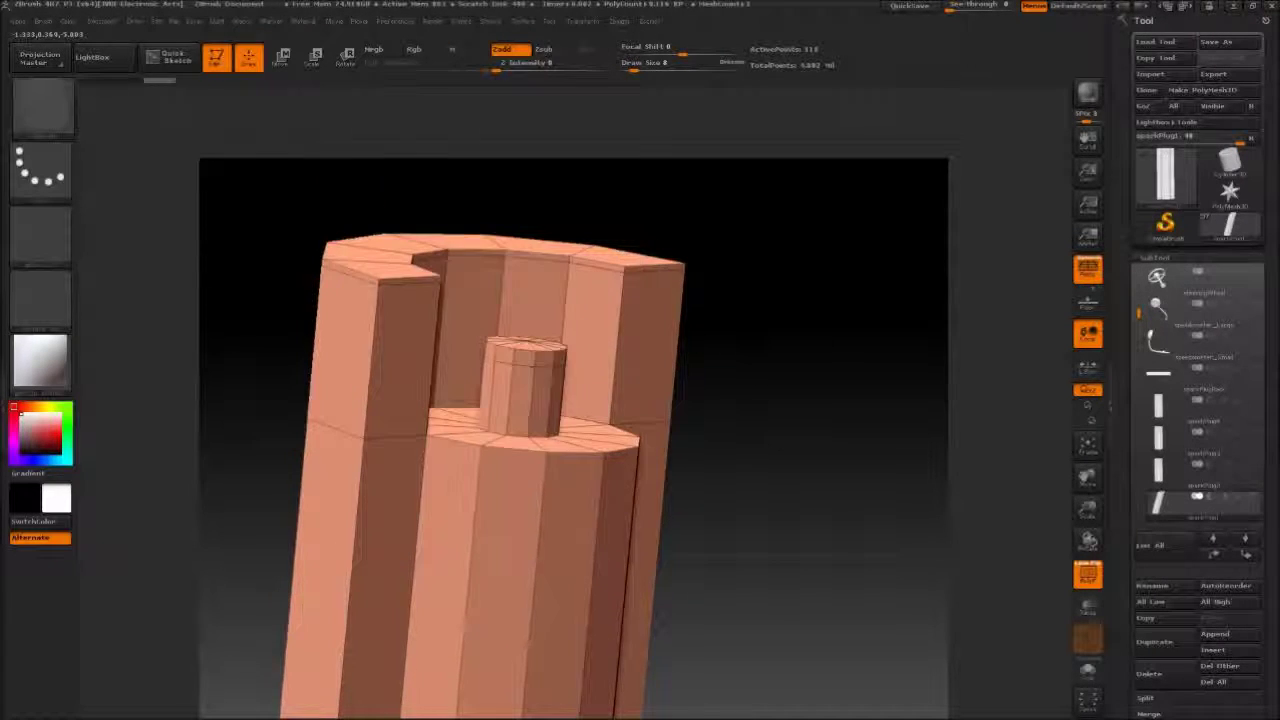
pyautogui.click(520, 366)
pyautogui.moveTo(822, 326); pyautogui.dragTo(830, 258)
pyautogui.keyDown('alt'); pyautogui.moveTo(830, 258); pyautogui.dragTo(668, 45); pyautogui.keyUp('alt')
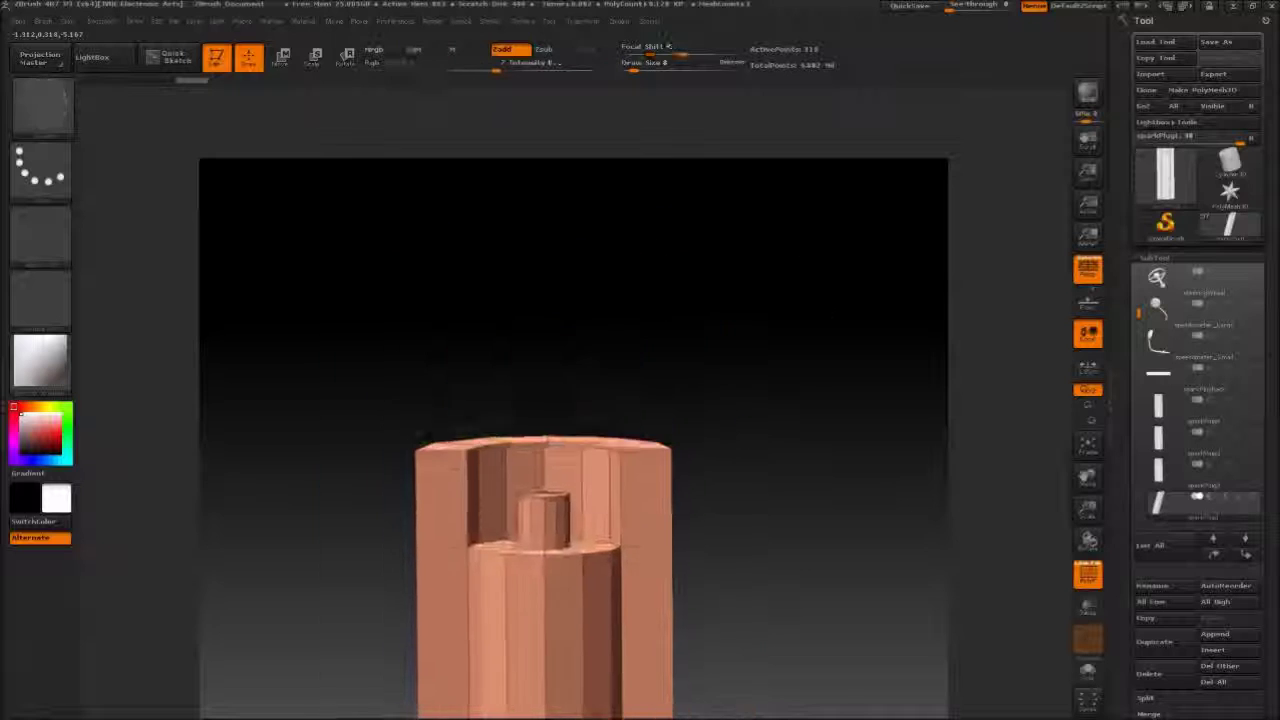
# Crease the edges around the last spark plug's centre pin, inner cylinder top and outer shell.
pyautogui.moveTo(788, 265); pyautogui.dragTo(794, 215)
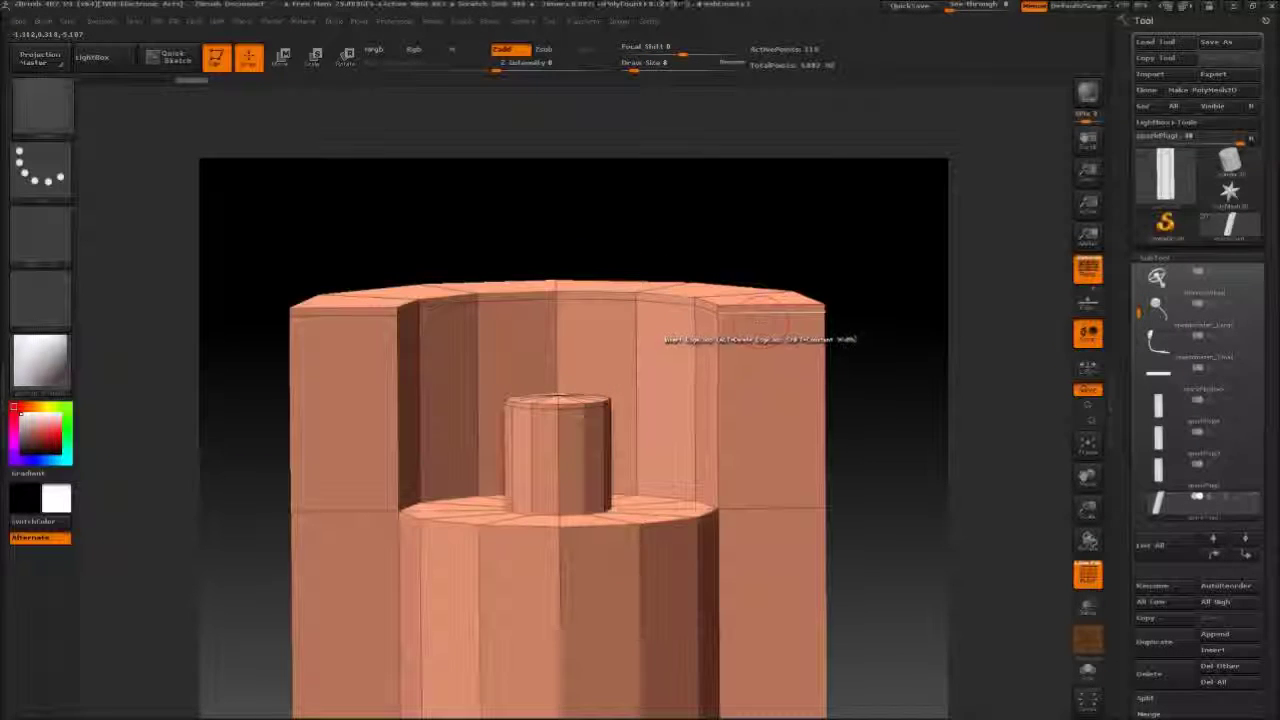
pyautogui.press('space')
pyautogui.click(511, 418)
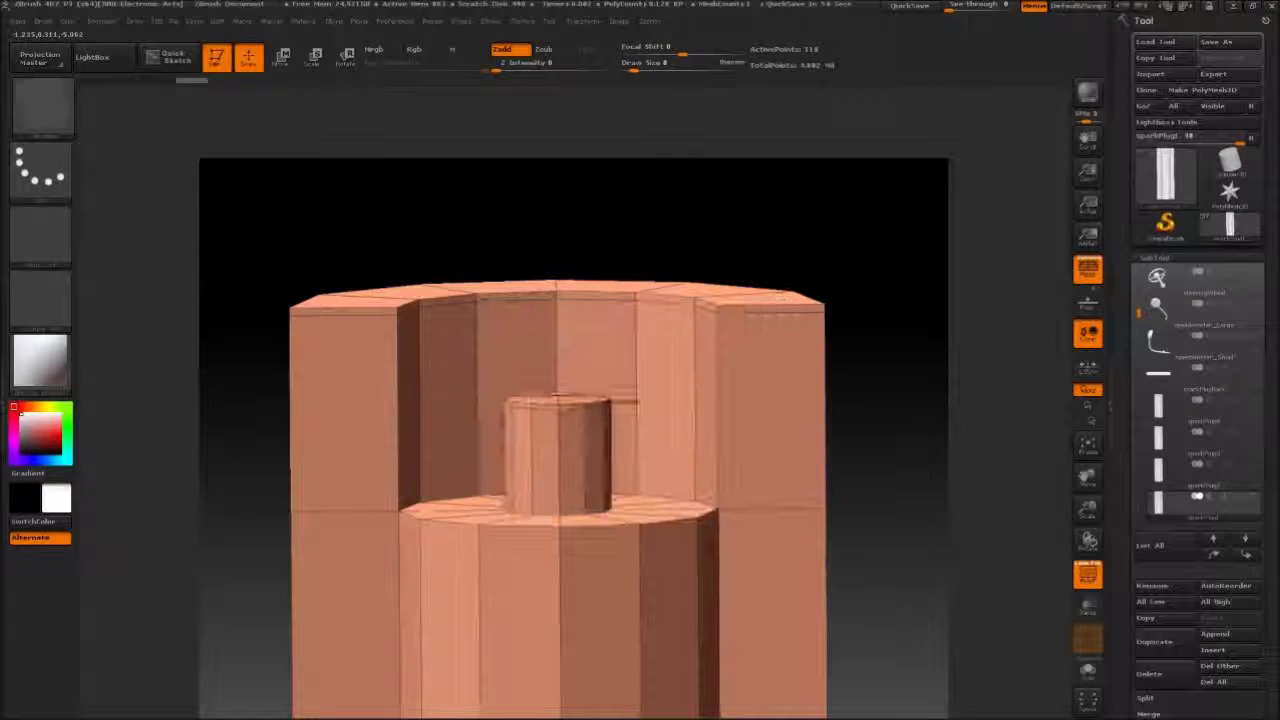
pyautogui.moveTo(798, 262); pyautogui.dragTo(893, 325)
pyautogui.keyDown('alt'); pyautogui.moveTo(661, 456); pyautogui.dragTo(645, 443, button='right'); pyautogui.keyUp('alt')
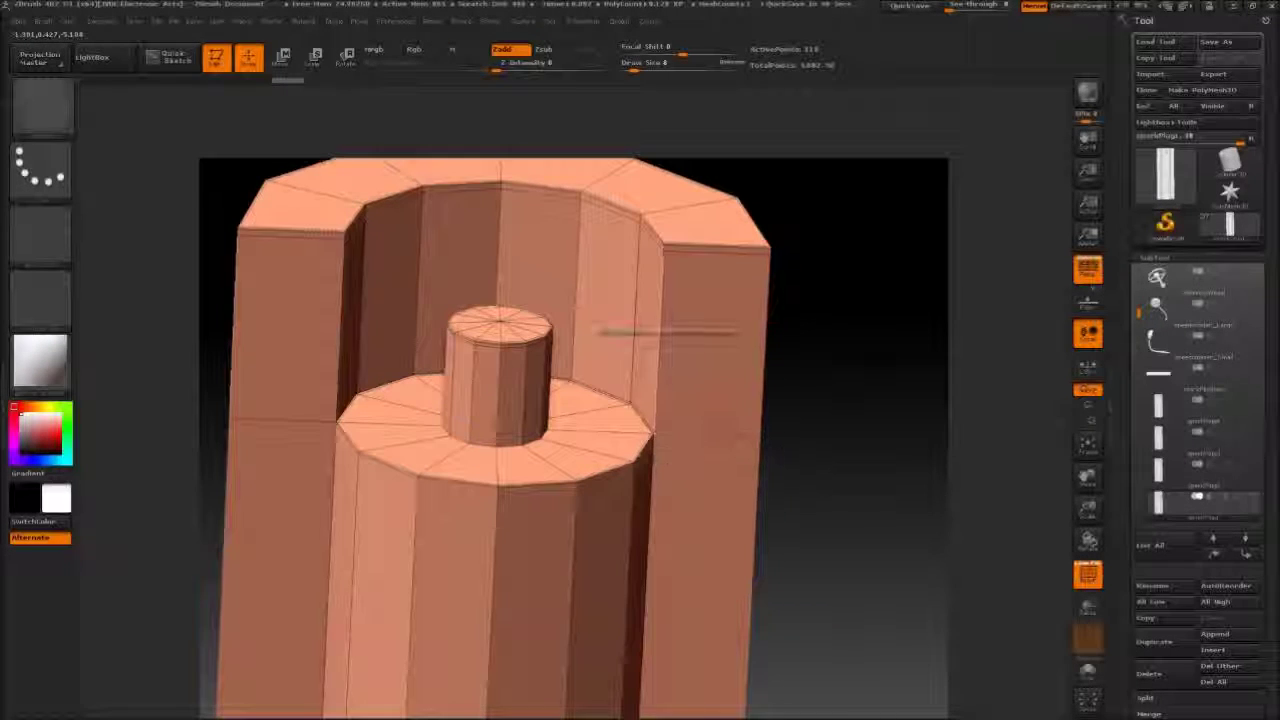
pyautogui.moveTo(738, 332); pyautogui.dragTo(794, 296)
pyautogui.moveTo(730, 440); pyautogui.dragTo(831, 216)
# Subdivide the last spark plug to check its smoothing and return to the base mesh.
pyautogui.click(1156, 259)
pyautogui.click(1160, 273)
pyautogui.click(1161, 400)
pyautogui.hotkey('shift', 'd')
pyautogui.hotkey('shift', 'd')
# Insert horizontal edge loops along the last spark plug's body and across its exposed upper shell wall.
pyautogui.keyDown('alt'); pyautogui.moveTo(770, 277); pyautogui.dragTo(737, 323); pyautogui.keyUp('alt')
pyautogui.press('space')
pyautogui.press('space')
pyautogui.click(680, 403)
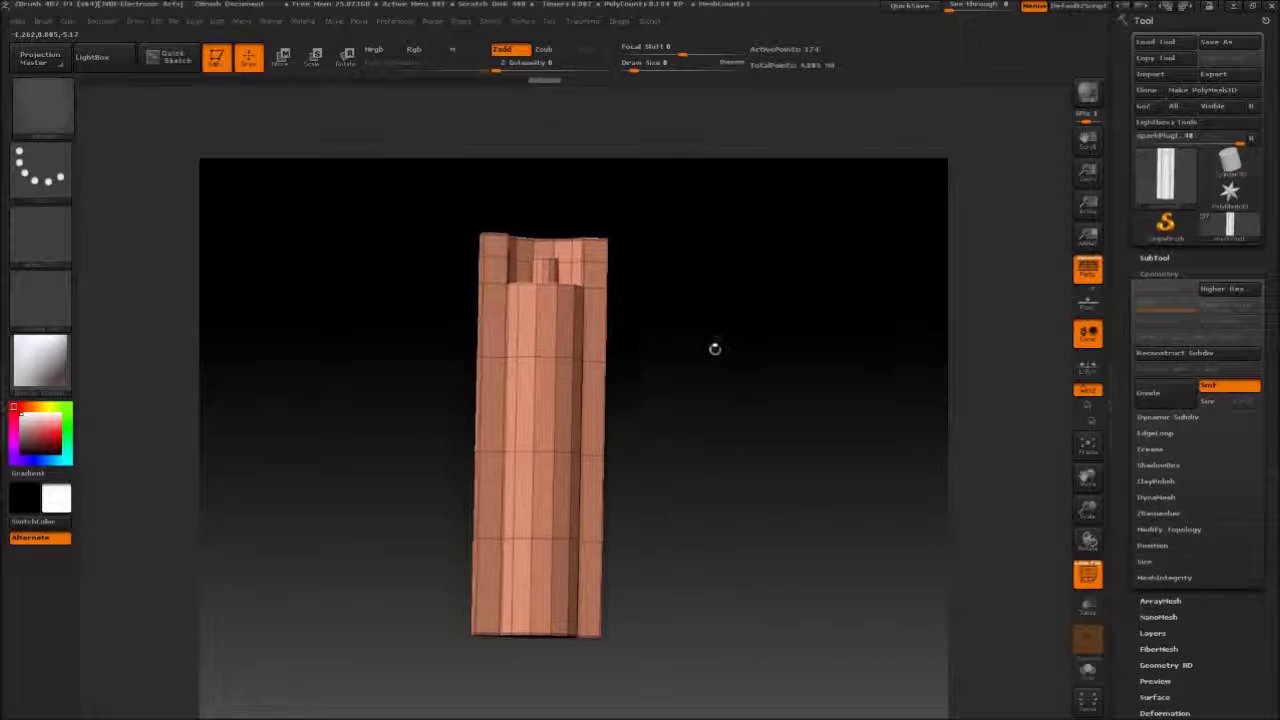
# Subdivide the last spark plug, turn off its wireframe and show the full car around it.
pyautogui.moveTo(724, 296); pyautogui.dragTo(708, 394)
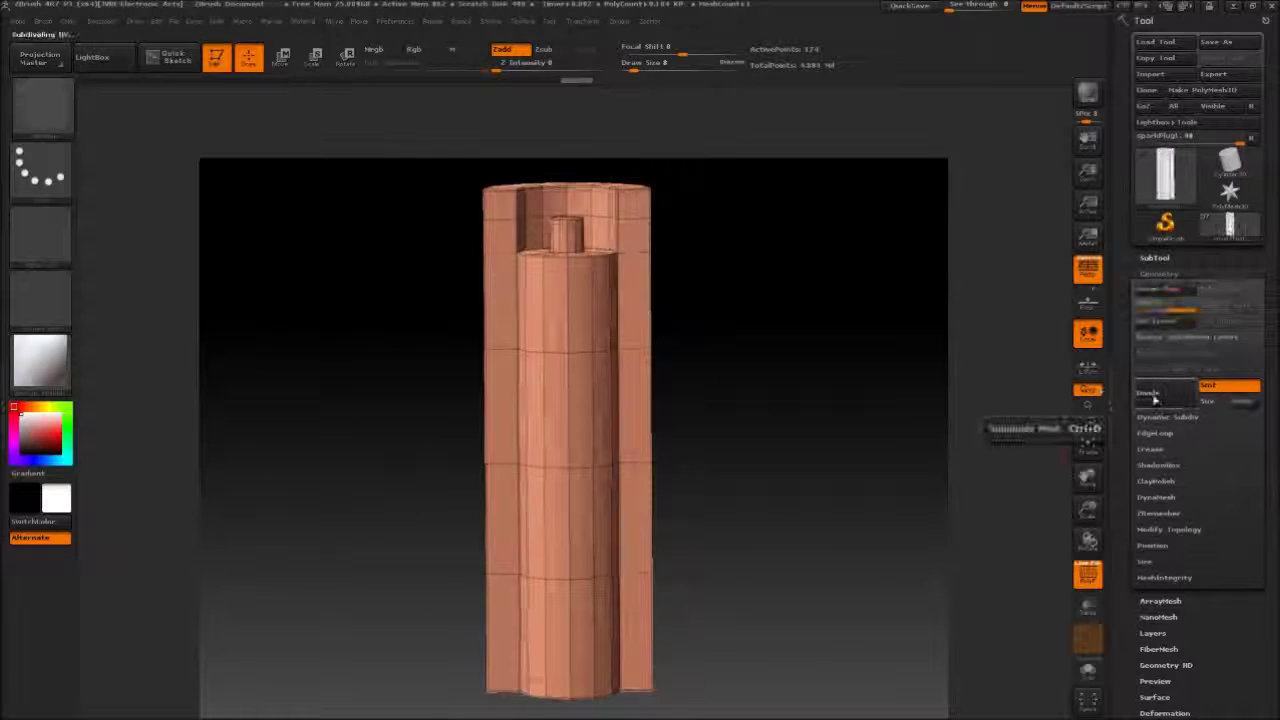
pyautogui.click(1146, 404)
pyautogui.hotkey('shift', 'f')
pyautogui.keyDown('alt'); pyautogui.moveTo(877, 360); pyautogui.dragTo(826, 307); pyautogui.keyUp('alt')
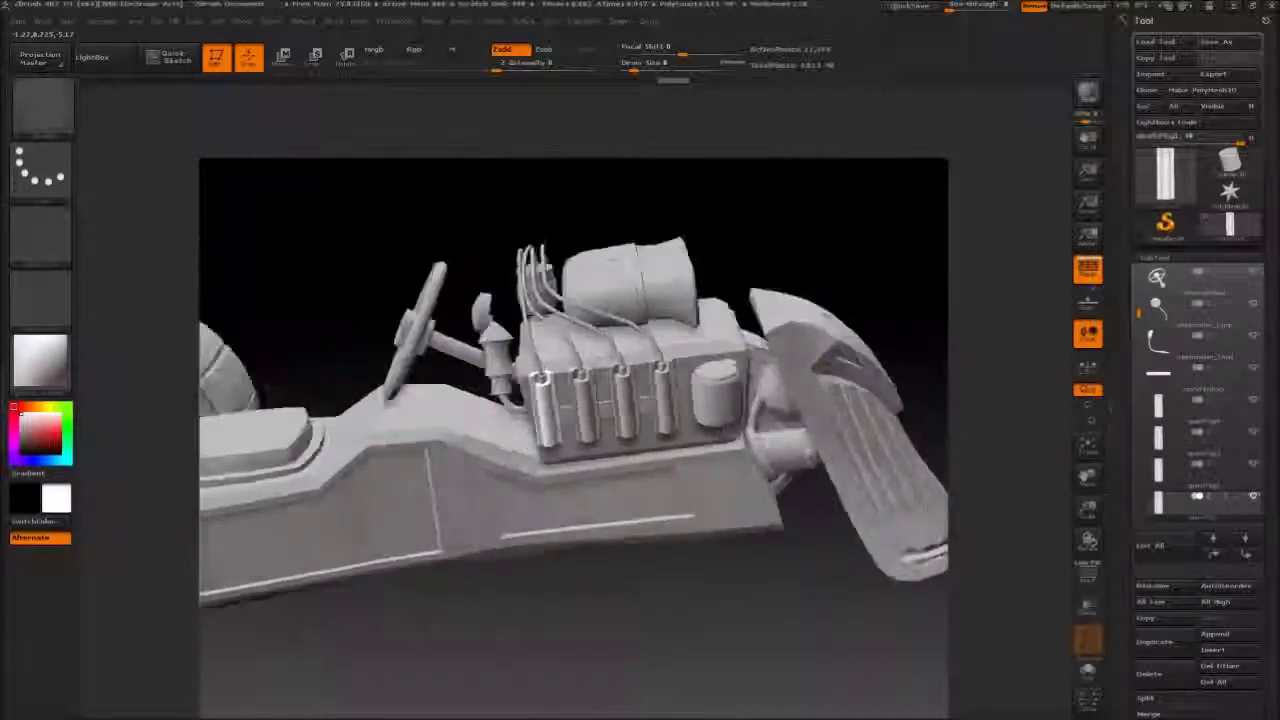
pyautogui.moveTo(815, 228)
pyautogui.mouseDown()
pyautogui.moveTo(823, 220)
pyautogui.moveTo(837, 260)
pyautogui.moveTo(812, 258)
pyautogui.moveTo(854, 243)
pyautogui.moveTo(871, 289)
pyautogui.moveTo(780, 283)
pyautogui.moveTo(820, 289)
pyautogui.moveTo(820, 263)
pyautogui.moveTo(871, 246)
pyautogui.moveTo(791, 277)
pyautogui.moveTo(846, 220)
pyautogui.moveTo(798, 253)
pyautogui.moveTo(732, 258)
pyautogui.moveTo(790, 250)
pyautogui.moveTo(794, 220)
pyautogui.mouseUp()
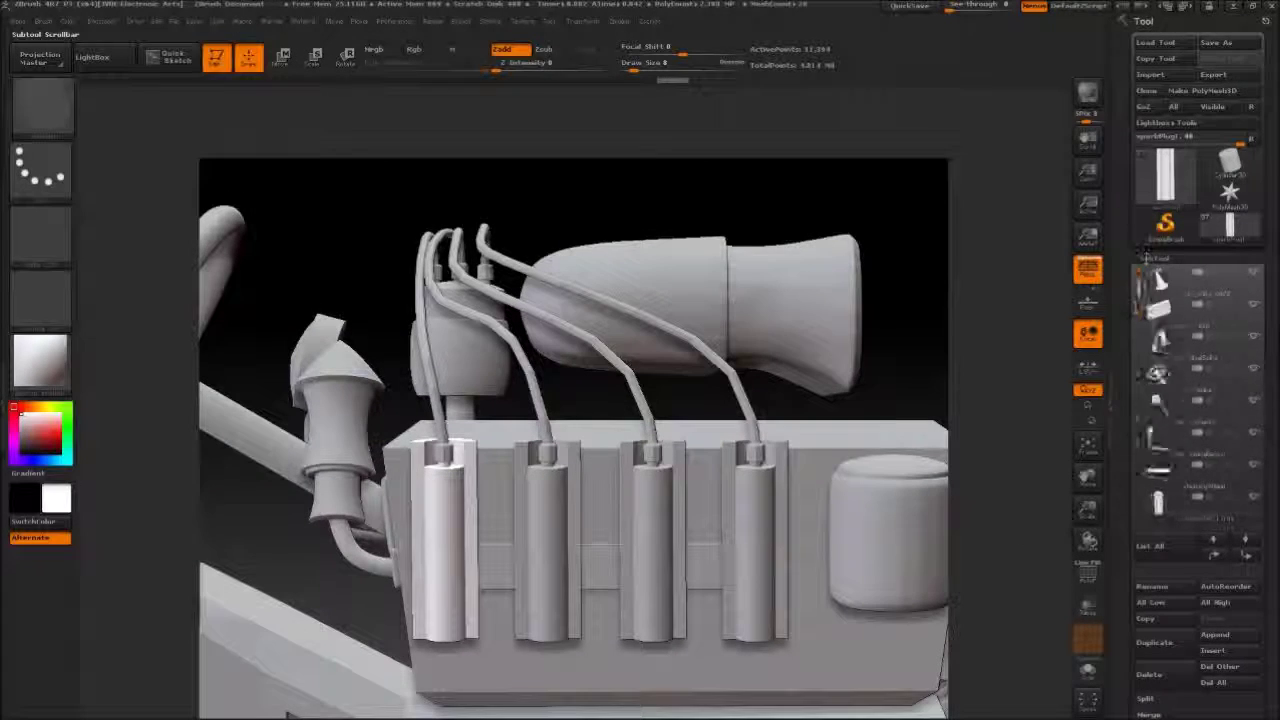
# Select the subtool sparkPlug_wire1 and isolate it from the rest of the car.
pyautogui.click(1168, 449)
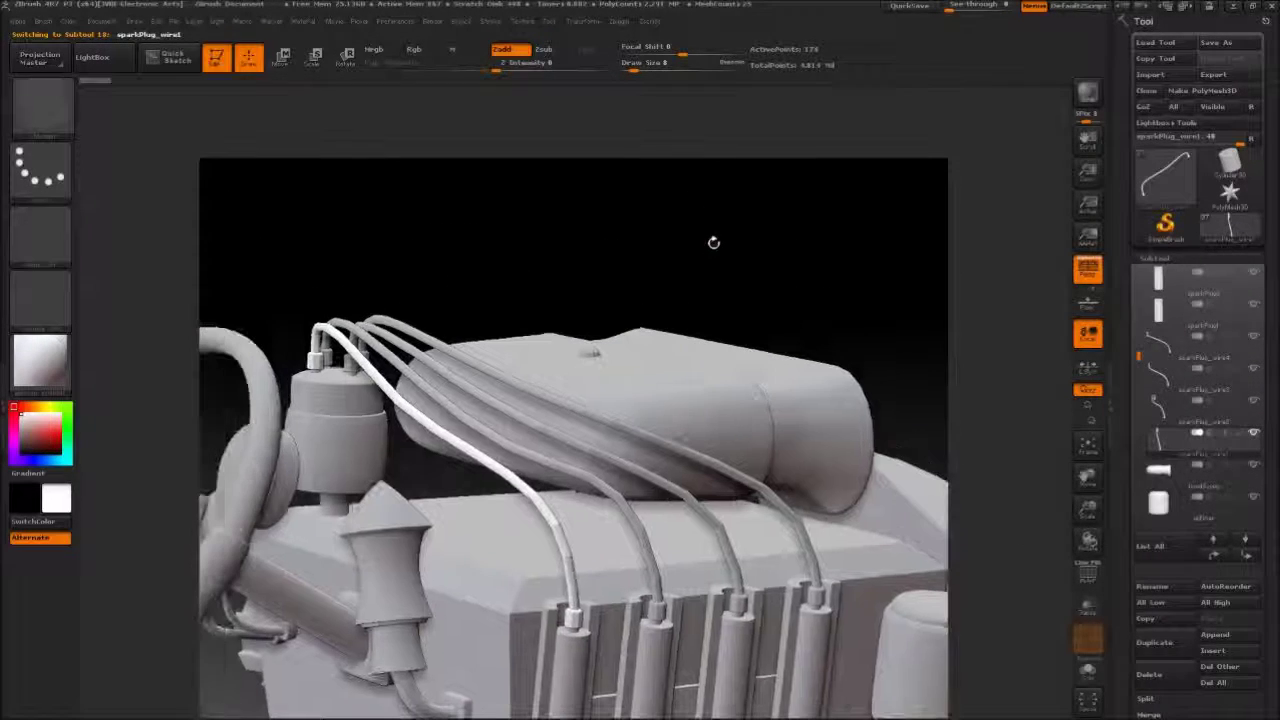
pyautogui.click(1160, 258)
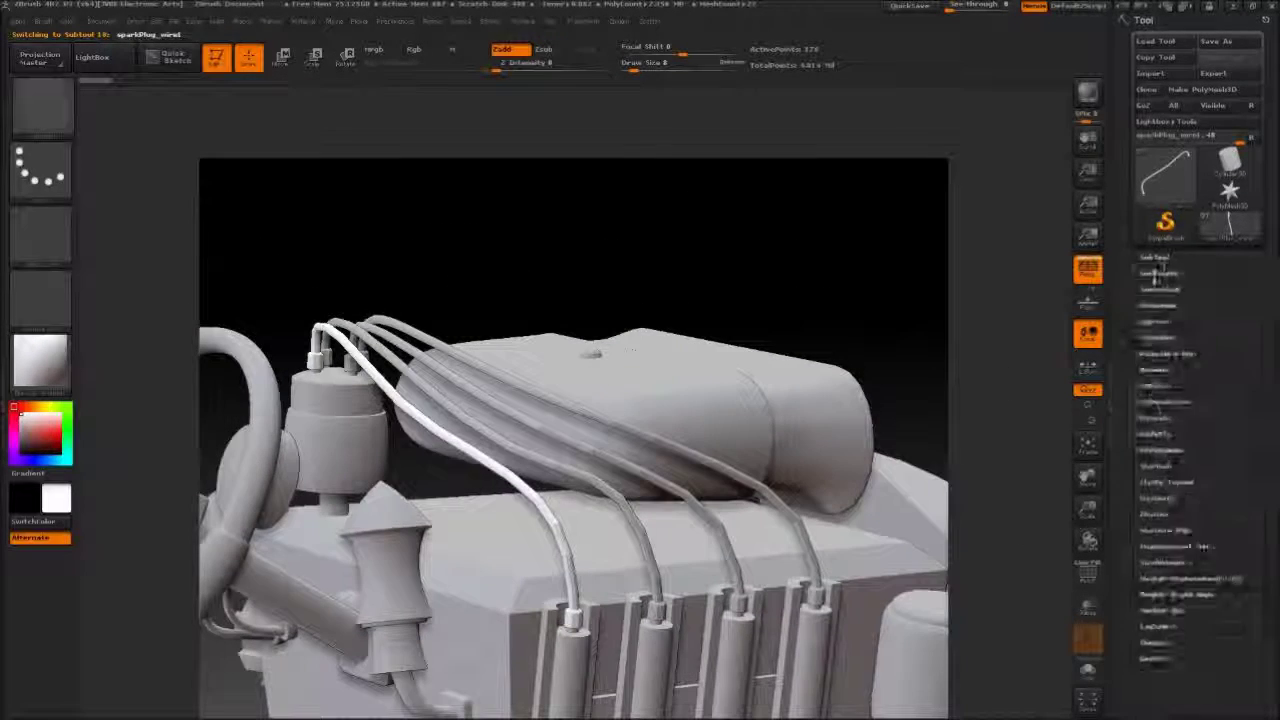
pyautogui.click(1160, 272)
pyautogui.keyDown('alt'); pyautogui.moveTo(642, 232); pyautogui.dragTo(727, 228); pyautogui.keyUp('alt')
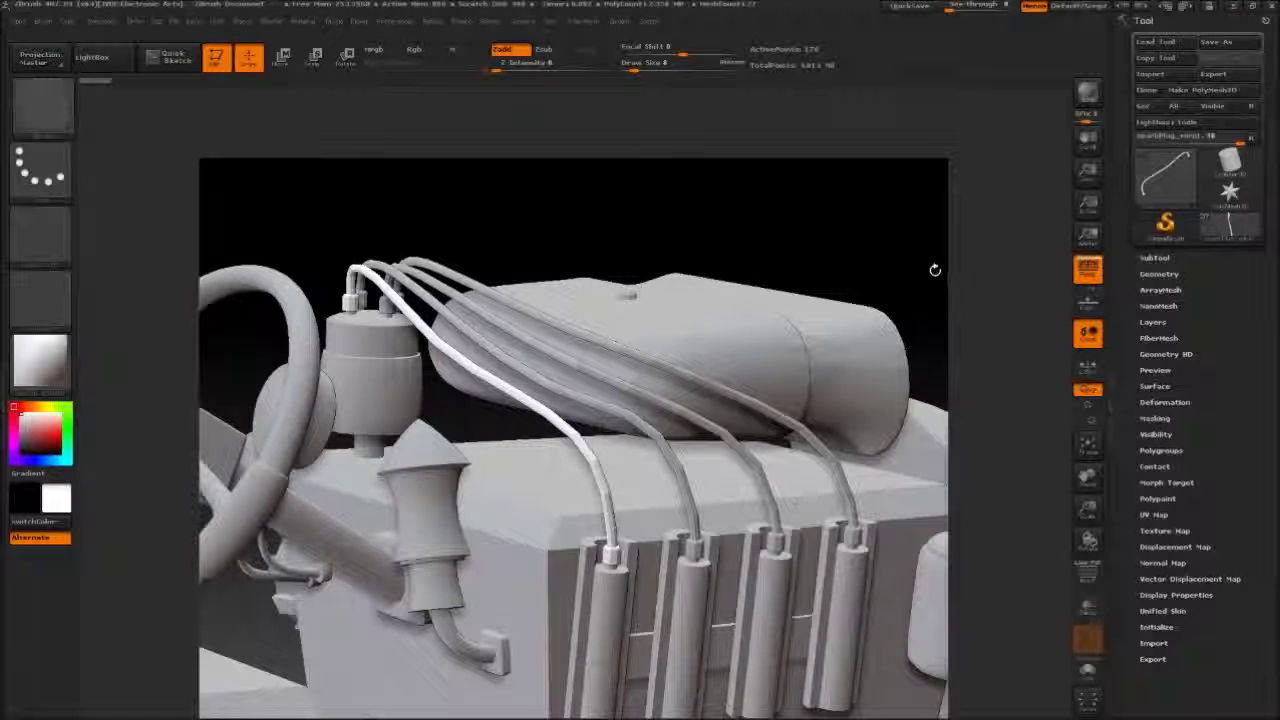
pyautogui.moveTo(774, 234); pyautogui.dragTo(899, 243)
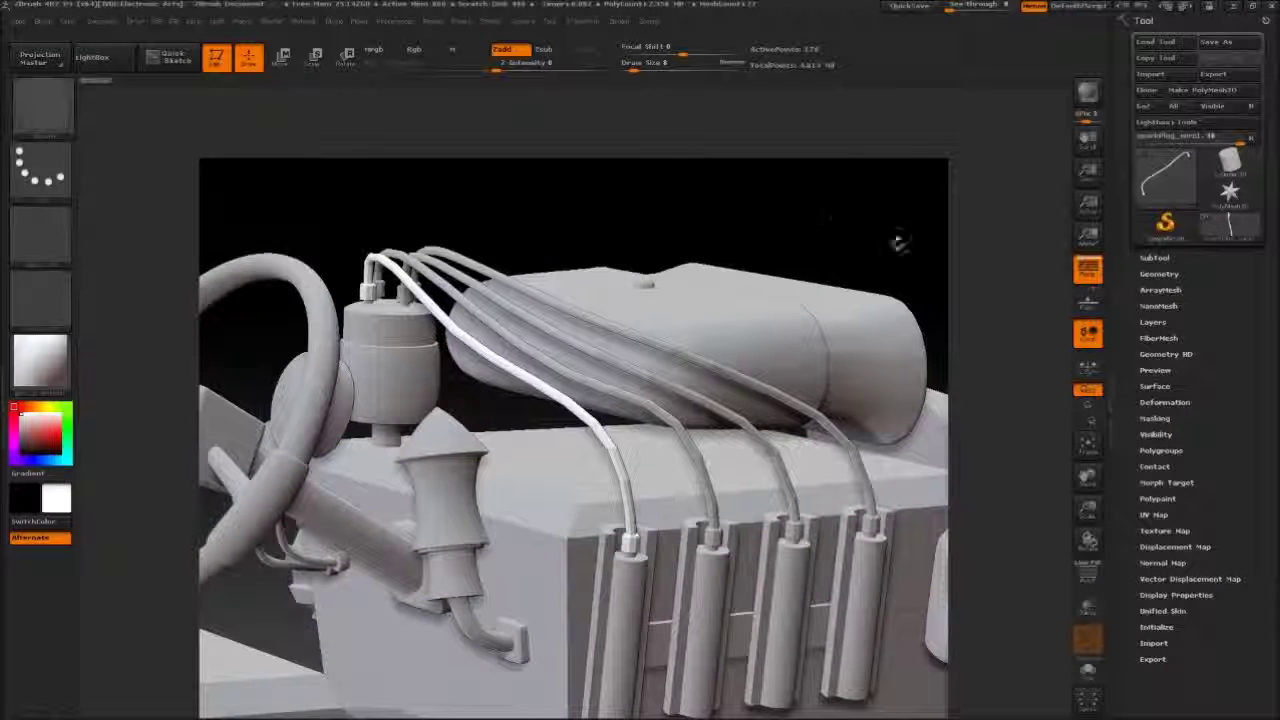
pyautogui.click(1155, 257)
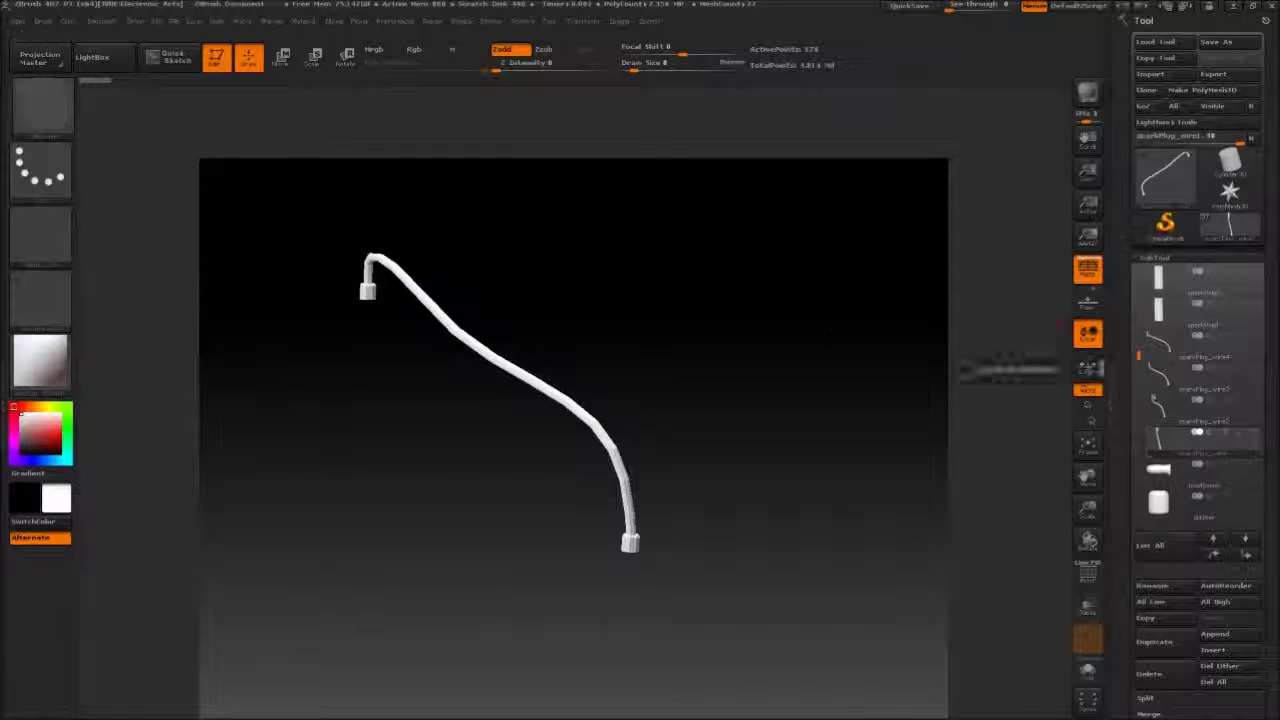
# Insert a supporting edge loop near the bottom of the first wire's spark-plug-end connector and crease the connector's edges.
pyautogui.moveTo(760, 330); pyautogui.dragTo(812, 400)
pyautogui.press('space')
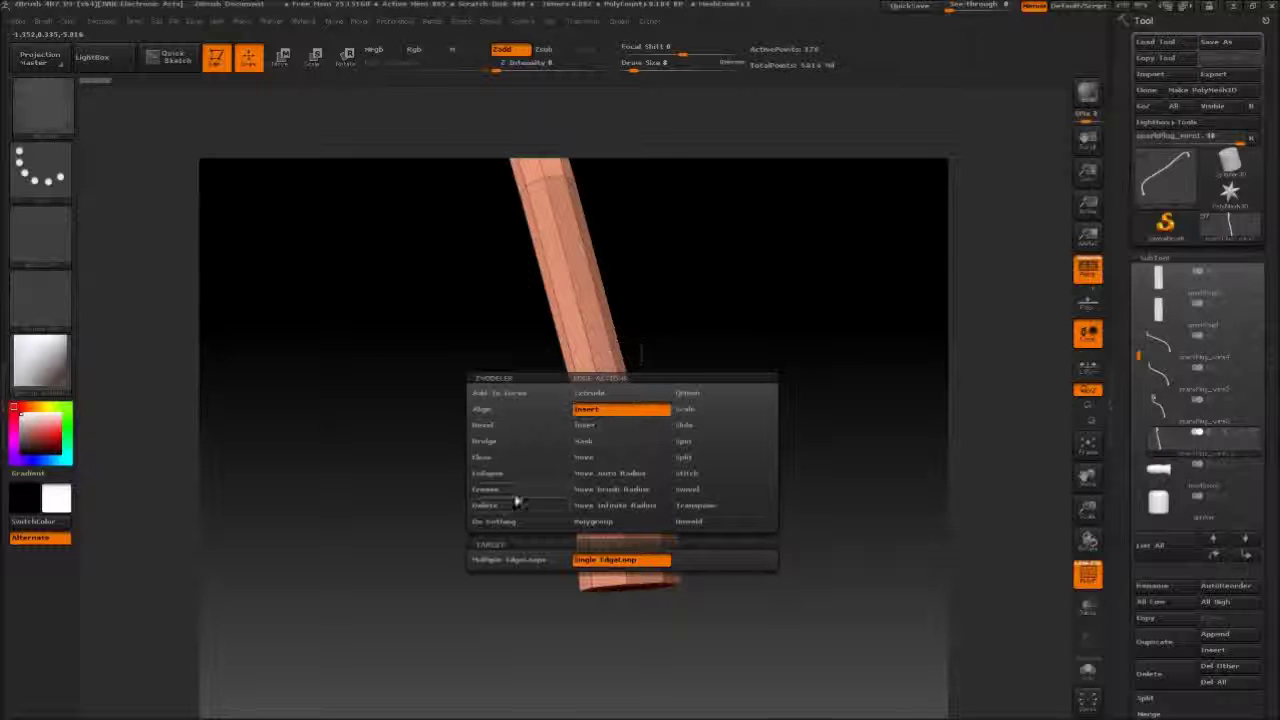
pyautogui.click(531, 486)
pyautogui.keyDown('alt'); pyautogui.moveTo(718, 400); pyautogui.dragTo(722, 514); pyautogui.keyUp('alt')
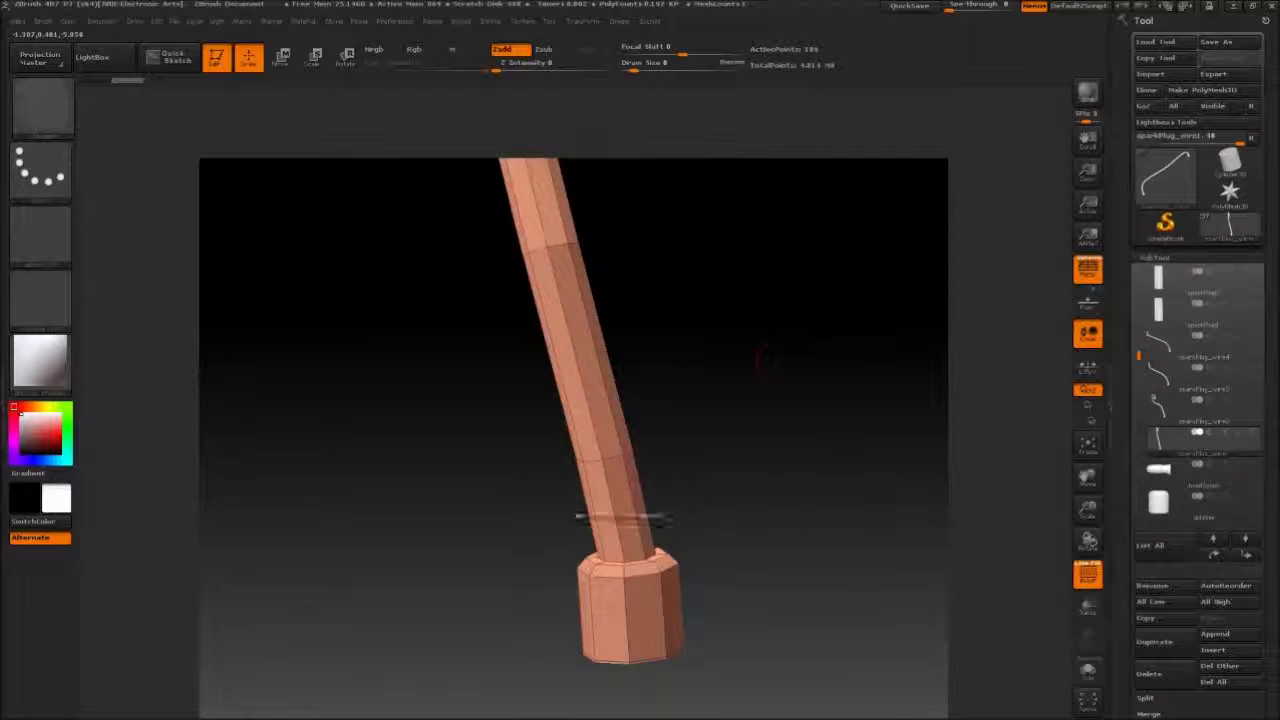
pyautogui.moveTo(722, 450); pyautogui.dragTo(870, 494)
# Add a supporting edge loop to the first wire's distributor-end connector and crease its rim edges.
pyautogui.press('f')
pyautogui.keyDown('alt'); pyautogui.moveTo(603, 271); pyautogui.dragTo(748, 414); pyautogui.keyUp('alt')
pyautogui.press('space')
pyautogui.click(520, 488)
pyautogui.moveTo(762, 314); pyautogui.dragTo(720, 420)
pyautogui.keyDown('alt'); pyautogui.moveTo(720, 420); pyautogui.dragTo(738, 638); pyautogui.keyUp('alt')
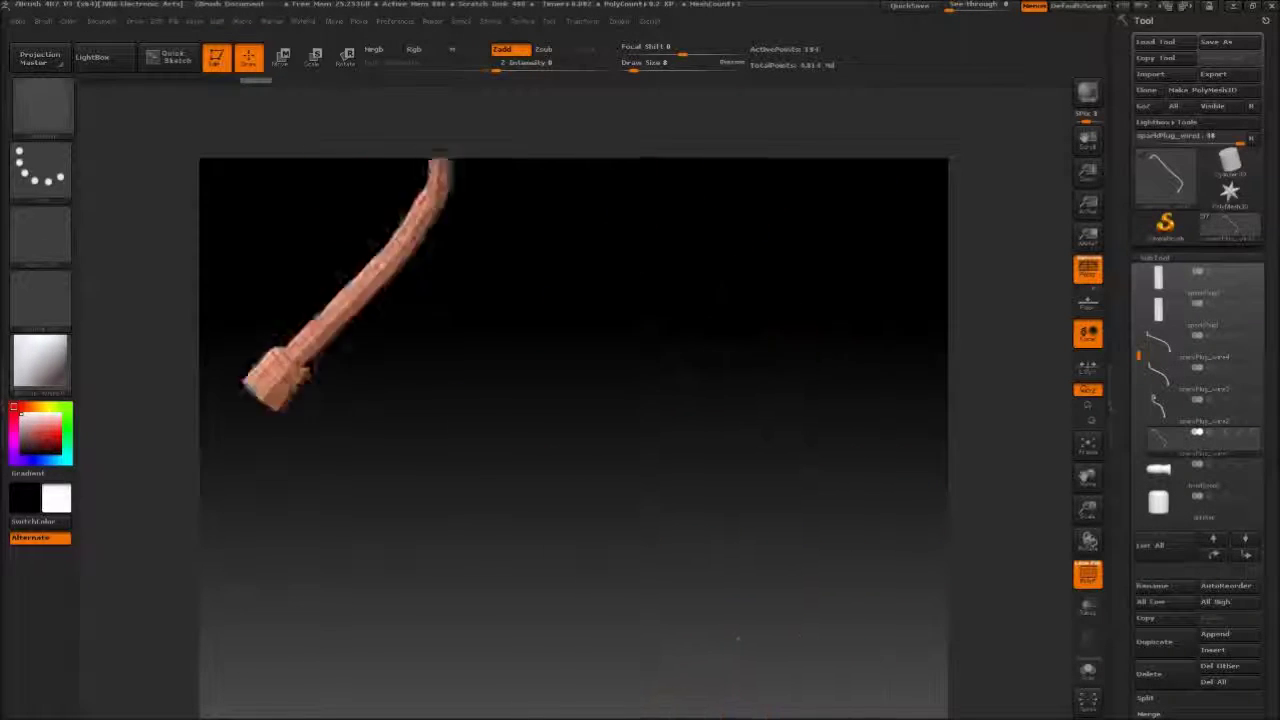
pyautogui.moveTo(681, 391); pyautogui.dragTo(745, 290)
# Subdivide the first spark plug wire until smooth and show the other subtools again.
pyautogui.click(1157, 257)
pyautogui.click(1160, 275)
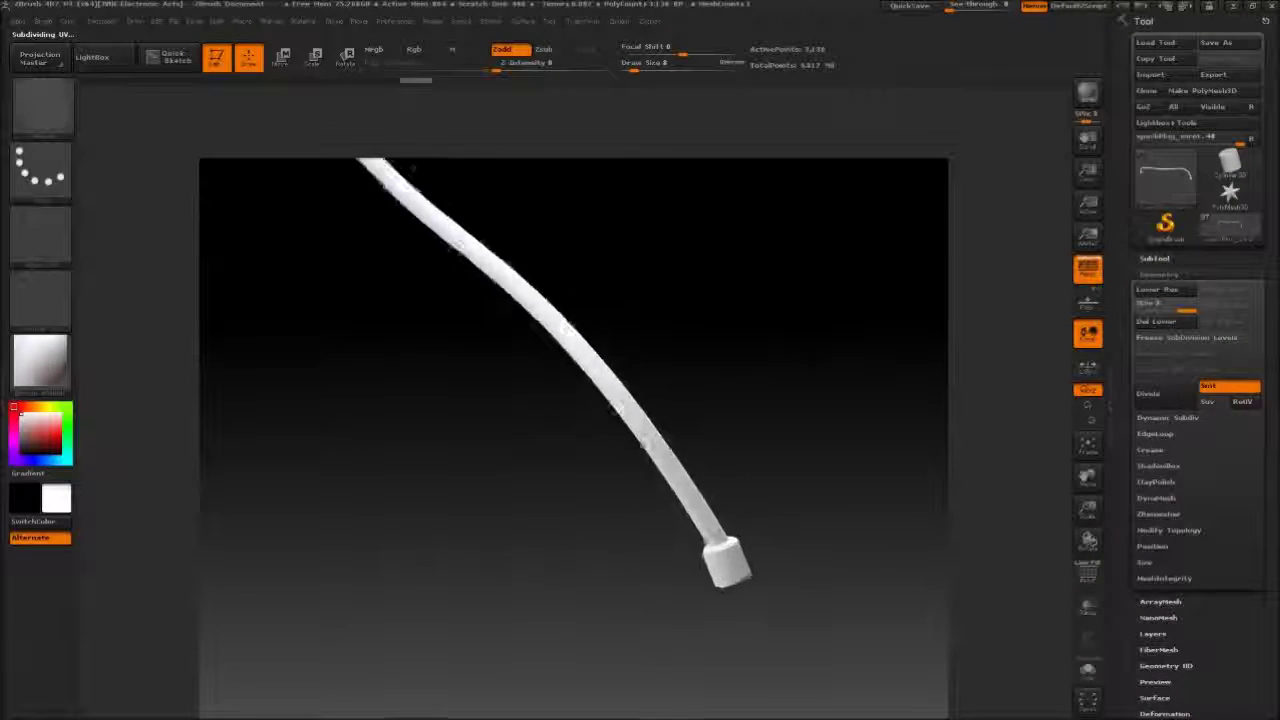
pyautogui.click(1169, 401)
pyautogui.moveTo(872, 392); pyautogui.dragTo(815, 303)
pyautogui.click(1155, 258)
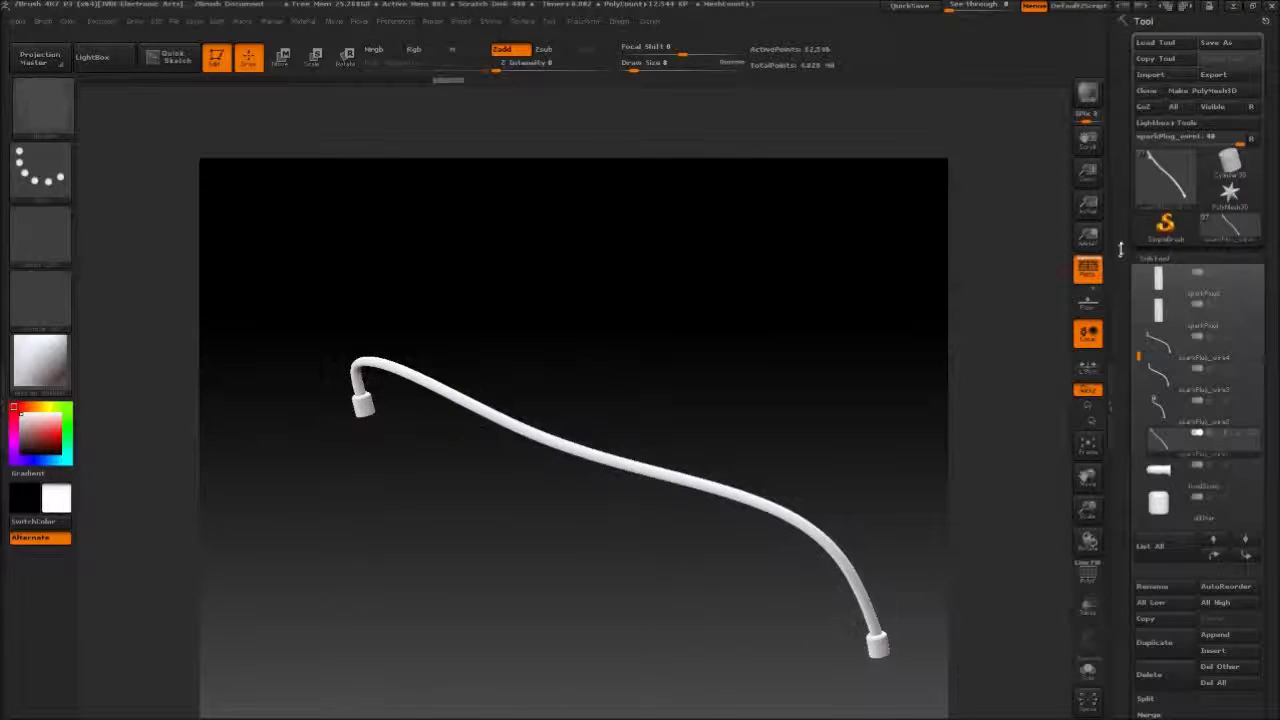
pyautogui.keyDown('shift'); pyautogui.click(1195, 437); pyautogui.keyUp('shift')
pyautogui.moveTo(503, 209); pyautogui.dragTo(838, 267)
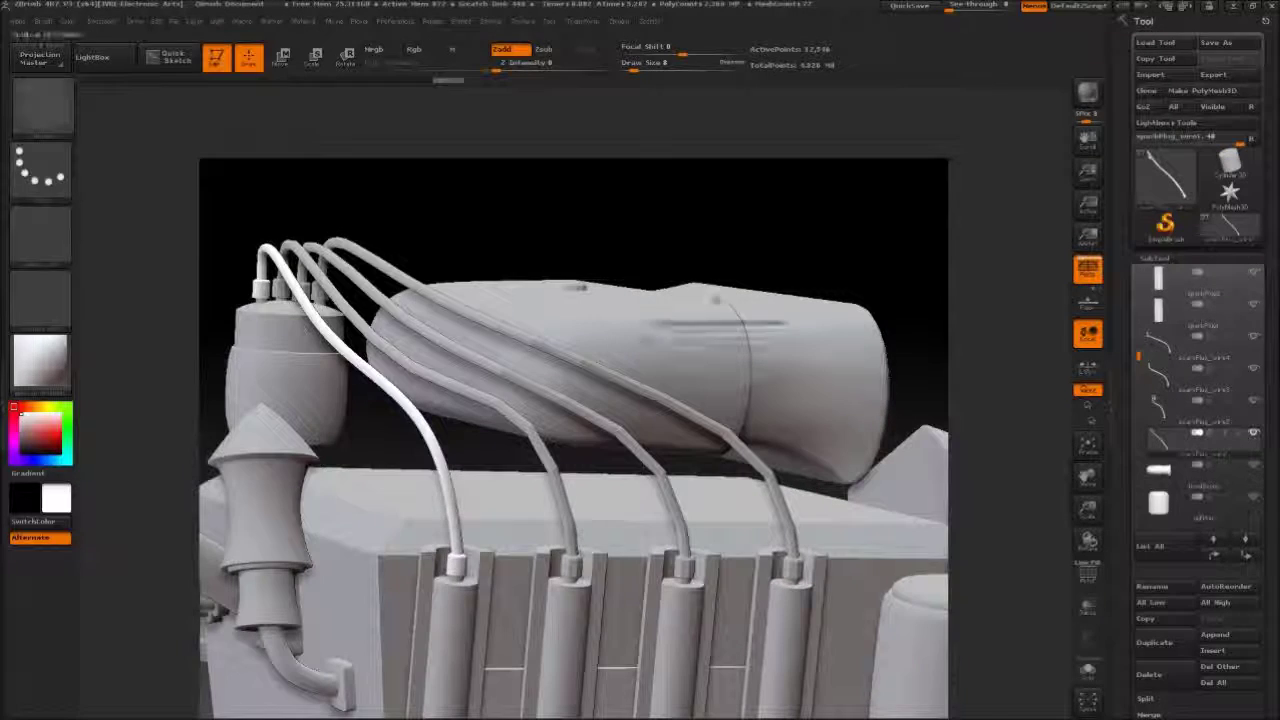
# Isolate the second spark plug wire and insert a supporting edge loop near its spark-plug-end connector's bottom.
pyautogui.keyDown('alt'); pyautogui.click(310, 290); pyautogui.keyUp('alt')
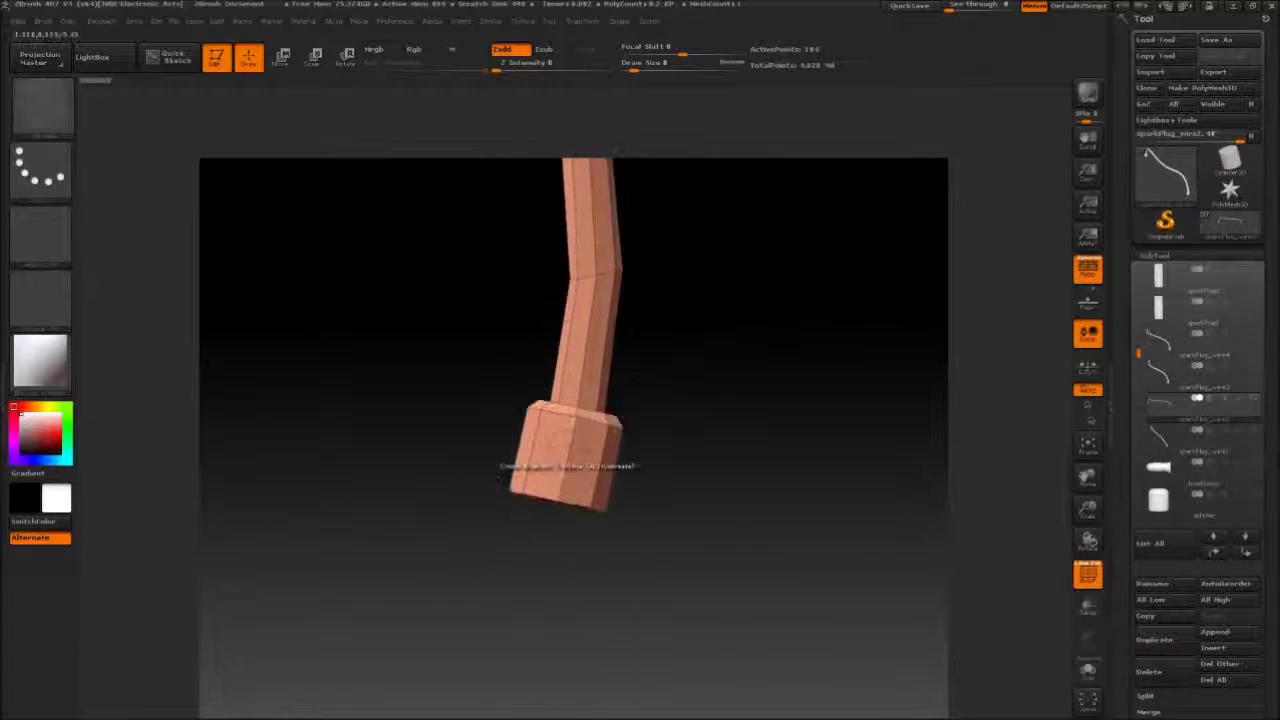
pyautogui.press('space')
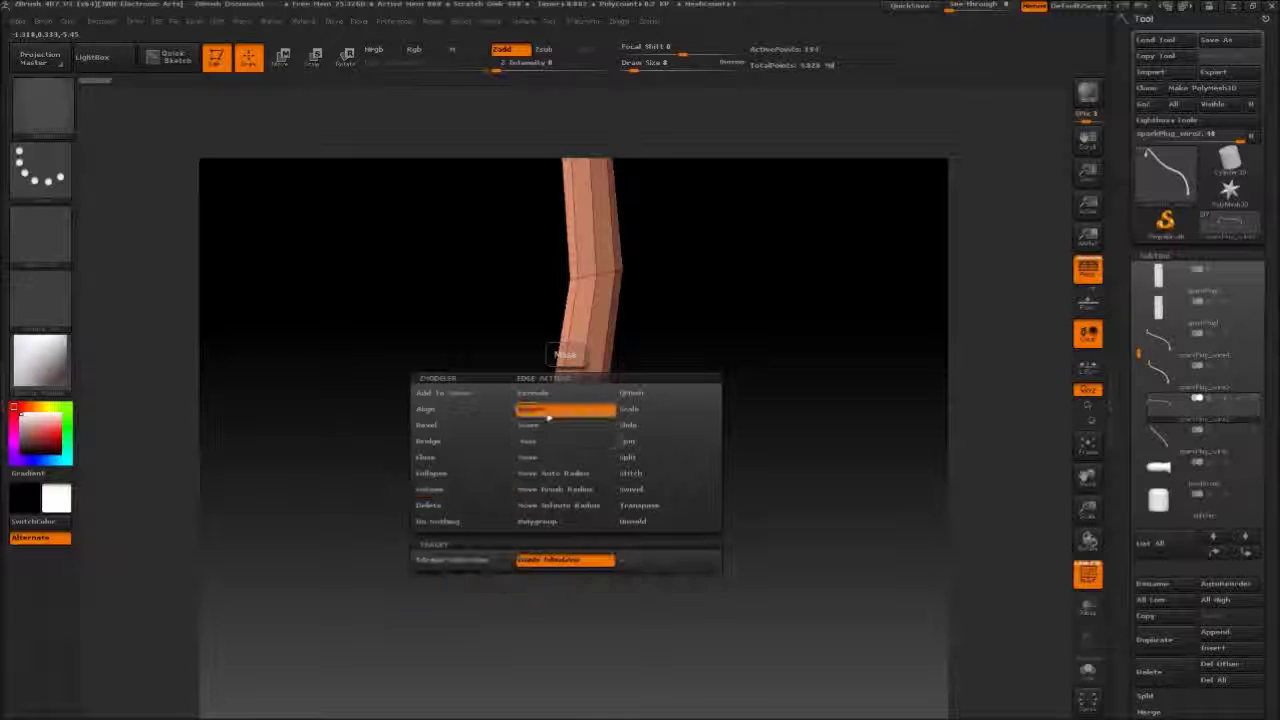
pyautogui.click(550, 411)
pyautogui.moveTo(470, 460)
pyautogui.mouseDown()
pyautogui.moveTo(697, 362)
pyautogui.moveTo(455, 456)
pyautogui.mouseUp()
pyautogui.moveTo(536, 386); pyautogui.dragTo(645, 380)
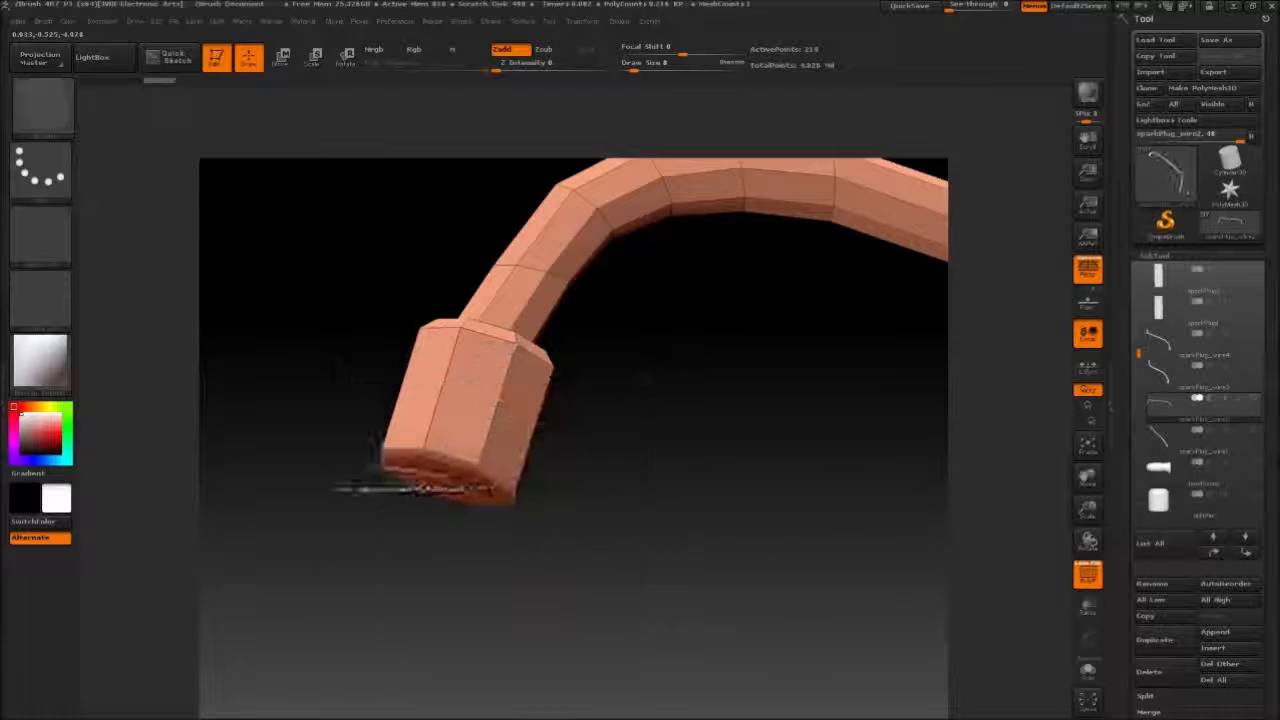
# Insert a supporting edge loop on the second wire's distributor-end connector and crease the edges of both connectors.
pyautogui.moveTo(647, 428); pyautogui.dragTo(641, 485)
pyautogui.click(486, 358)
pyautogui.moveTo(610, 400)
pyautogui.mouseDown()
pyautogui.moveTo(612, 462)
pyautogui.moveTo(566, 400)
pyautogui.moveTo(765, 385)
pyautogui.mouseUp()
pyautogui.click(466, 393)
pyautogui.moveTo(1088, 510); pyautogui.dragTo(1112, 512)
pyautogui.moveTo(790, 385); pyautogui.dragTo(478, 488)
pyautogui.click(474, 490)
pyautogui.moveTo(677, 469)
pyautogui.mouseDown()
pyautogui.moveTo(660, 383)
pyautogui.moveTo(664, 475)
pyautogui.moveTo(650, 435)
pyautogui.moveTo(635, 311)
pyautogui.moveTo(734, 311)
pyautogui.moveTo(701, 285)
pyautogui.mouseUp()
pyautogui.click(480, 532)
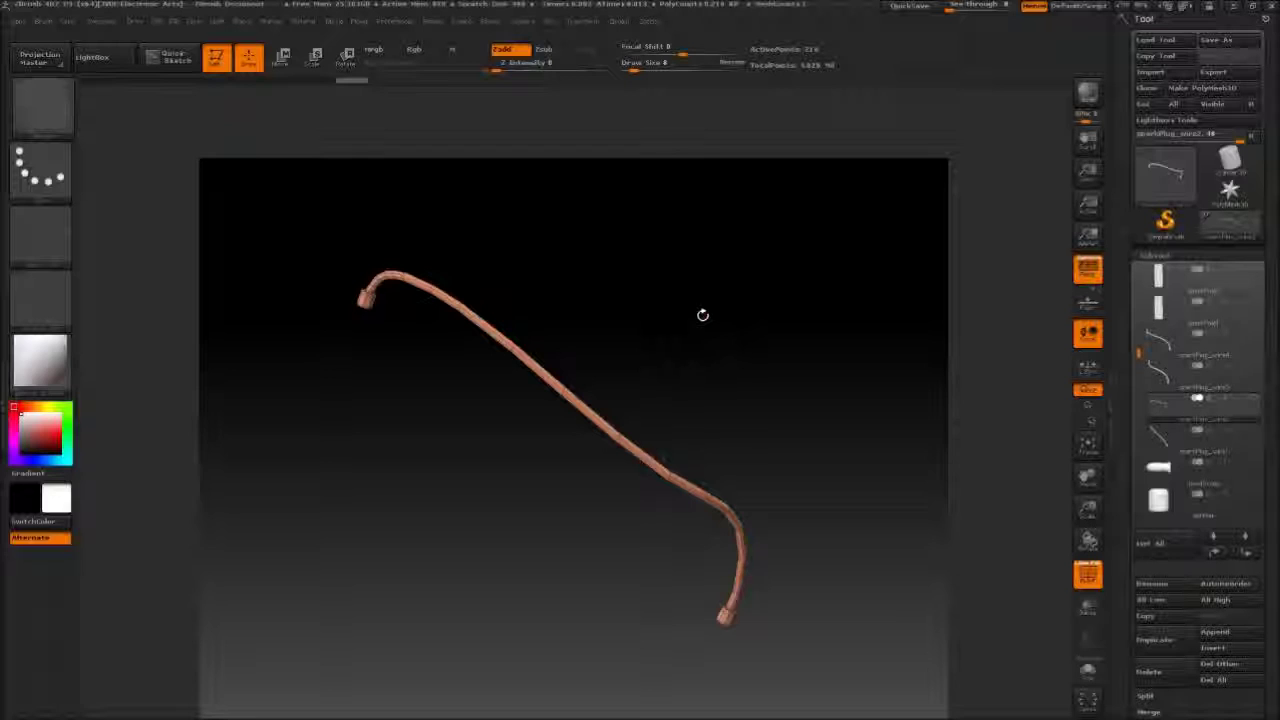
# Subdivide the second spark plug wire until smooth and unhide the rest of the car.
pyautogui.click(1155, 256)
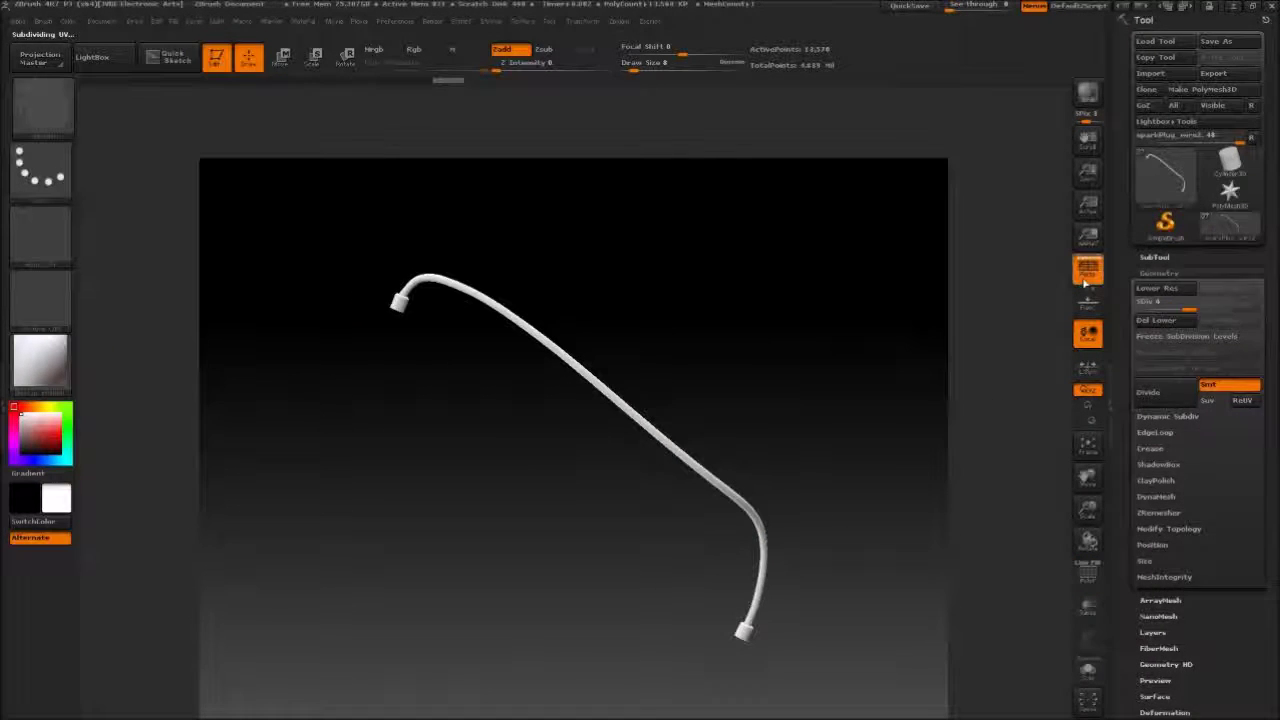
pyautogui.click(1158, 272)
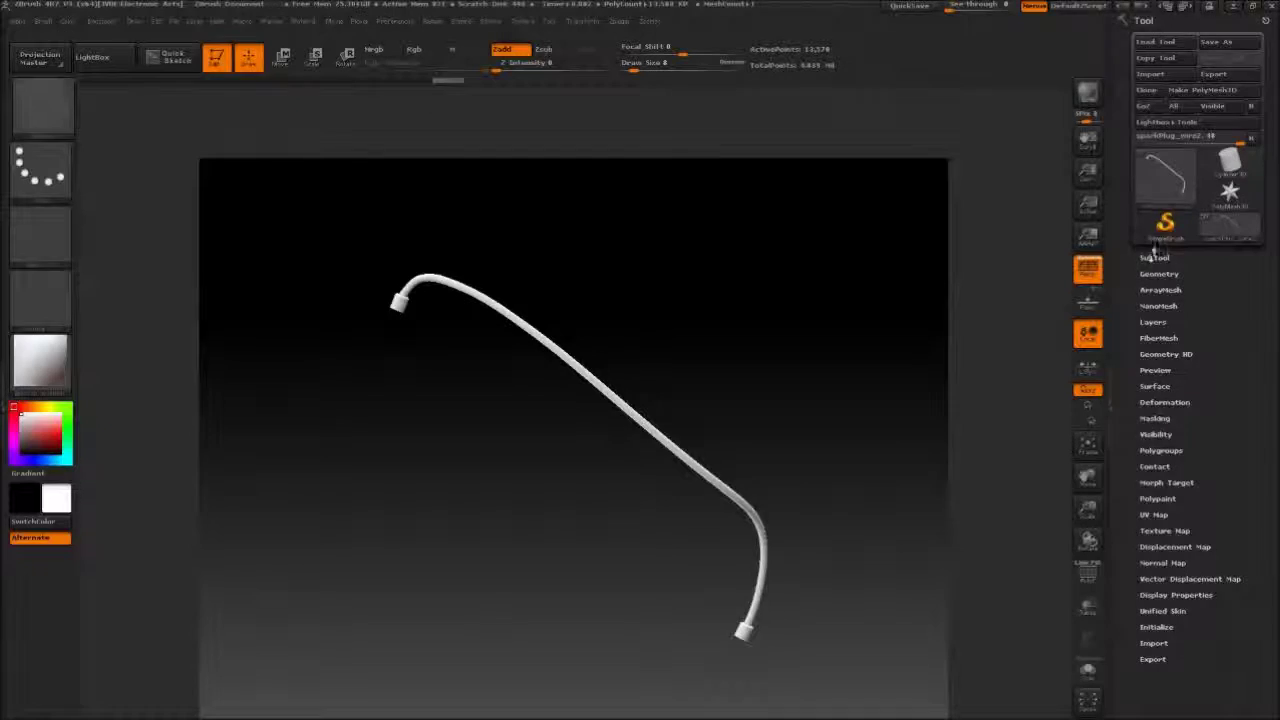
pyautogui.click(1155, 257)
pyautogui.click(1254, 400)
pyautogui.keyDown('alt'); pyautogui.moveTo(740, 215); pyautogui.dragTo(714, 209); pyautogui.keyUp('alt')
# Select the subtool sparkPlug_wire3, isolate it and turn on its wireframe.
pyautogui.click(1152, 377)
pyautogui.click(1156, 259)
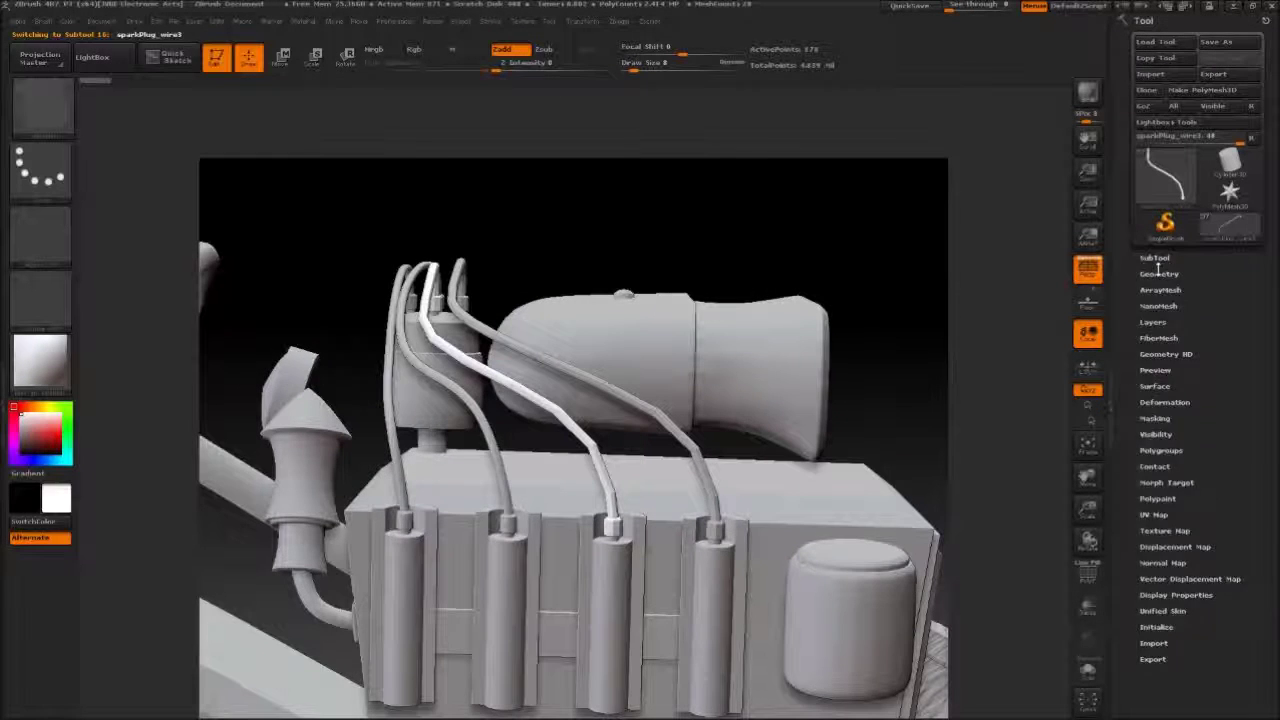
pyautogui.click(1159, 270)
pyautogui.click(1159, 260)
pyautogui.click(1253, 368)
pyautogui.moveTo(800, 330); pyautogui.dragTo(754, 296)
pyautogui.hotkey('shift', 'f')
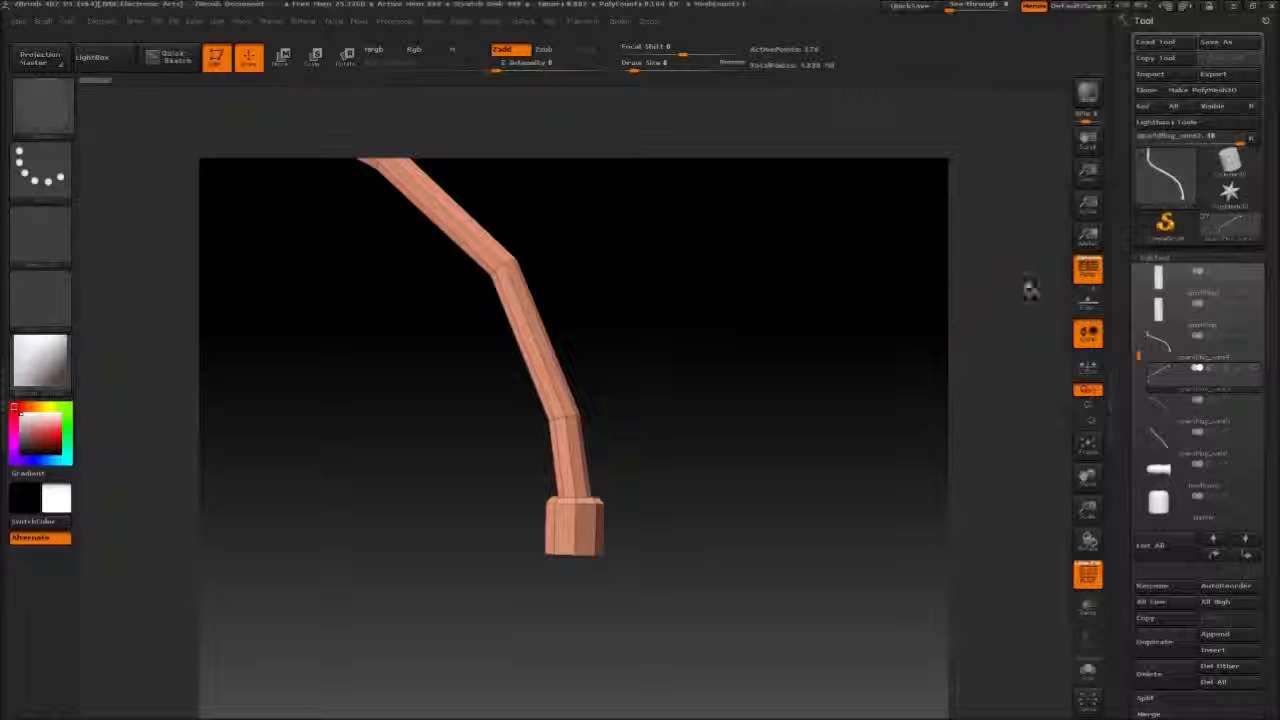
# Insert a supporting edge loop near the bottom of the third wire's spark-plug-end connector.
pyautogui.keyDown('alt'); pyautogui.moveTo(576, 531); pyautogui.dragTo(576, 434, button='right'); pyautogui.keyUp('alt')
pyautogui.press('space')
pyautogui.click(566, 431)
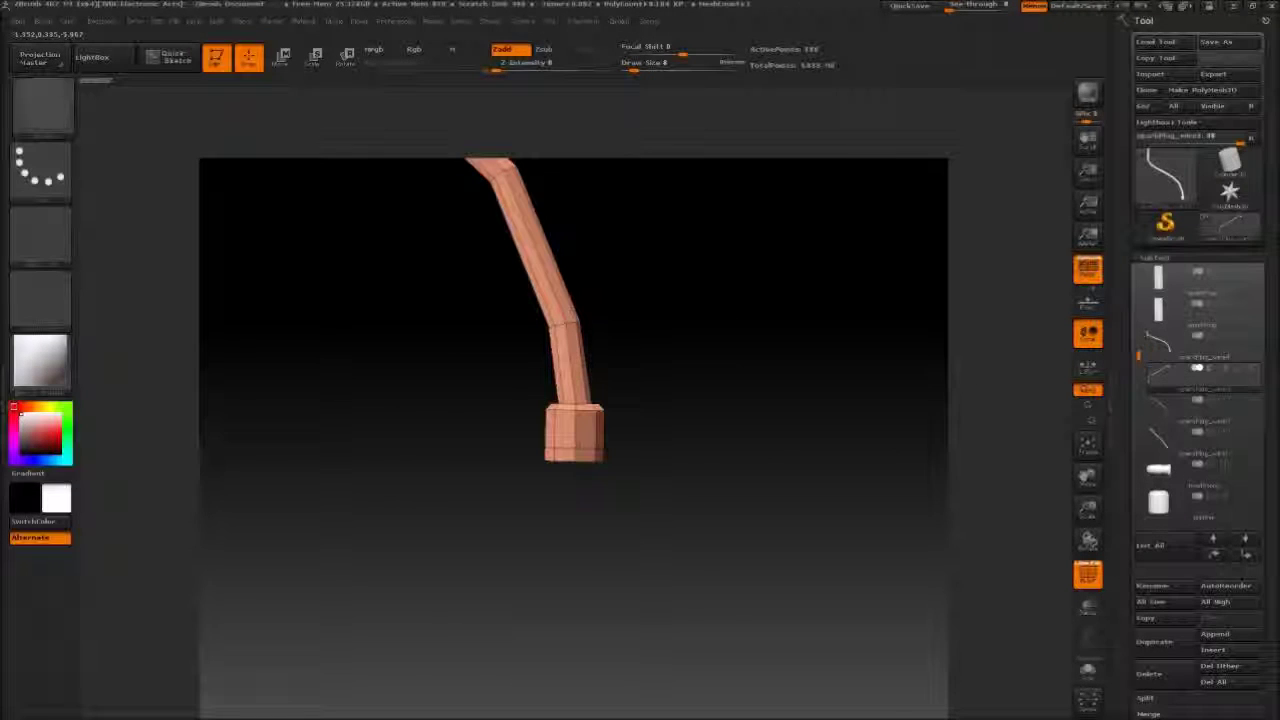
pyautogui.keyDown('alt'); pyautogui.moveTo(640, 425); pyautogui.dragTo(470, 500); pyautogui.keyUp('alt')
# Insert a supporting edge loop on the third wire's distributor-end connector and crease that connector's edges.
pyautogui.keyDown('alt'); pyautogui.moveTo(845, 372); pyautogui.dragTo(442, 424); pyautogui.keyUp('alt')
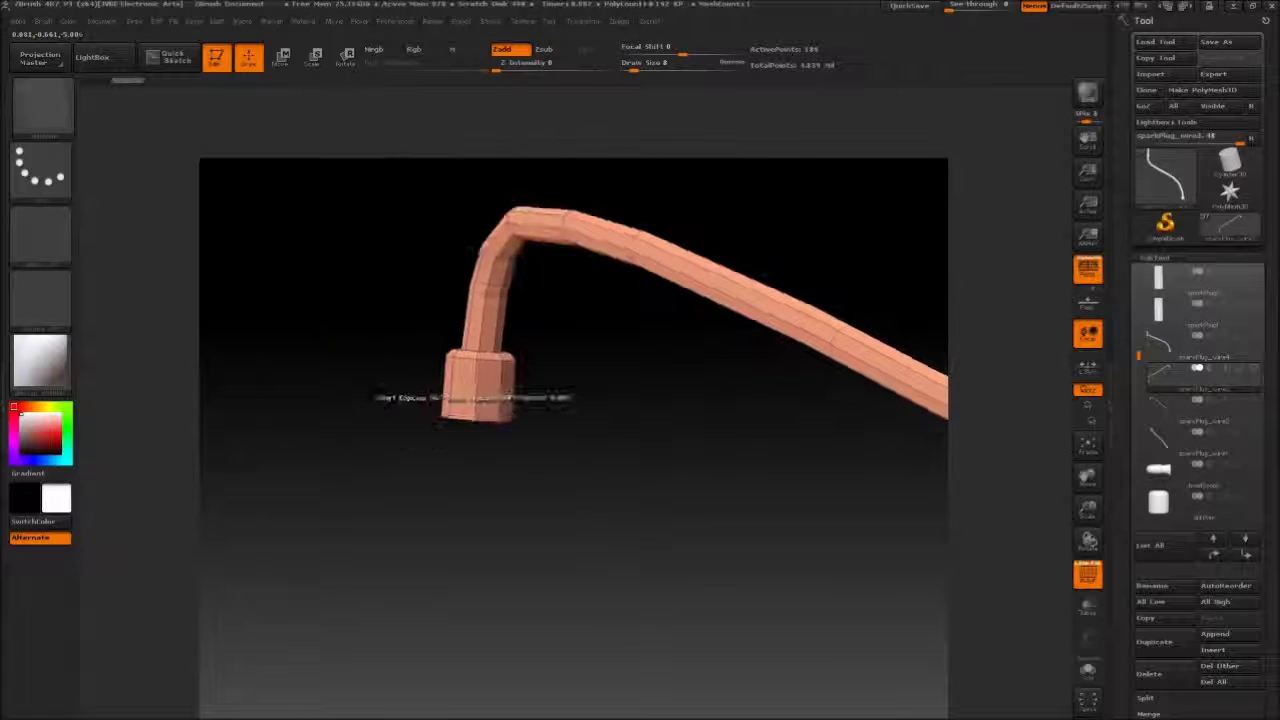
pyautogui.press('space')
pyautogui.click(360, 471)
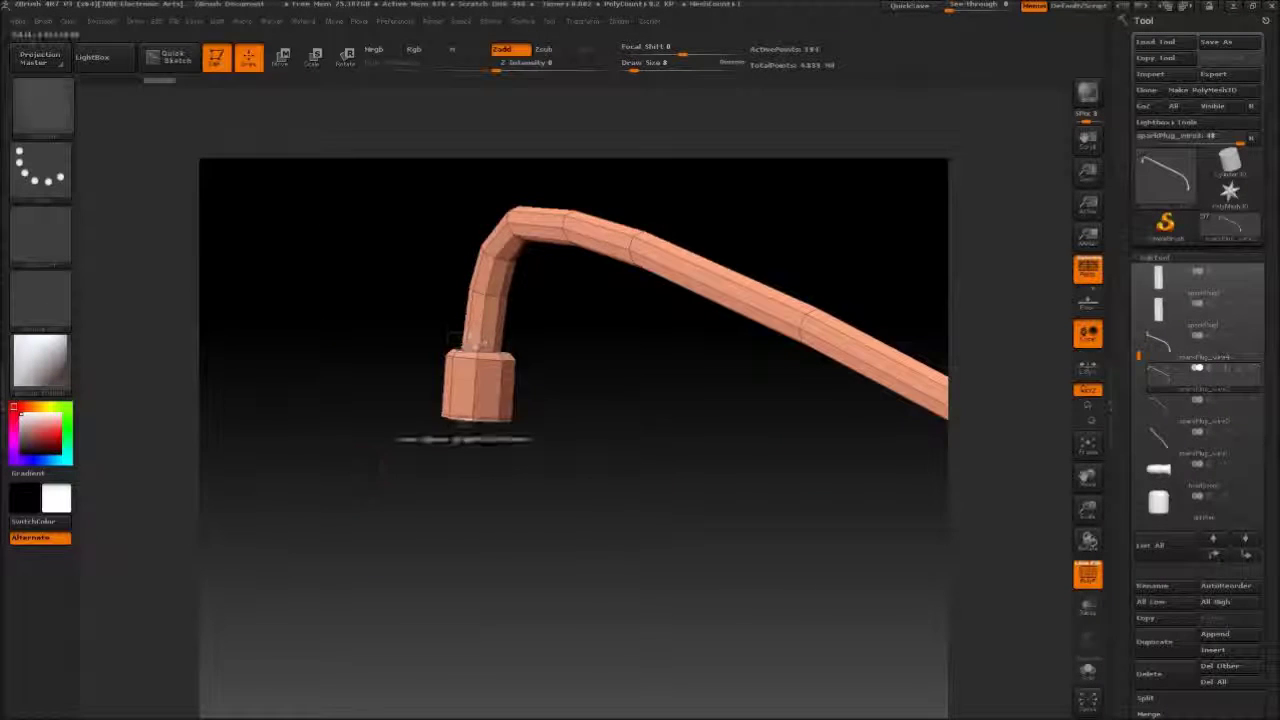
pyautogui.moveTo(463, 465); pyautogui.dragTo(480, 500)
pyautogui.moveTo(503, 410); pyautogui.dragTo(475, 380)
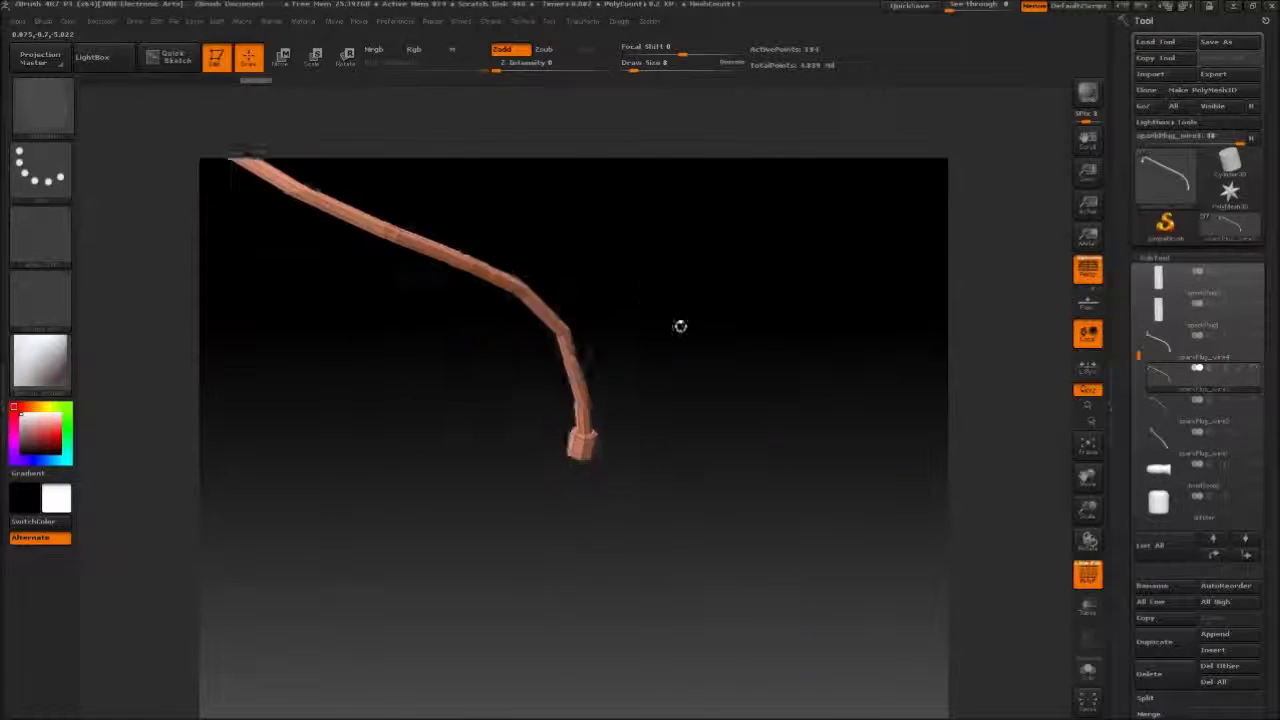
# Crease the rim edges of the third wire's spark-plug-end connector.
pyautogui.moveTo(680, 326); pyautogui.dragTo(645, 352)
pyautogui.moveTo(622, 492); pyautogui.dragTo(502, 411)
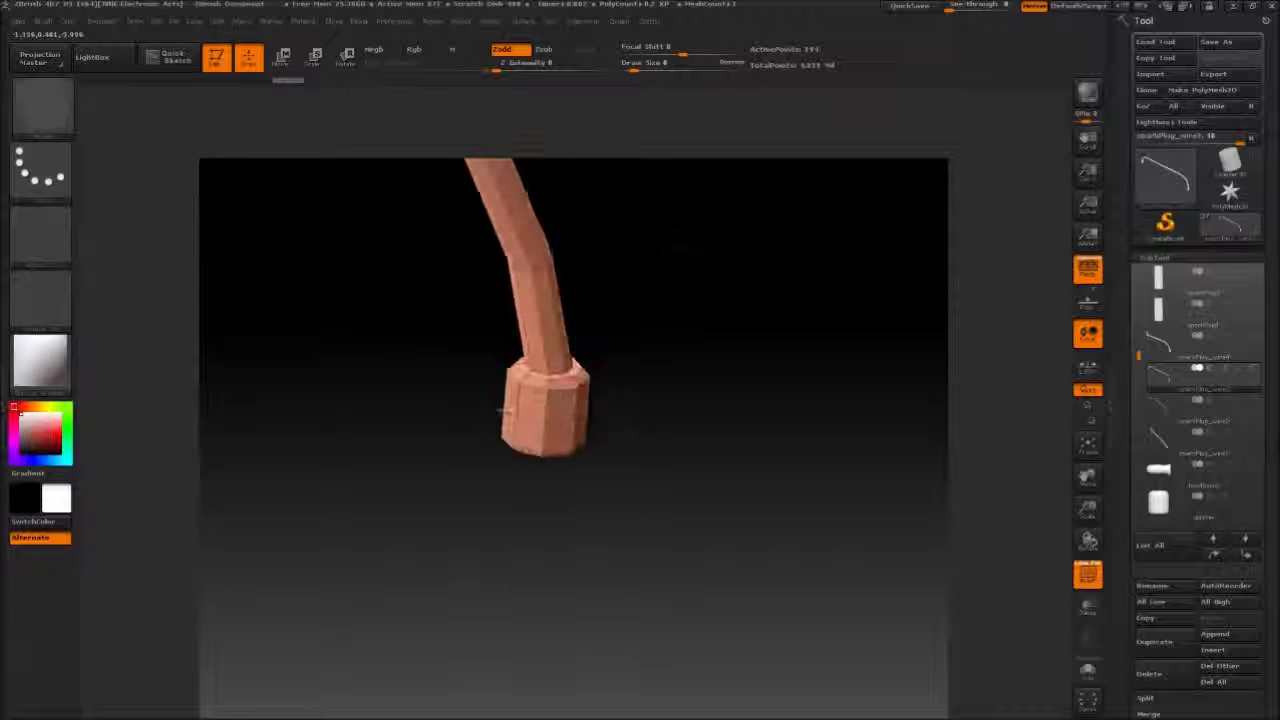
pyautogui.moveTo(575, 368); pyautogui.dragTo(650, 294)
# Subdivide the third spark plug wire until smooth and bring back the full car.
pyautogui.click(1154, 257)
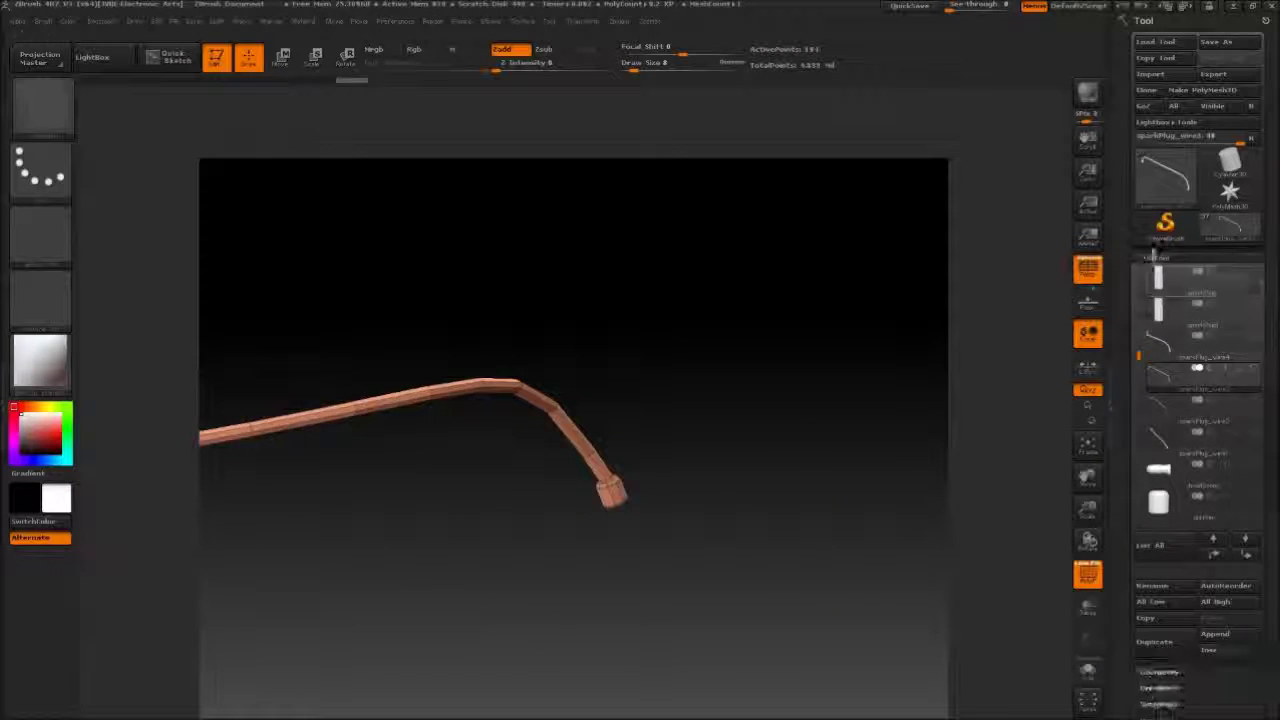
pyautogui.click(1159, 273)
pyautogui.moveTo(700, 330); pyautogui.dragTo(770, 380)
pyautogui.moveTo(660, 310); pyautogui.dragTo(800, 249)
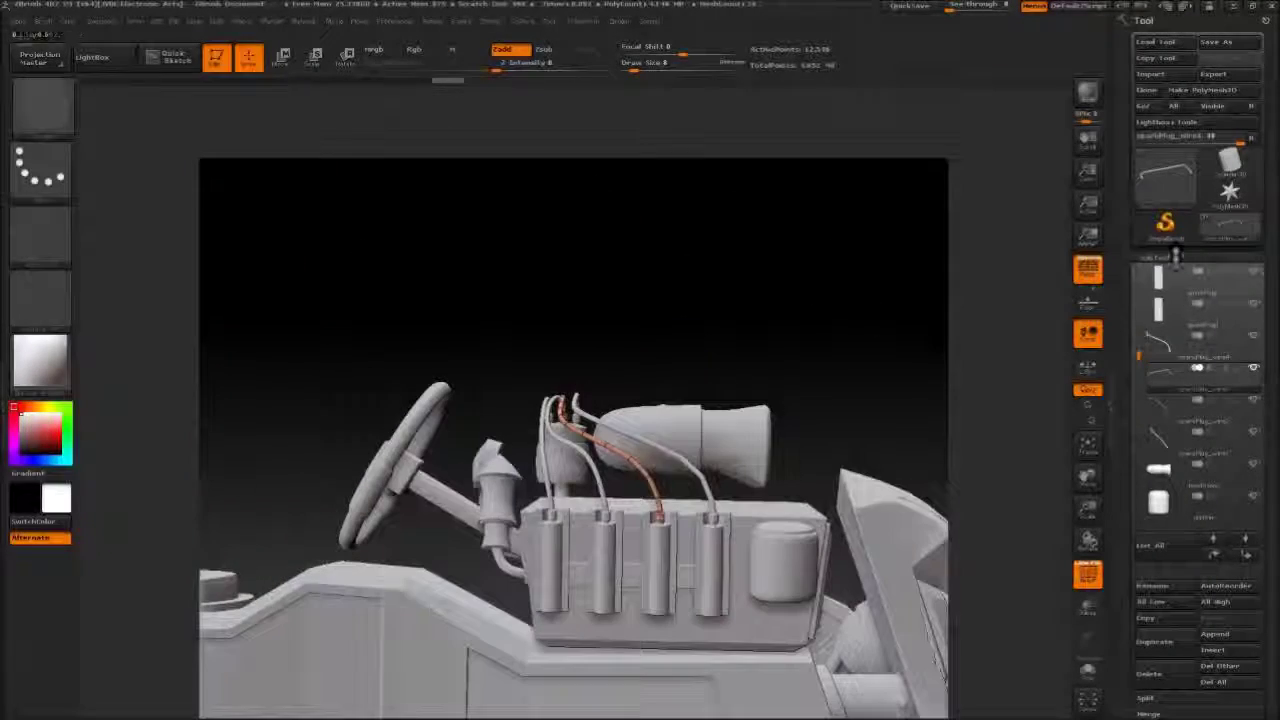
# Isolate the fourth spark plug wire, then add a supporting edge loop and creases to its spark-plug-end connector.
pyautogui.click(1255, 339)
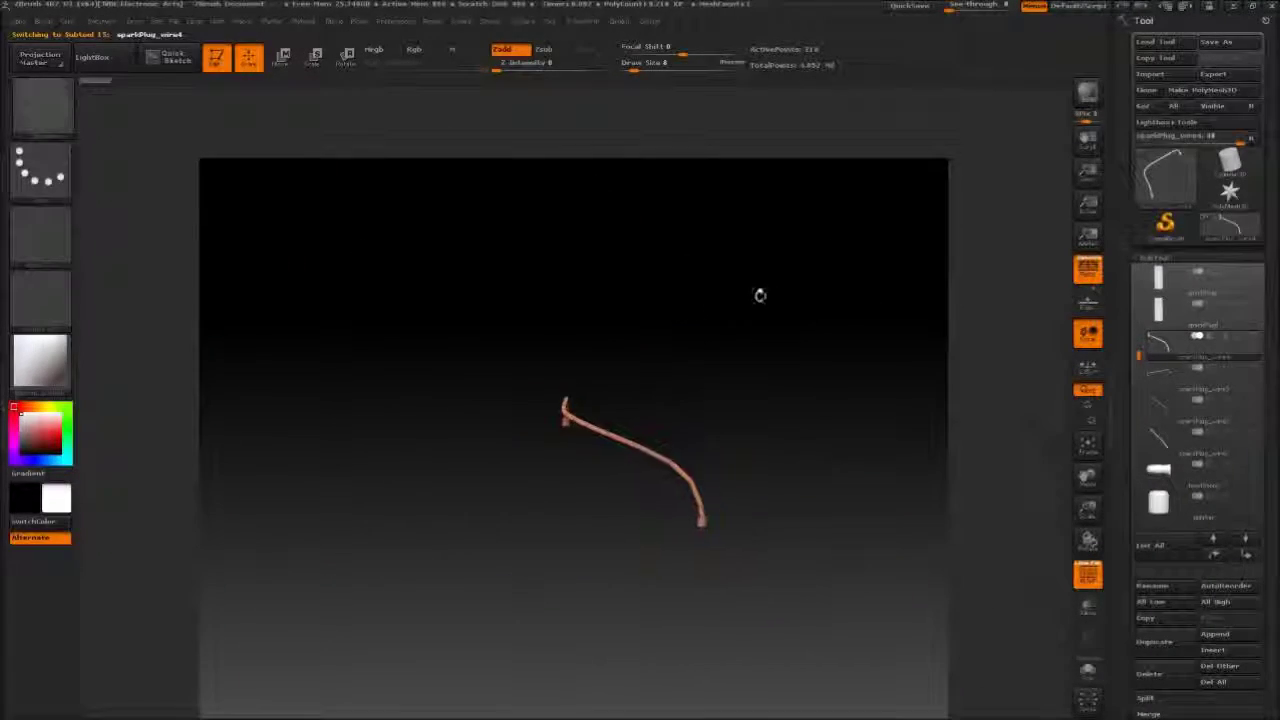
pyautogui.keyDown('alt'); pyautogui.moveTo(760, 296); pyautogui.dragTo(690, 480); pyautogui.keyUp('alt')
pyautogui.press('space')
pyautogui.click(617, 508)
pyautogui.moveTo(534, 432); pyautogui.dragTo(528, 459)
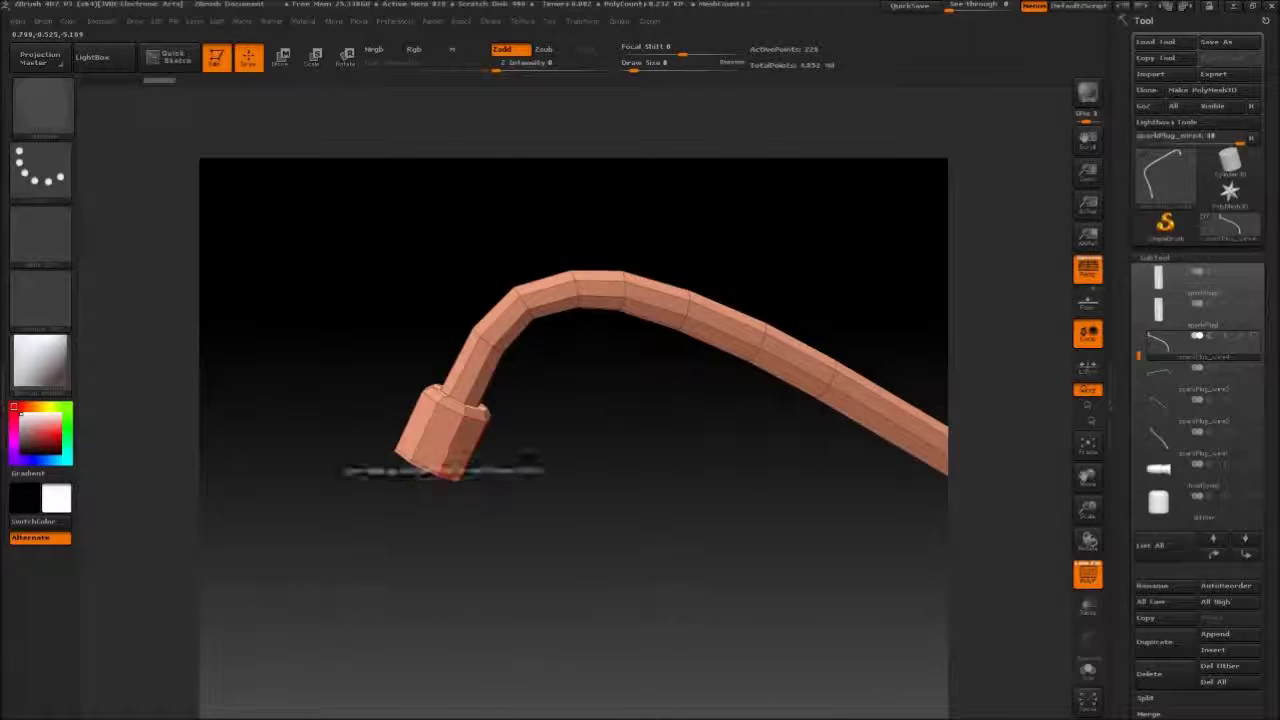
# Crease the edges of the fourth wire's distributor-end connector.
pyautogui.press('space')
pyautogui.click(336, 489)
pyautogui.moveTo(565, 384); pyautogui.dragTo(530, 426)
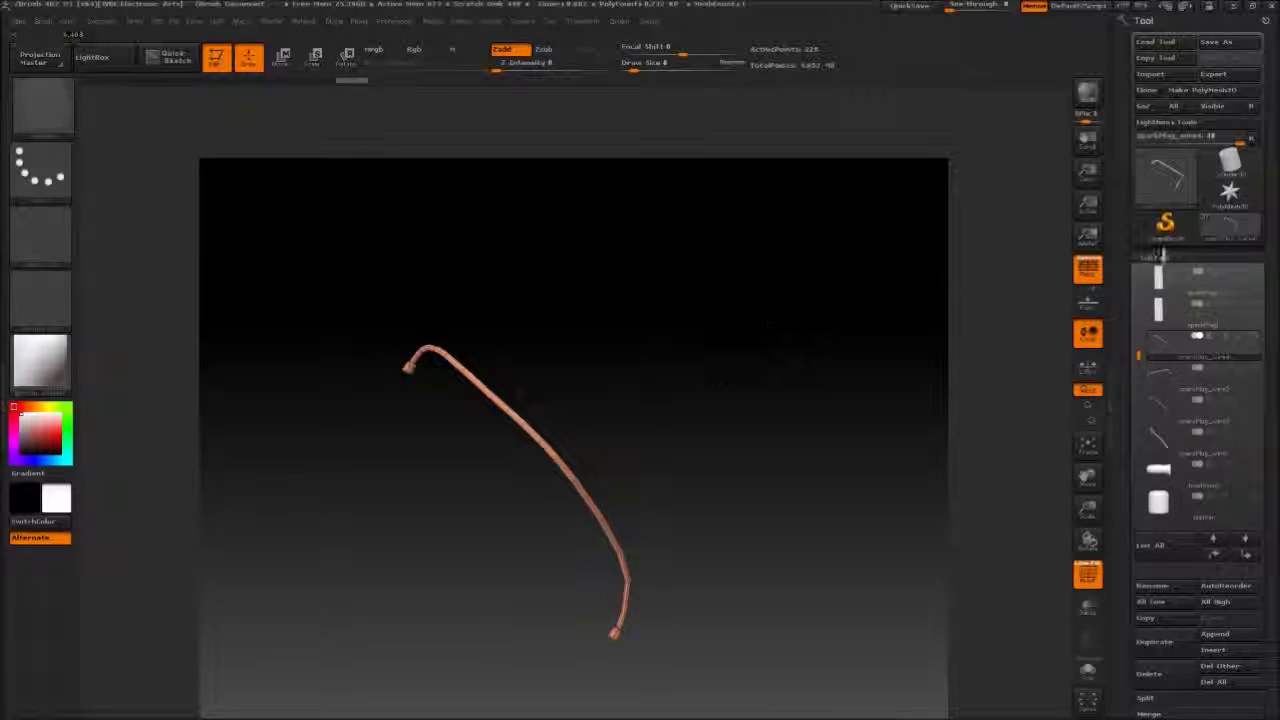
# Subdivide the fourth spark plug wire three times, turn off its wireframe and show the whole car.
pyautogui.click(1157, 257)
pyautogui.click(1160, 274)
pyautogui.click(1155, 398)
pyautogui.click(1155, 398)
pyautogui.click(1155, 398)
pyautogui.click(1165, 274)
pyautogui.hotkey('shift', 'f')
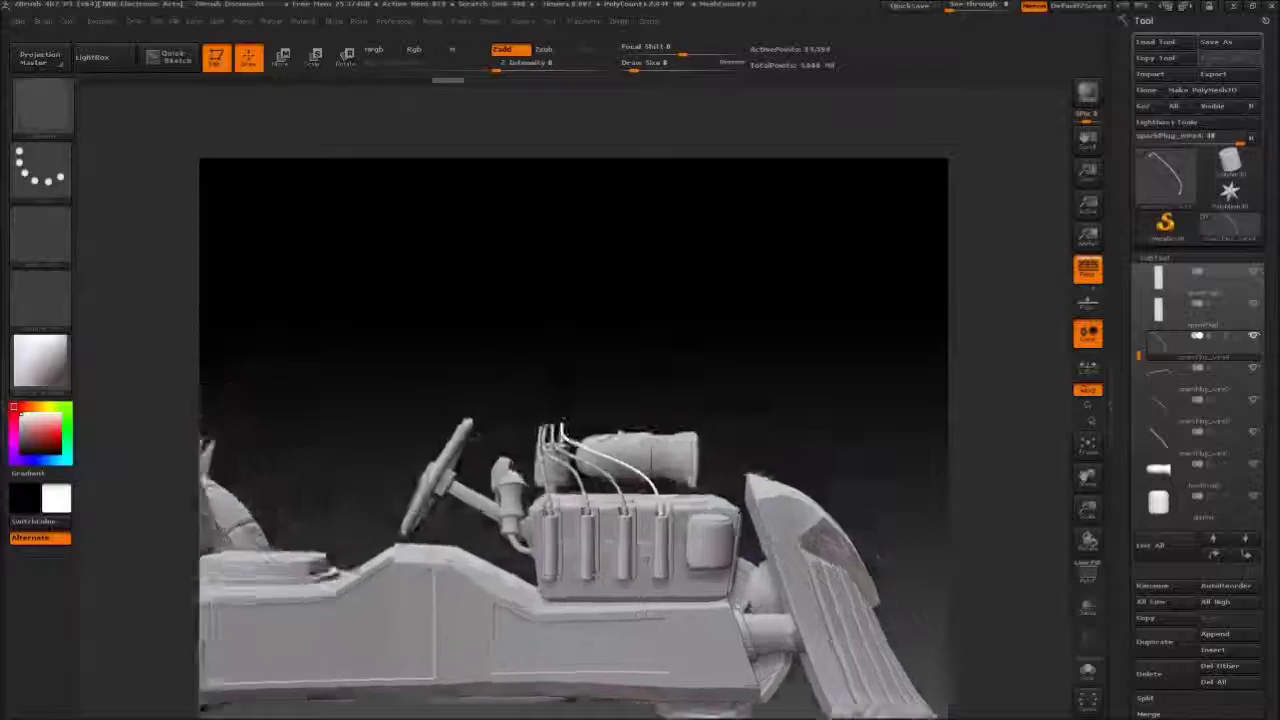
pyautogui.keyDown('alt'); pyautogui.moveTo(564, 424); pyautogui.dragTo(816, 190); pyautogui.keyUp('alt')
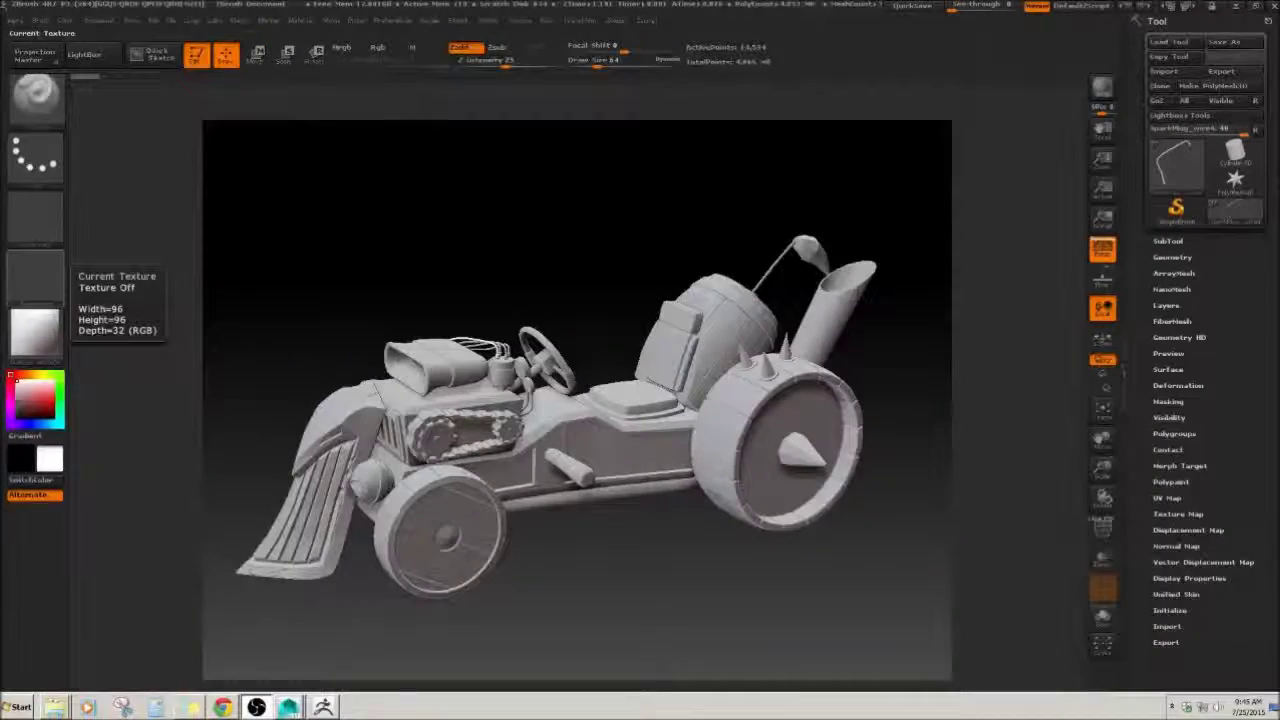
# Isolate the goblin_rat_rodV2 subtool, the pole with the tail-shaped ornament behind the barrel, and frame it.
pyautogui.moveTo(665, 202); pyautogui.dragTo(620, 250)
pyautogui.click(1168, 241)
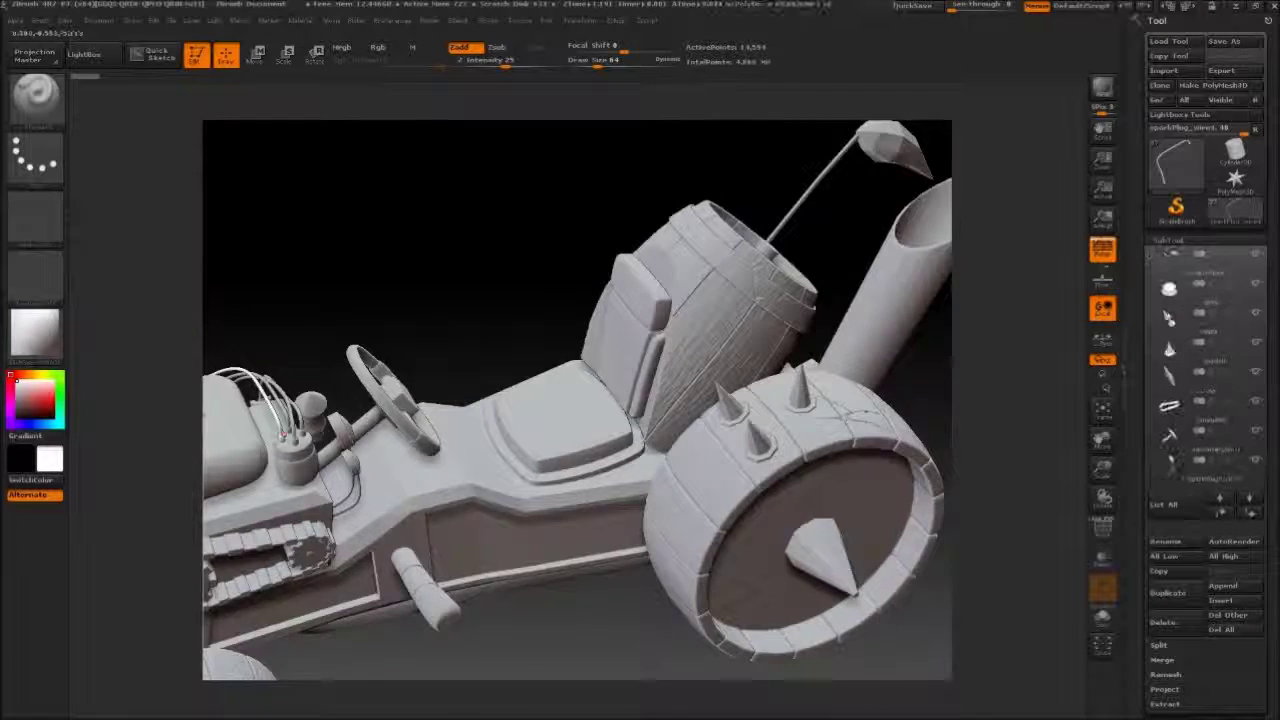
pyautogui.keyDown('alt'); pyautogui.moveTo(560, 160); pyautogui.dragTo(490, 290); pyautogui.keyUp('alt')
pyautogui.click(1256, 258)
pyautogui.click(1256, 262)
pyautogui.click(1256, 256)
pyautogui.press('f')
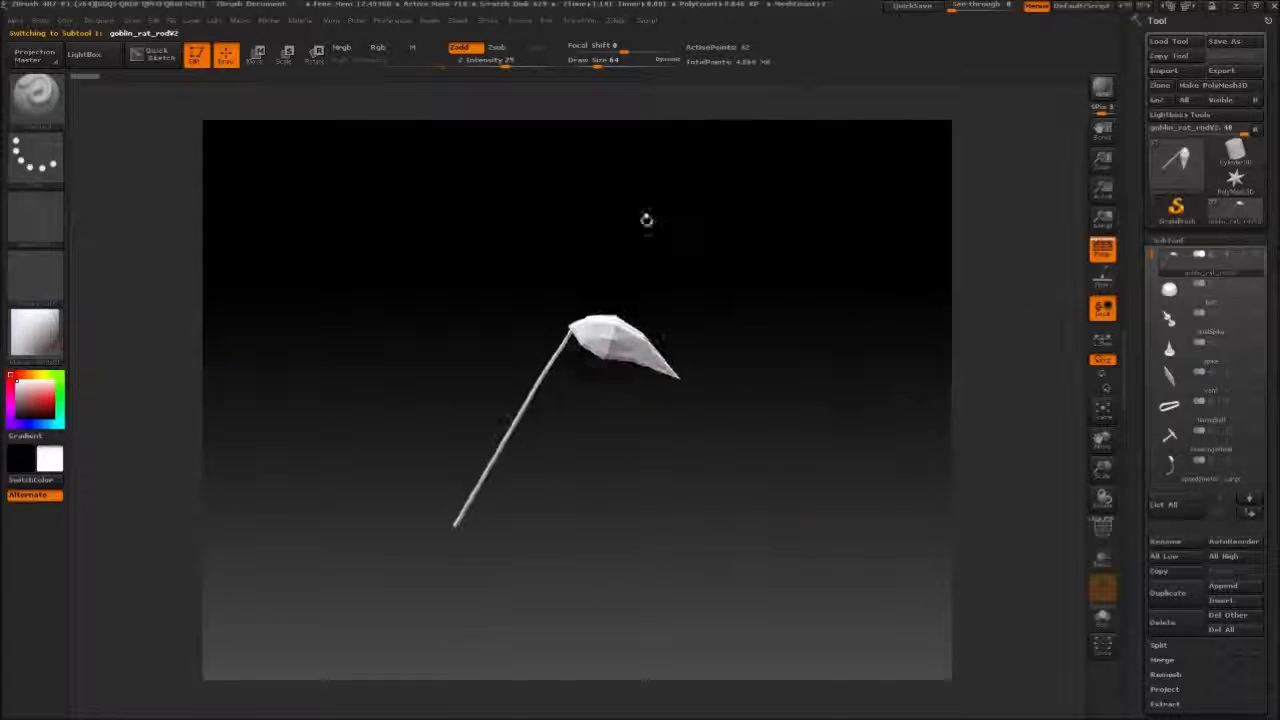
# Show the wireframe, choose the ZModeler brush and insert supporting edge loops along the ornament's pole.
pyautogui.moveTo(646, 219); pyautogui.dragTo(998, 370)
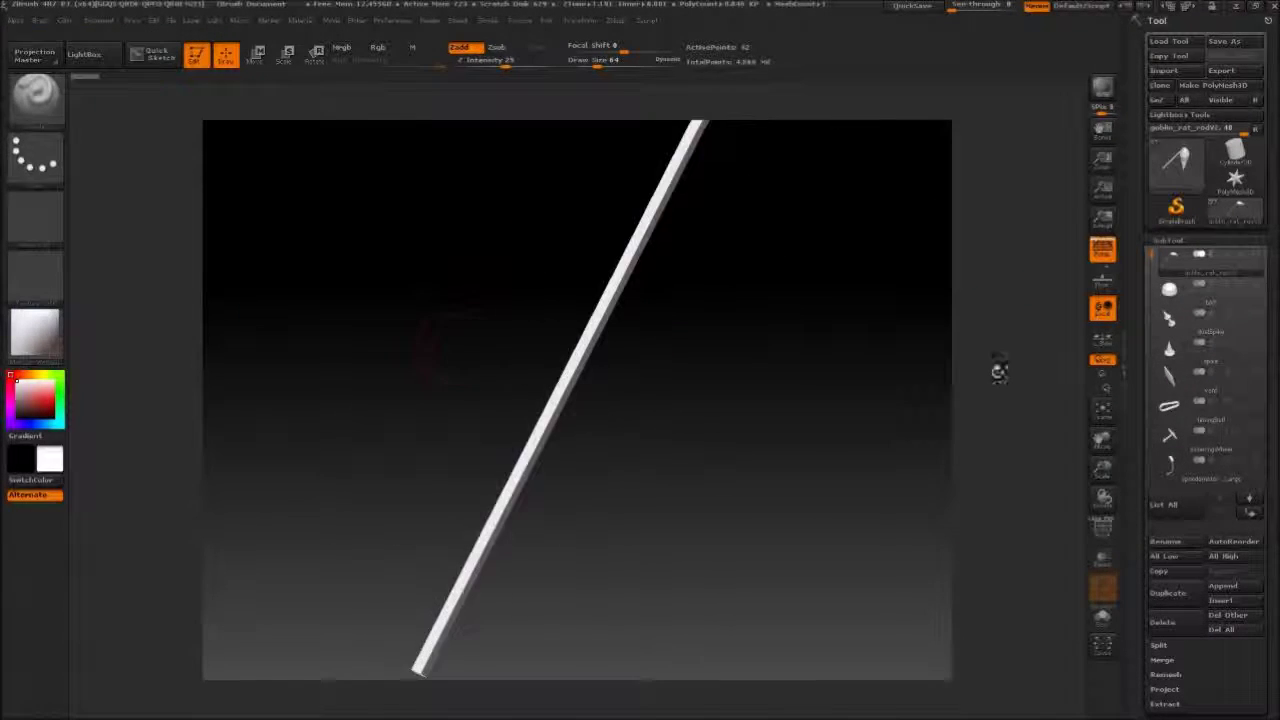
pyautogui.moveTo(715, 268)
pyautogui.keyDown('alt'); pyautogui.mouseDown()
pyautogui.moveTo(689, 366)
pyautogui.moveTo(693, 331)
pyautogui.moveTo(698, 408)
pyautogui.mouseUp(); pyautogui.keyUp('alt')
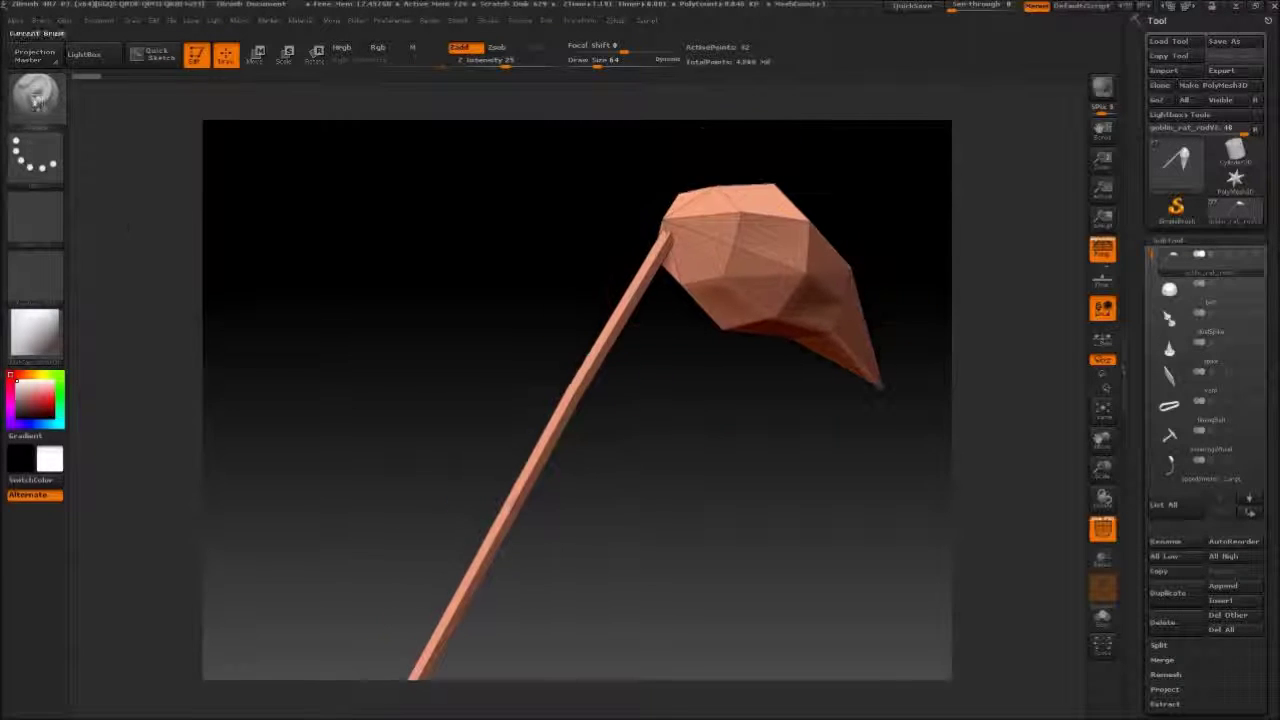
pyautogui.click(37, 97)
pyautogui.click(404, 325)
pyautogui.moveTo(500, 340)
pyautogui.keyDown('alt'); pyautogui.mouseDown()
pyautogui.moveTo(540, 280)
pyautogui.moveTo(500, 265)
pyautogui.mouseUp(); pyautogui.keyUp('alt')
pyautogui.moveTo(690, 370)
pyautogui.mouseDown()
pyautogui.moveTo(649, 377)
pyautogui.moveTo(635, 455)
pyautogui.mouseUp()
pyautogui.press('space')
pyautogui.click(525, 504)
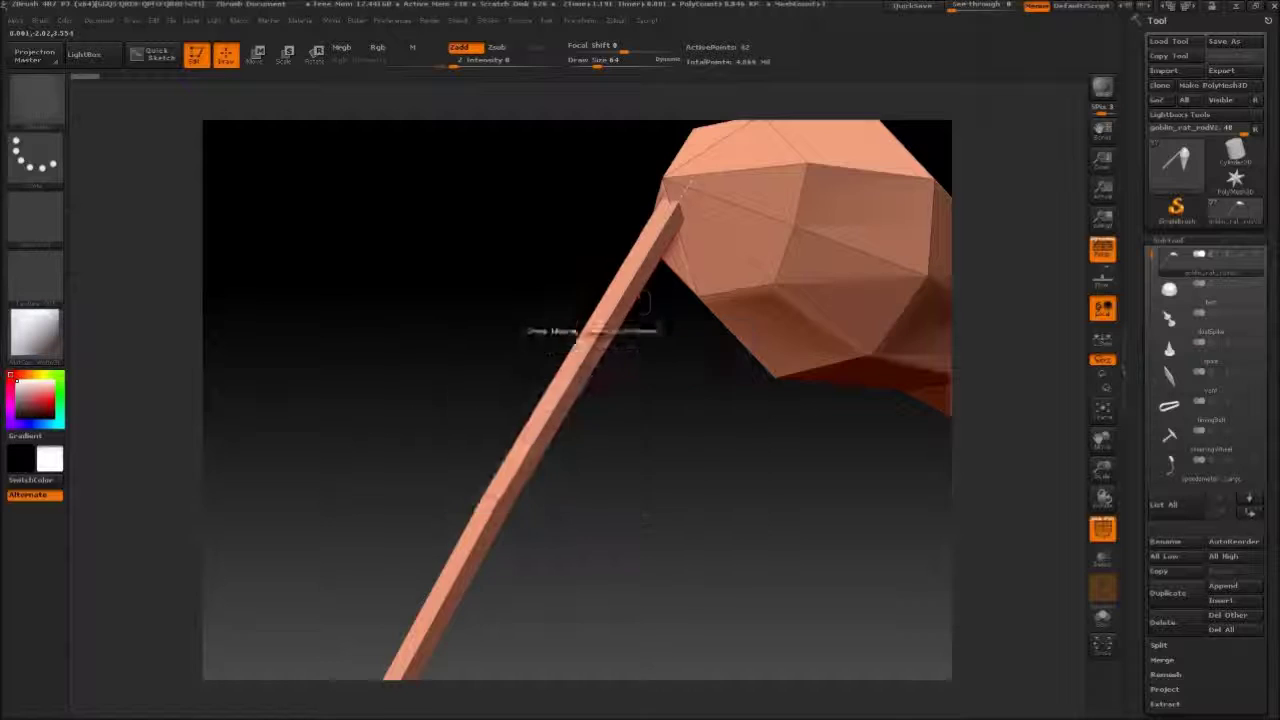
pyautogui.moveTo(590, 330); pyautogui.dragTo(682, 352)
# Subdivide the pole and ornament to preview the smoothing, then return to the lowest subdivision level.
pyautogui.moveTo(762, 347); pyautogui.dragTo(800, 222)
pyautogui.click(1167, 241)
pyautogui.click(1169, 256)
pyautogui.click(1176, 370)
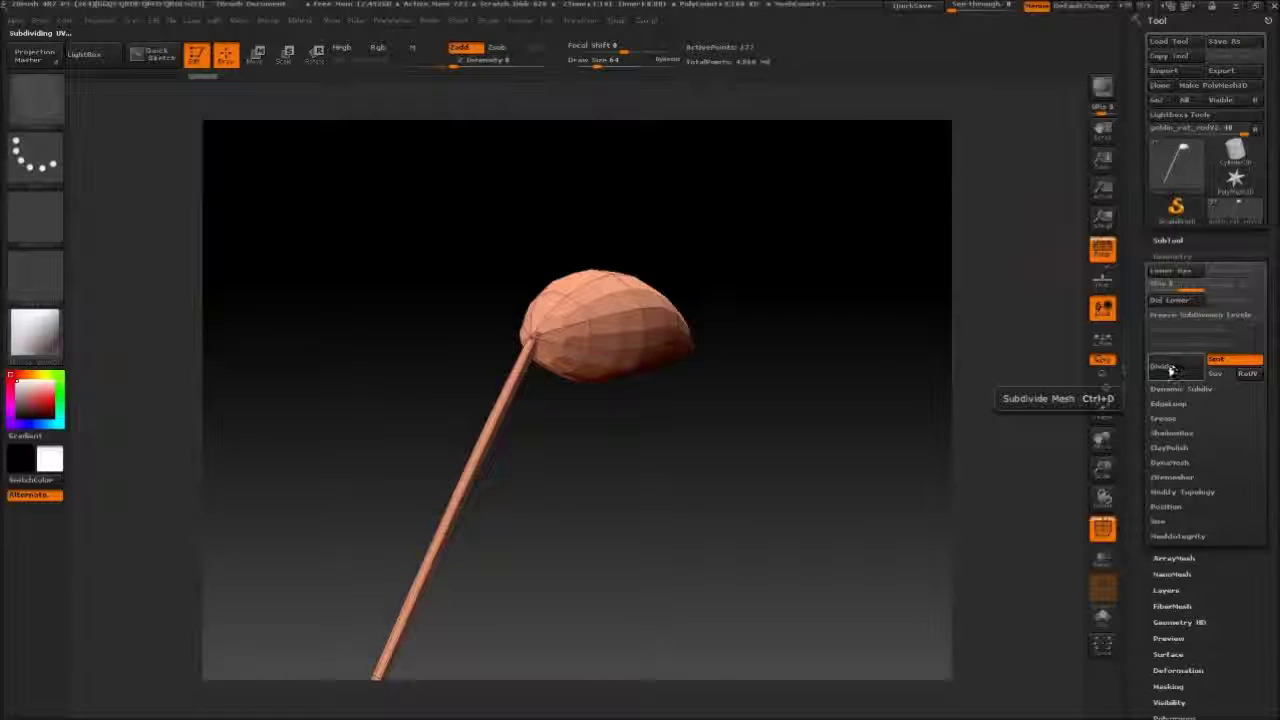
pyautogui.keyDown('alt'); pyautogui.moveTo(880, 366); pyautogui.dragTo(835, 370); pyautogui.keyUp('alt')
pyautogui.hotkey('shift', 'd')
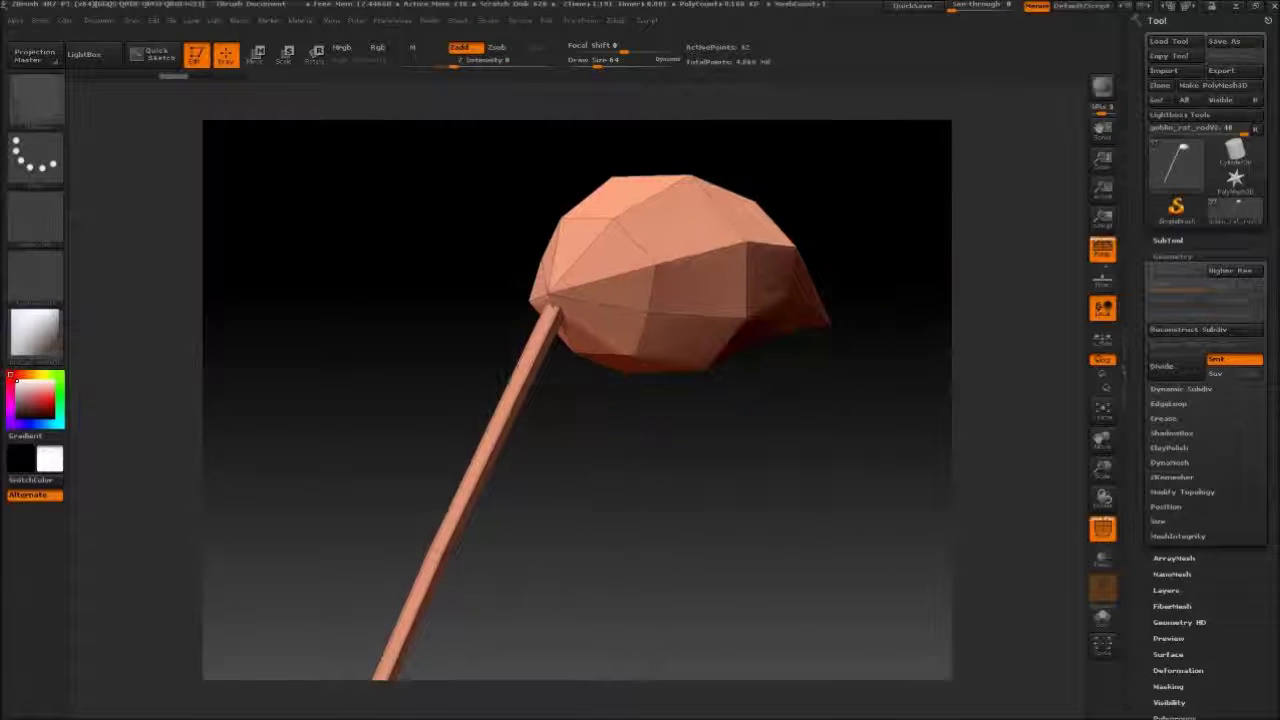
# Insert another edge loop near the pole's upper end, where it meets the ornament.
pyautogui.press('space')
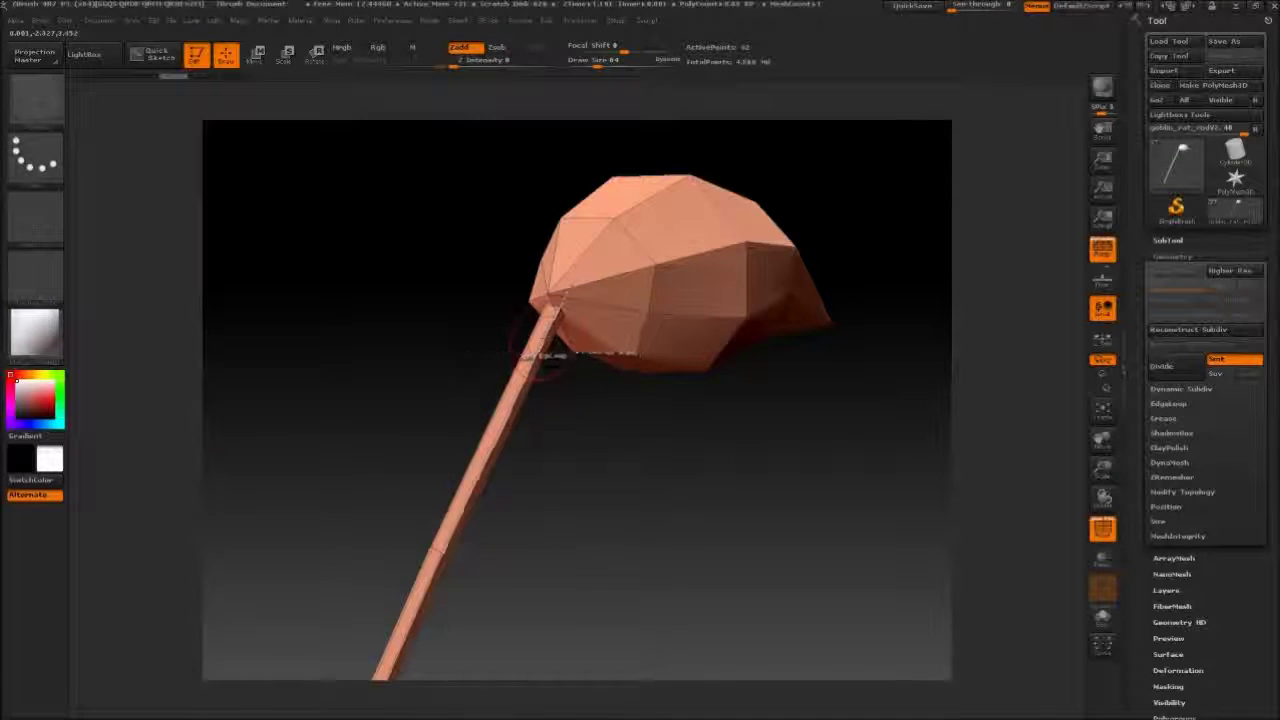
pyautogui.keyDown('alt'); pyautogui.moveTo(594, 600); pyautogui.dragTo(634, 317); pyautogui.keyUp('alt')
pyautogui.press('f')
# Subdivide the pole and ornament three times to check the smooth shape, then return to the lowest level with the wireframe shown.
pyautogui.click(1163, 370)
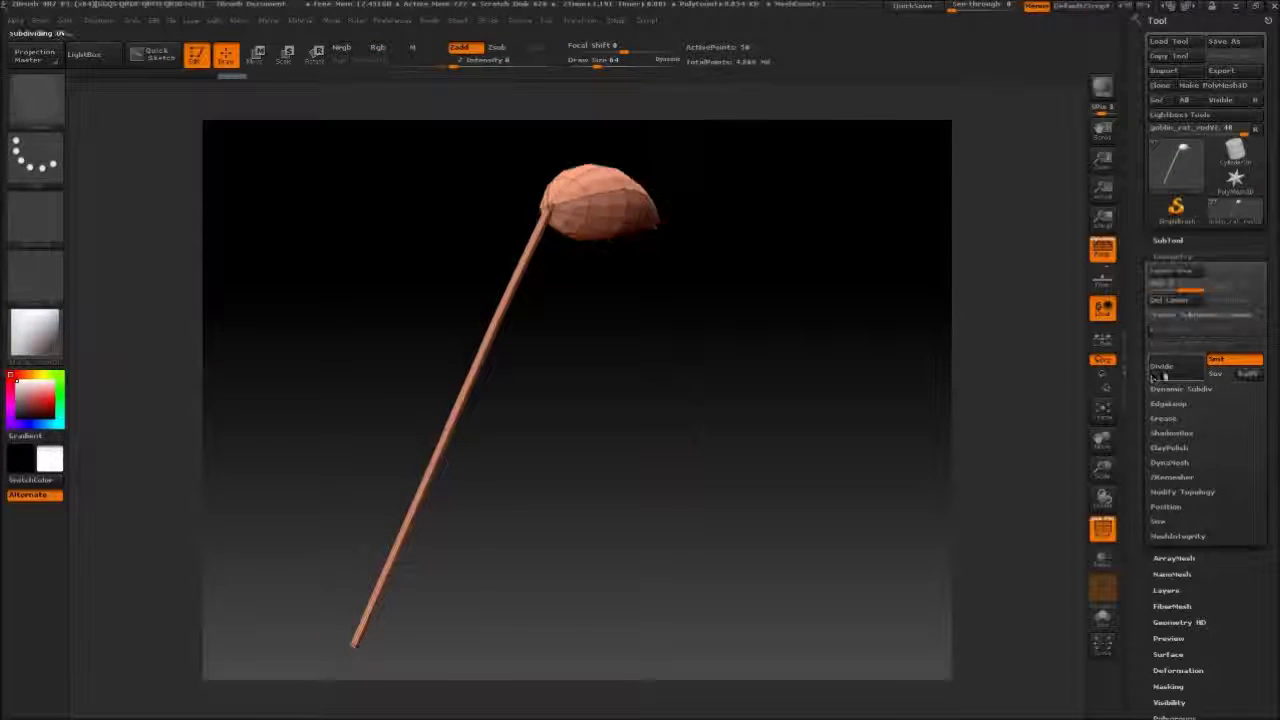
pyautogui.keyDown('alt'); pyautogui.moveTo(730, 365); pyautogui.dragTo(792, 291); pyautogui.keyUp('alt')
pyautogui.click(1172, 371)
pyautogui.moveTo(880, 330); pyautogui.dragTo(860, 280)
pyautogui.click(1172, 371)
pyautogui.hotkey('shift', 'f')
pyautogui.moveTo(744, 217)
pyautogui.mouseDown()
pyautogui.moveTo(742, 330)
pyautogui.moveTo(763, 223)
pyautogui.mouseUp()
pyautogui.hotkey('shift', 'd')
pyautogui.hotkey('shift', 'd')
pyautogui.hotkey('shift', 'd')
pyautogui.keyDown('alt'); pyautogui.moveTo(722, 276); pyautogui.dragTo(785, 420); pyautogui.keyUp('alt')
pyautogui.hotkey('shift', 'f')
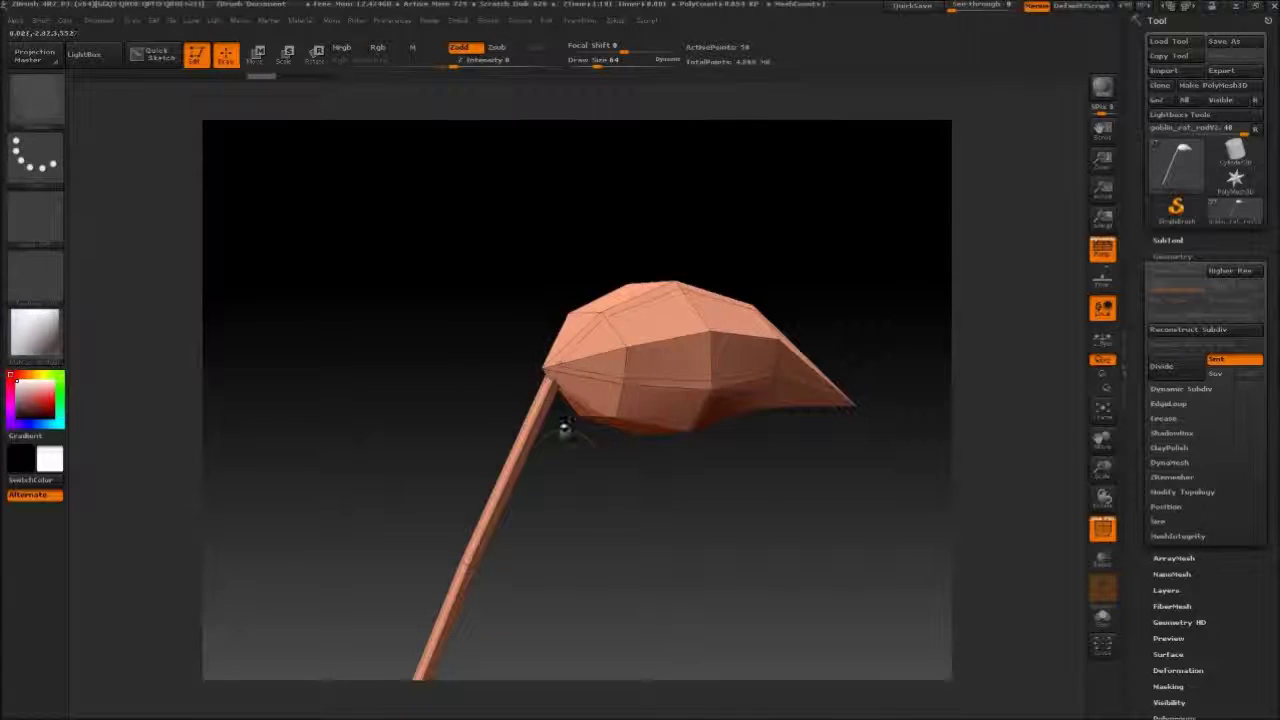
pyautogui.moveTo(565, 427)
pyautogui.mouseDown()
pyautogui.moveTo(700, 425)
pyautogui.moveTo(565, 405)
pyautogui.mouseUp()
pyautogui.press('space')
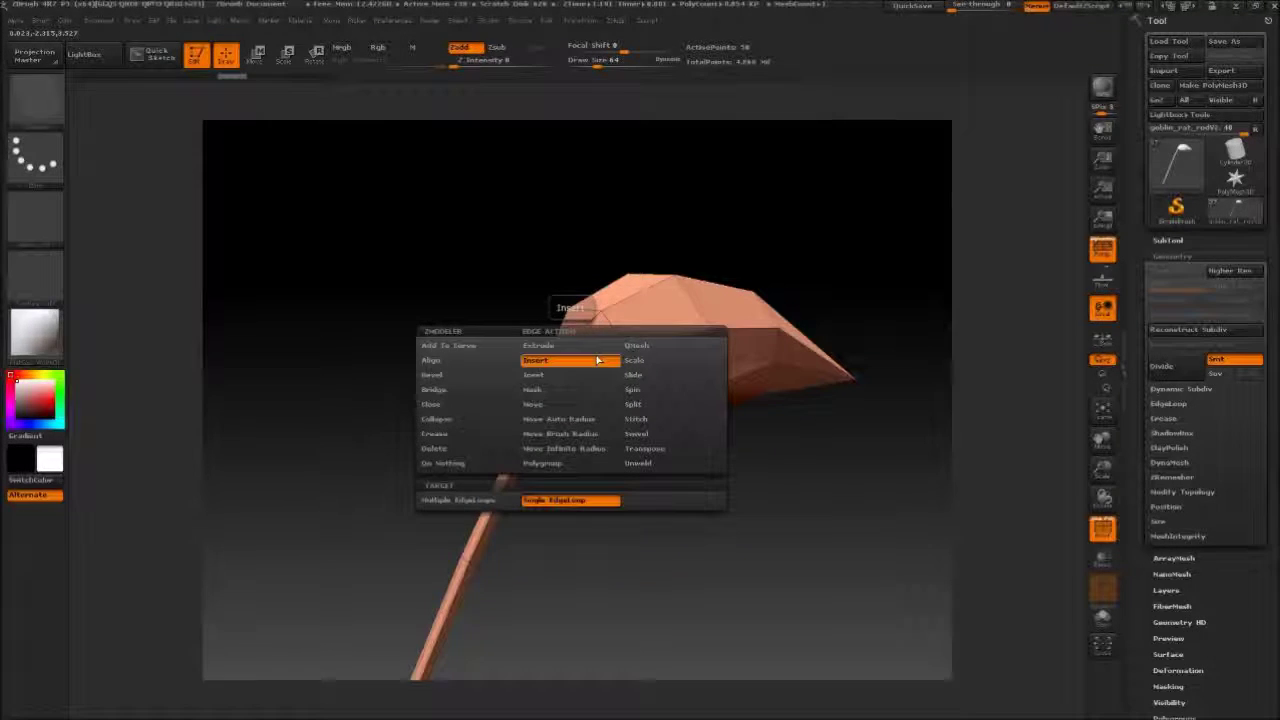
pyautogui.click(597, 360)
pyautogui.press('space')
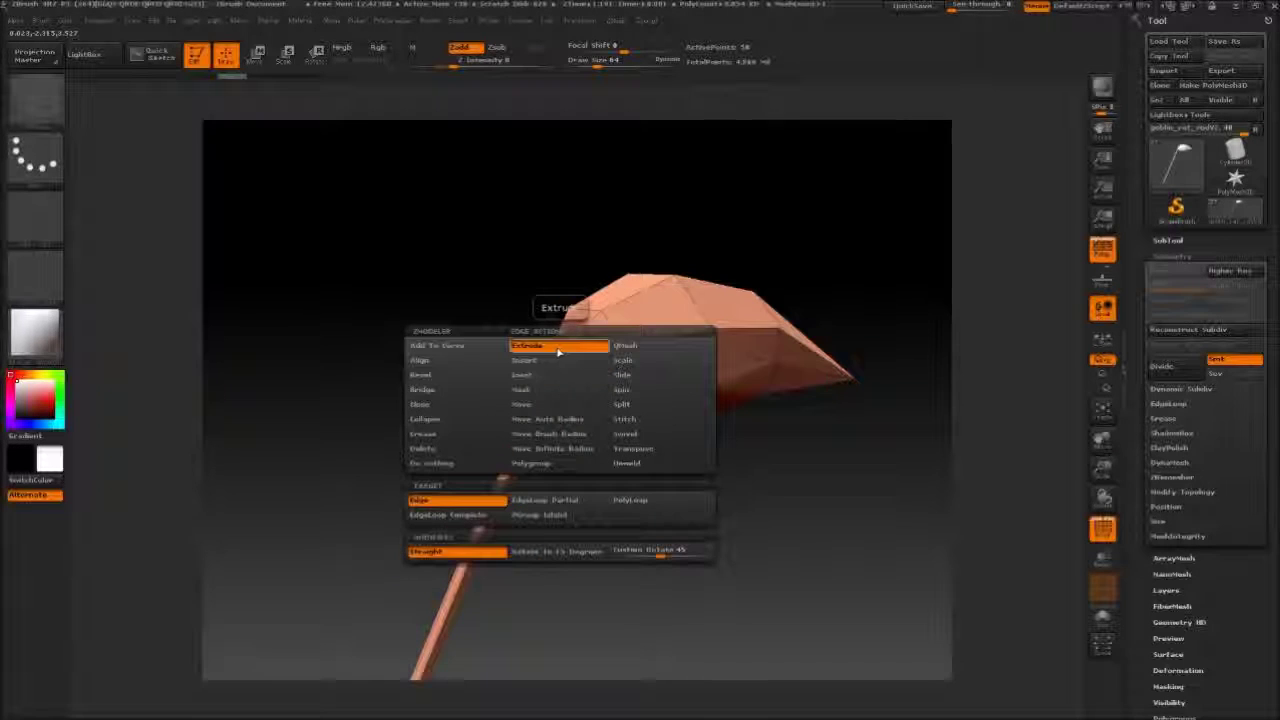
pyautogui.click(558, 348)
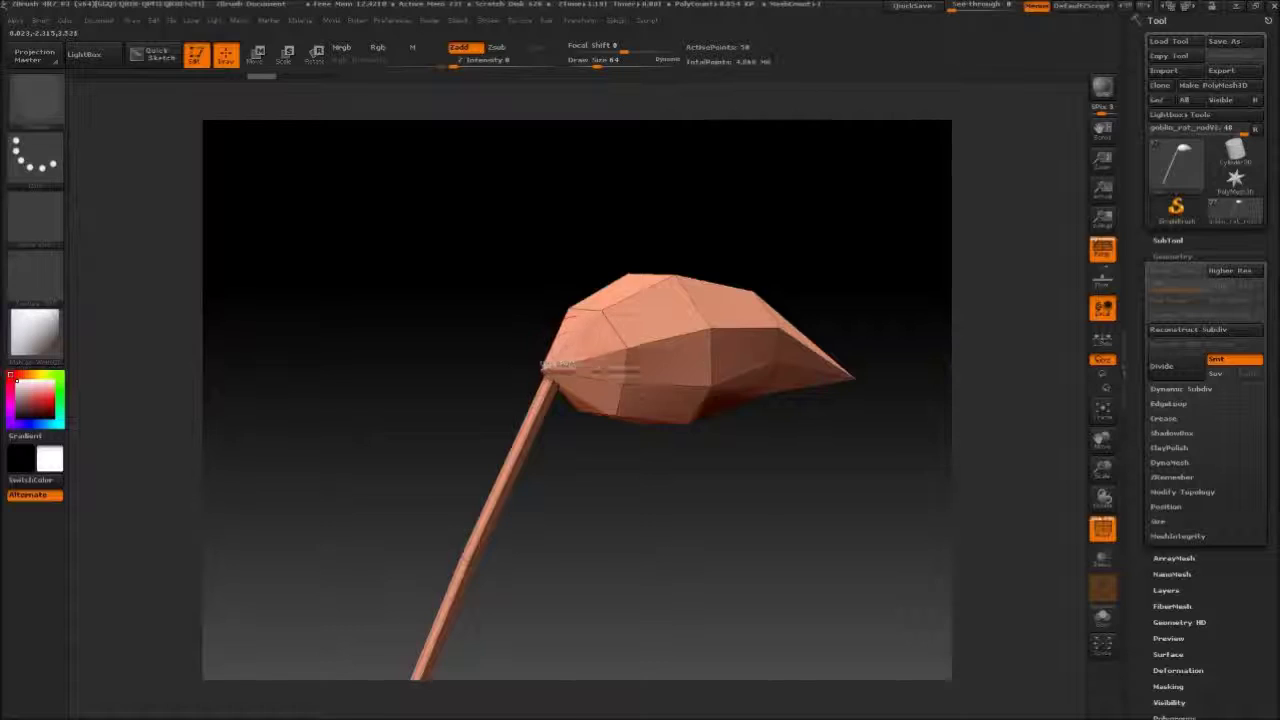
pyautogui.press('space')
pyautogui.click(583, 275)
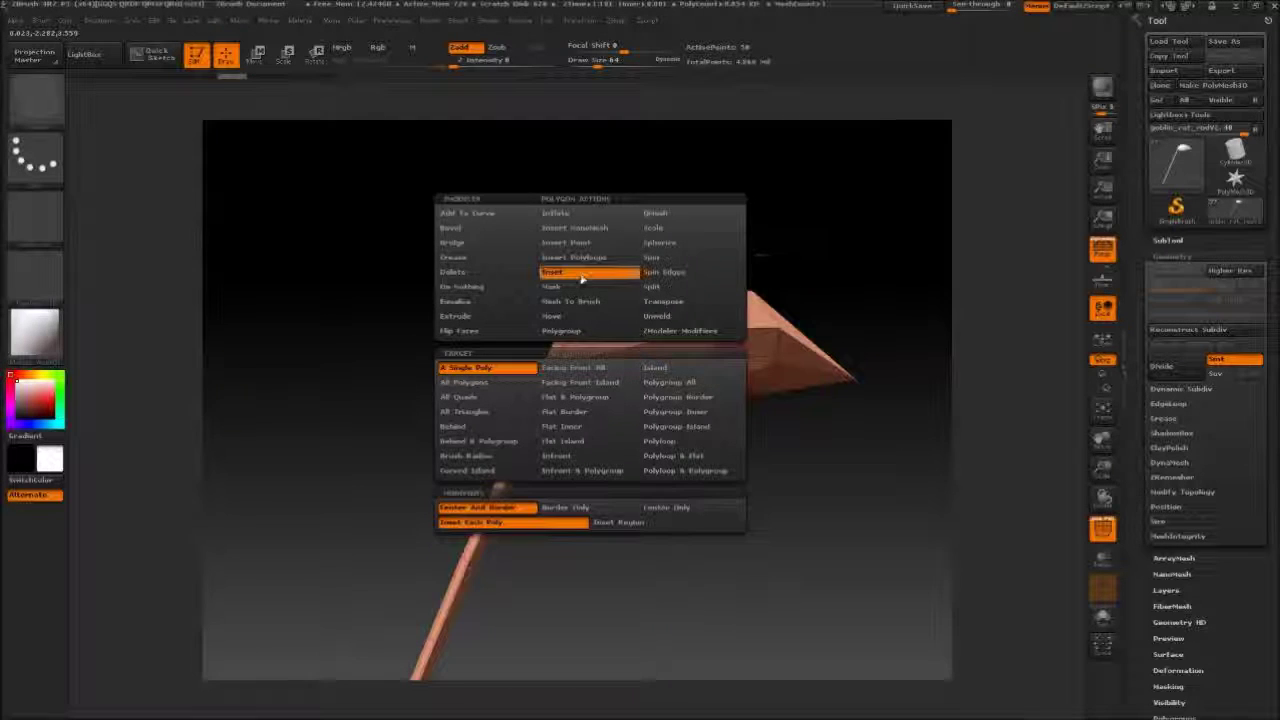
pyautogui.press('space')
pyautogui.click(566, 370)
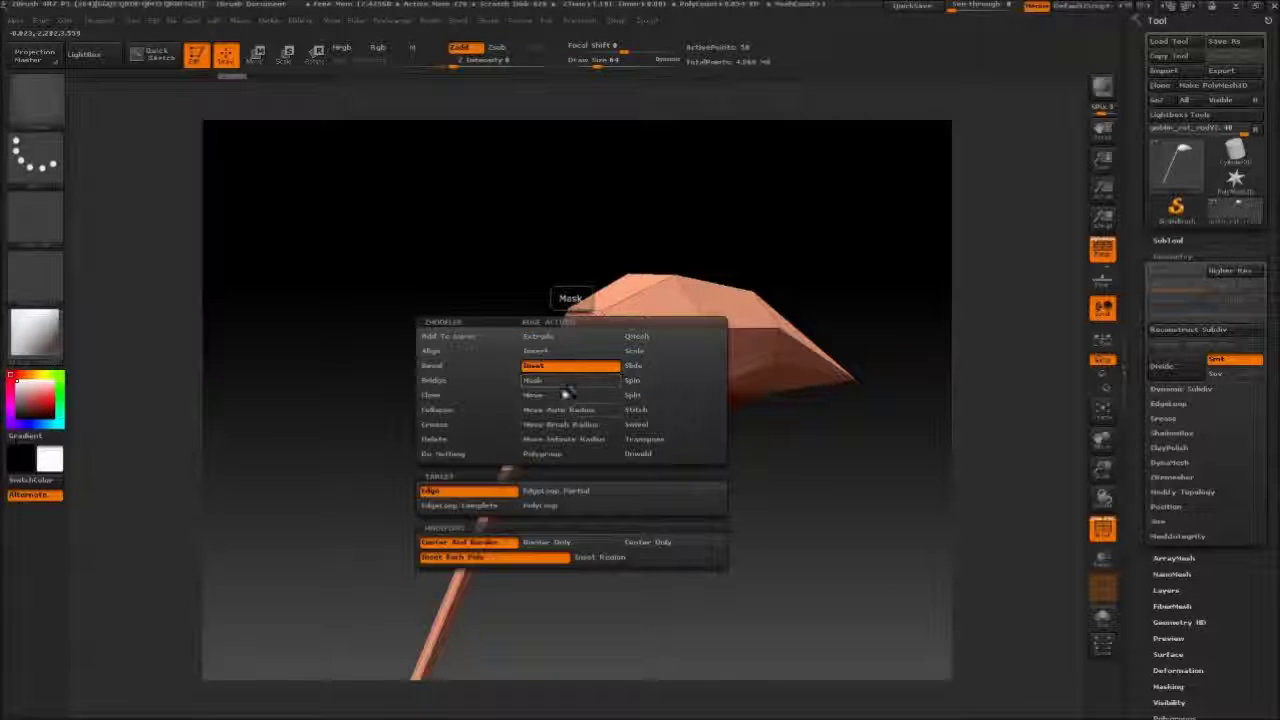
# Set the edge action to Insert and add supporting edge loops at the ornament's narrow end beside the pole.
pyautogui.click(567, 352)
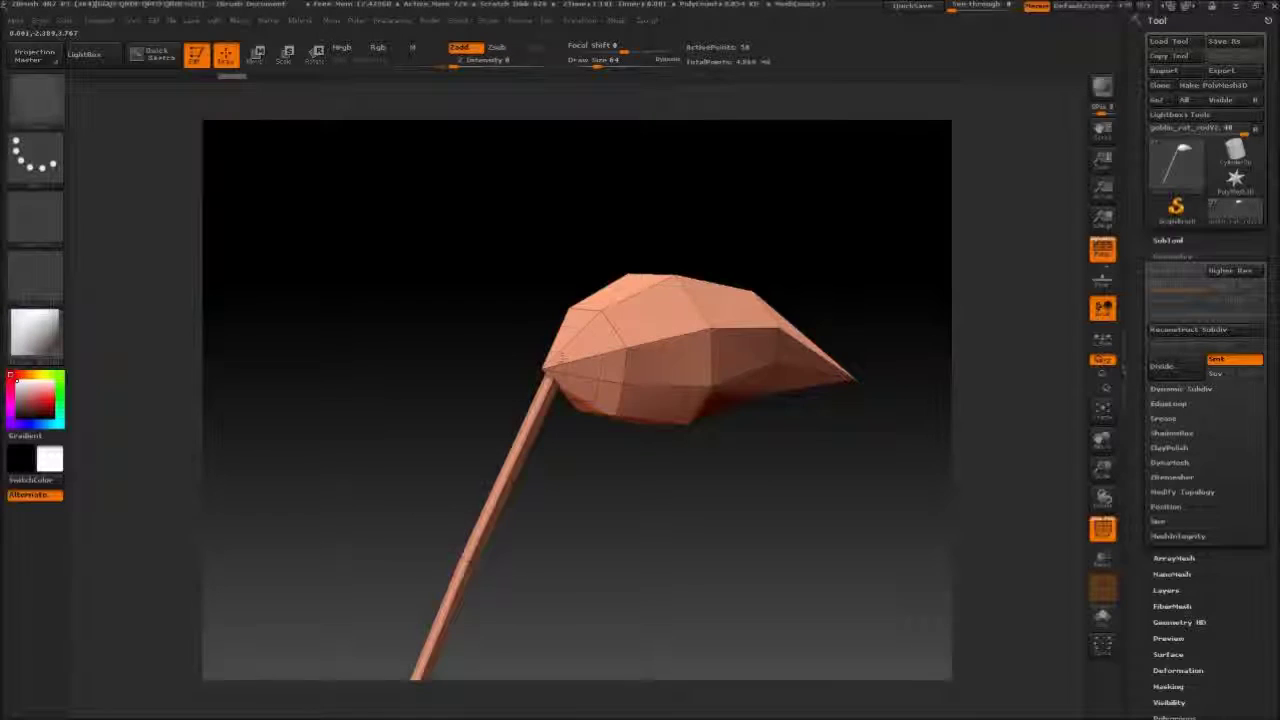
pyautogui.moveTo(512, 345)
pyautogui.mouseDown()
pyautogui.moveTo(610, 345)
pyautogui.moveTo(508, 342)
pyautogui.moveTo(518, 325)
pyautogui.moveTo(512, 335)
pyautogui.mouseUp()
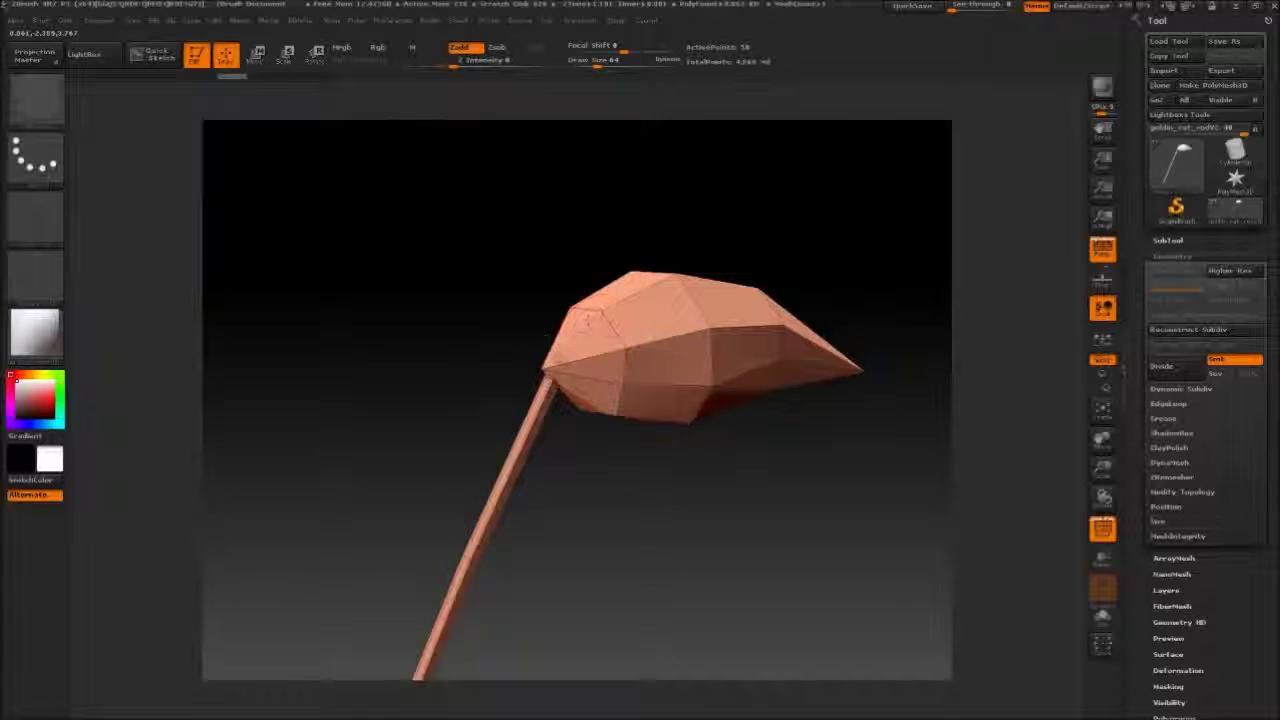
pyautogui.click(556, 363)
pyautogui.moveTo(556, 363); pyautogui.dragTo(611, 348, button='right')
pyautogui.click(611, 348)
# Subdivide the pole and ornament until smooth, turn off the wireframe and show the whole car.
pyautogui.moveTo(905, 420)
pyautogui.keyDown('alt'); pyautogui.mouseDown(button='right')
pyautogui.moveTo(608, 400)
pyautogui.moveTo(608, 372)
pyautogui.mouseUp(button='right'); pyautogui.keyUp('alt')
pyautogui.moveTo(640, 410); pyautogui.dragTo(758, 253)
pyautogui.click(1165, 367)
pyautogui.hotkey('shift', 'f')
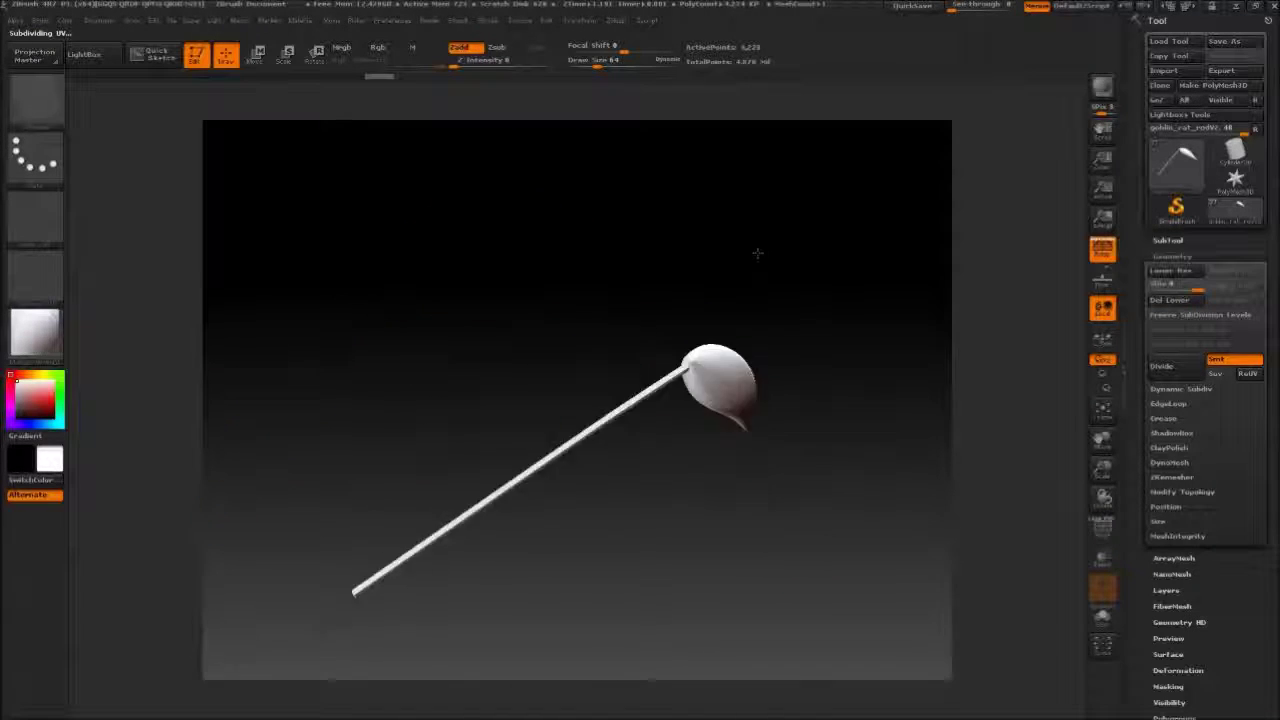
pyautogui.click(1173, 255)
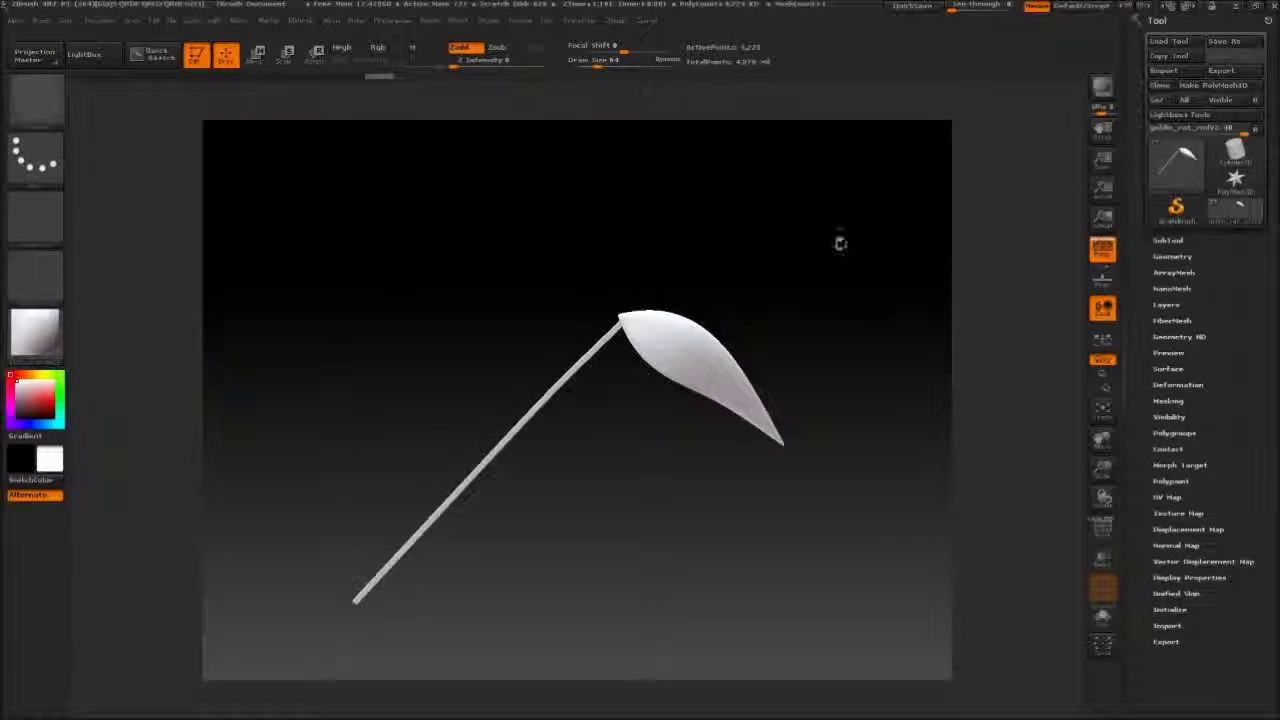
pyautogui.moveTo(773, 240); pyautogui.dragTo(729, 240)
pyautogui.click(1169, 241)
pyautogui.click(1256, 253)
# Isolate the bolt subtool, frame it and turn on its wireframe.
pyautogui.click(1229, 294)
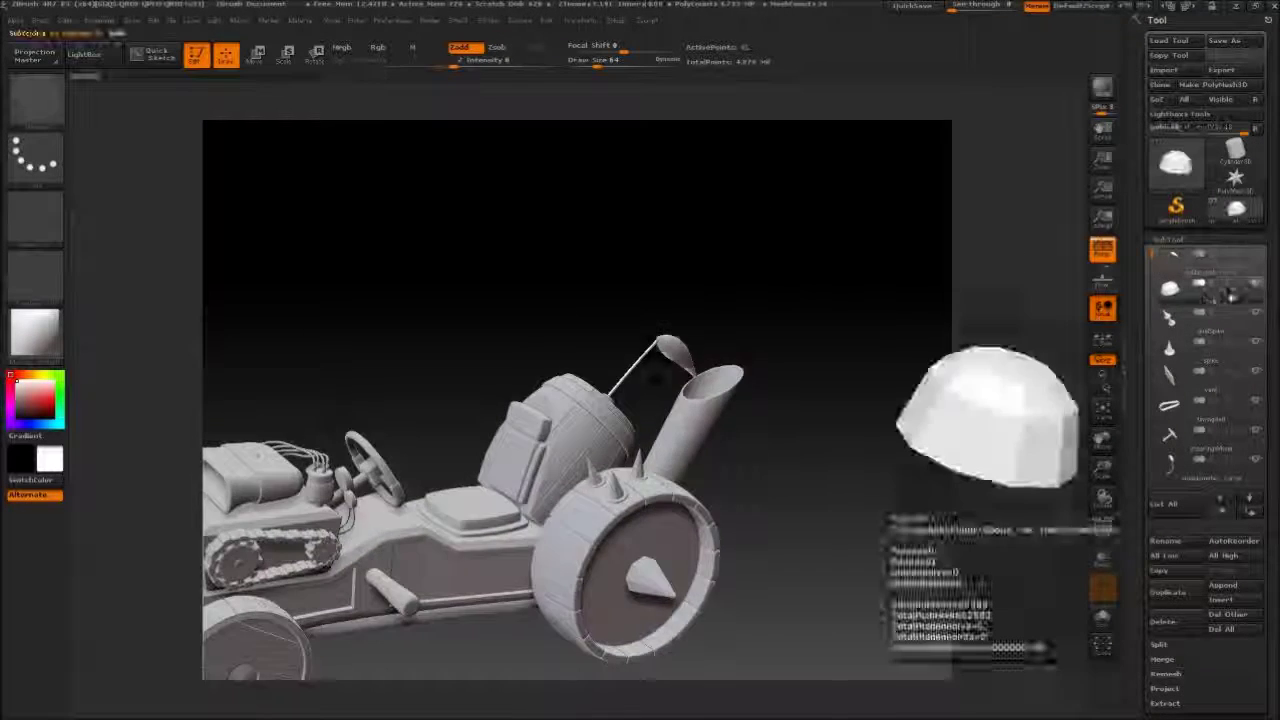
pyautogui.click(1256, 283)
pyautogui.press('f')
pyautogui.keyDown('alt'); pyautogui.moveTo(850, 205); pyautogui.dragTo(795, 258); pyautogui.keyUp('alt')
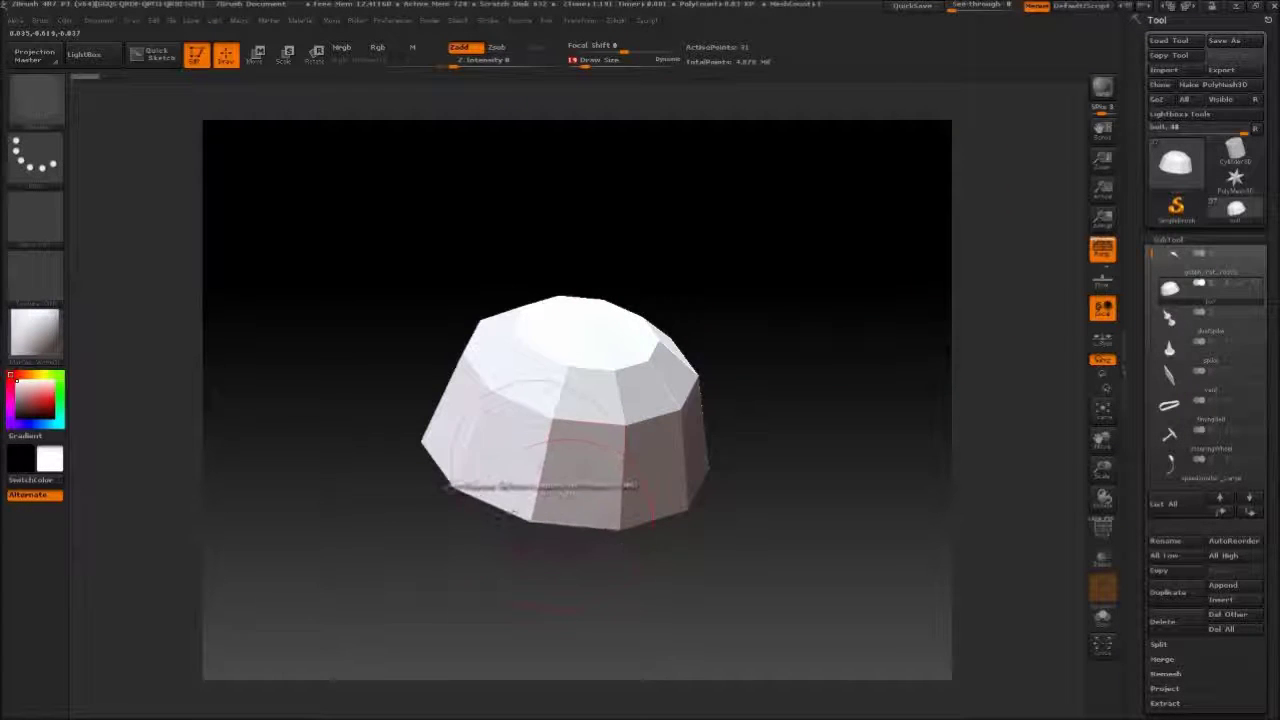
pyautogui.click(1105, 532)
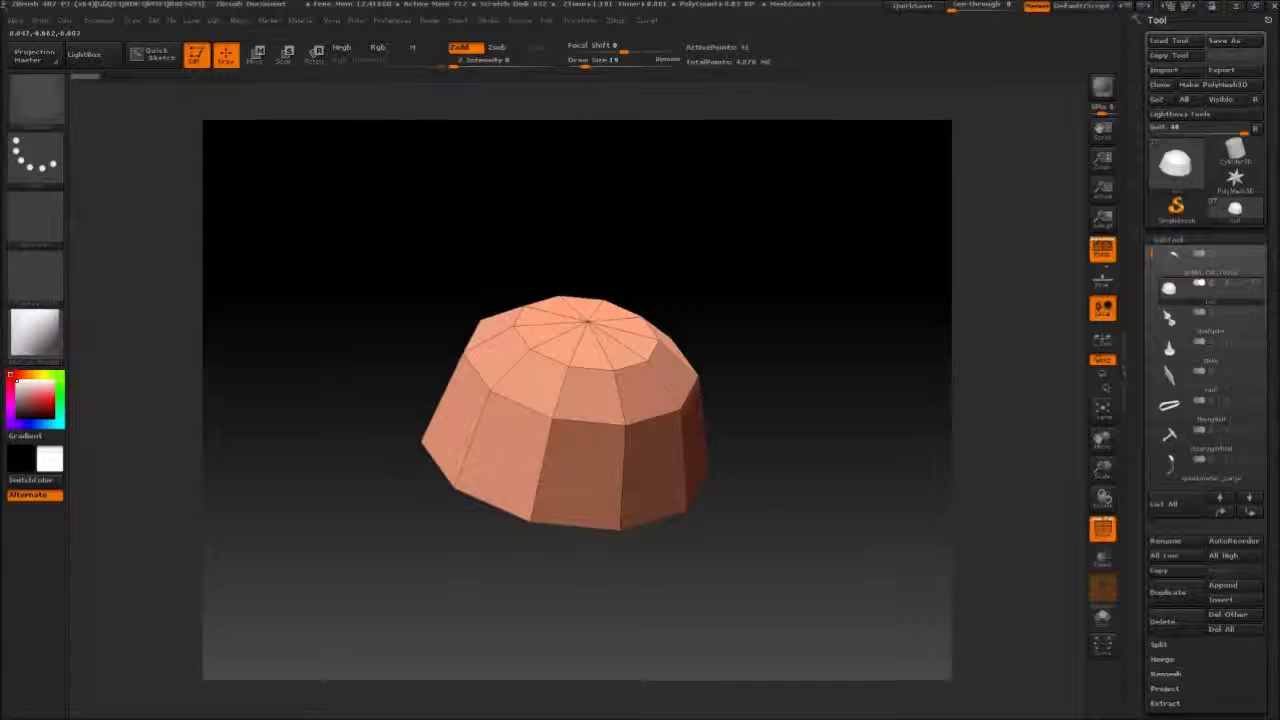
# Add supporting edge loops to the bolt's base rim and crown, then subdivide it to level 4.
pyautogui.moveTo(800, 350); pyautogui.dragTo(775, 335)
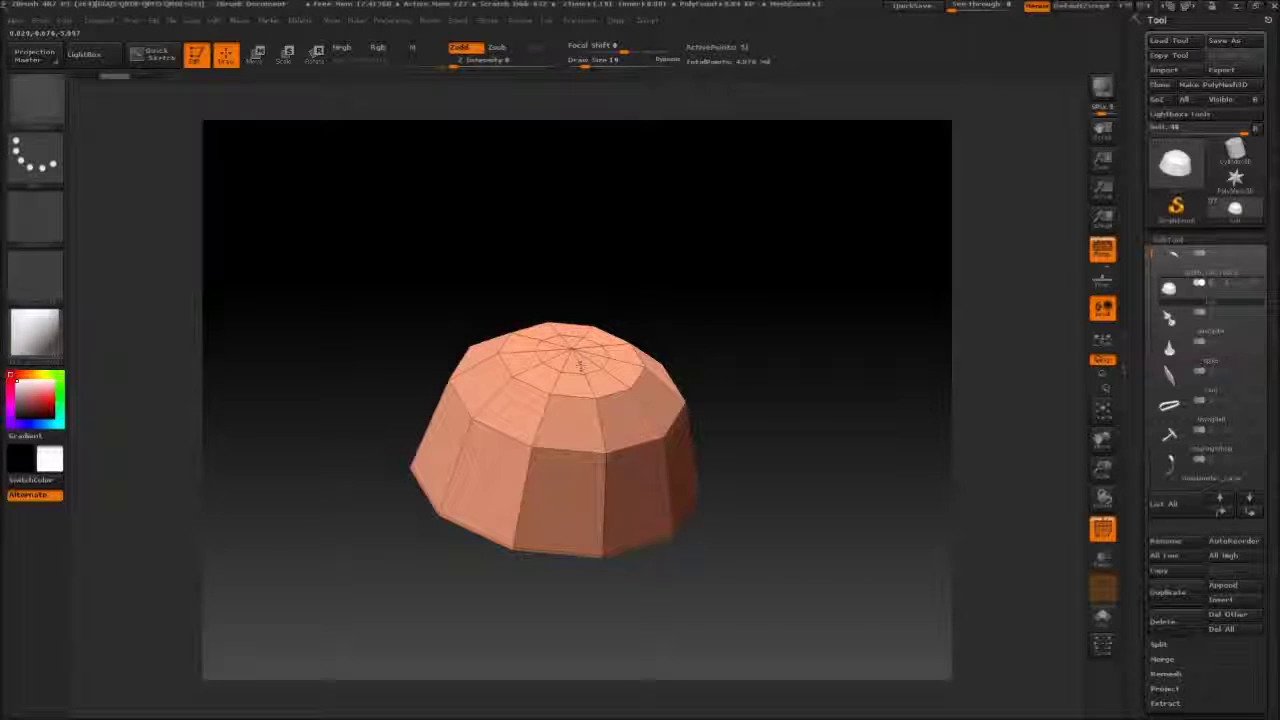
pyautogui.moveTo(744, 277); pyautogui.dragTo(727, 231)
pyautogui.click(1174, 239)
pyautogui.click(1174, 256)
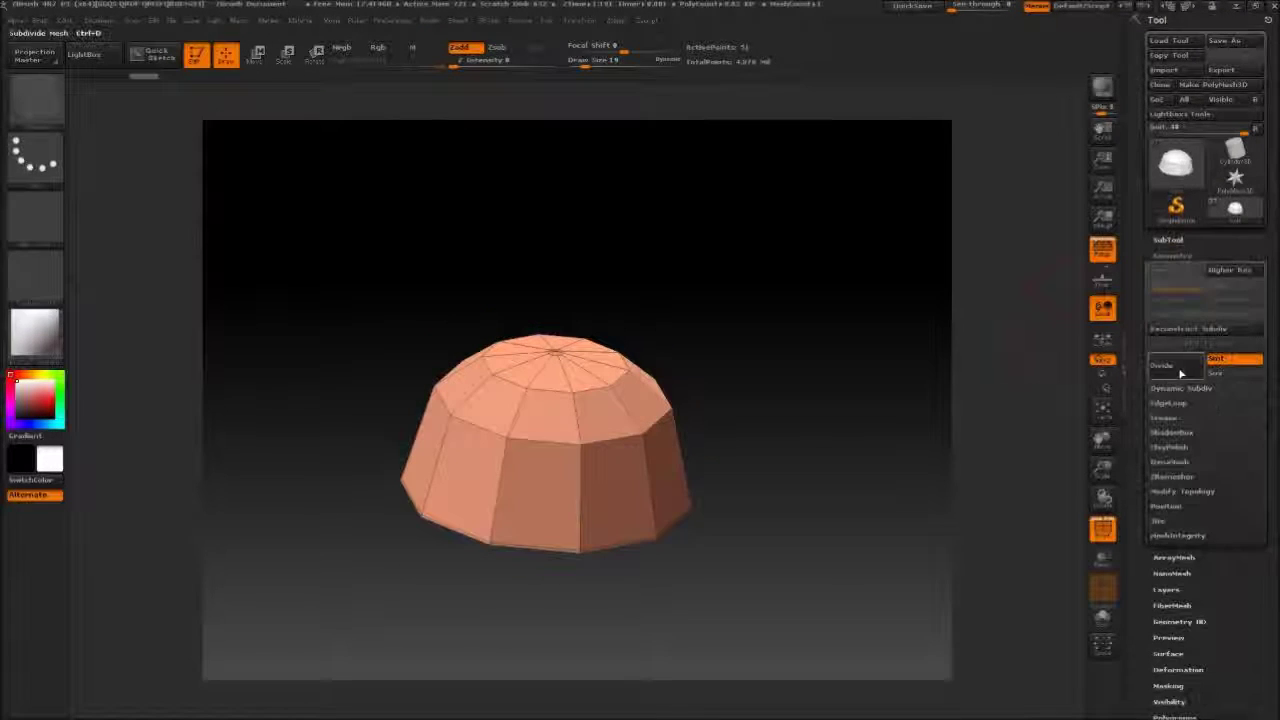
pyautogui.click(1168, 371)
pyautogui.moveTo(928, 344); pyautogui.dragTo(866, 329)
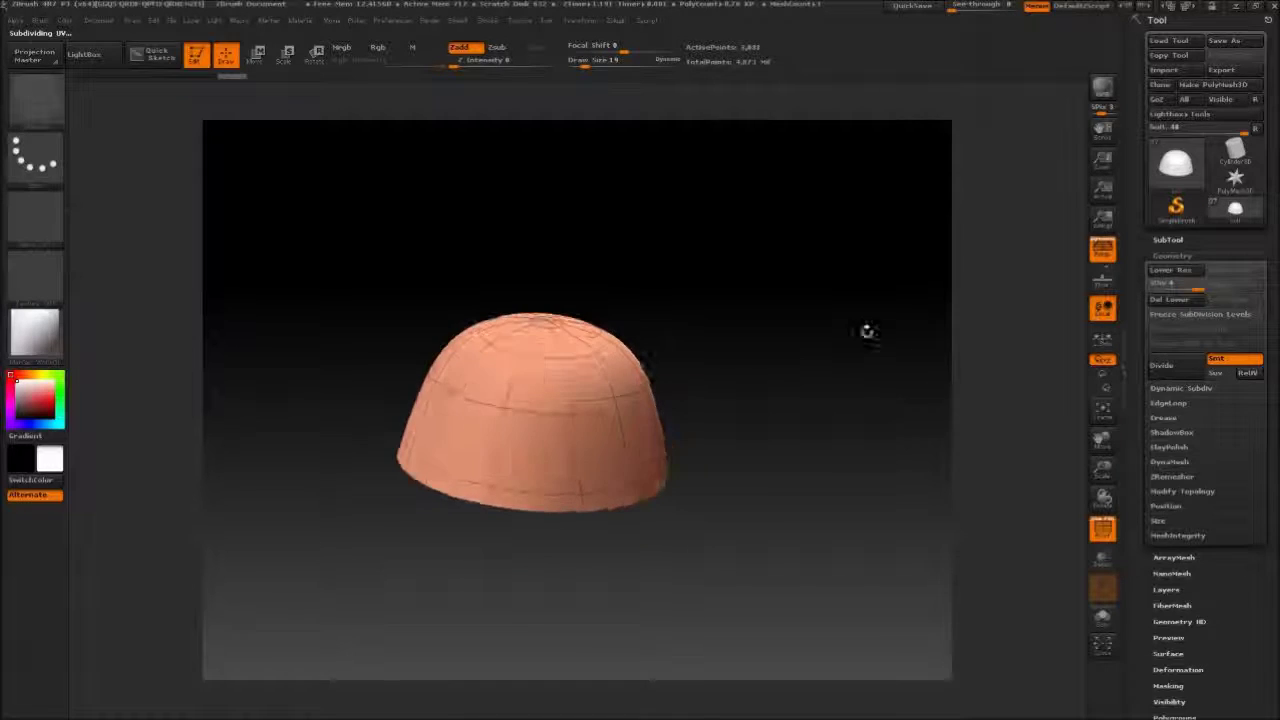
# Turn off the bolt's wireframe and check its smoothed surface.
pyautogui.click(1172, 256)
pyautogui.moveTo(720, 470); pyautogui.dragTo(680, 560)
pyautogui.click(1102, 528)
pyautogui.moveTo(1063, 523); pyautogui.dragTo(1040, 545)
pyautogui.click(1172, 256)
pyautogui.click(1168, 371)
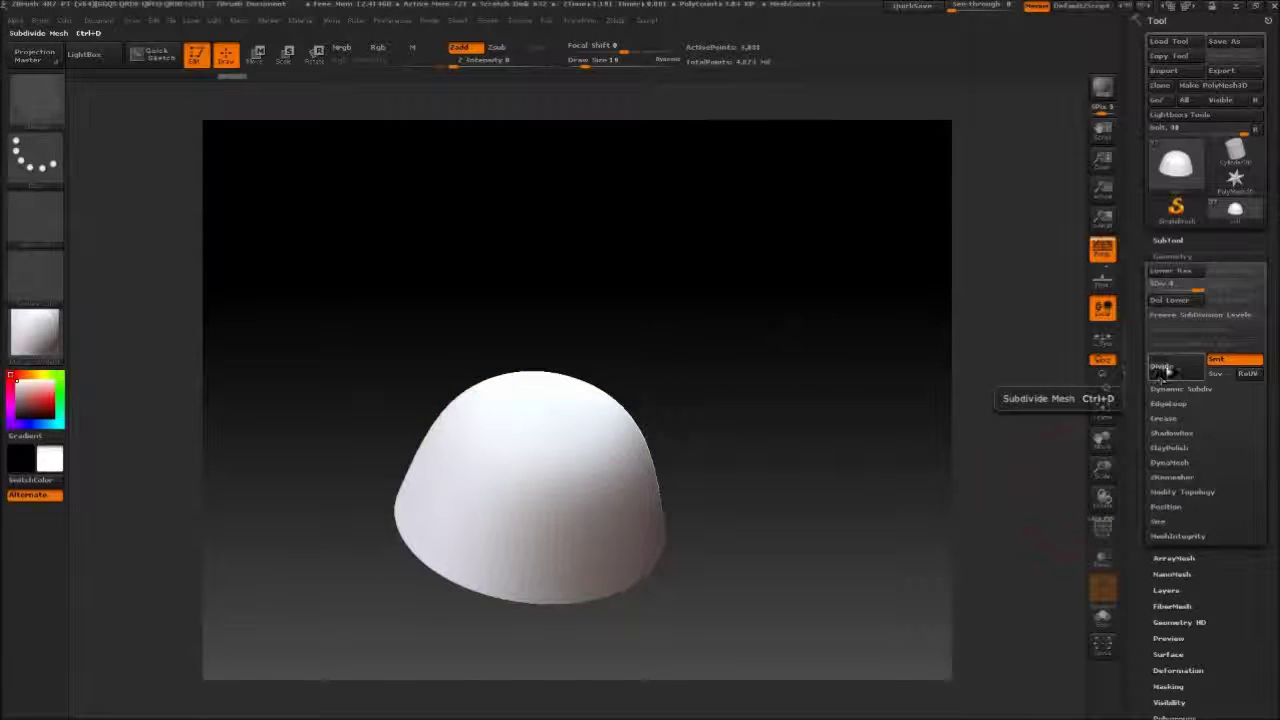
pyautogui.moveTo(880, 345); pyautogui.dragTo(840, 297)
# Select the dualSpike subtool, isolate and frame it, and turn on its wireframe.
pyautogui.click(1167, 239)
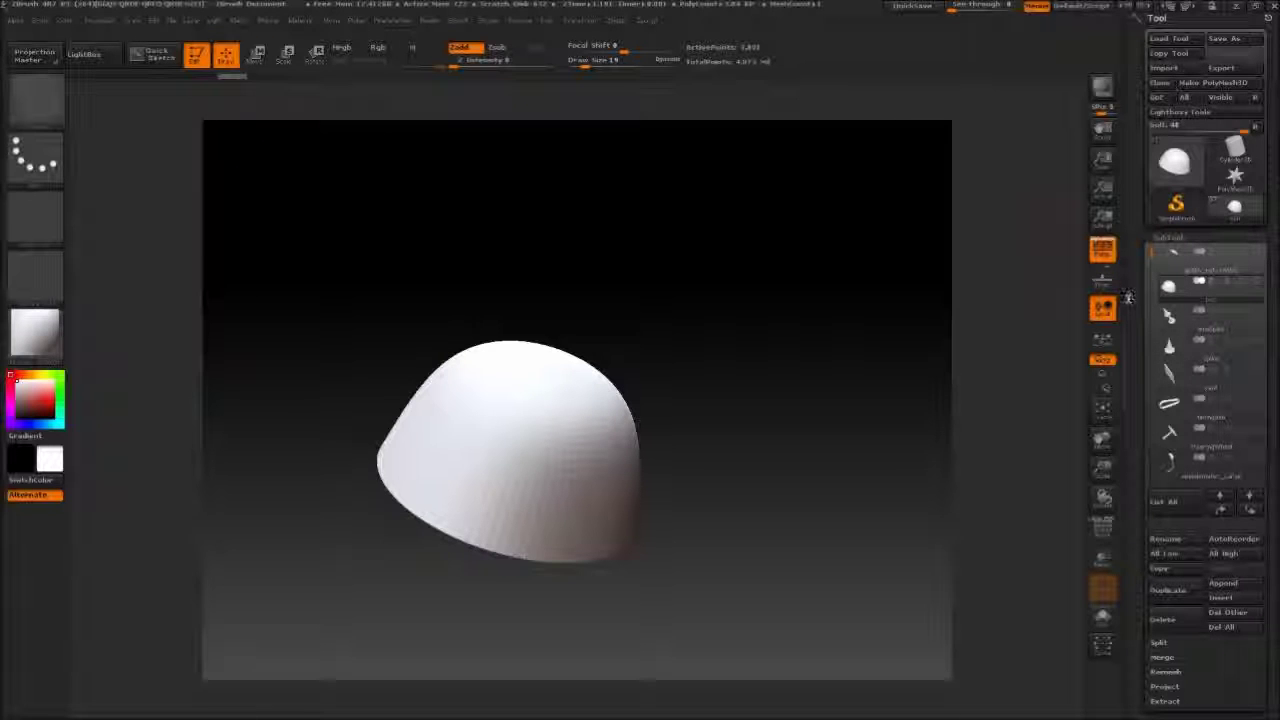
pyautogui.click(1173, 318)
pyautogui.click(1255, 310)
pyautogui.keyDown('alt'); pyautogui.moveTo(1077, 337); pyautogui.dragTo(1096, 376); pyautogui.keyUp('alt')
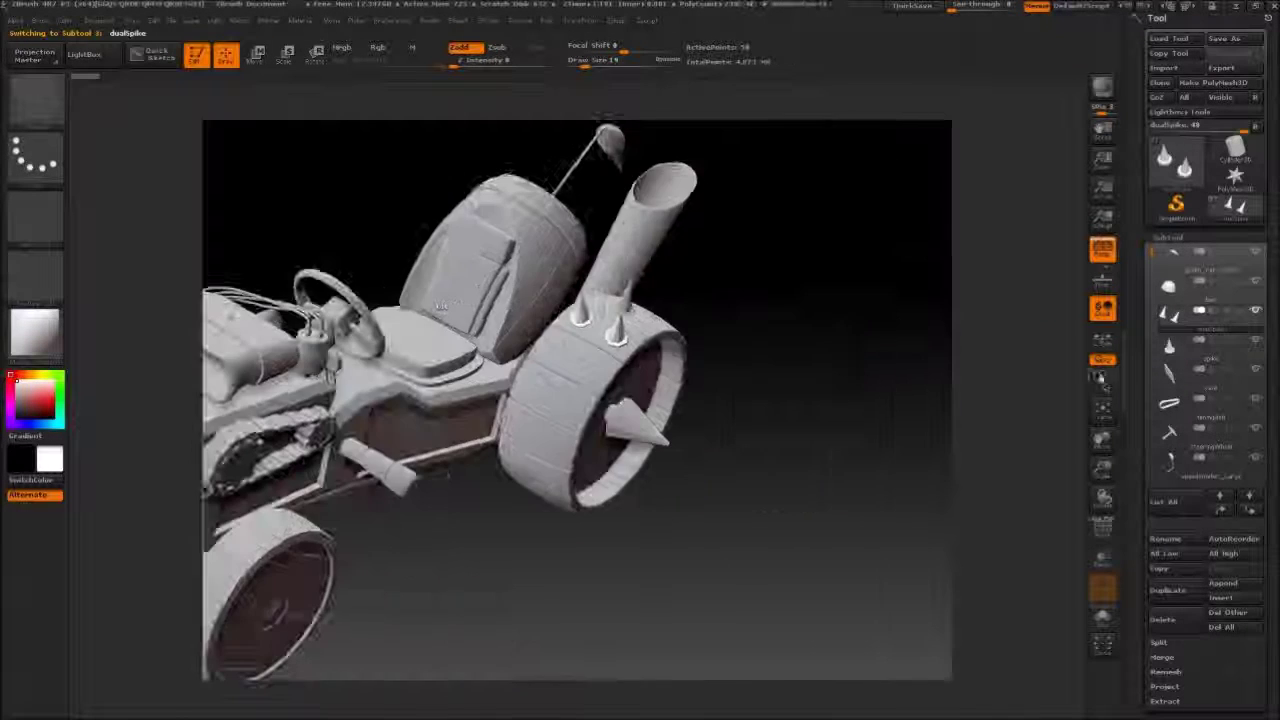
pyautogui.click(1255, 310)
pyautogui.press('f')
pyautogui.moveTo(877, 268); pyautogui.dragTo(797, 272)
pyautogui.hotkey('shift', 'f')
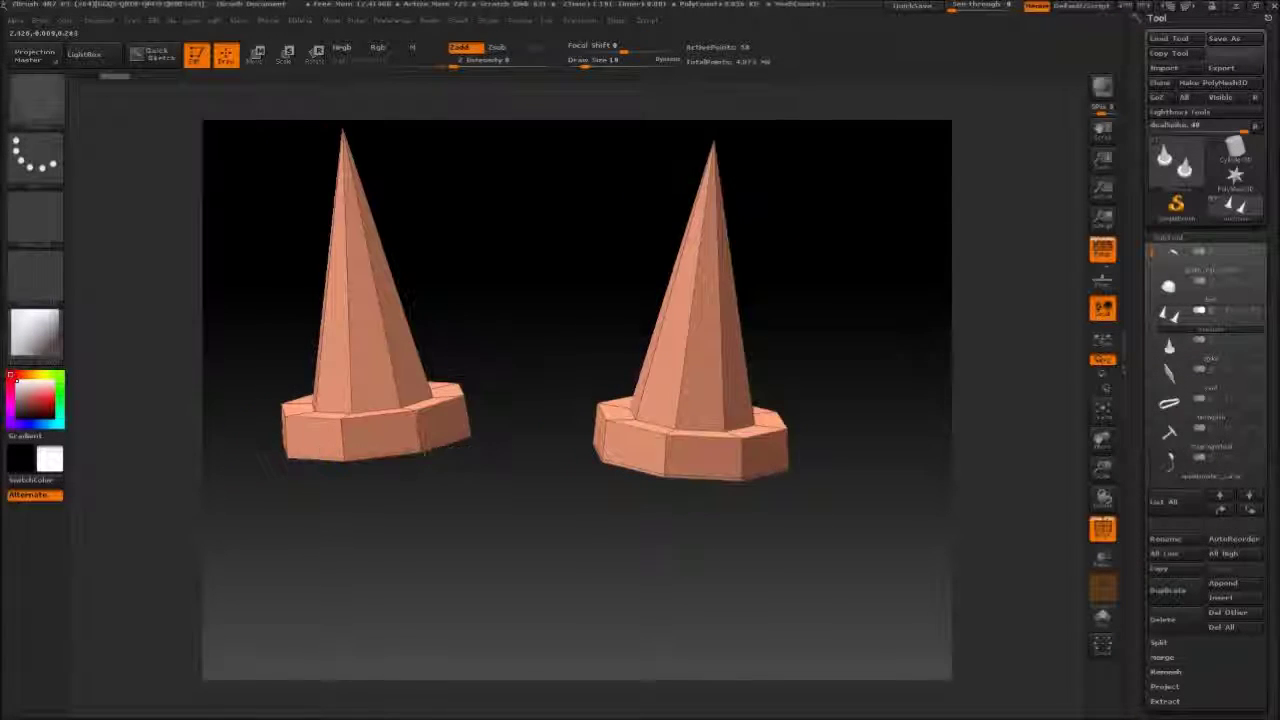
# Insert supporting edge loops around the two spikes and their base collars.
pyautogui.moveTo(855, 225); pyautogui.dragTo(858, 243)
pyautogui.moveTo(776, 231); pyautogui.dragTo(626, 375)
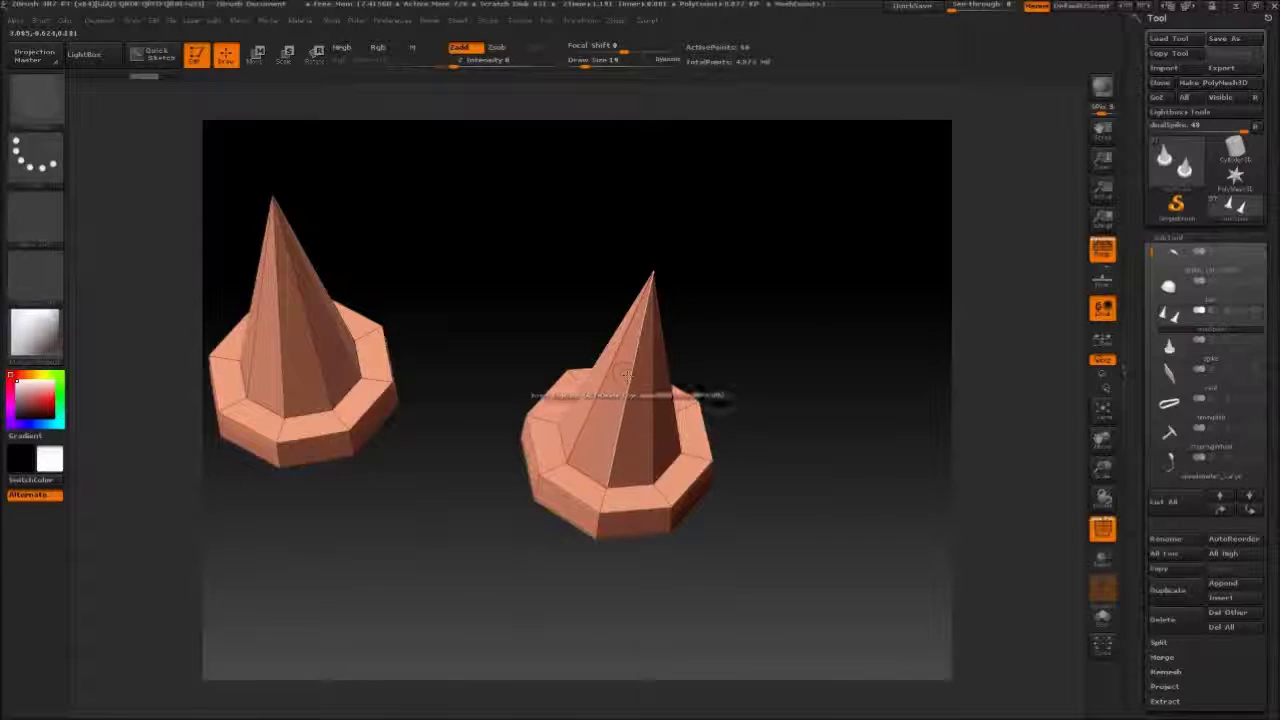
pyautogui.moveTo(752, 262); pyautogui.dragTo(618, 348)
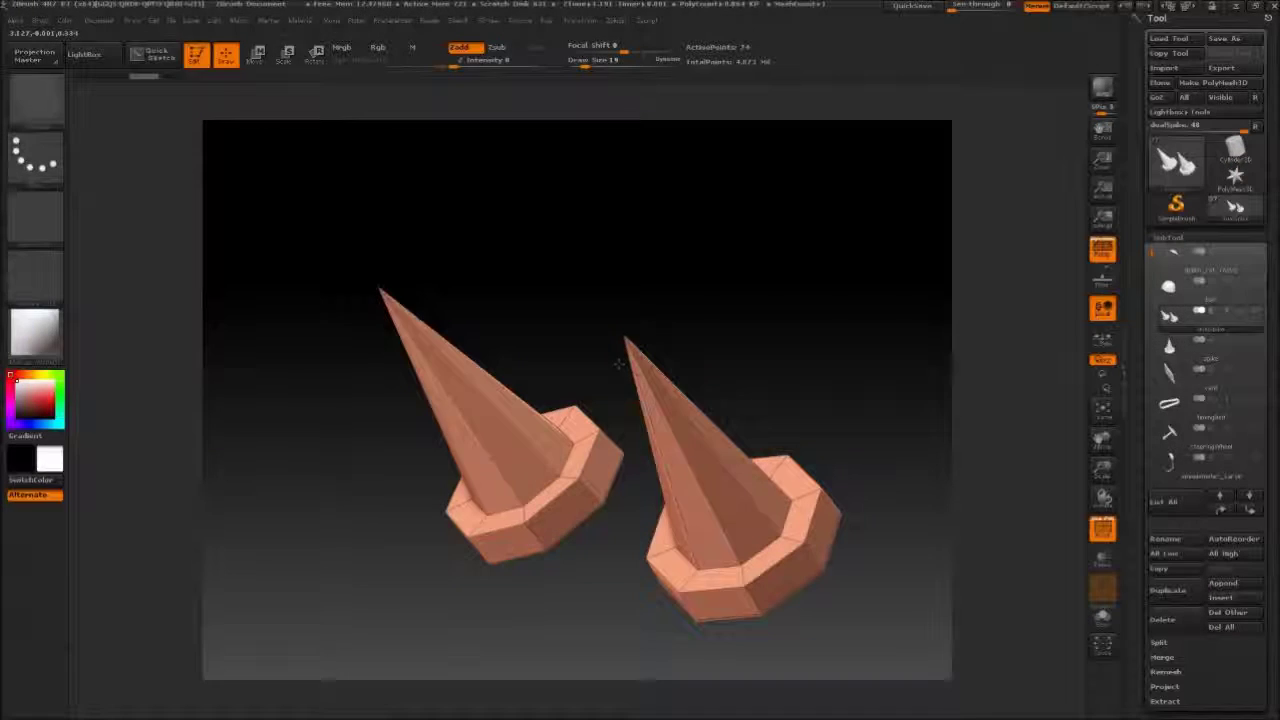
pyautogui.moveTo(619, 364); pyautogui.dragTo(822, 468)
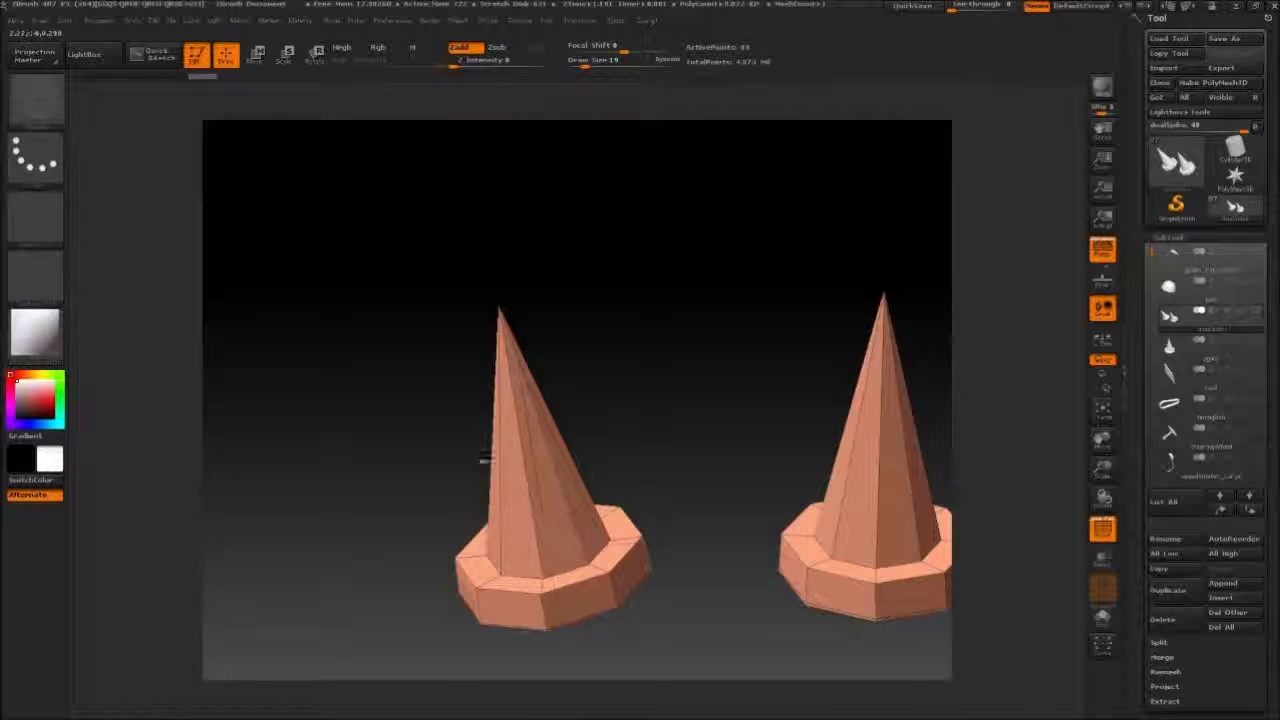
pyautogui.moveTo(711, 240); pyautogui.dragTo(876, 248)
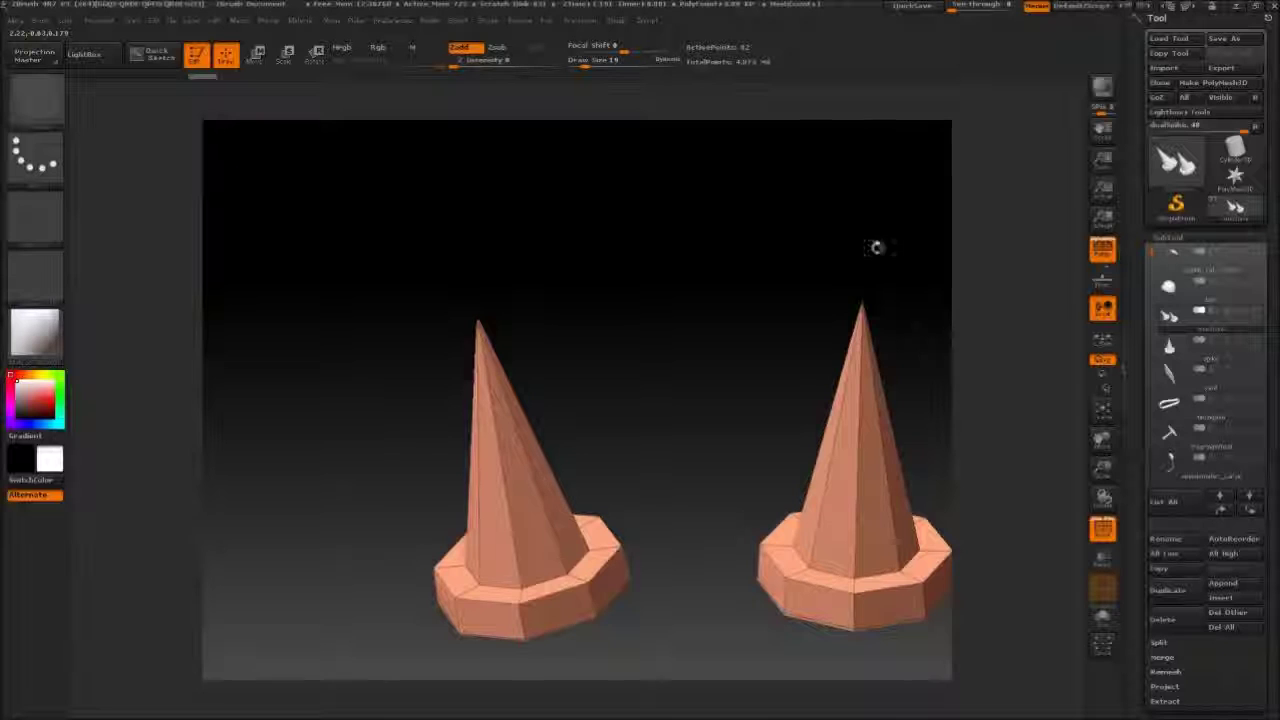
pyautogui.moveTo(781, 338); pyautogui.dragTo(700, 281)
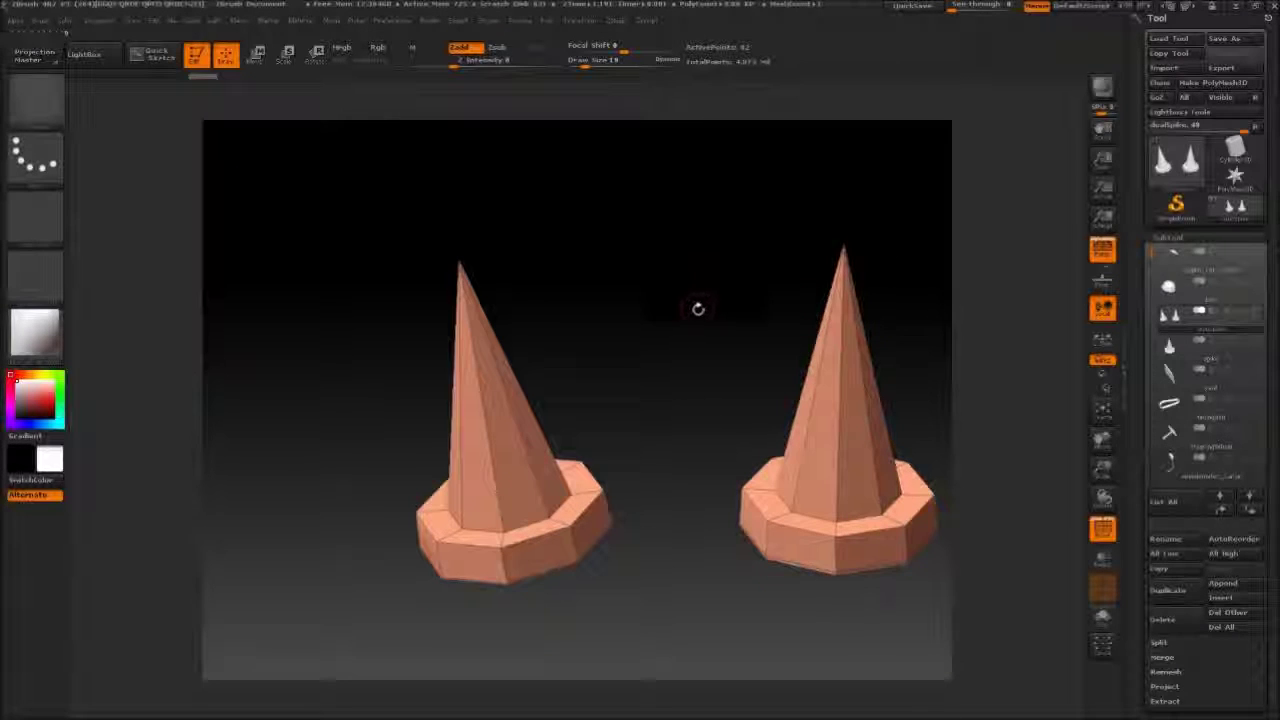
# Crease the edge loops around the base collars of both spikes using complete edge loops.
pyautogui.keyDown('alt'); pyautogui.moveTo(722, 364); pyautogui.dragTo(693, 312); pyautogui.keyUp('alt')
pyautogui.press('space')
pyautogui.click(671, 434)
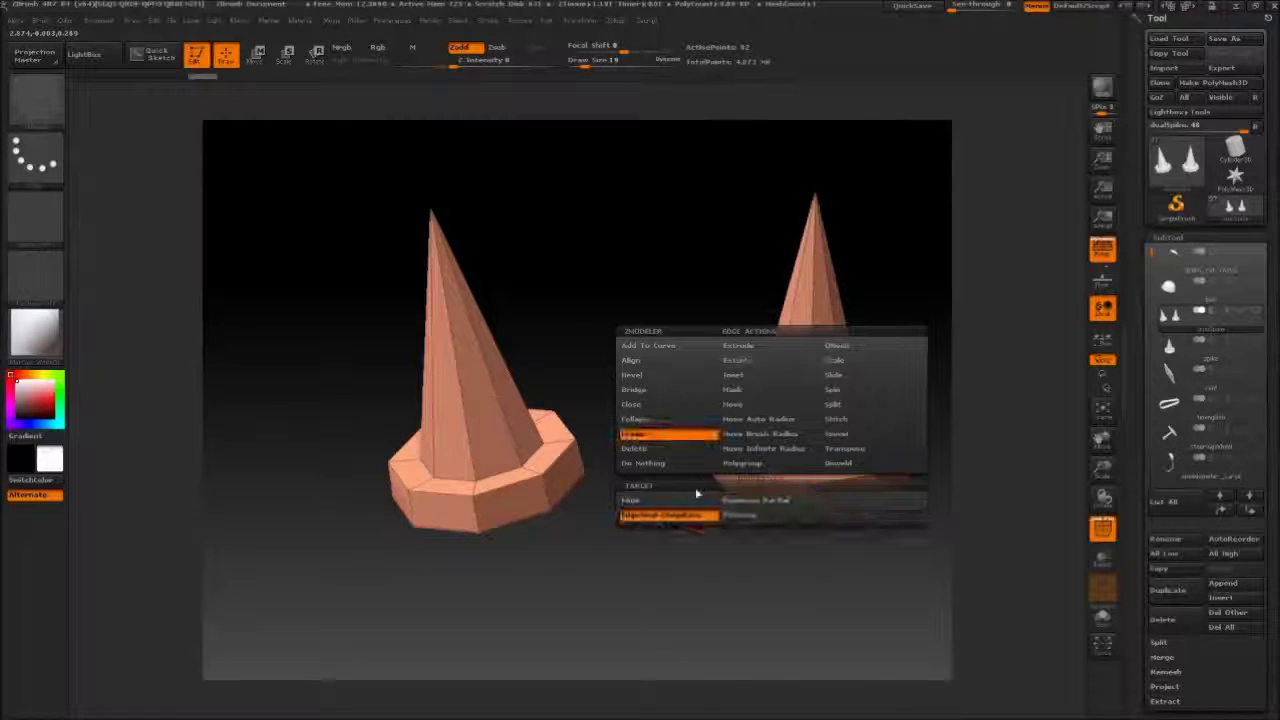
pyautogui.keyDown('alt'); pyautogui.moveTo(703, 489); pyautogui.dragTo(735, 484); pyautogui.keyUp('alt')
pyautogui.keyDown('alt'); pyautogui.moveTo(534, 525); pyautogui.dragTo(551, 536); pyautogui.keyUp('alt')
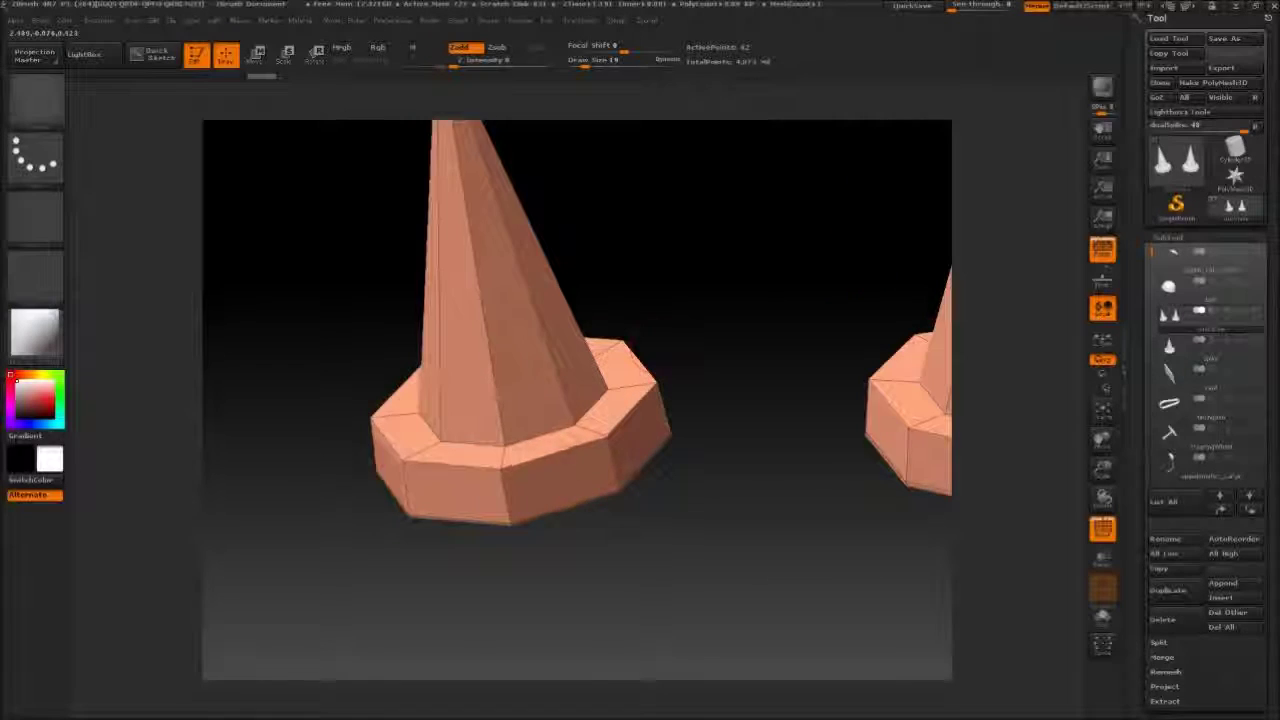
pyautogui.keyDown('alt'); pyautogui.moveTo(681, 218); pyautogui.dragTo(731, 343); pyautogui.keyUp('alt')
pyautogui.keyDown('alt'); pyautogui.moveTo(885, 425); pyautogui.dragTo(529, 277); pyautogui.keyUp('alt')
pyautogui.keyDown('alt'); pyautogui.moveTo(535, 400); pyautogui.dragTo(565, 491); pyautogui.keyUp('alt')
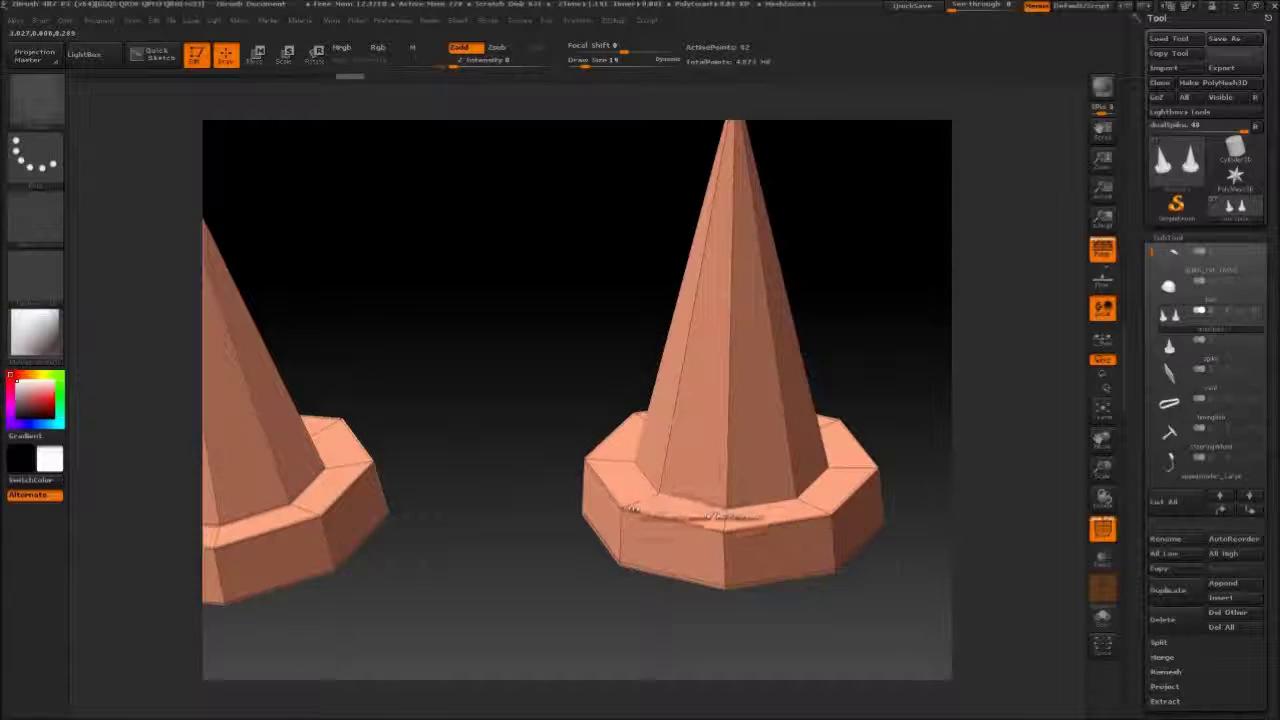
# Subdivide the dualSpike mesh and check the smoothed spikes in place on the rear wheel.
pyautogui.press('f')
pyautogui.click(1168, 237)
pyautogui.click(1172, 253)
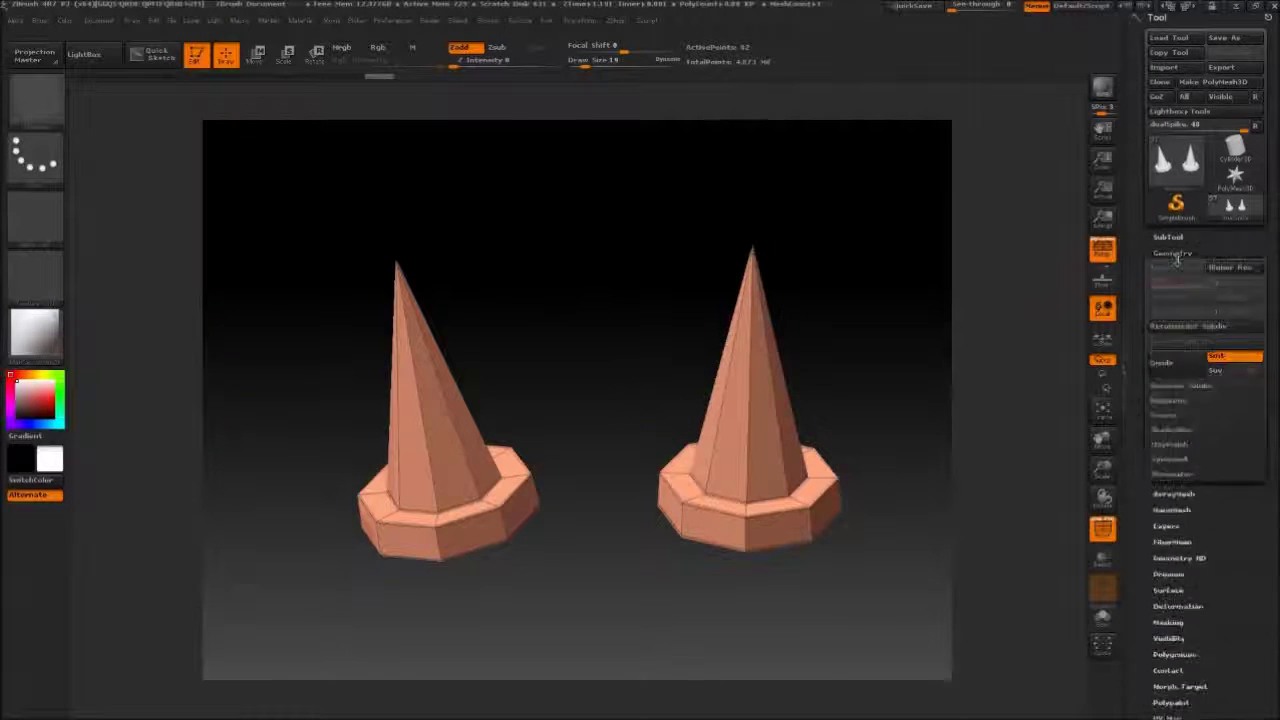
pyautogui.click(1172, 370)
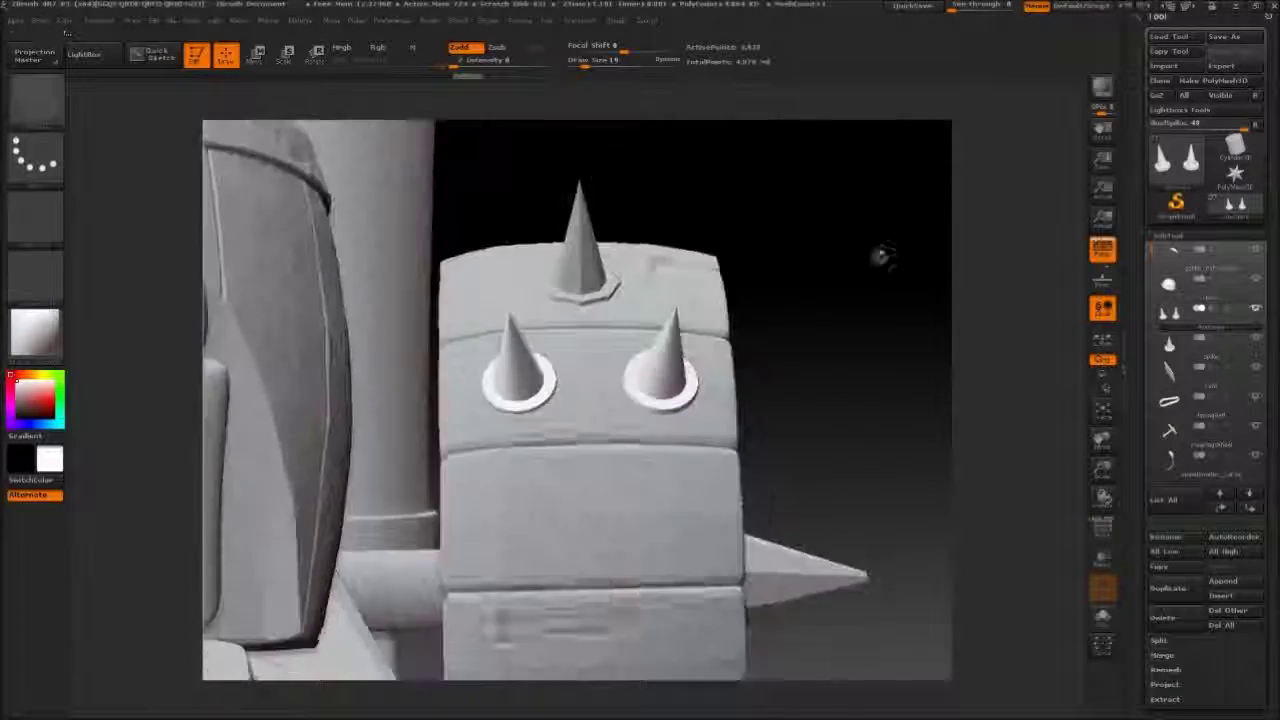
pyautogui.moveTo(882, 255); pyautogui.dragTo(850, 292)
# Select the single spike subtool, isolate it and frame it for editing.
pyautogui.click(1232, 350)
pyautogui.keyDown('shift'); pyautogui.click(1255, 338); pyautogui.keyUp('shift')
pyautogui.press('f')
pyautogui.moveTo(757, 288)
pyautogui.mouseDown()
pyautogui.moveTo(647, 376)
pyautogui.moveTo(770, 268)
pyautogui.mouseUp()
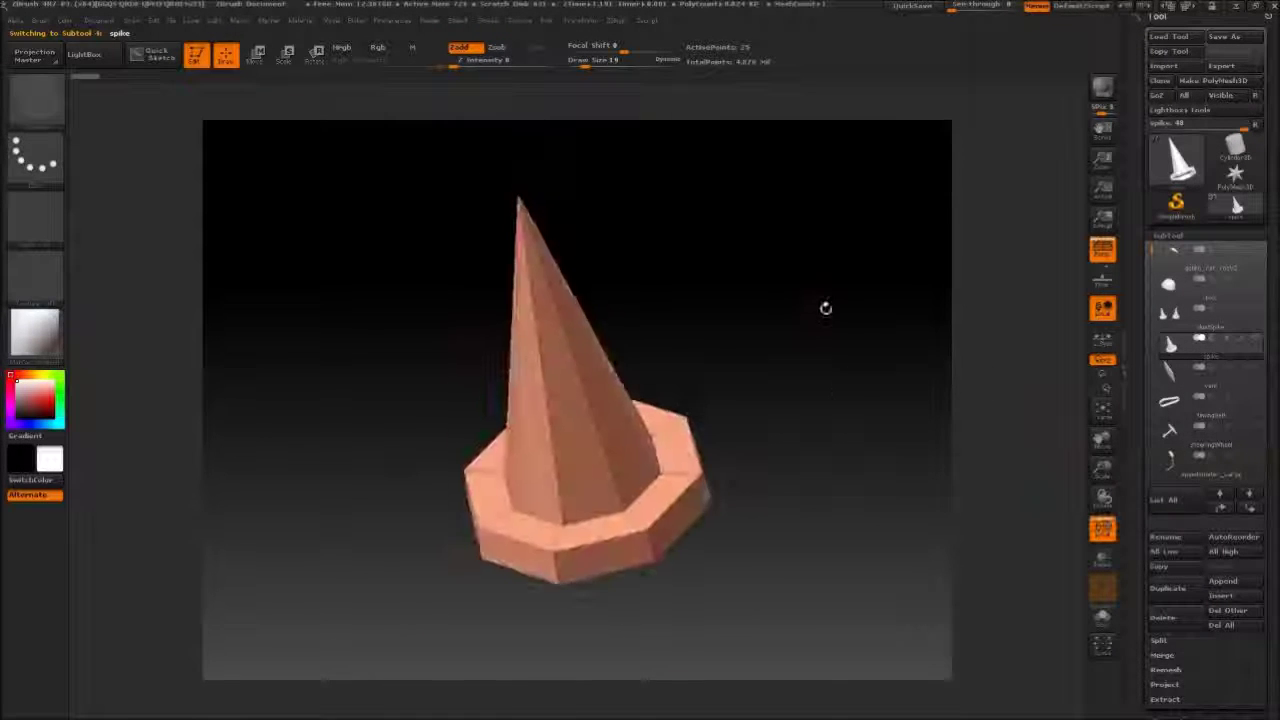
# Insert supporting single edge loops around the spike and its base collar.
pyautogui.keyDown('alt'); pyautogui.moveTo(830, 329); pyautogui.dragTo(820, 287); pyautogui.keyUp('alt')
pyautogui.press('space')
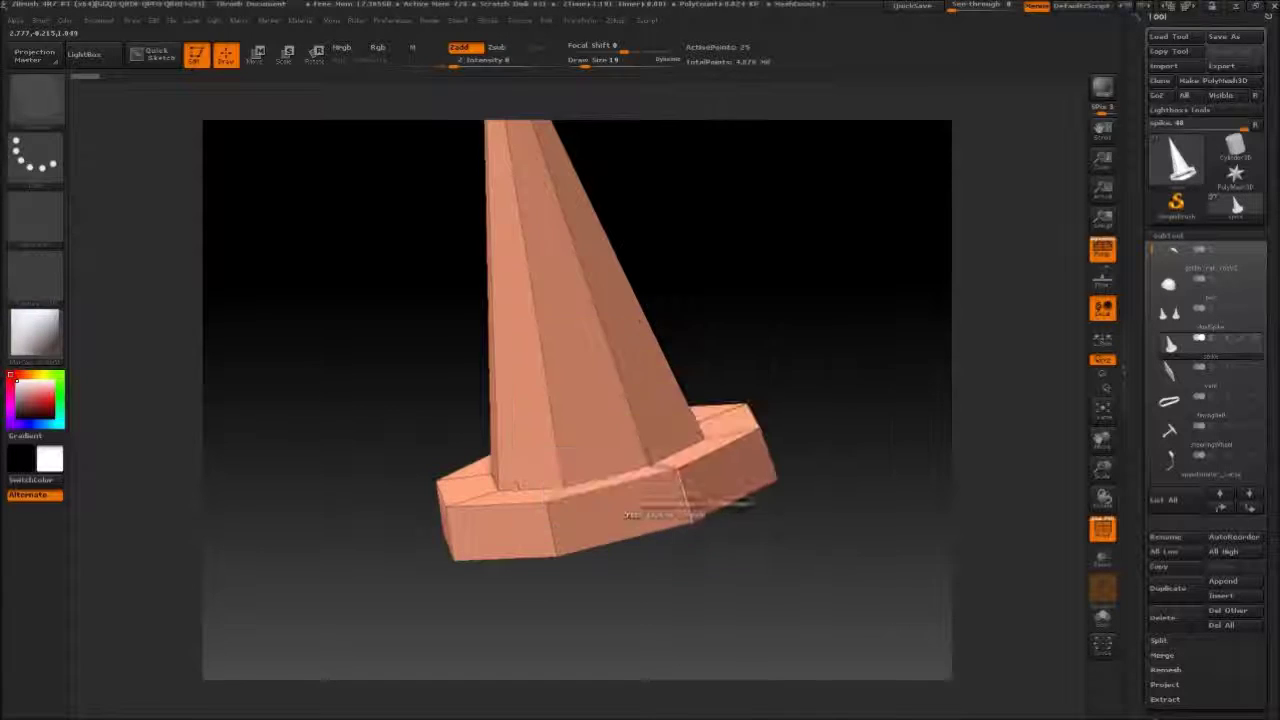
pyautogui.press('space')
pyautogui.click(687, 513)
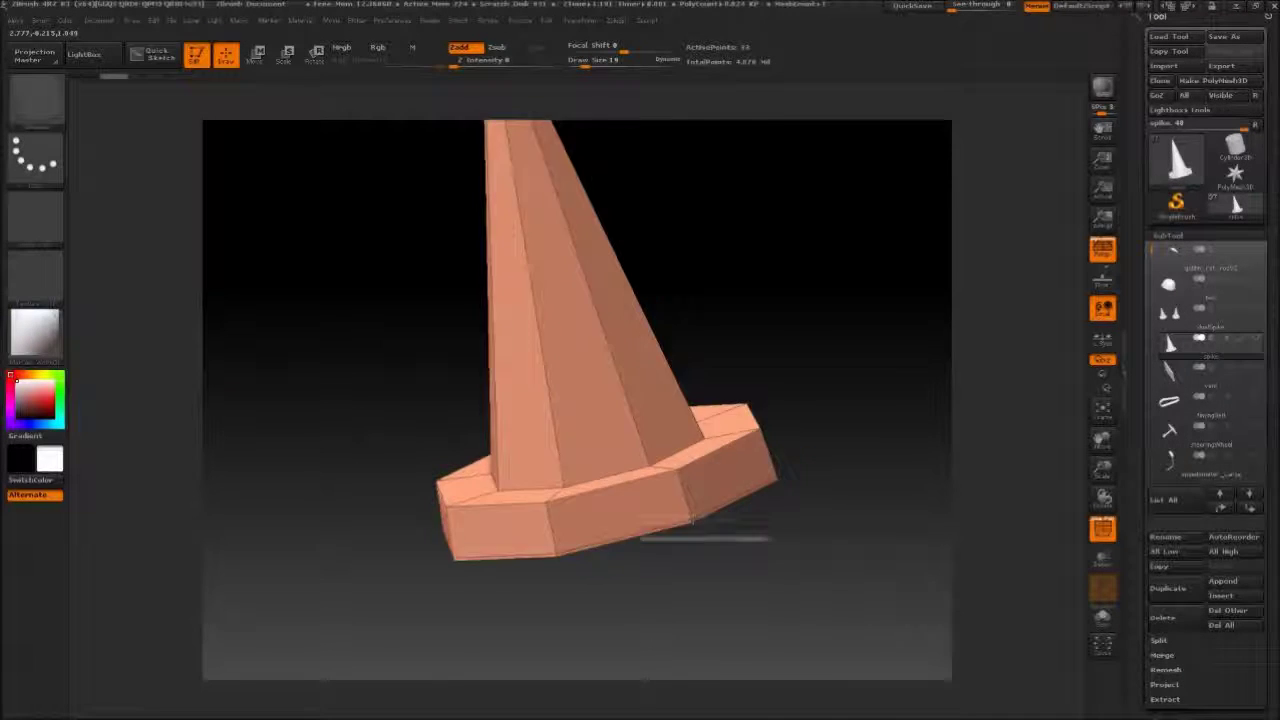
pyautogui.moveTo(690, 520); pyautogui.dragTo(600, 402)
# Crease the edge loops around the single spike's base collar.
pyautogui.keyDown('alt'); pyautogui.moveTo(845, 352); pyautogui.dragTo(761, 262); pyautogui.keyUp('alt')
pyautogui.press('space')
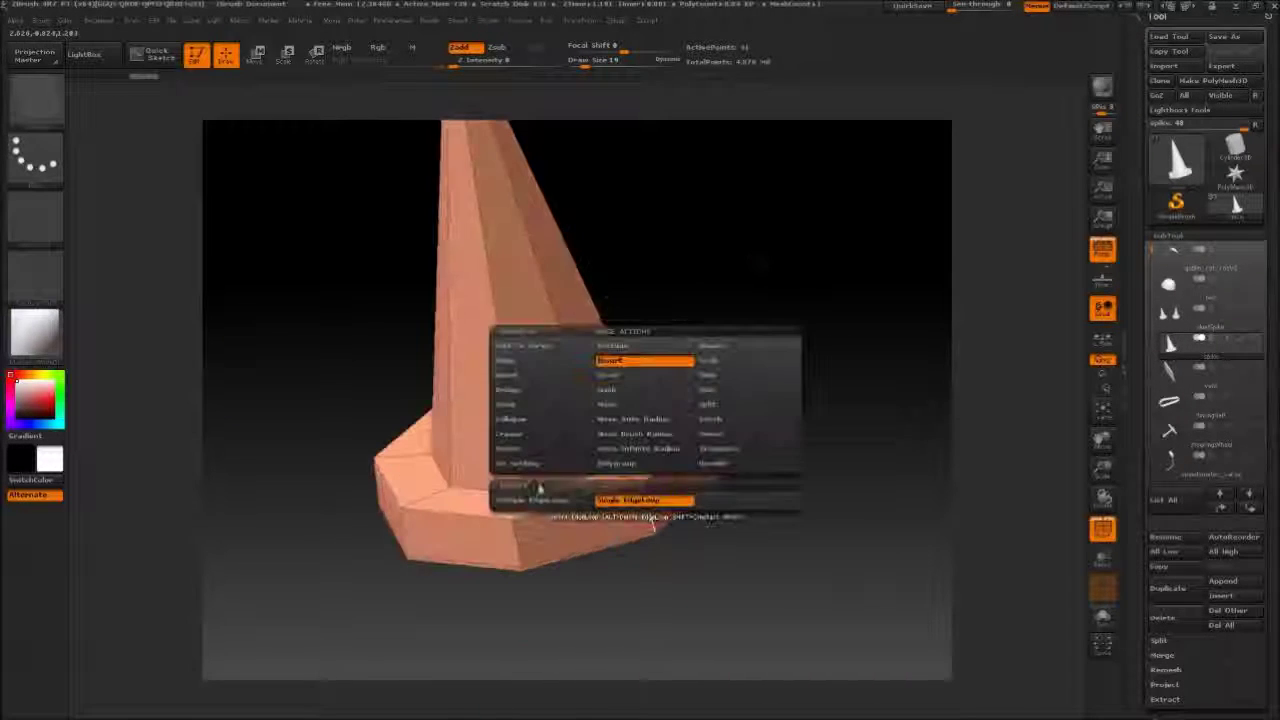
pyautogui.click(536, 438)
pyautogui.moveTo(783, 480); pyautogui.dragTo(735, 415)
pyautogui.moveTo(757, 150); pyautogui.dragTo(773, 262)
pyautogui.moveTo(655, 490); pyautogui.dragTo(717, 260)
# Subdivide the single spike's mesh several times to smooth it.
pyautogui.click(1168, 236)
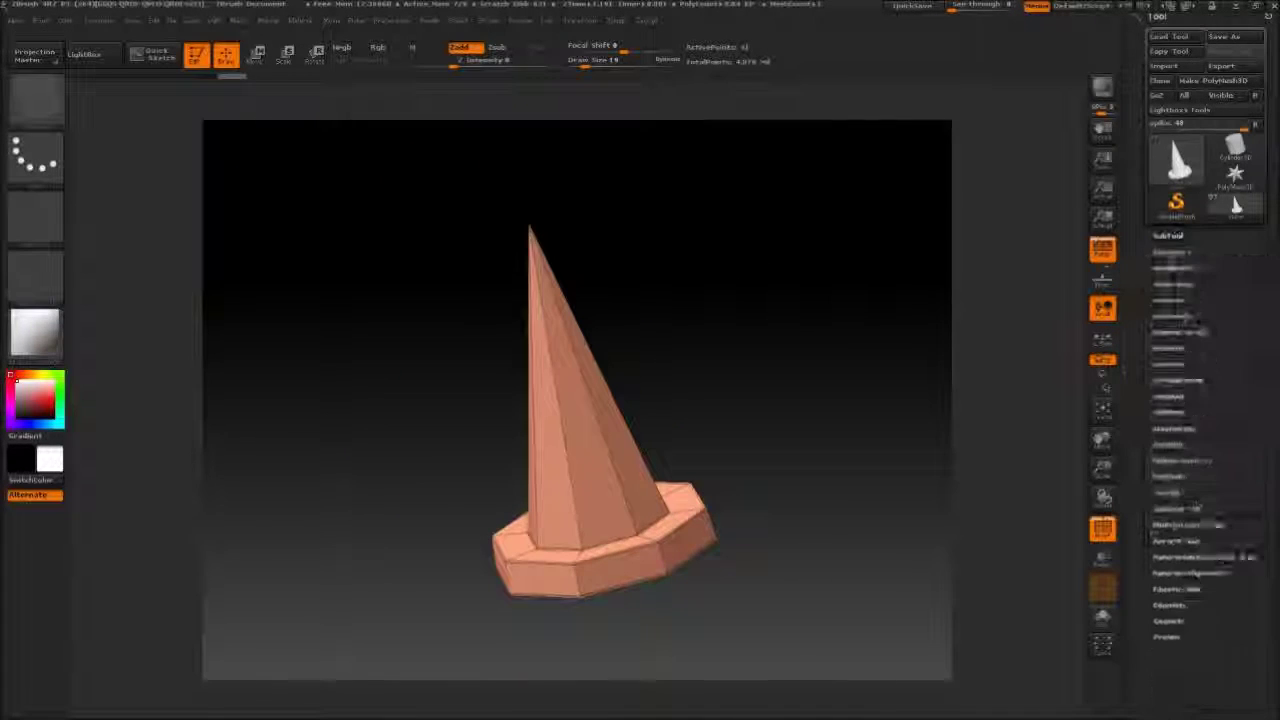
pyautogui.click(1172, 252)
pyautogui.click(1176, 366)
pyautogui.click(1172, 370)
pyautogui.click(1168, 237)
# Show the whole rat rod without wireframe and save the tool over its existing file.
pyautogui.click(1256, 341)
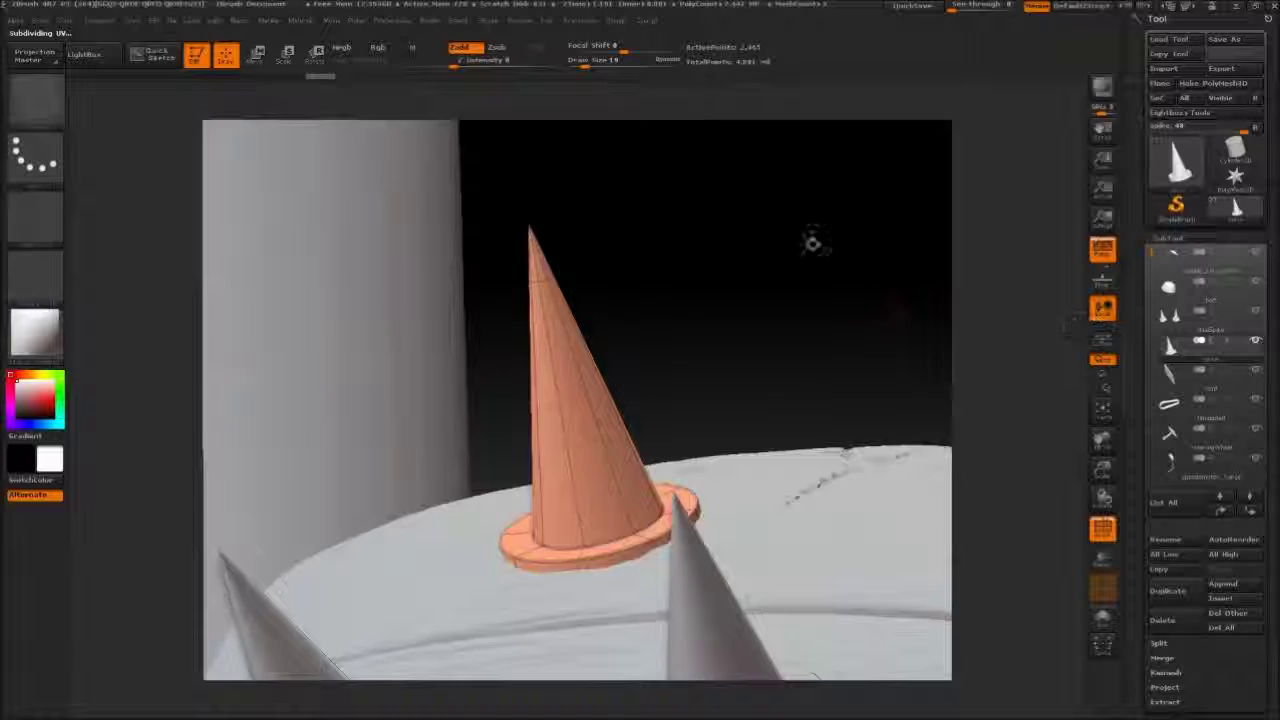
pyautogui.moveTo(812, 243)
pyautogui.keyDown('alt'); pyautogui.mouseDown()
pyautogui.moveTo(812, 190)
pyautogui.moveTo(804, 261)
pyautogui.moveTo(806, 218)
pyautogui.moveTo(855, 251)
pyautogui.moveTo(809, 227)
pyautogui.mouseUp(); pyautogui.keyUp('alt')
pyautogui.click(1101, 530)
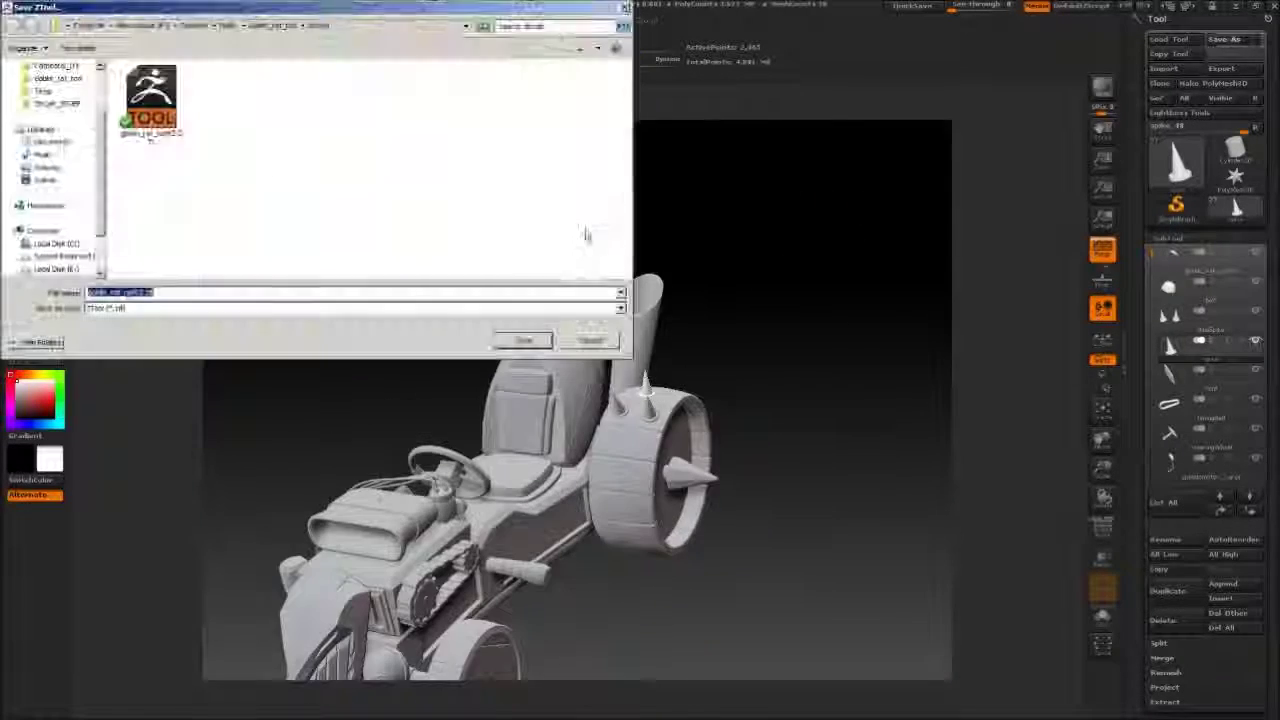
pyautogui.press('Return')
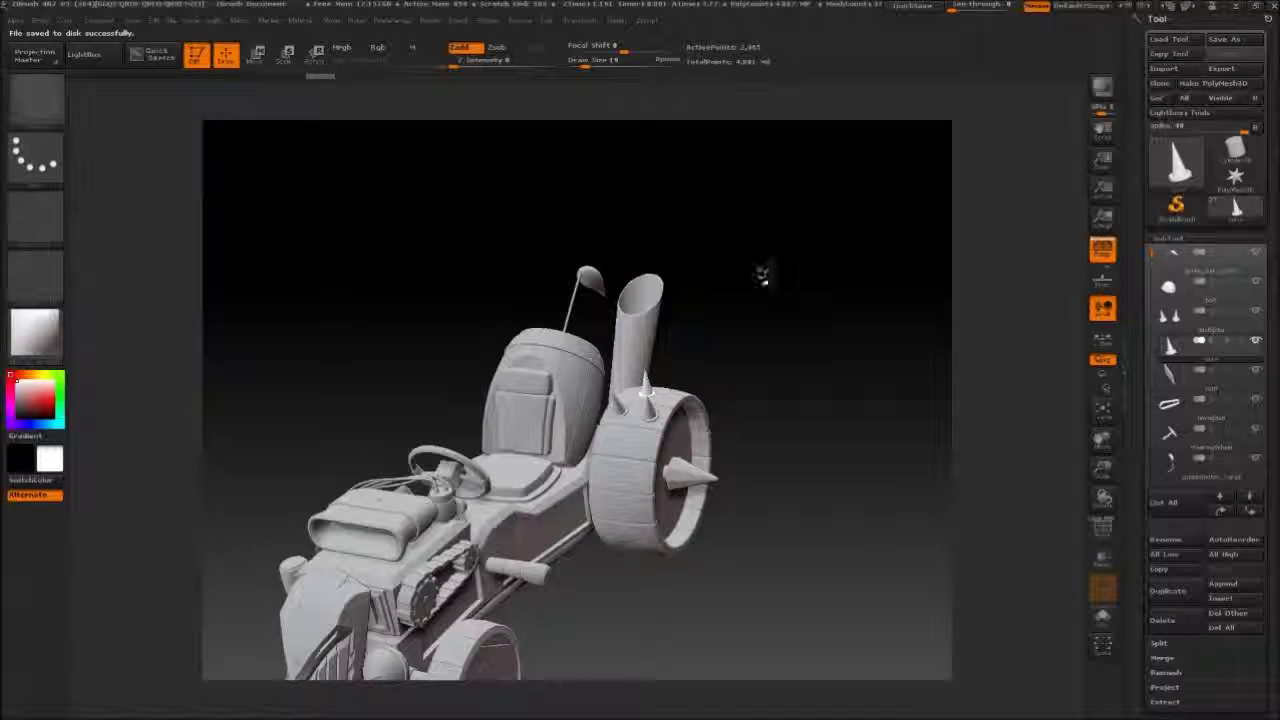
pyautogui.moveTo(765, 270); pyautogui.dragTo(745, 290)
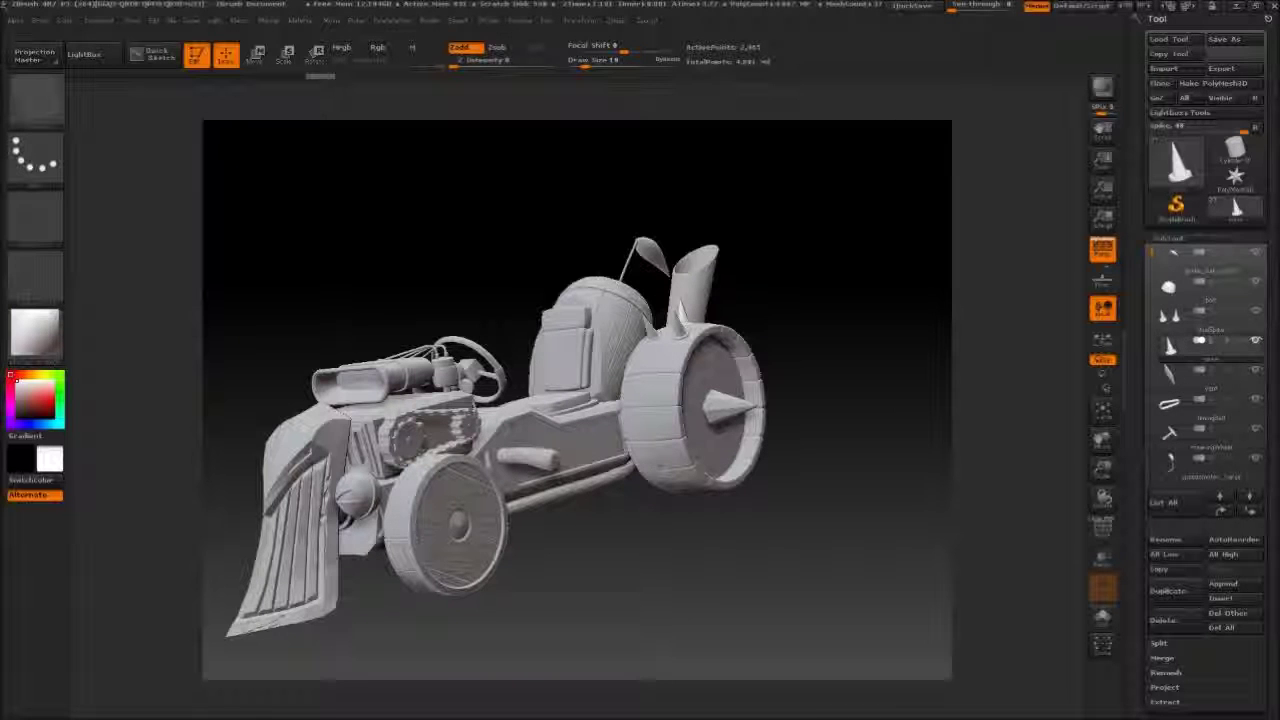
# Select and isolate the vent subtool, then examine its frame and recessed slots up close.
pyautogui.click(1210, 382)
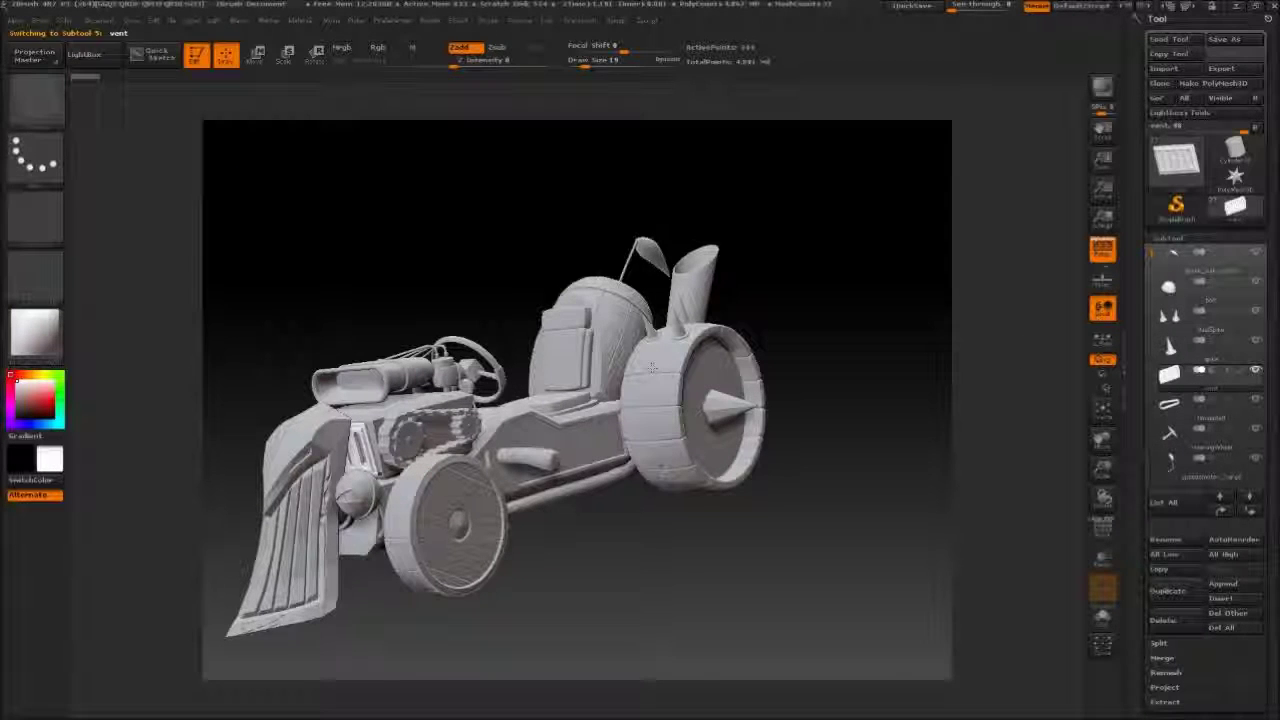
pyautogui.click(1258, 371)
pyautogui.press('f')
pyautogui.moveTo(911, 206); pyautogui.dragTo(920, 180)
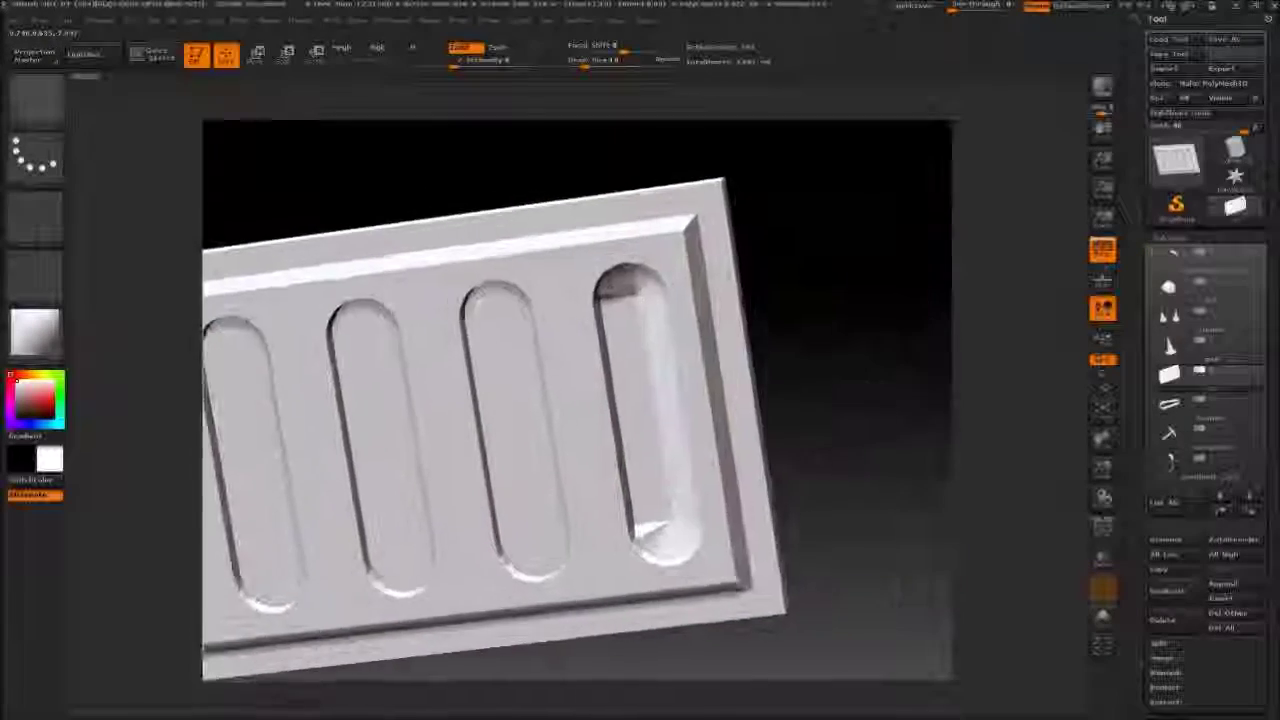
pyautogui.keyDown('alt'); pyautogui.moveTo(828, 335); pyautogui.dragTo(894, 213); pyautogui.keyUp('alt')
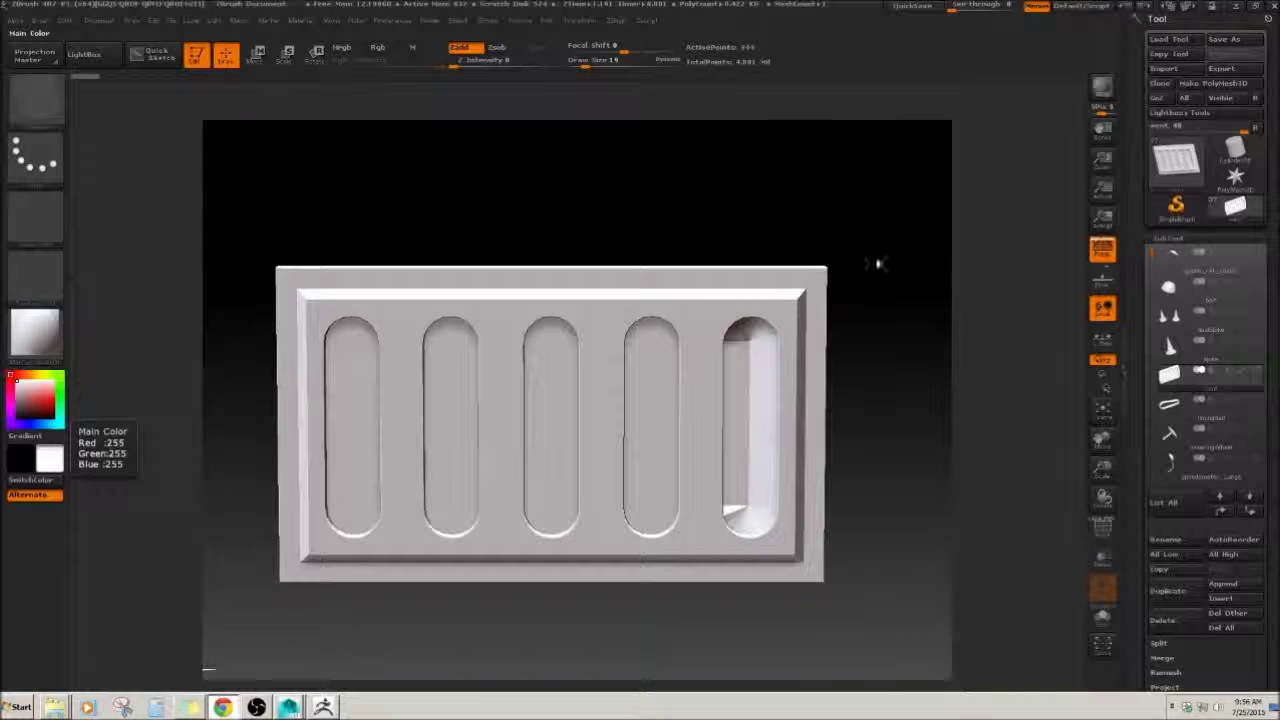
# Delete the vent subtool and import a replacement mesh into the PolyMesh3D tool.
pyautogui.click(1168, 622)
pyautogui.click(1000, 652)
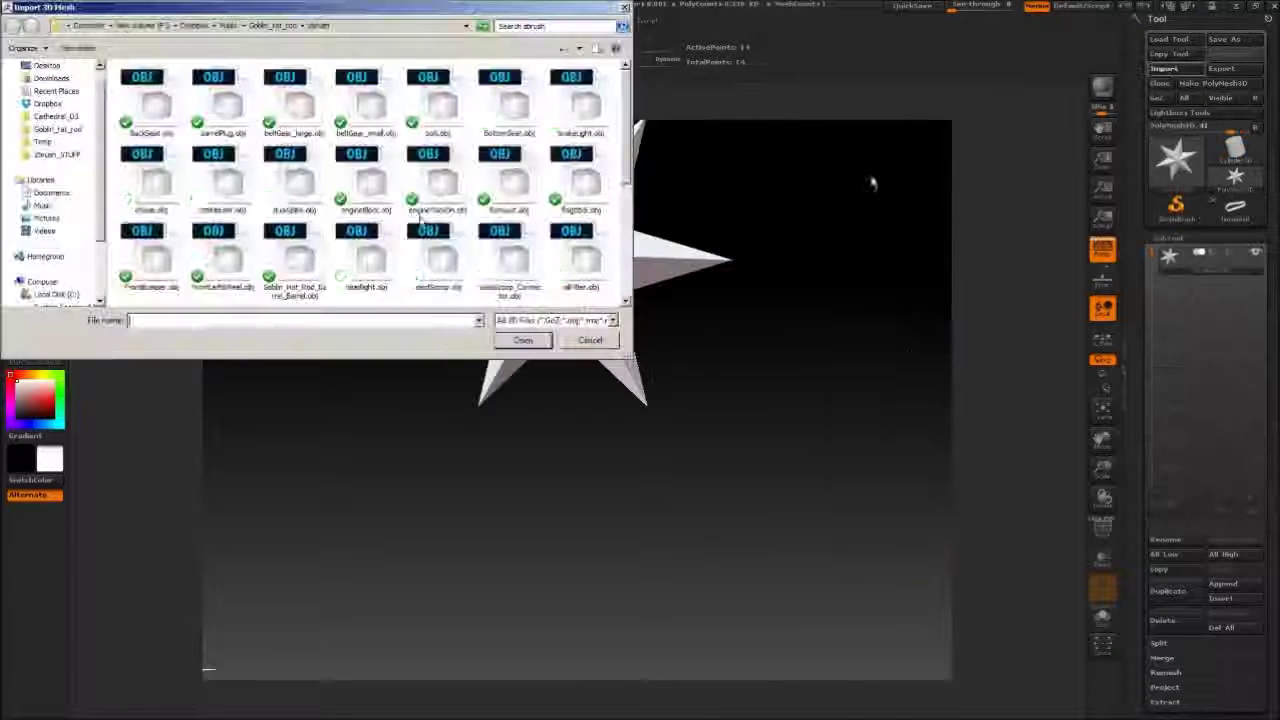
pyautogui.click(300, 262)
pyautogui.press('Return')
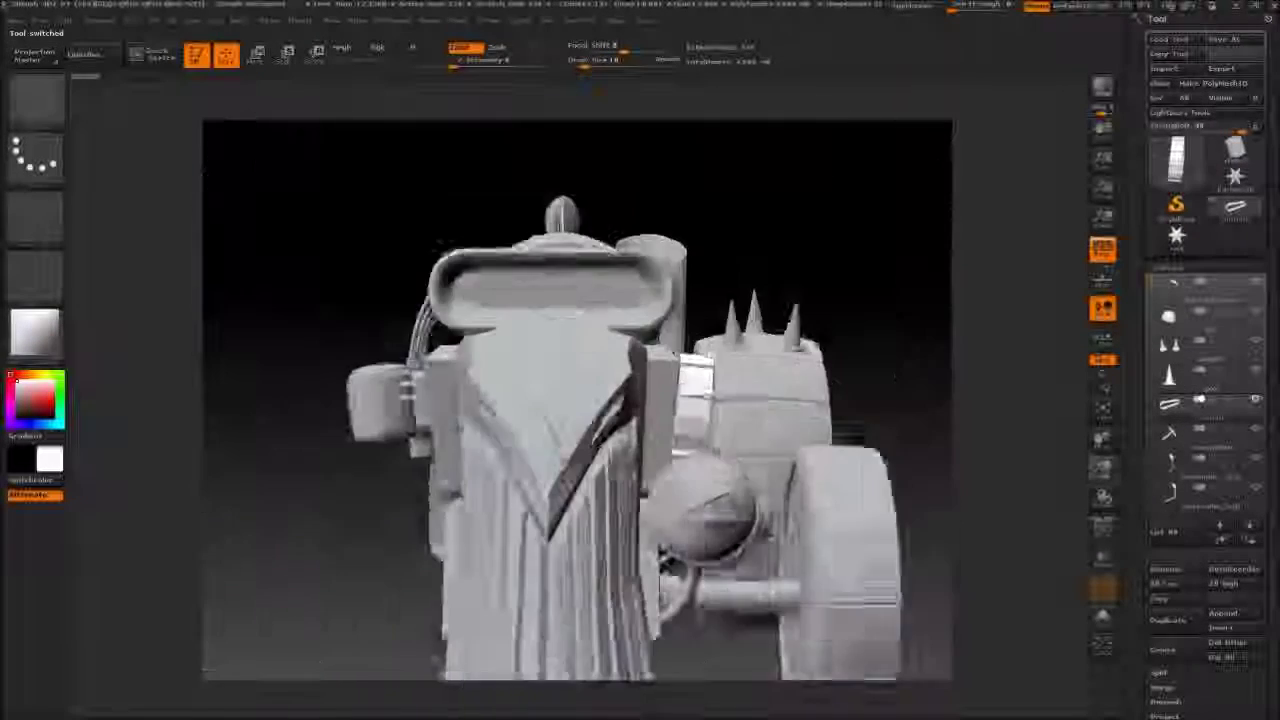
# Import the vent mesh again and insert it into the rat rod as a subtool.
pyautogui.keyDown('alt'); pyautogui.moveTo(869, 300); pyautogui.dragTo(722, 408); pyautogui.keyUp('alt')
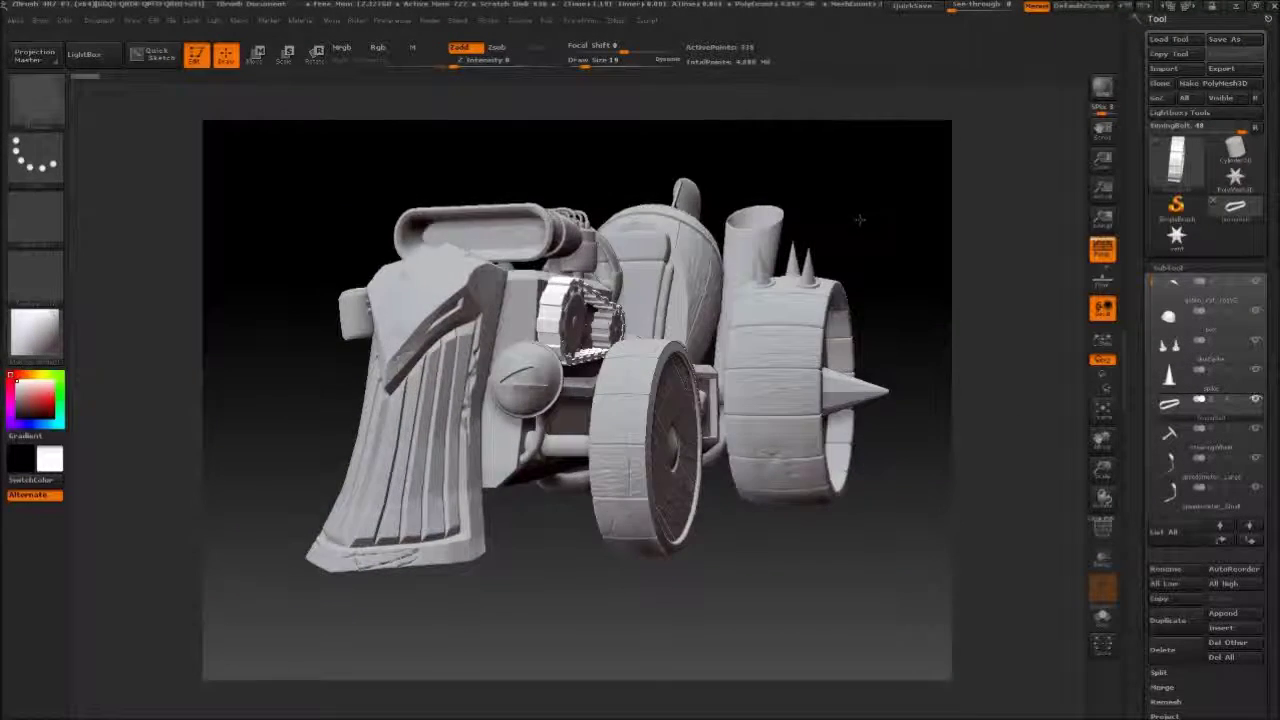
pyautogui.keyDown('alt'); pyautogui.moveTo(860, 220); pyautogui.dragTo(787, 327); pyautogui.keyUp('alt')
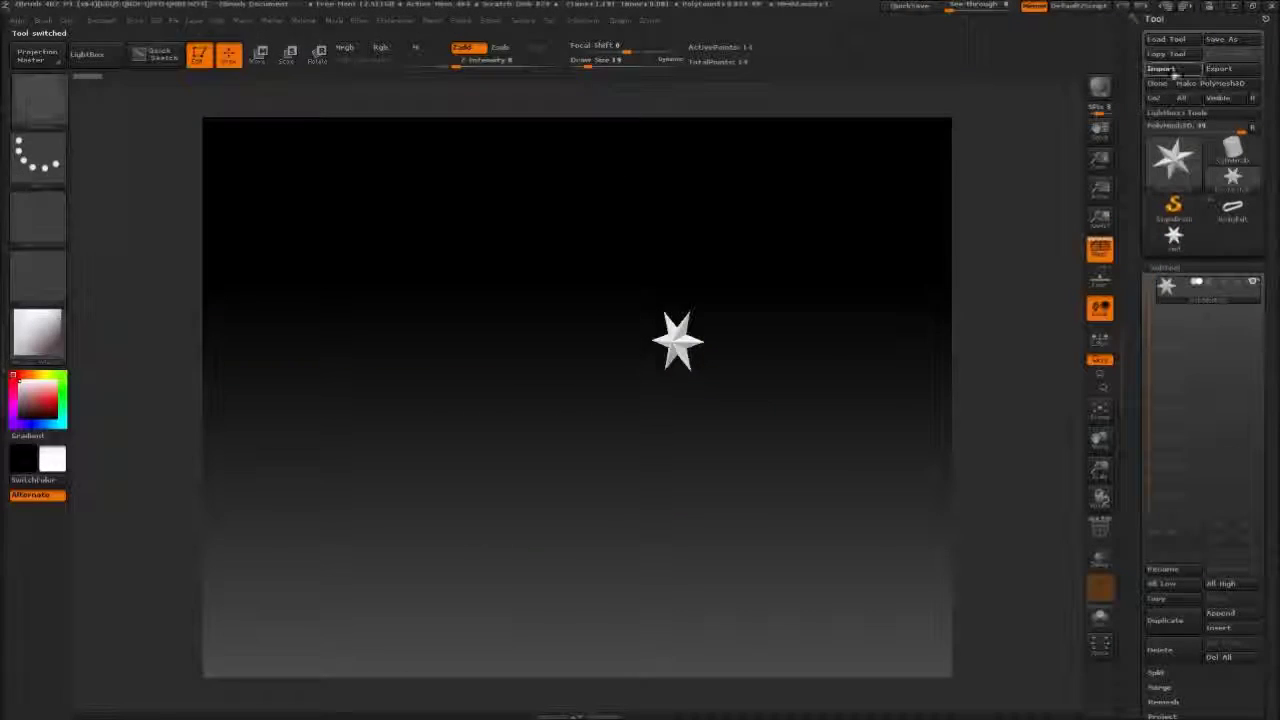
pyautogui.click(1163, 69)
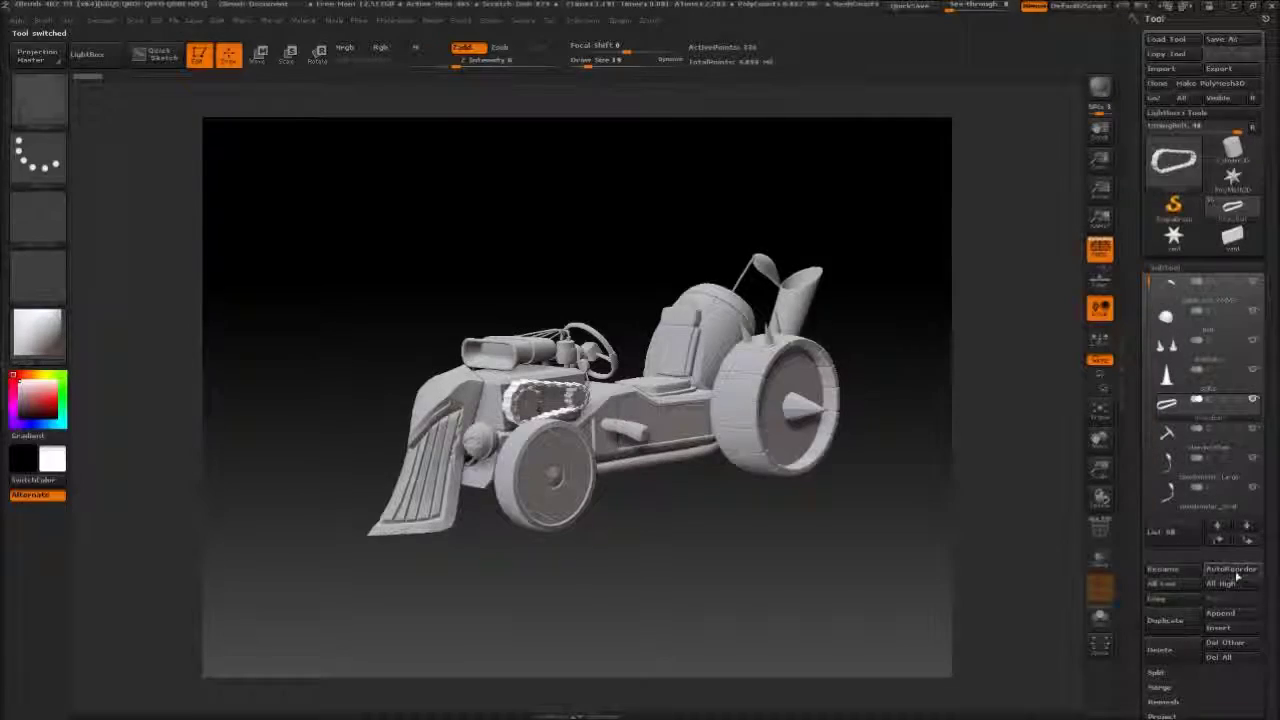
pyautogui.click(1226, 629)
pyautogui.click(917, 430)
# Select the timingBelt subtool and isolate it for inspection.
pyautogui.keyDown('alt'); pyautogui.moveTo(809, 500); pyautogui.dragTo(825, 550); pyautogui.keyUp('alt')
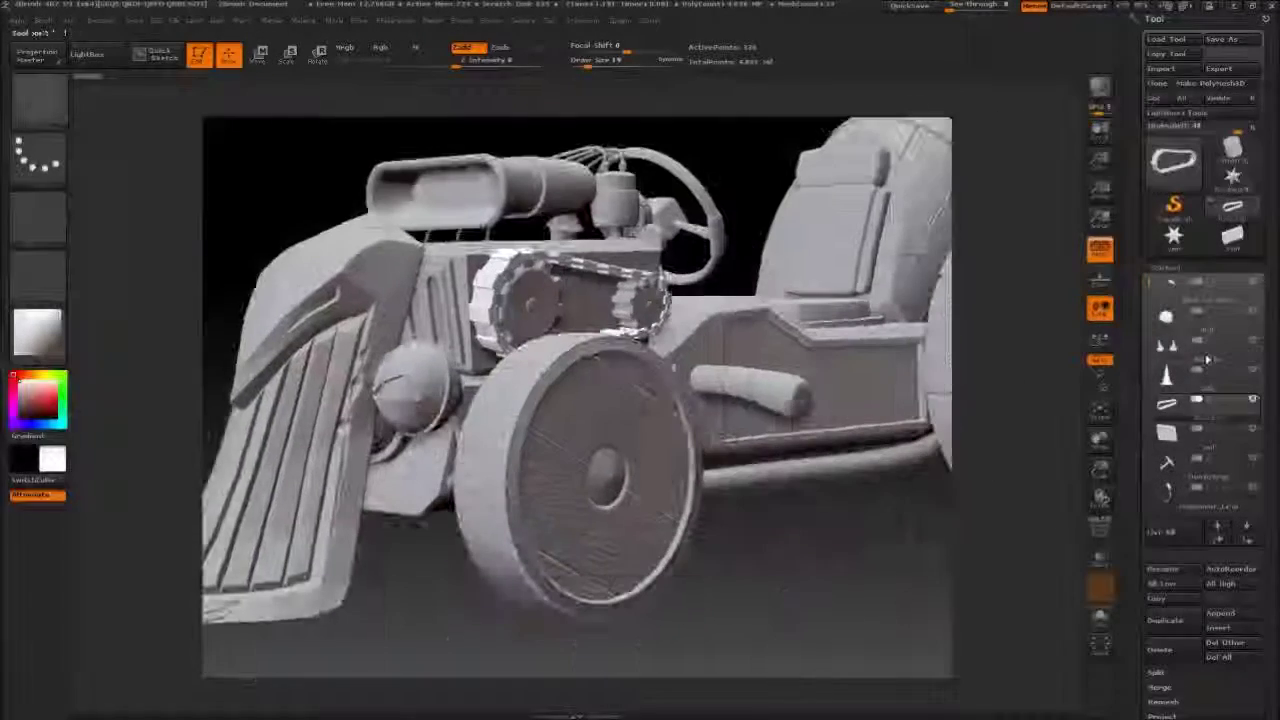
pyautogui.click(1200, 370)
pyautogui.click(1178, 408)
pyautogui.moveTo(888, 460); pyautogui.dragTo(954, 514)
pyautogui.click(1256, 403)
pyautogui.moveTo(790, 376); pyautogui.dragTo(720, 318)
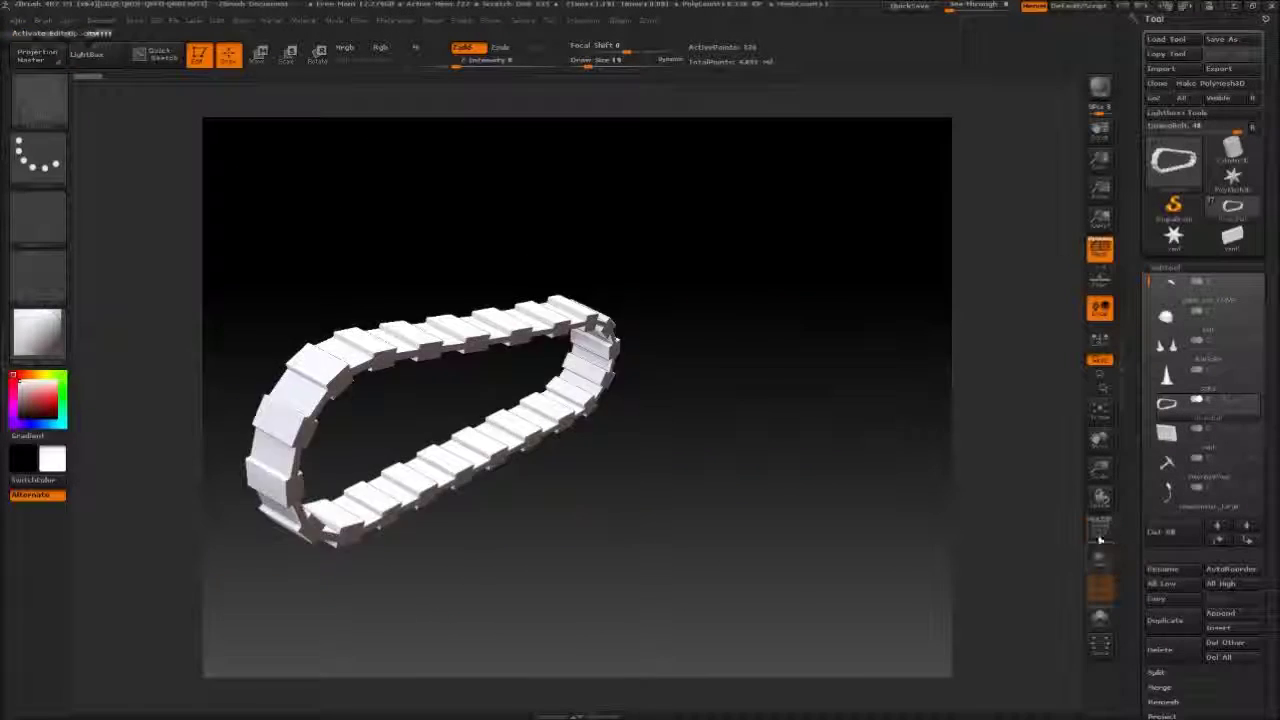
# Subdivide the timing belt to level 5 with smoothing turned off.
pyautogui.click(1166, 268)
pyautogui.click(1168, 283)
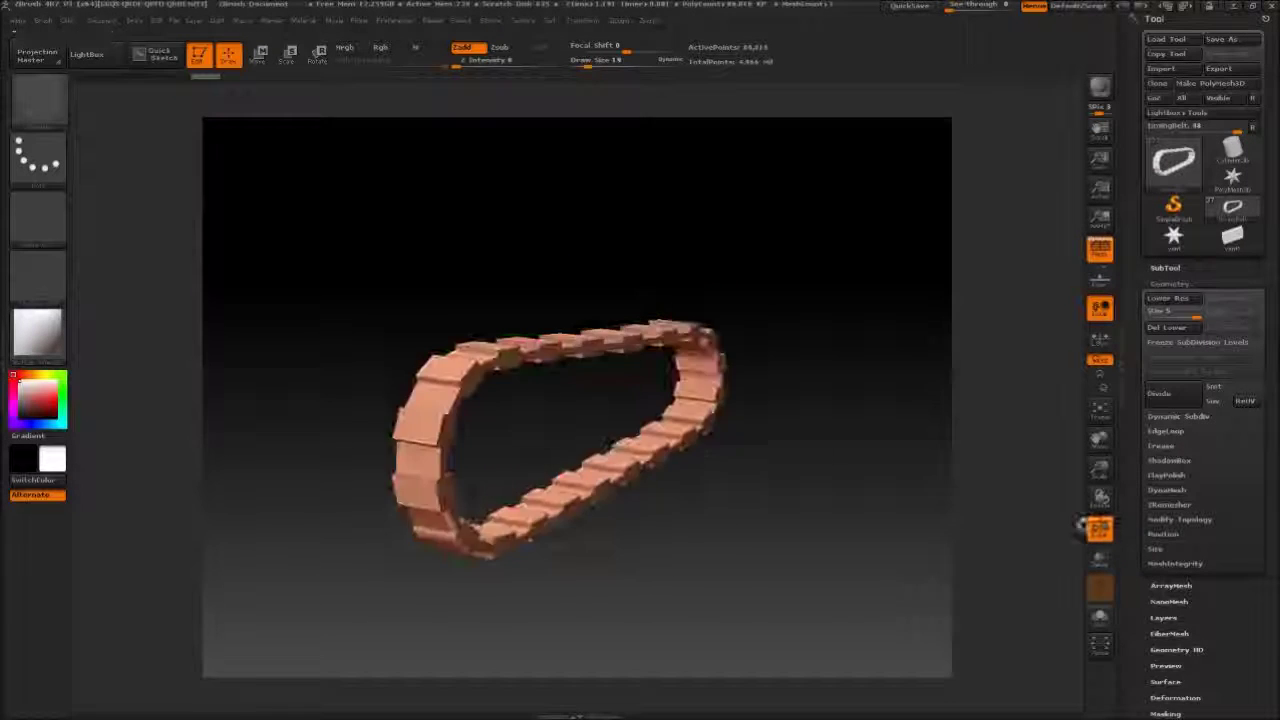
# Select the vent subtool and examine its slots before switching to Maya.
pyautogui.click(1165, 269)
pyautogui.click(1168, 385)
pyautogui.moveTo(760, 232); pyautogui.dragTo(770, 297)
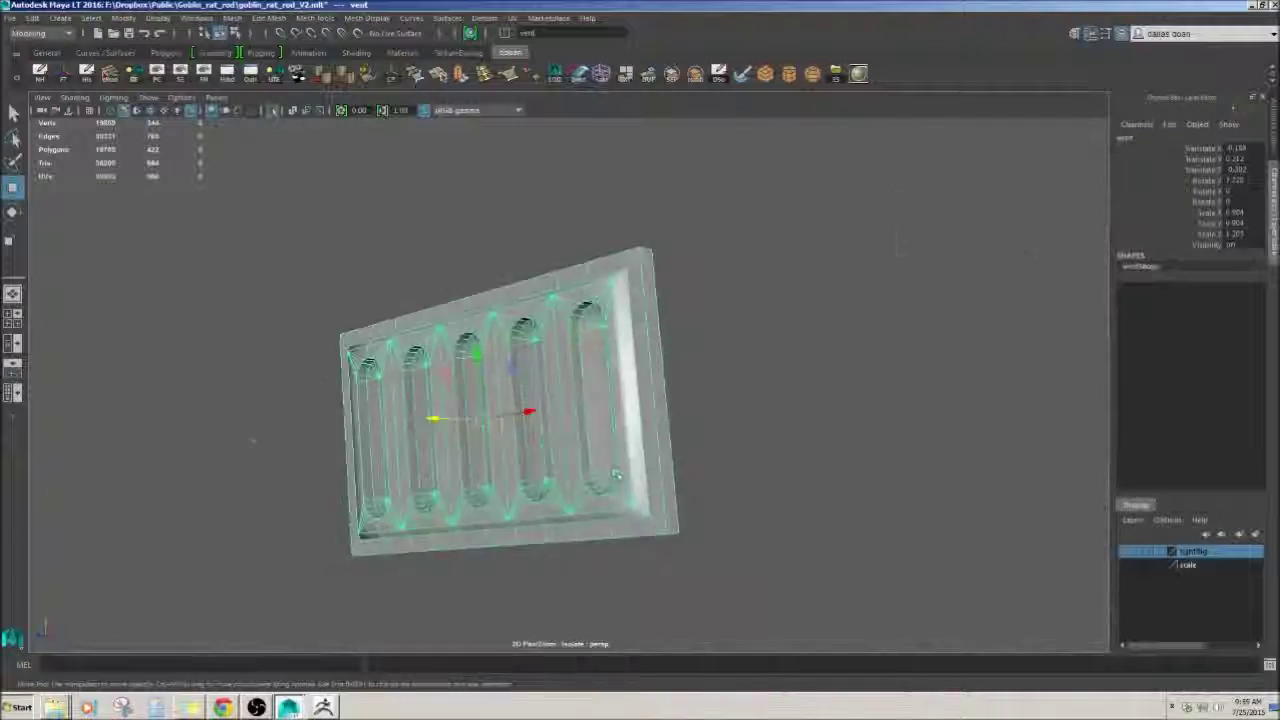
# Inspect the vent's slots in Maya, return it to object mode and export it.
pyautogui.scroll(5, 593, 457)
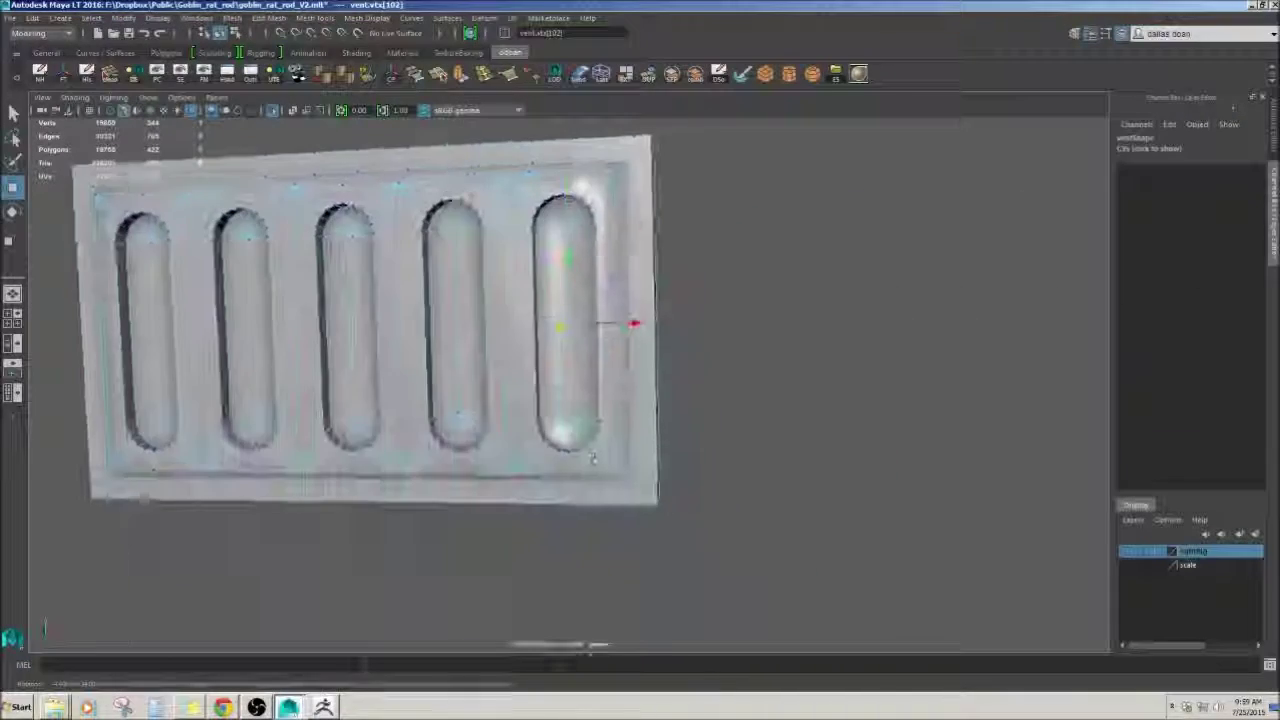
pyautogui.keyDown('alt'); pyautogui.moveTo(593, 457); pyautogui.dragTo(650, 400); pyautogui.keyUp('alt')
pyautogui.press('F8')
pyautogui.scroll(-5, 657, 394)
pyautogui.keyDown('alt'); pyautogui.moveTo(657, 394); pyautogui.dragTo(665, 432, button='middle'); pyautogui.keyUp('alt')
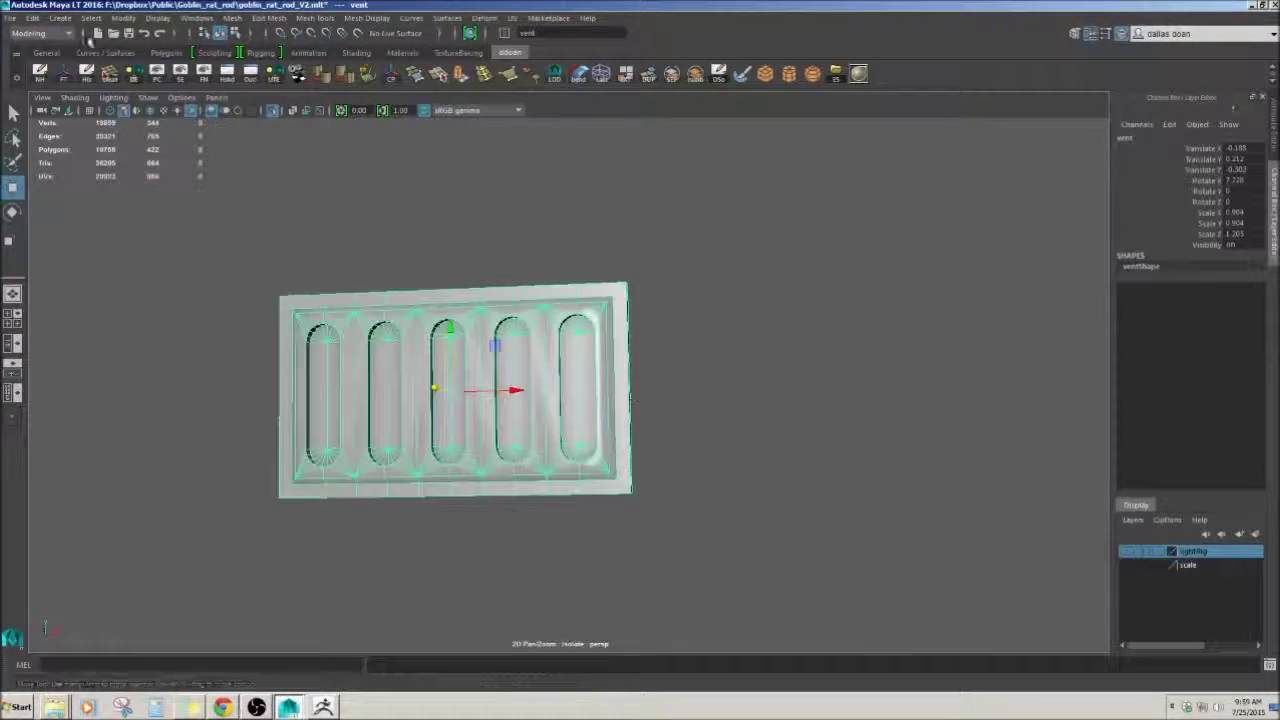
pyautogui.click(11, 18)
pyautogui.click(50, 173)
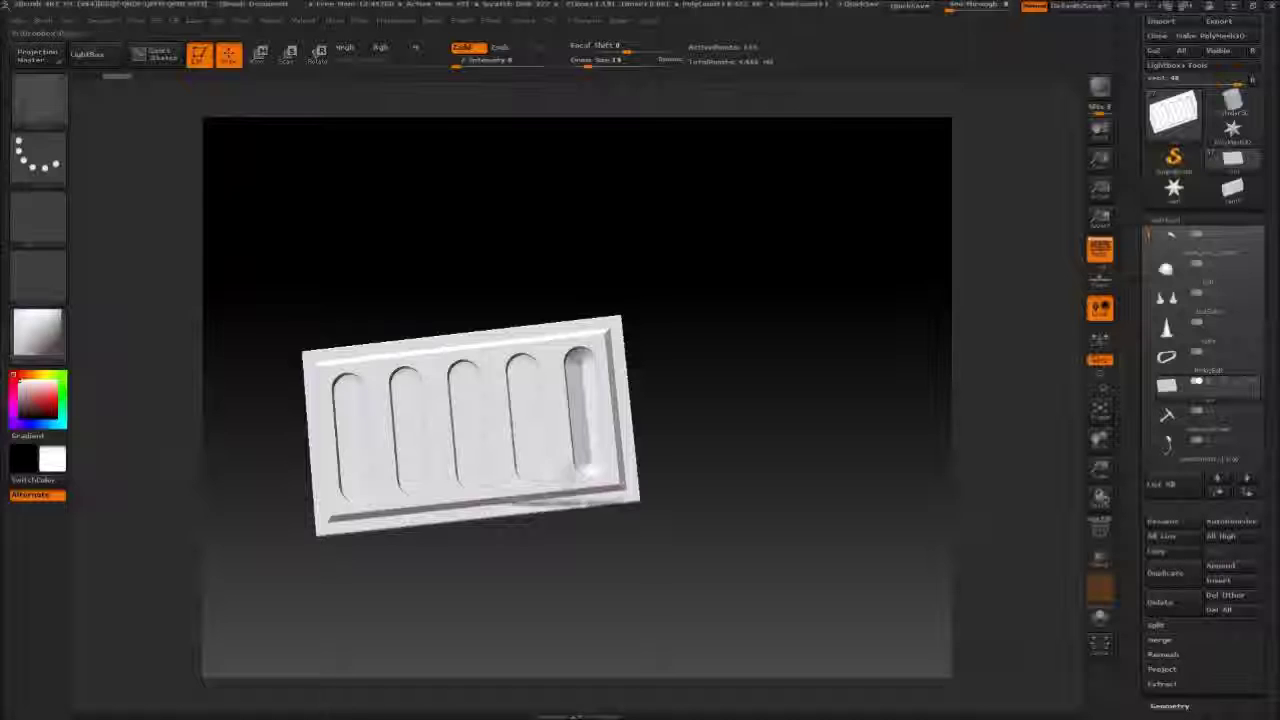
# Insert the exported vent mesh into the rat rod and delete the timingBelt subtool.
pyautogui.click(1173, 188)
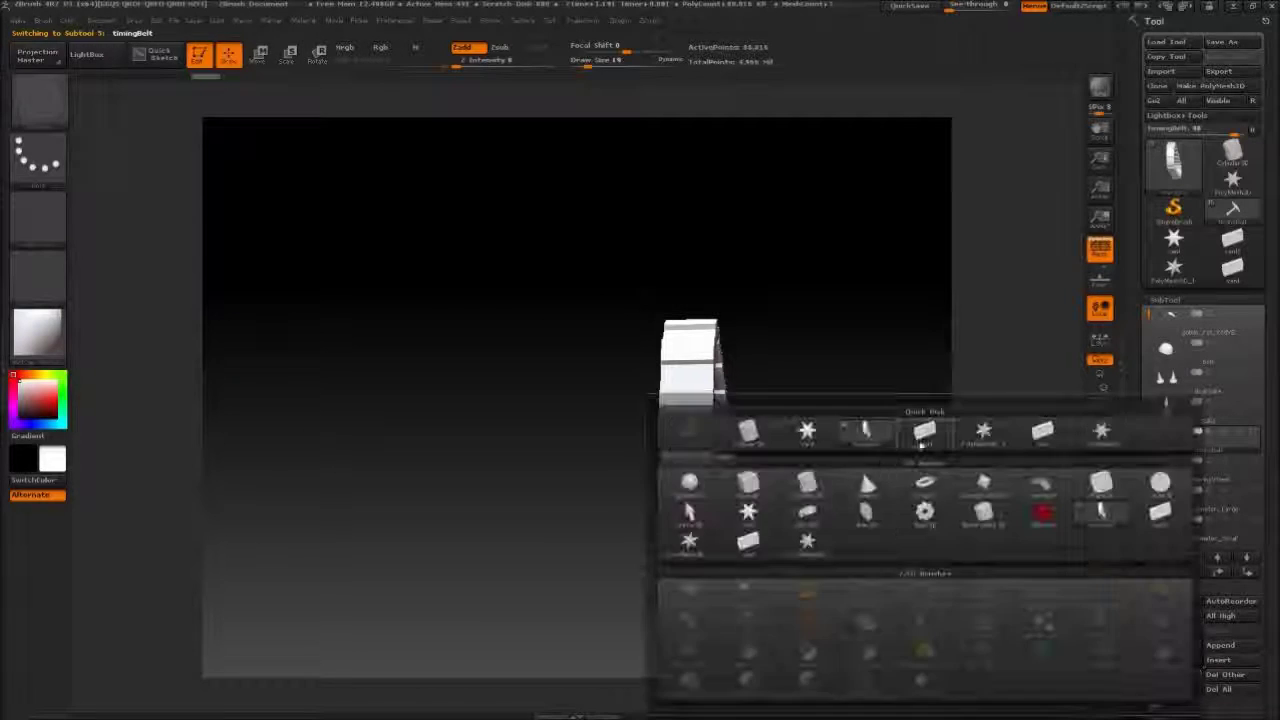
pyautogui.click(919, 441)
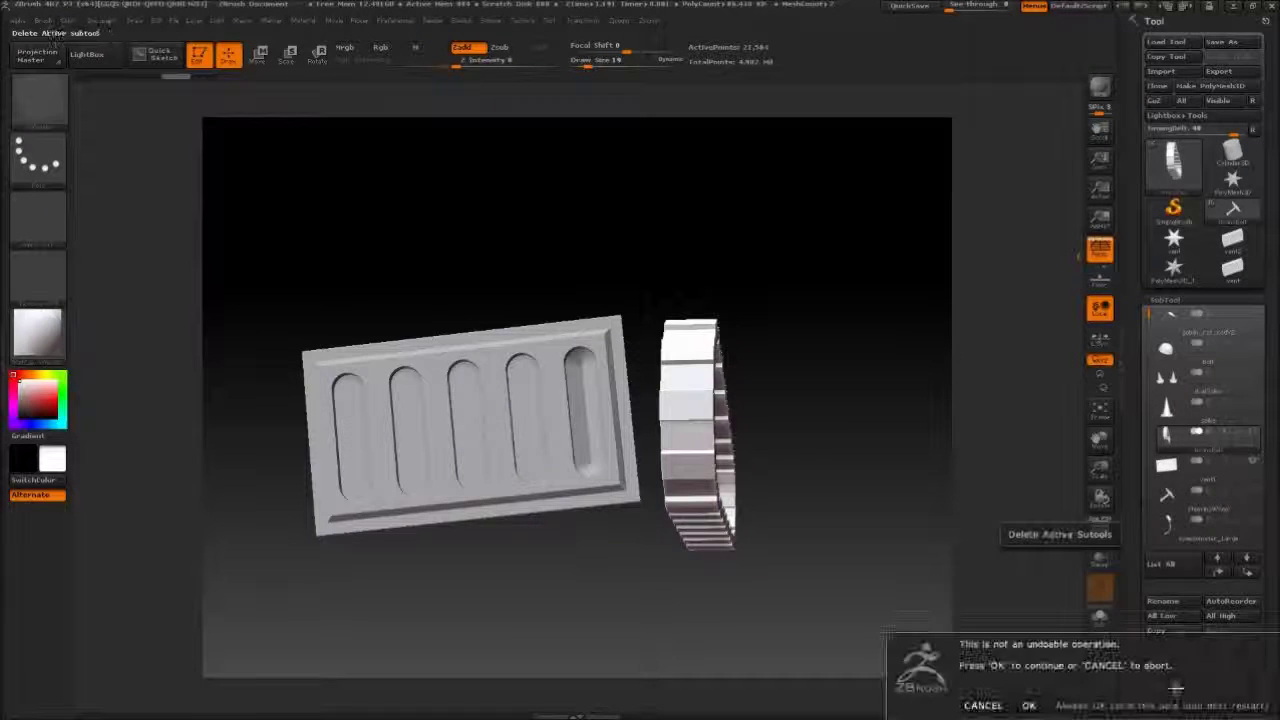
pyautogui.click(1029, 706)
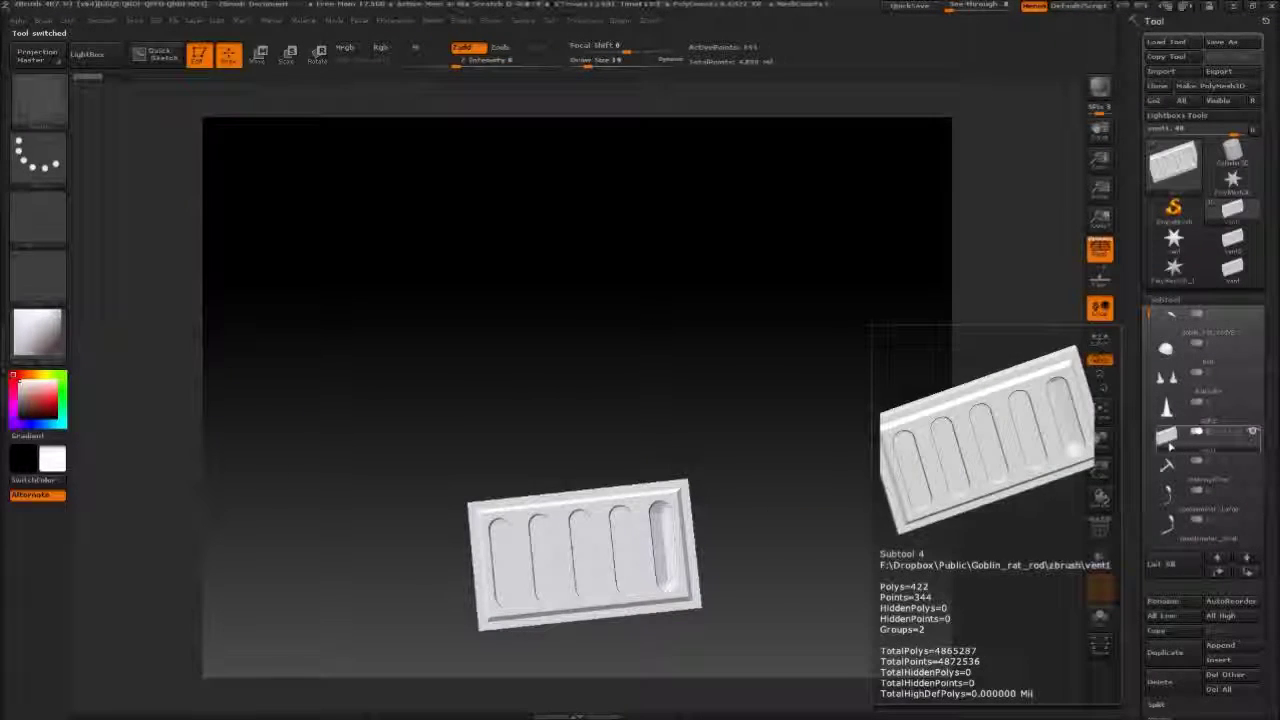
# Delete the vent1 subtool from the rat rod.
pyautogui.click(1186, 43)
pyautogui.doubleClick(153, 130)
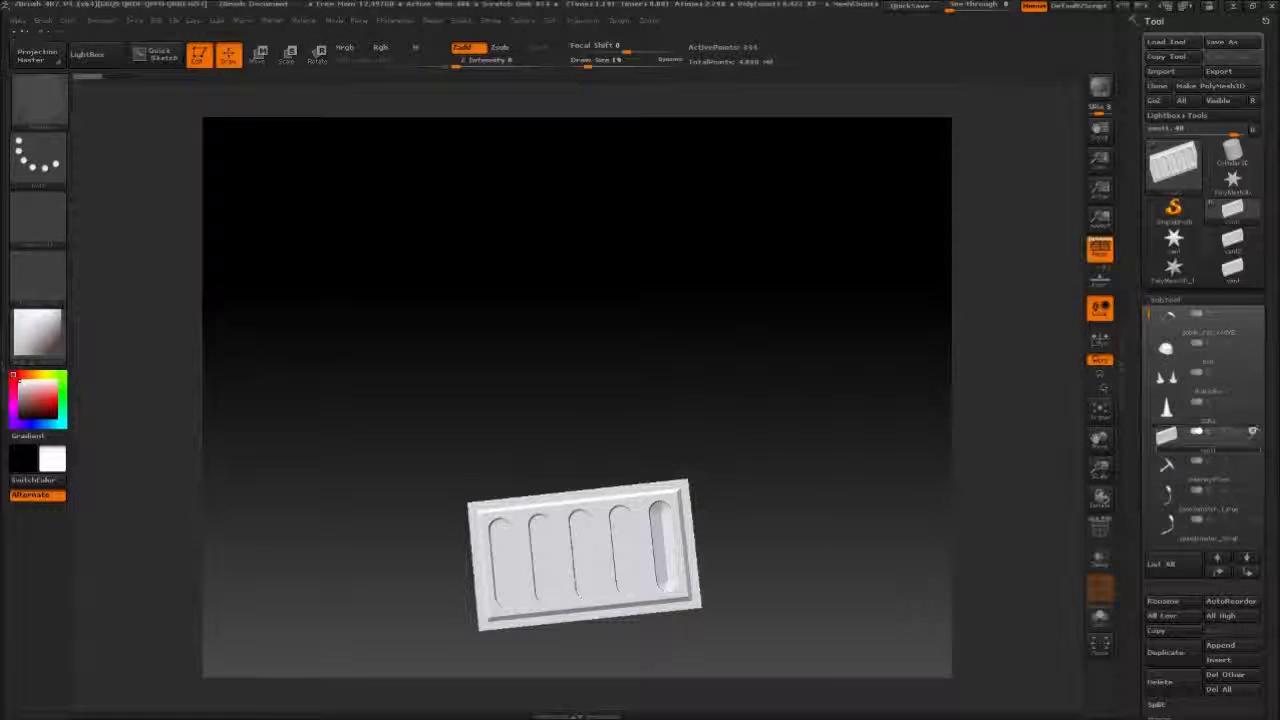
pyautogui.click(1025, 706)
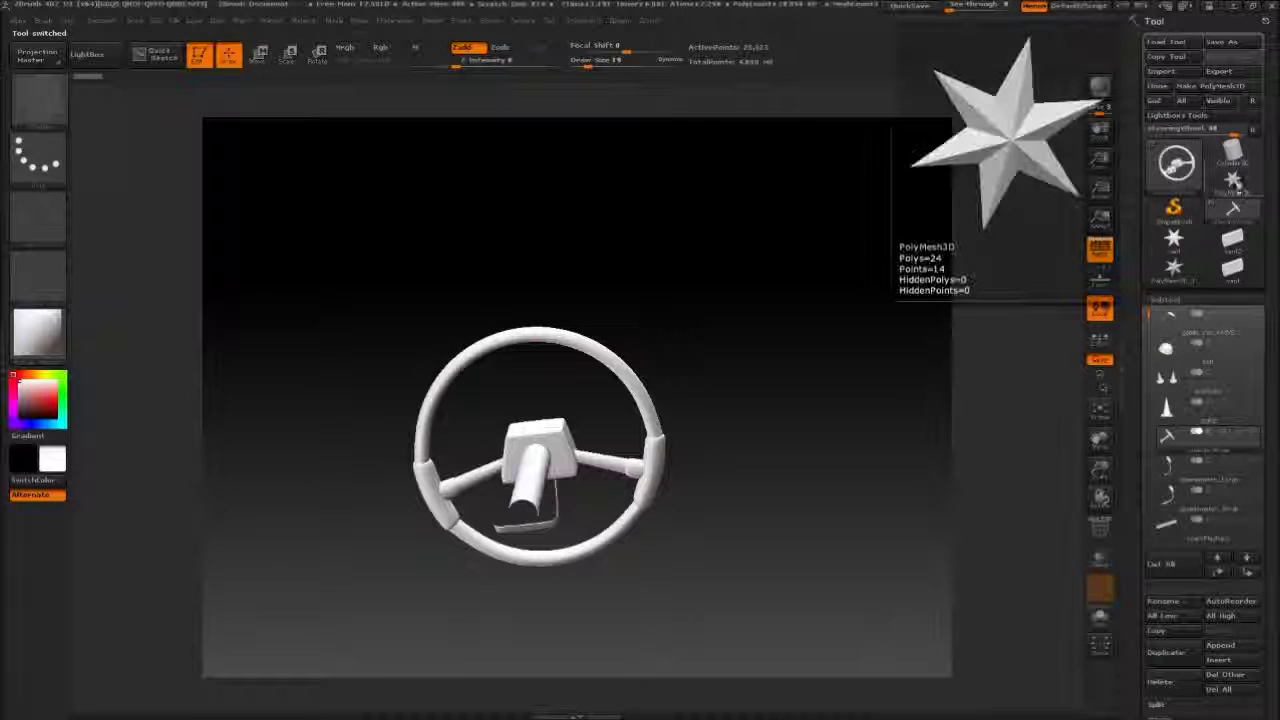
# Import the timing belt mesh into the PolyMesh3D star and insert it into the rat rod beneath the steering wheel.
pyautogui.click(1236, 180)
pyautogui.click(1165, 41)
pyautogui.doubleClick(371, 172)
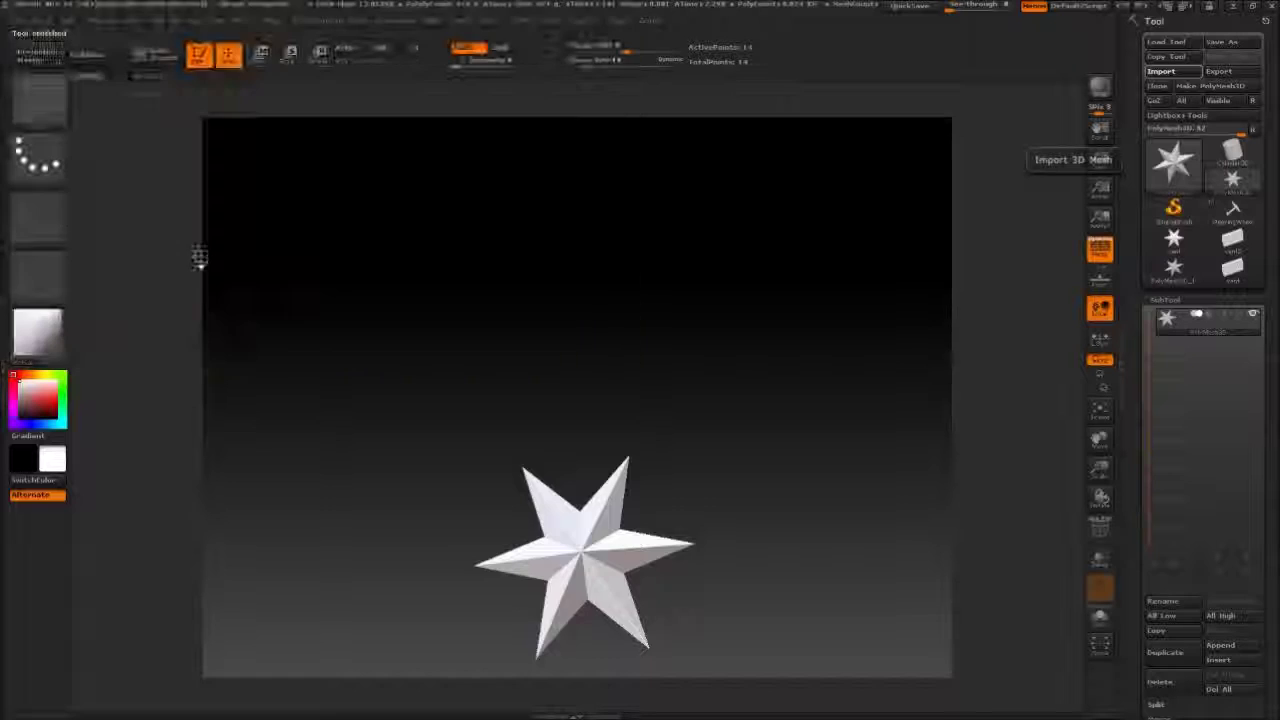
pyautogui.moveTo(1270, 632); pyautogui.dragTo(1270, 587)
pyautogui.click(1219, 644)
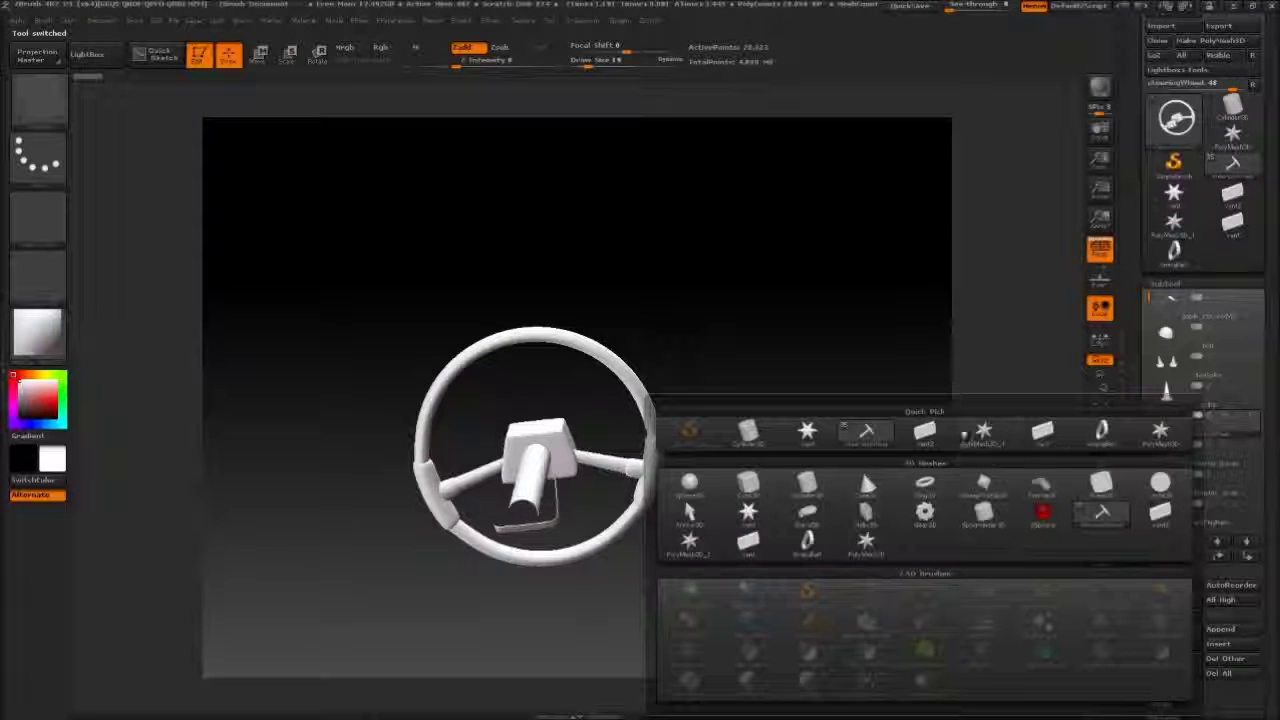
pyautogui.click(1098, 430)
# Show the rest of the rat rod, select the timingBelt subtool and check the belt's placement beside the engine.
pyautogui.click(1169, 453)
pyautogui.click(1172, 425)
pyautogui.click(1253, 424)
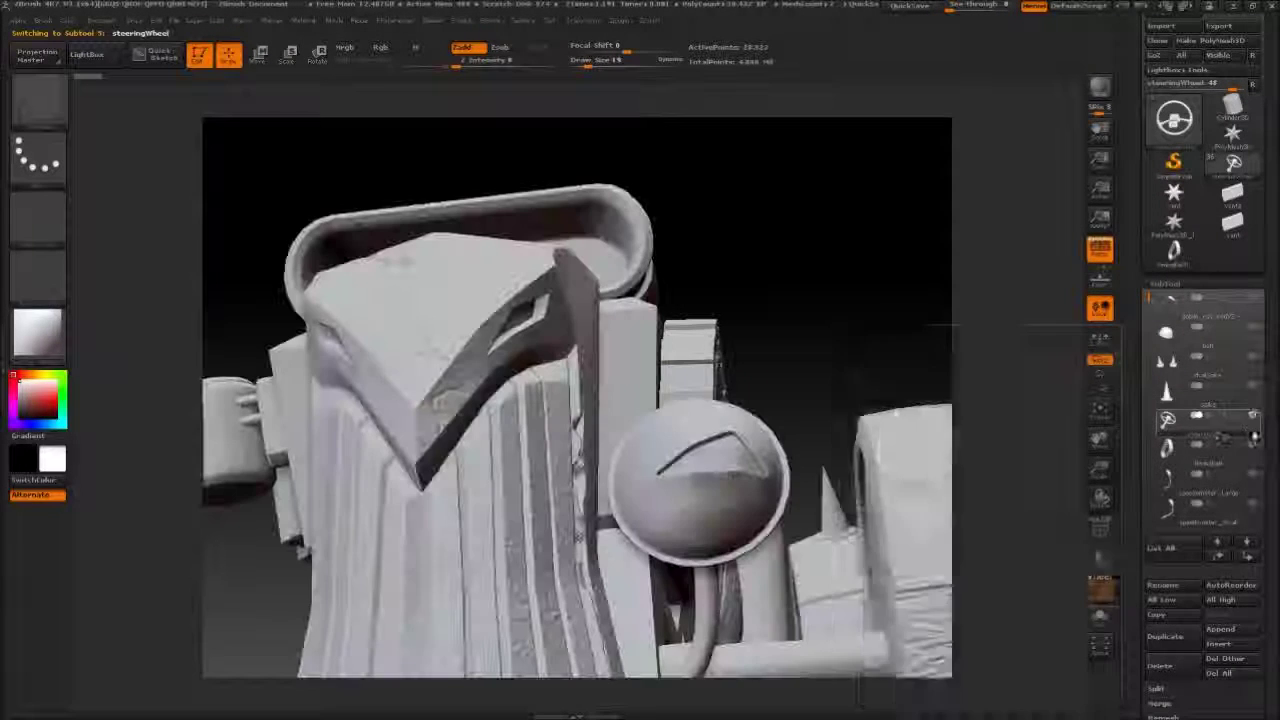
pyautogui.click(1172, 449)
pyautogui.click(1175, 427)
pyautogui.click(1251, 424)
pyautogui.click(1200, 444)
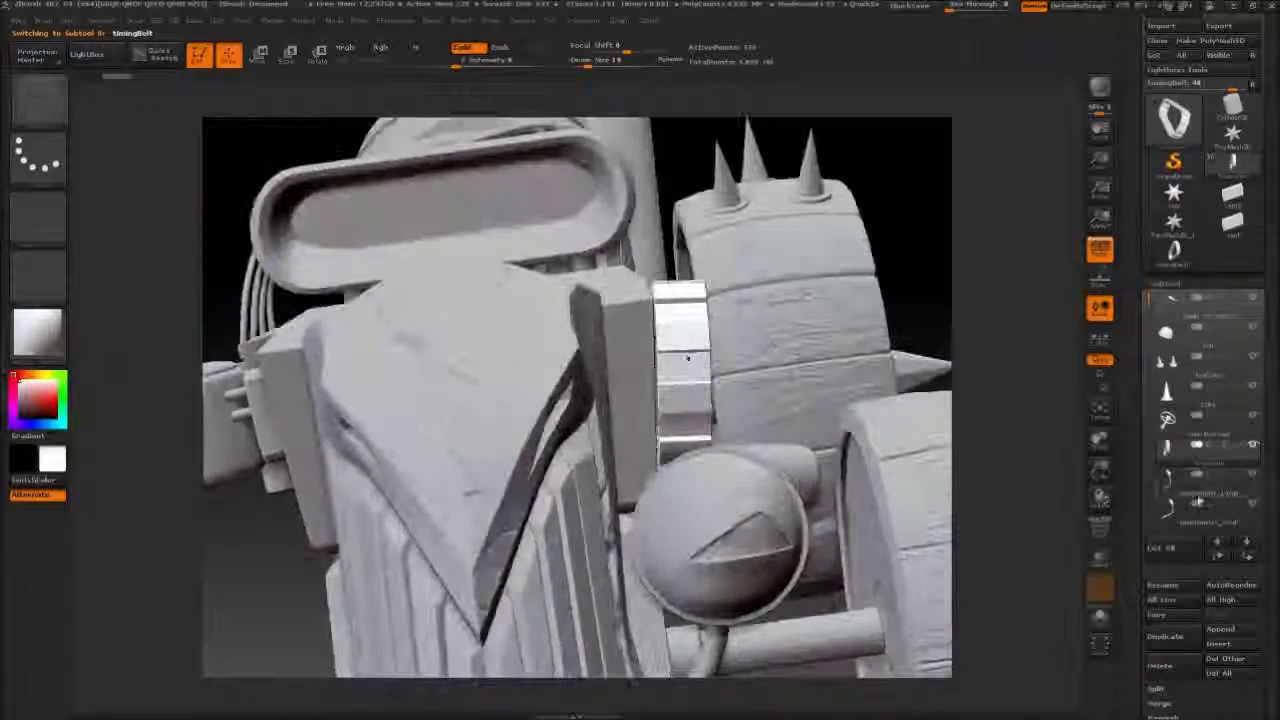
# Import the exported vent mesh into the PolyMesh3D star and insert it into the rat rod beneath speedometer_Large.
pyautogui.click(1165, 476)
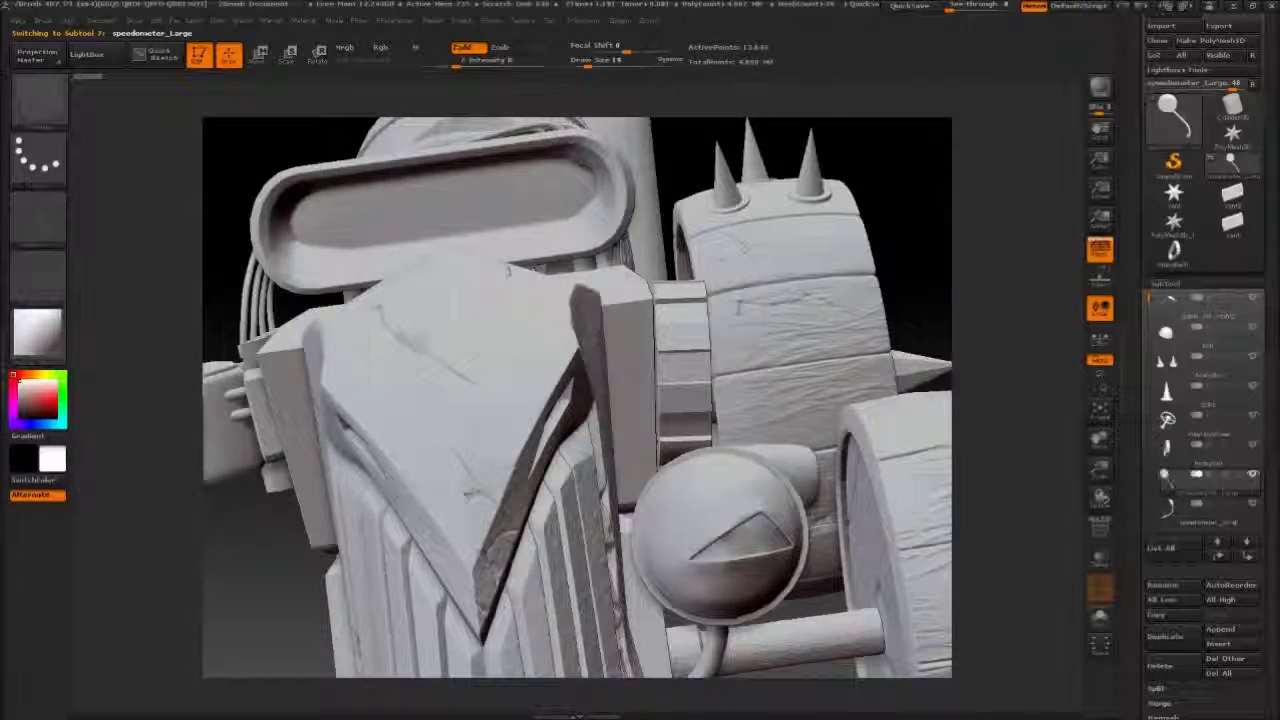
pyautogui.click(1220, 645)
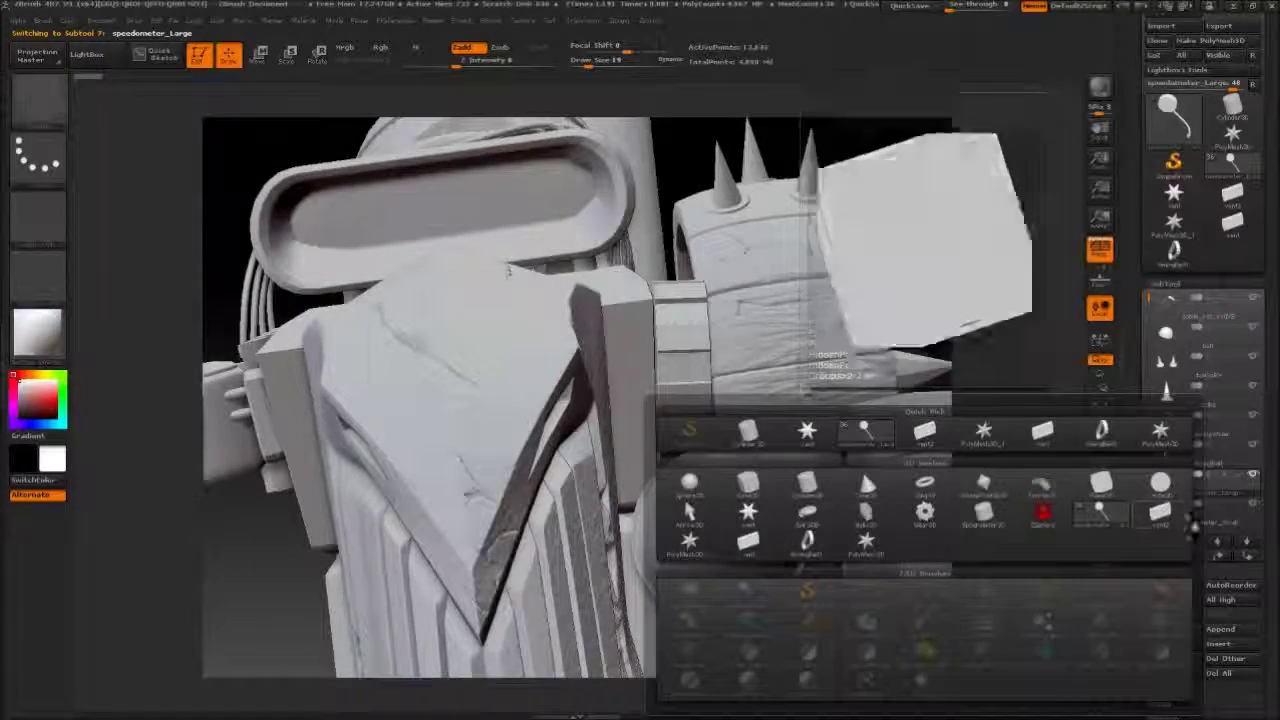
pyautogui.click(1232, 135)
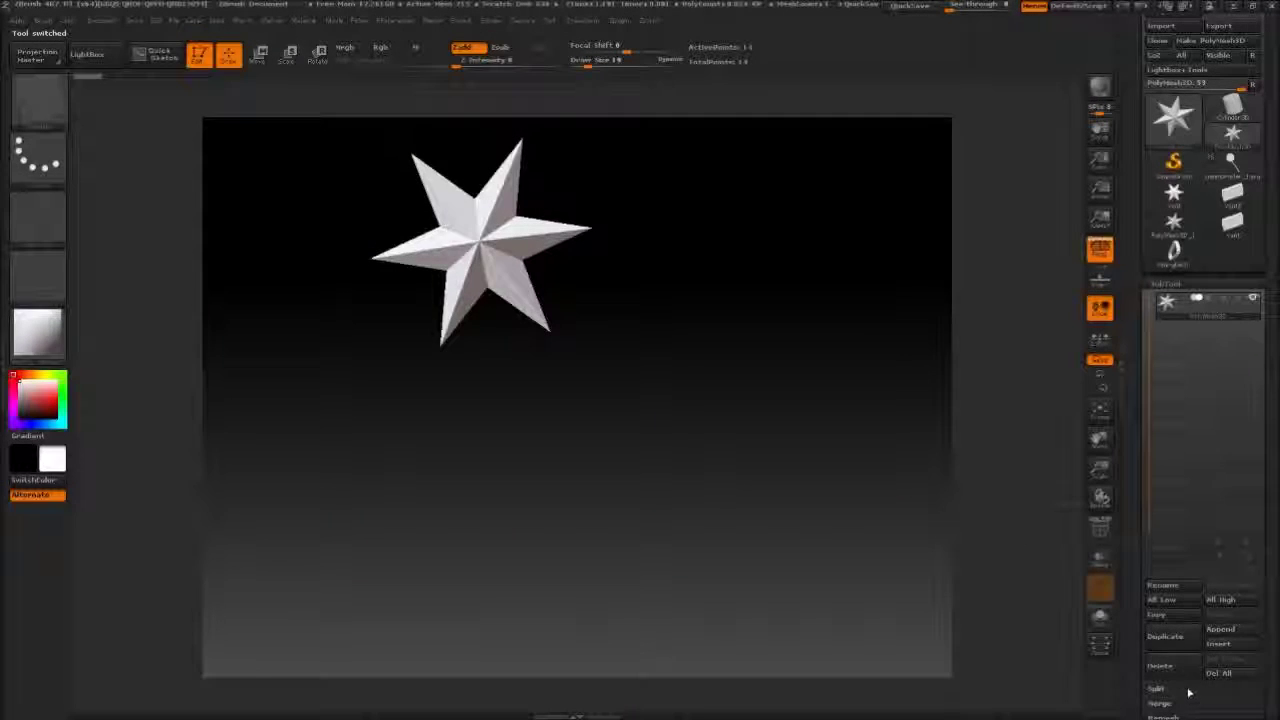
pyautogui.click(1160, 25)
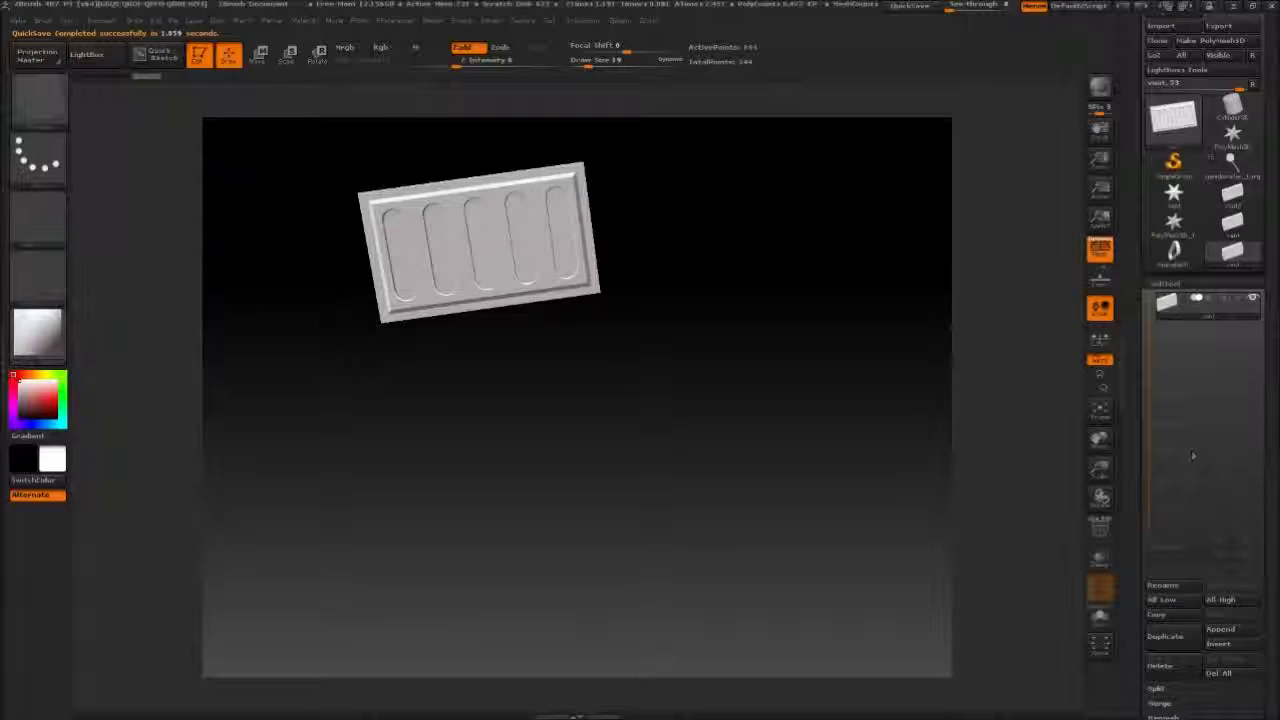
pyautogui.click(1232, 165)
pyautogui.click(1221, 630)
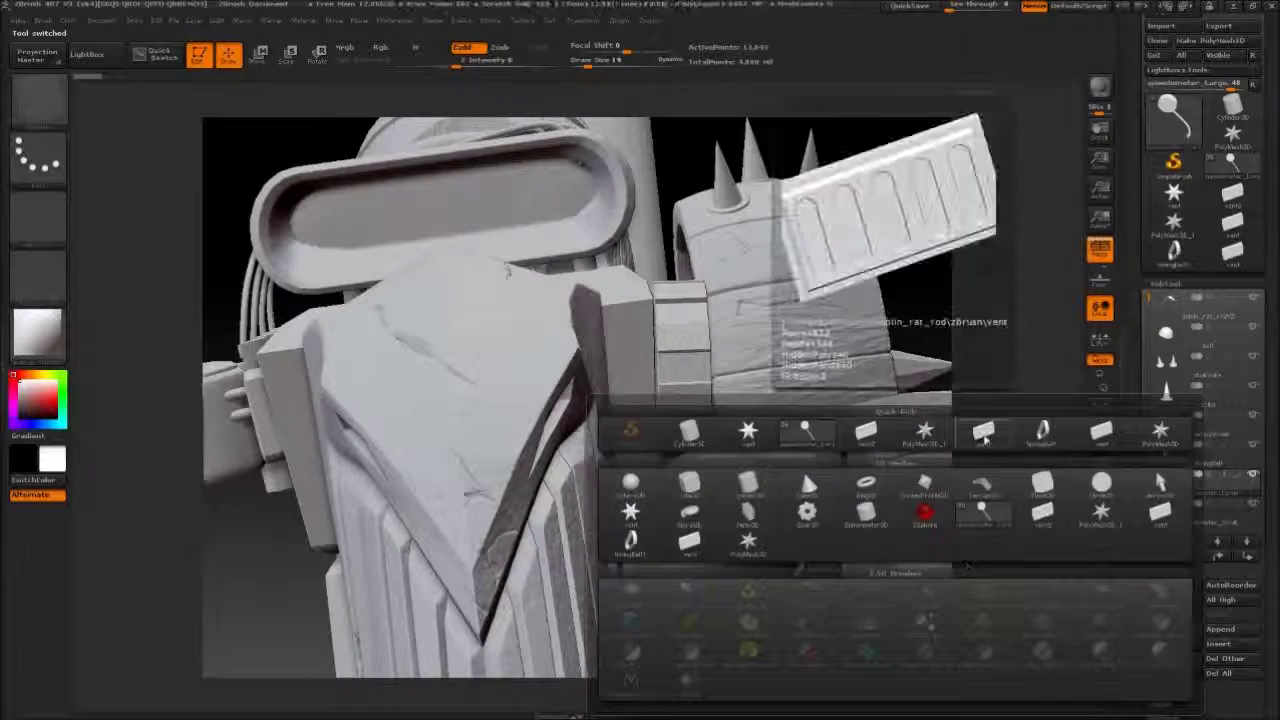
pyautogui.click(987, 441)
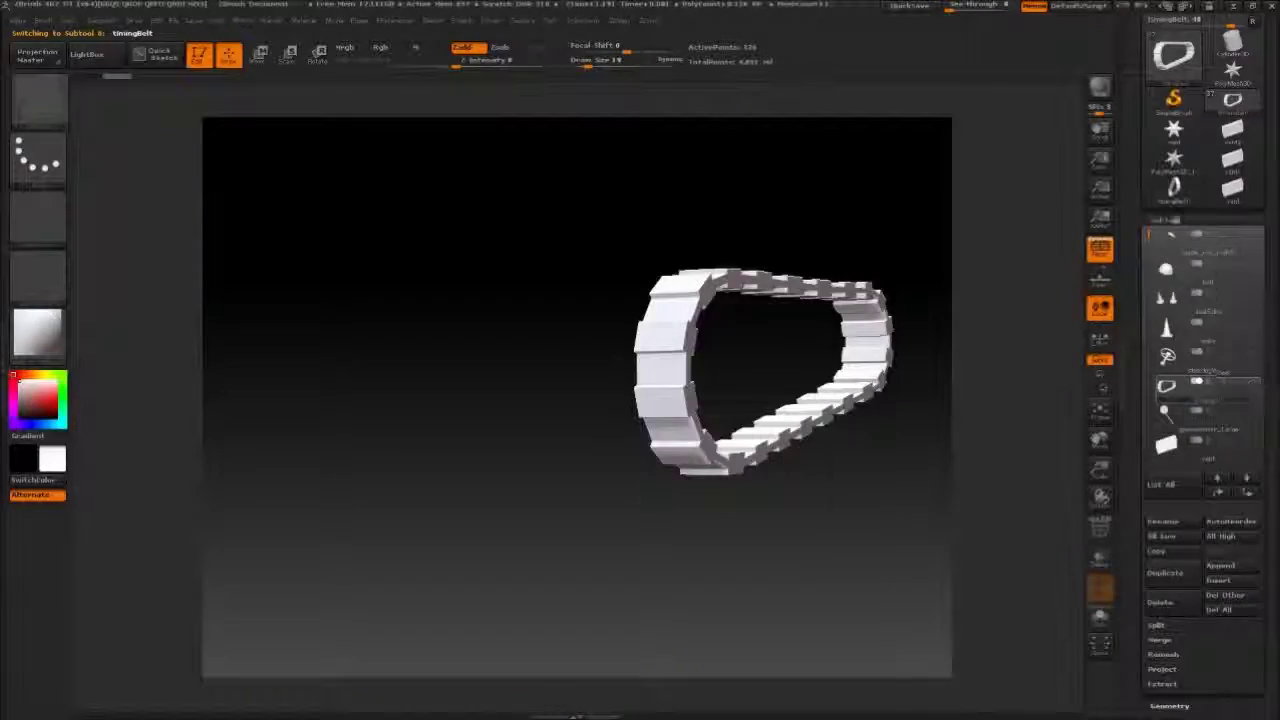
# Examine the isolated timing belt and the vent's wireframe, and look through the vent's geometry settings.
pyautogui.moveTo(770, 465); pyautogui.dragTo(788, 537)
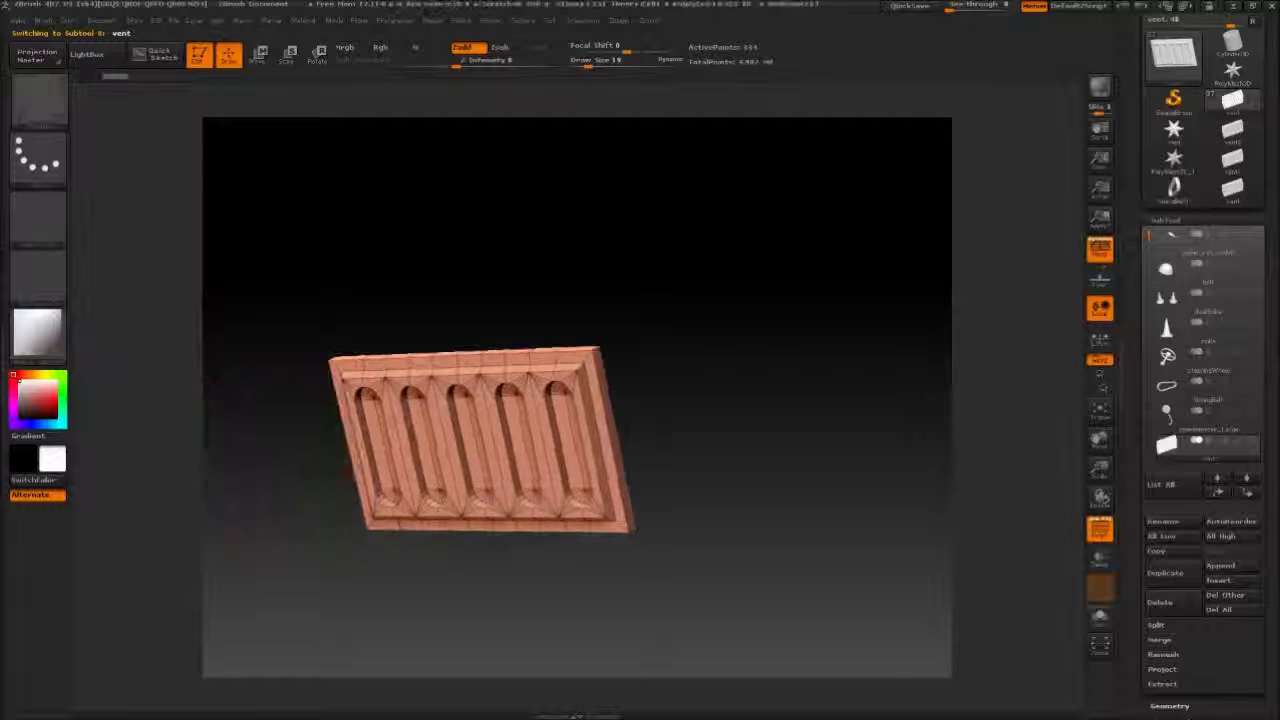
pyautogui.click(1162, 220)
pyautogui.click(1154, 238)
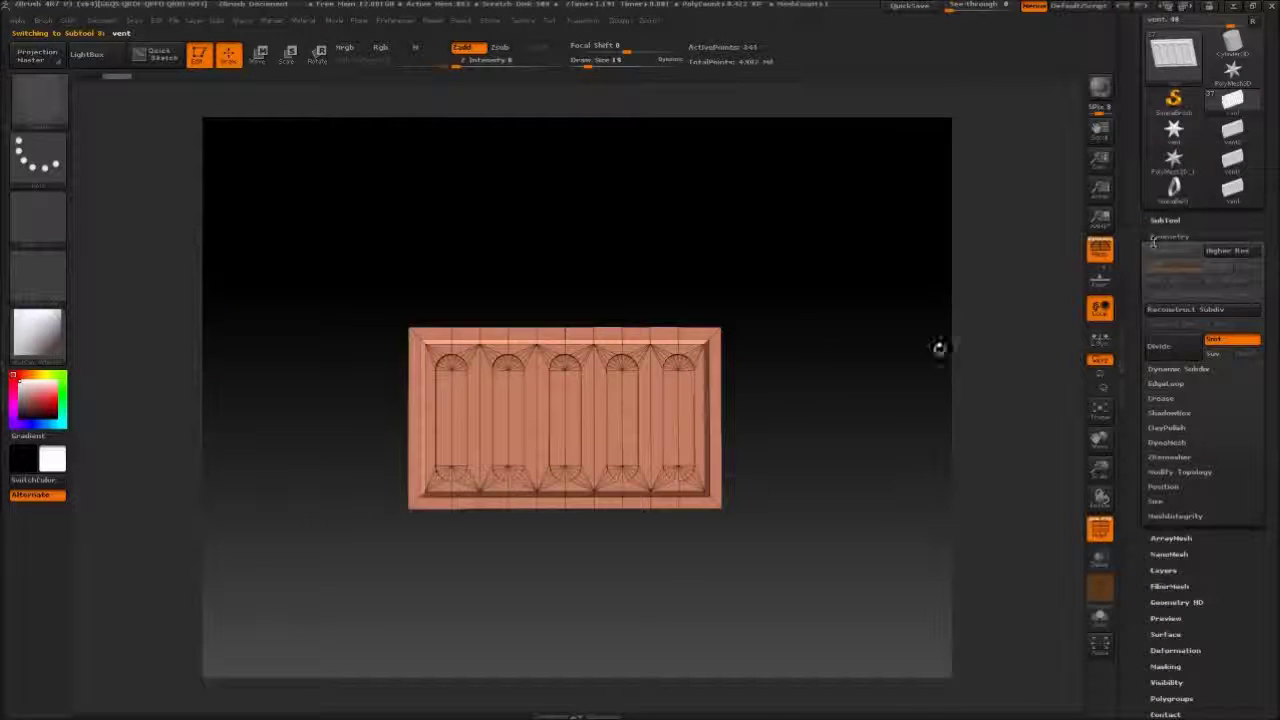
pyautogui.moveTo(613, 214); pyautogui.dragTo(634, 219)
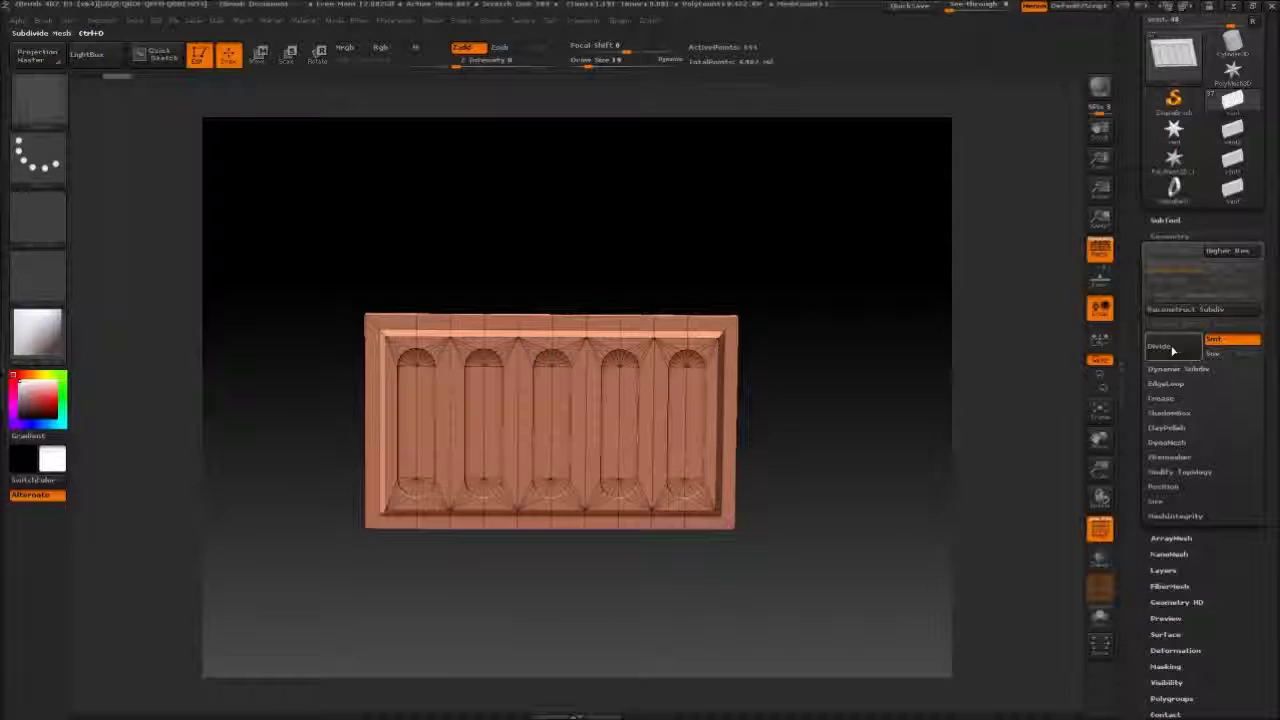
pyautogui.click(1165, 221)
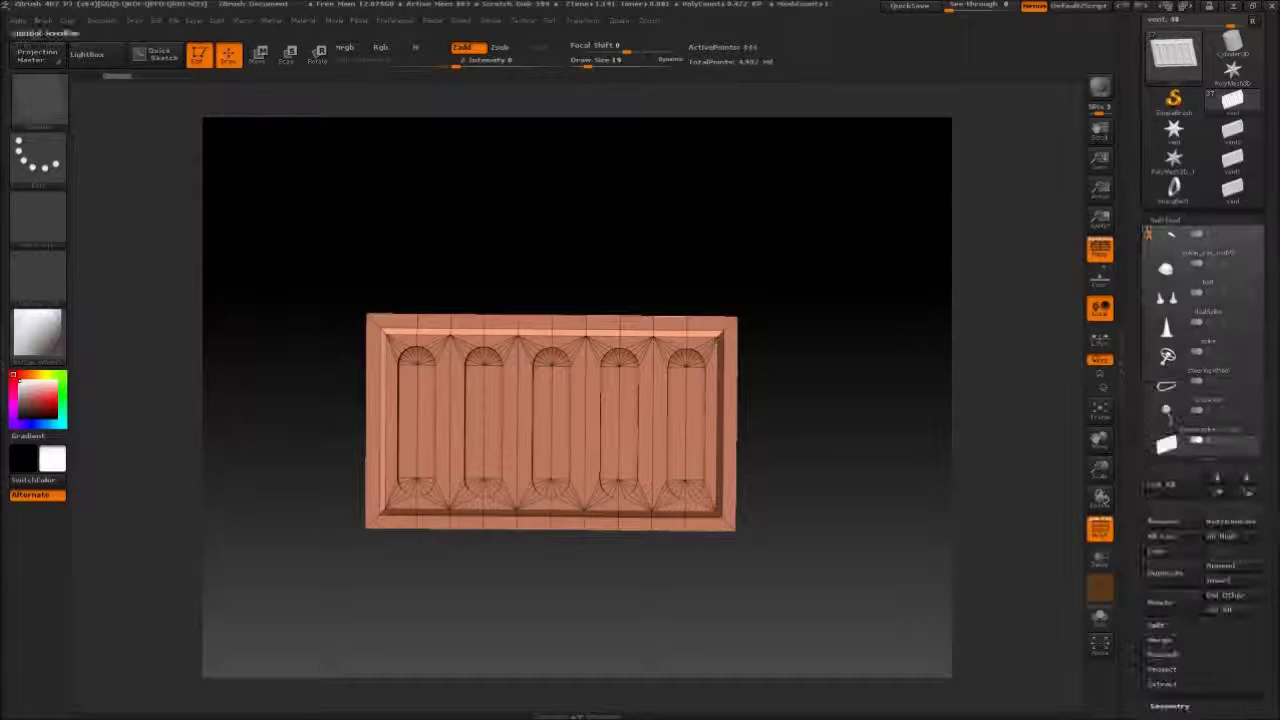
pyautogui.click(1168, 220)
# Insert an edge loop along the vent's outer frame.
pyautogui.moveTo(586, 240); pyautogui.dragTo(537, 166)
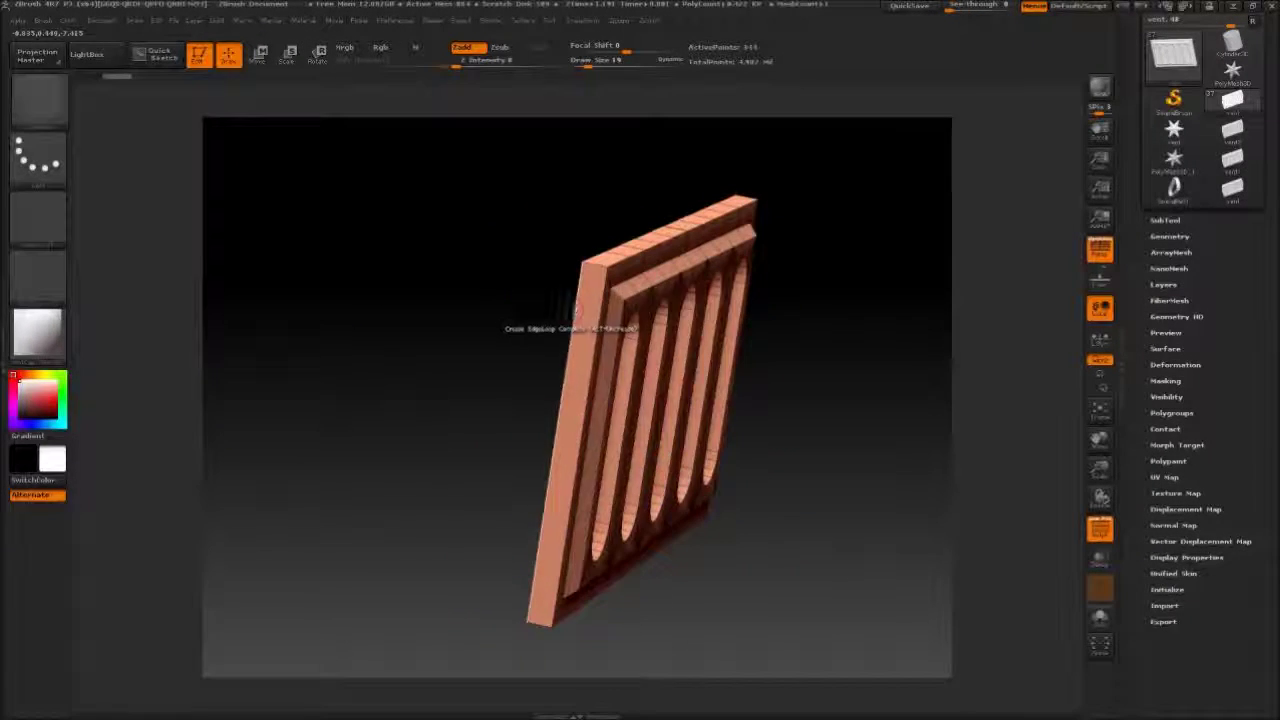
pyautogui.moveTo(454, 313)
pyautogui.mouseDown()
pyautogui.moveTo(430, 335)
pyautogui.moveTo(420, 323)
pyautogui.moveTo(448, 326)
pyautogui.mouseUp()
pyautogui.press('space')
pyautogui.moveTo(444, 427)
pyautogui.mouseDown()
pyautogui.moveTo(380, 374)
pyautogui.moveTo(465, 437)
pyautogui.mouseUp()
pyautogui.moveTo(341, 398); pyautogui.dragTo(527, 402)
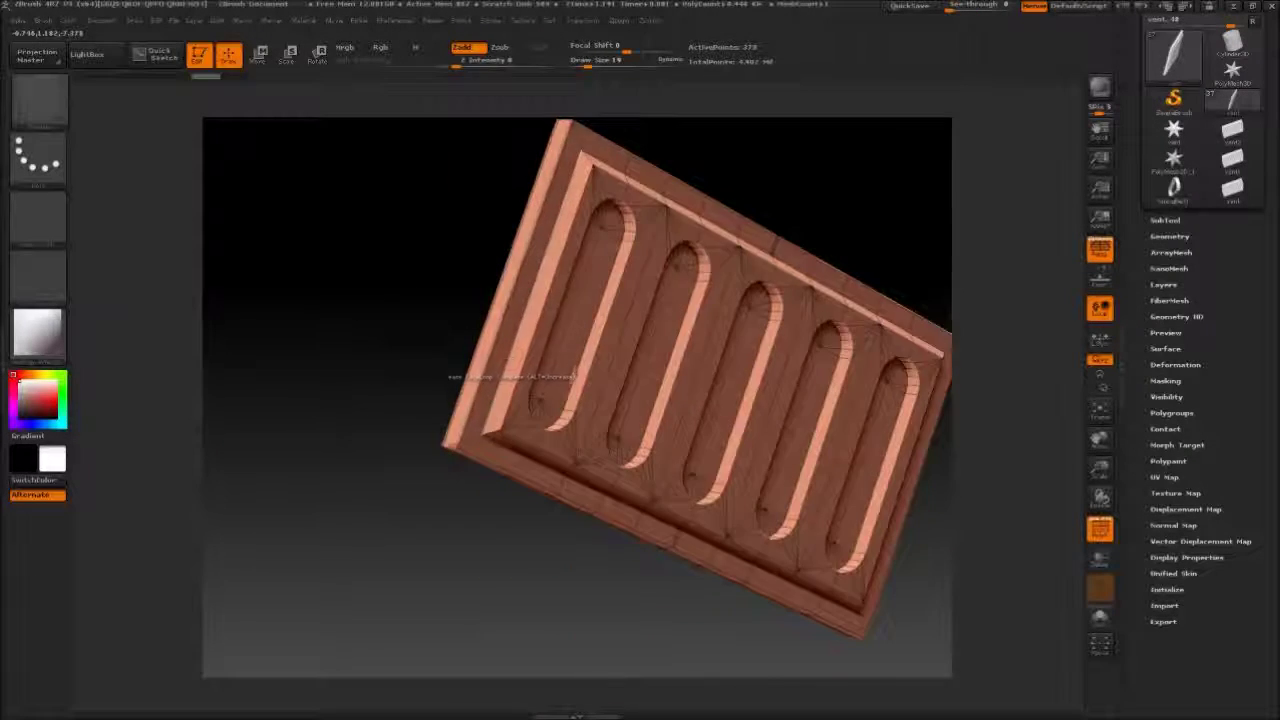
pyautogui.moveTo(438, 362); pyautogui.dragTo(540, 398)
# Try subdividing the vent and examine its slots and the edges along its outer frame.
pyautogui.hotkey('shift', 'f')
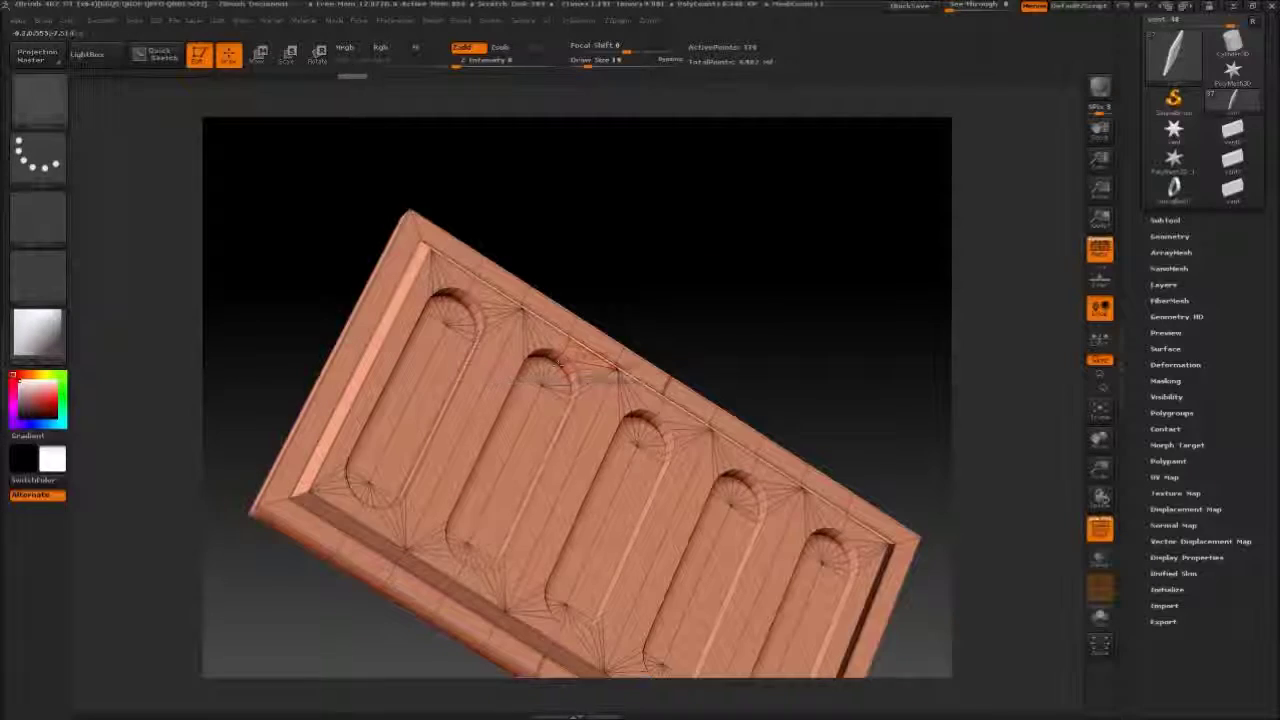
pyautogui.moveTo(566, 368); pyautogui.dragTo(572, 288, button='right')
pyautogui.keyDown('alt'); pyautogui.moveTo(660, 350); pyautogui.dragTo(640, 305, button='right'); pyautogui.keyUp('alt')
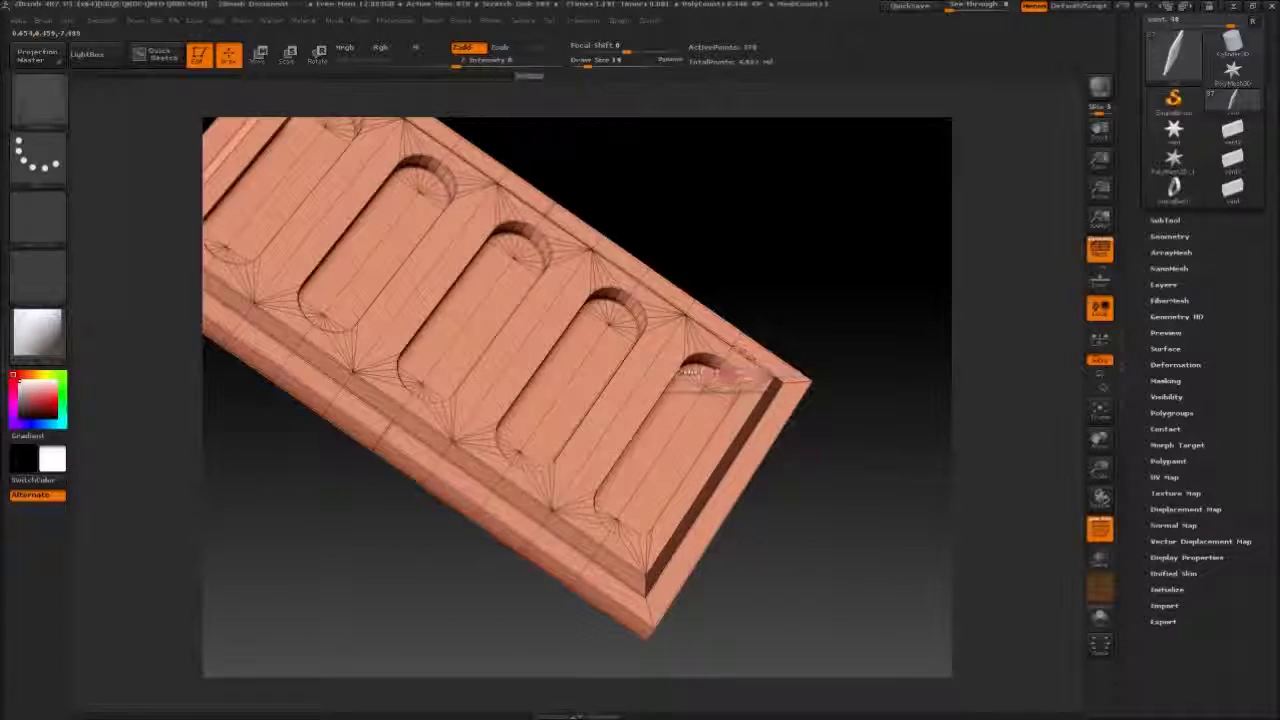
pyautogui.moveTo(692, 372); pyautogui.dragTo(790, 323)
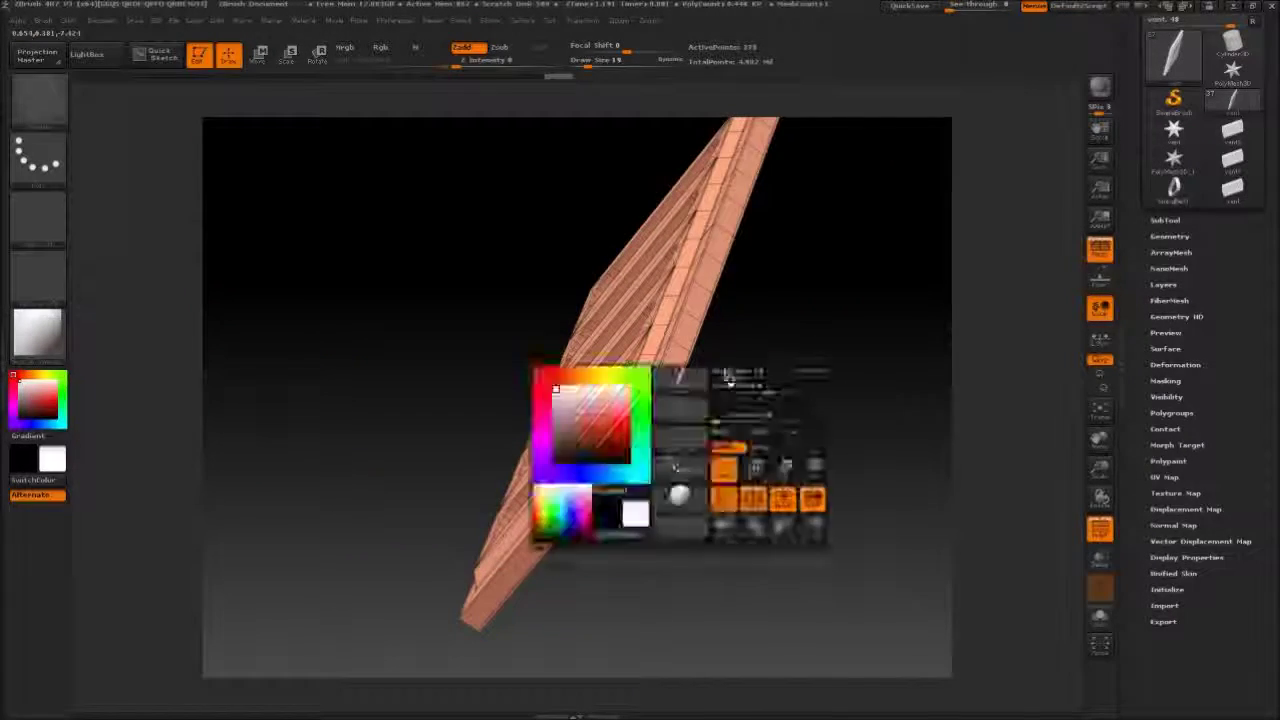
pyautogui.moveTo(695, 413); pyautogui.dragTo(470, 373)
pyautogui.moveTo(424, 457); pyautogui.dragTo(706, 432)
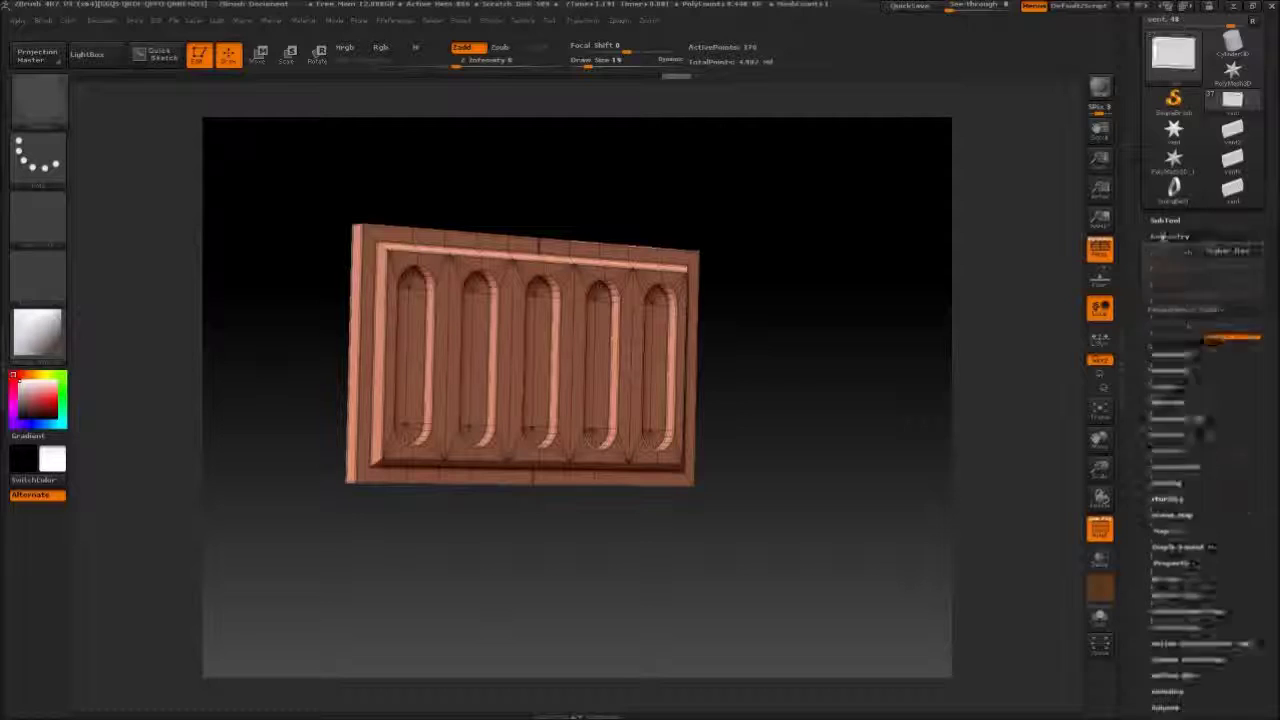
pyautogui.click(1178, 349)
pyautogui.keyDown('alt'); pyautogui.moveTo(810, 255); pyautogui.dragTo(408, 301); pyautogui.keyUp('alt')
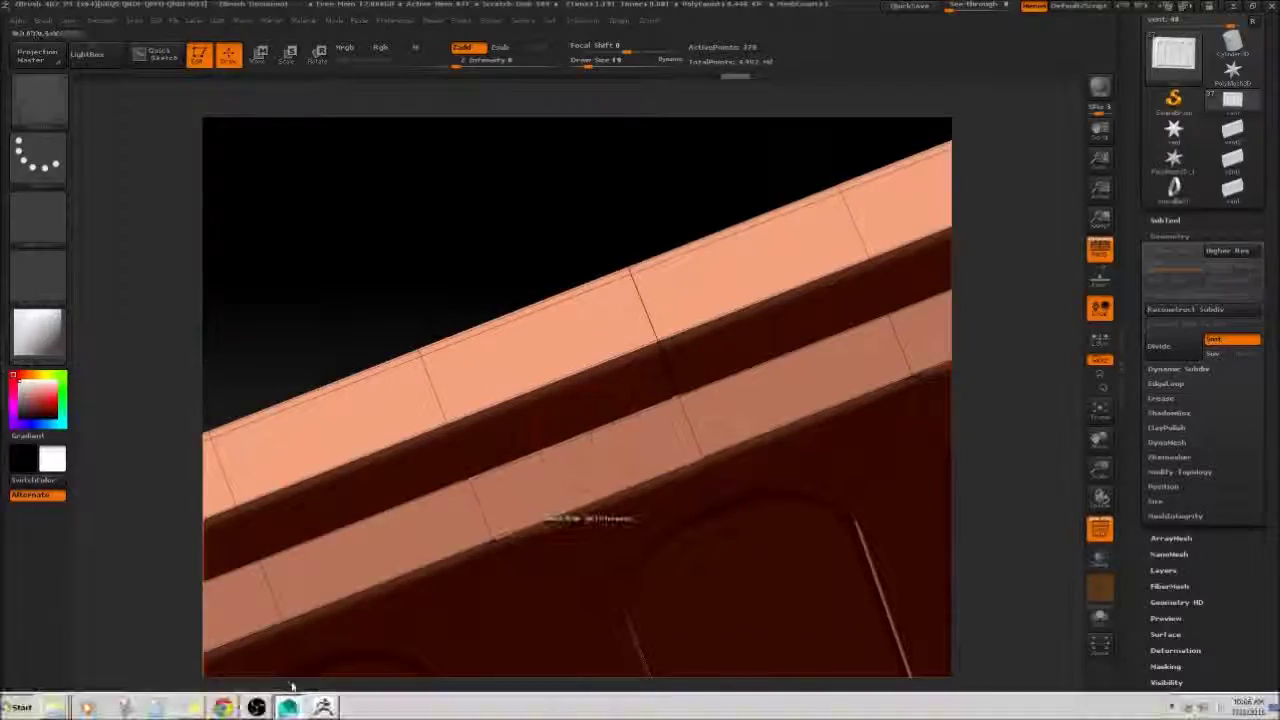
# Switch to Maya, inspect the vertices along the vent's upper frame edge and delete the stray component there.
pyautogui.click(290, 705)
pyautogui.moveTo(486, 463); pyautogui.dragTo(430, 460, button='right')
pyautogui.moveTo(500, 363); pyautogui.dragTo(556, 440)
pyautogui.keyDown('alt'); pyautogui.moveTo(556, 440); pyautogui.dragTo(556, 394); pyautogui.keyUp('alt')
pyautogui.press('f')
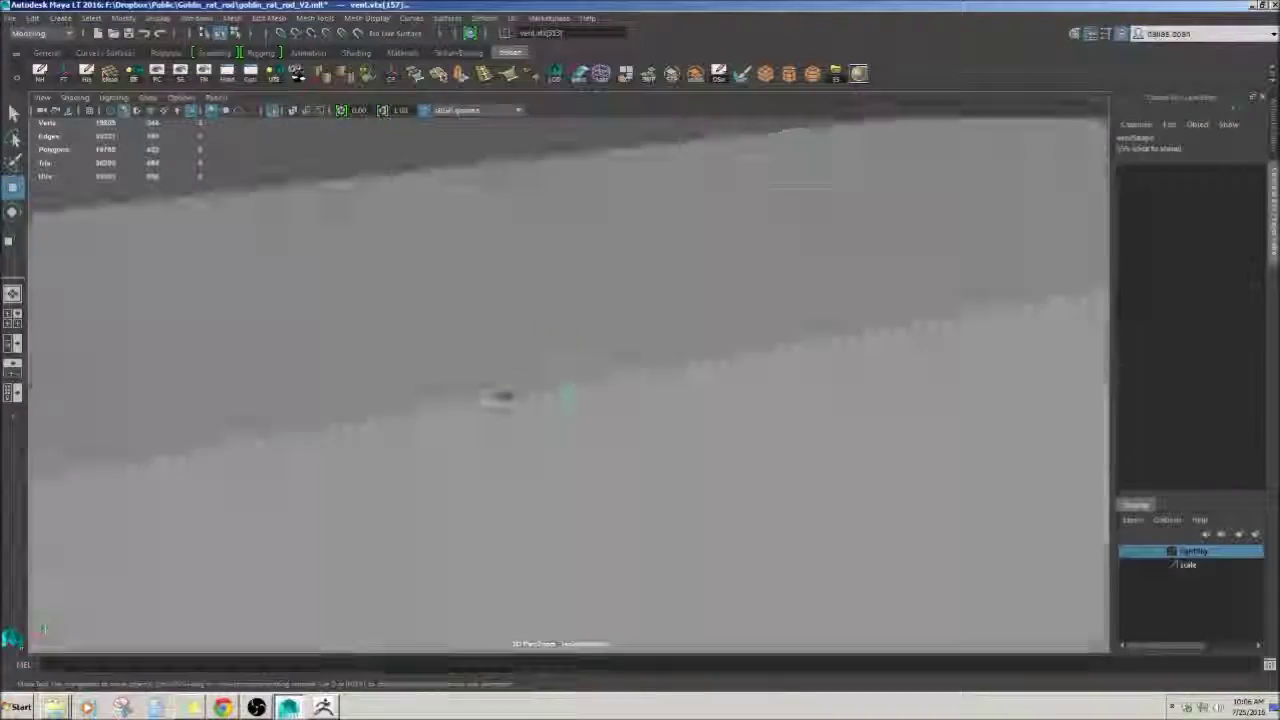
pyautogui.keyDown('alt'); pyautogui.moveTo(650, 445); pyautogui.dragTo(540, 430, button='right'); pyautogui.keyUp('alt')
pyautogui.keyDown('alt'); pyautogui.moveTo(540, 430); pyautogui.dragTo(588, 437); pyautogui.keyUp('alt')
pyautogui.click(590, 437)
pyautogui.keyDown('alt'); pyautogui.moveTo(740, 490); pyautogui.dragTo(662, 502, button='right'); pyautogui.keyUp('alt')
pyautogui.keyDown('alt'); pyautogui.moveTo(662, 502); pyautogui.dragTo(674, 460); pyautogui.keyUp('alt')
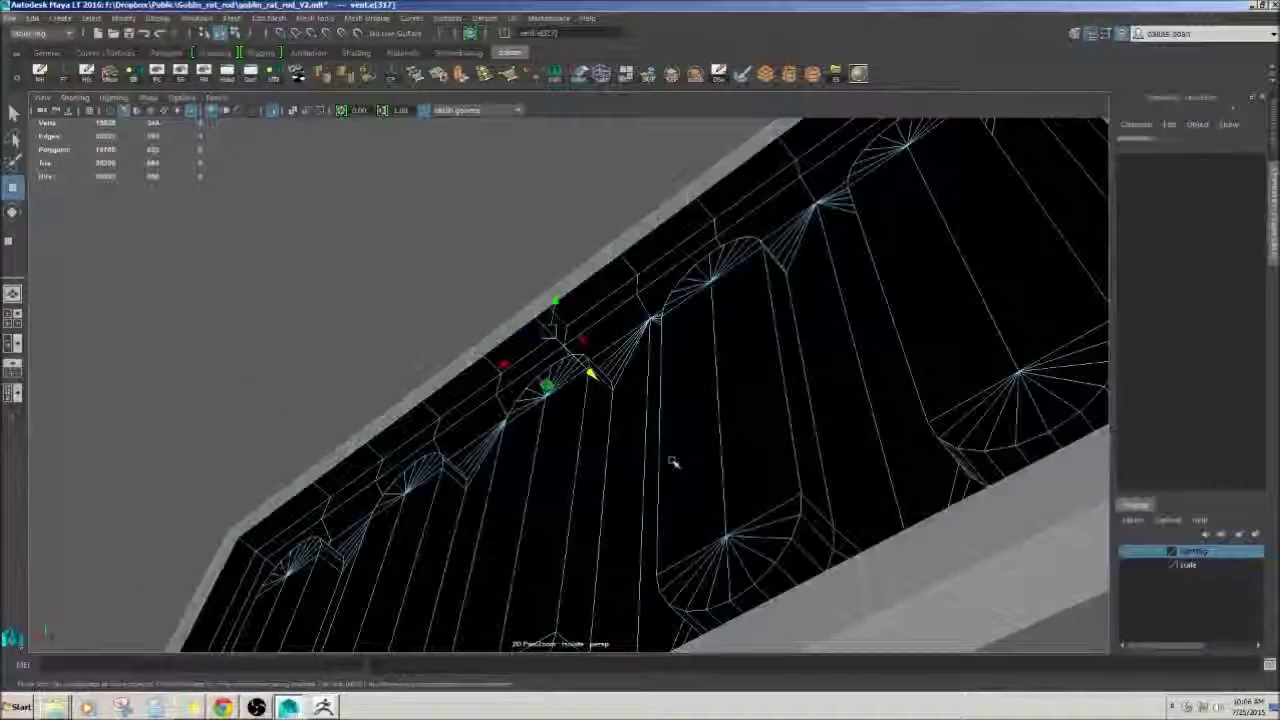
pyautogui.press('Delete')
# Delete the remaining stray face along the vent's frame.
pyautogui.keyDown('alt'); pyautogui.moveTo(674, 460); pyautogui.dragTo(720, 500, button='right'); pyautogui.keyUp('alt')
pyautogui.keyDown('alt'); pyautogui.moveTo(720, 500); pyautogui.dragTo(632, 645); pyautogui.keyUp('alt')
pyautogui.click(397, 349)
pyautogui.press('f')
pyautogui.press('Delete')
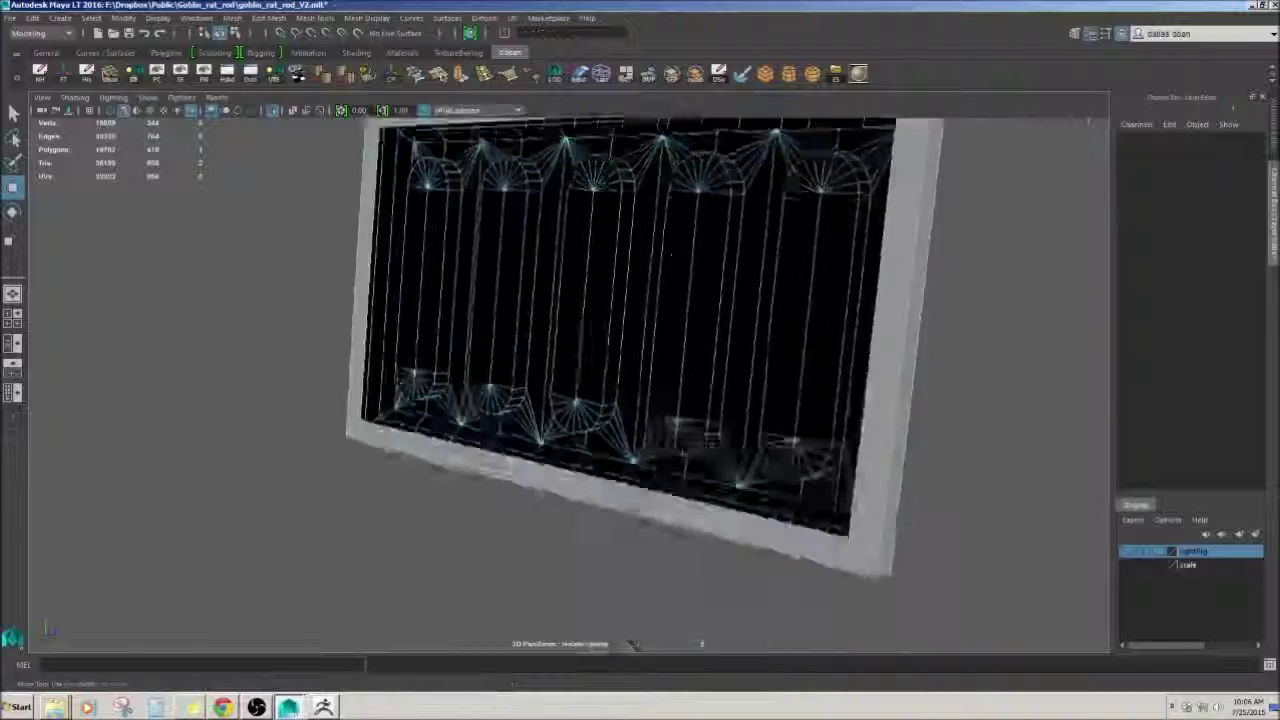
# Merge the split vertices along the vent's frame with a 0.001 distance threshold and export the cleaned mesh.
pyautogui.keyDown('alt'); pyautogui.moveTo(632, 645); pyautogui.dragTo(697, 423, button='right'); pyautogui.keyUp('alt')
pyautogui.moveTo(697, 423)
pyautogui.keyDown('alt'); pyautogui.mouseDown()
pyautogui.moveTo(600, 480)
pyautogui.moveTo(695, 404)
pyautogui.mouseUp(); pyautogui.keyUp('alt')
pyautogui.keyDown('alt'); pyautogui.moveTo(590, 420); pyautogui.dragTo(617, 306); pyautogui.keyUp('alt')
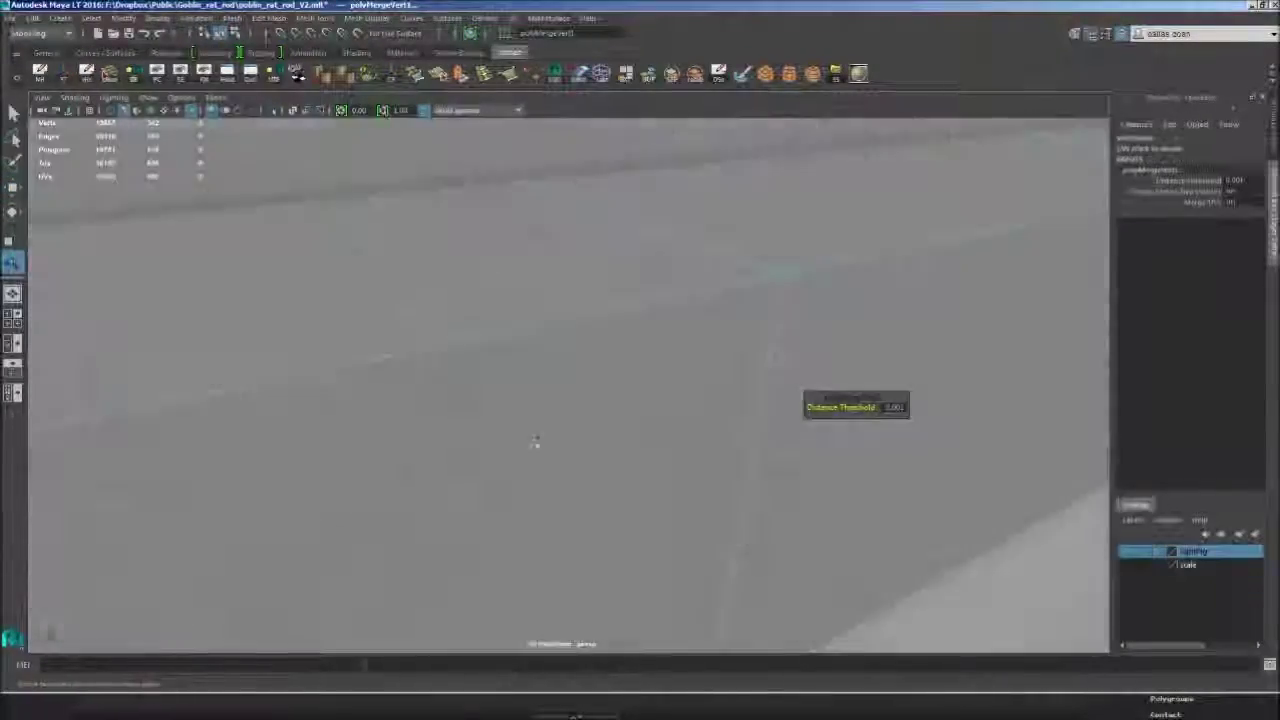
pyautogui.keyDown('alt'); pyautogui.moveTo(531, 443); pyautogui.dragTo(567, 455); pyautogui.keyUp('alt')
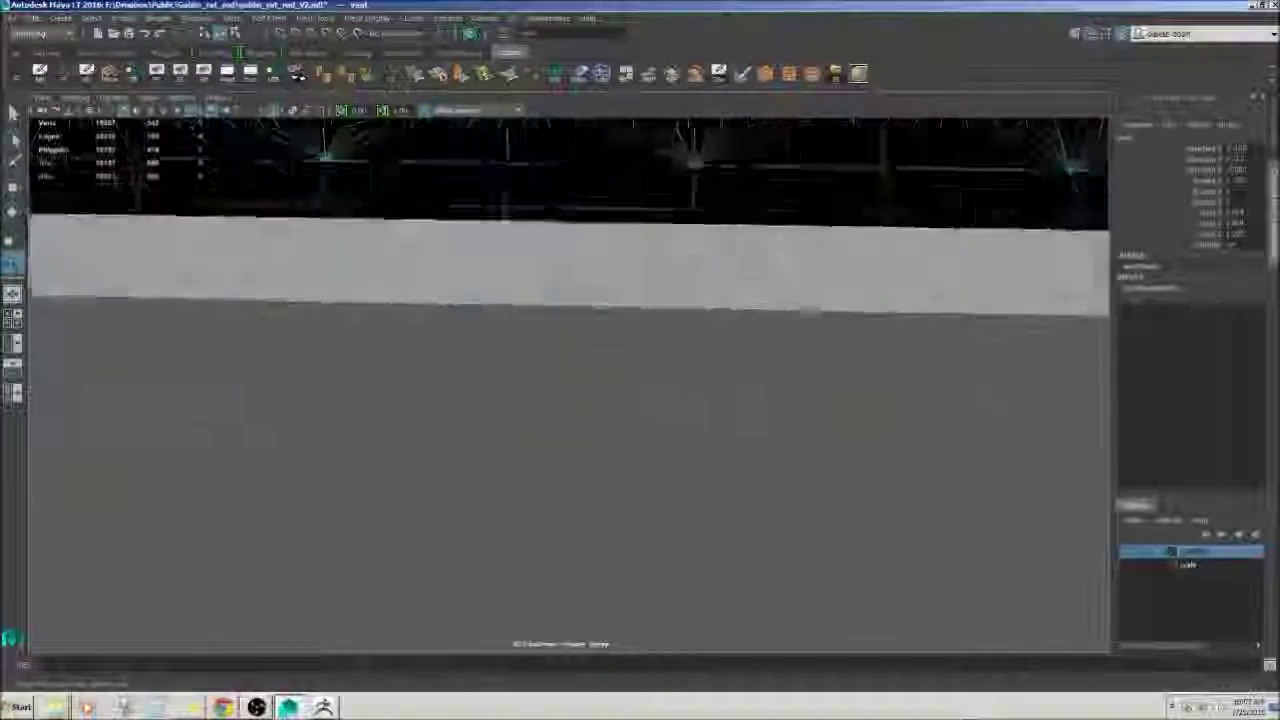
pyautogui.keyDown('alt'); pyautogui.moveTo(640, 430); pyautogui.dragTo(681, 411); pyautogui.keyUp('alt')
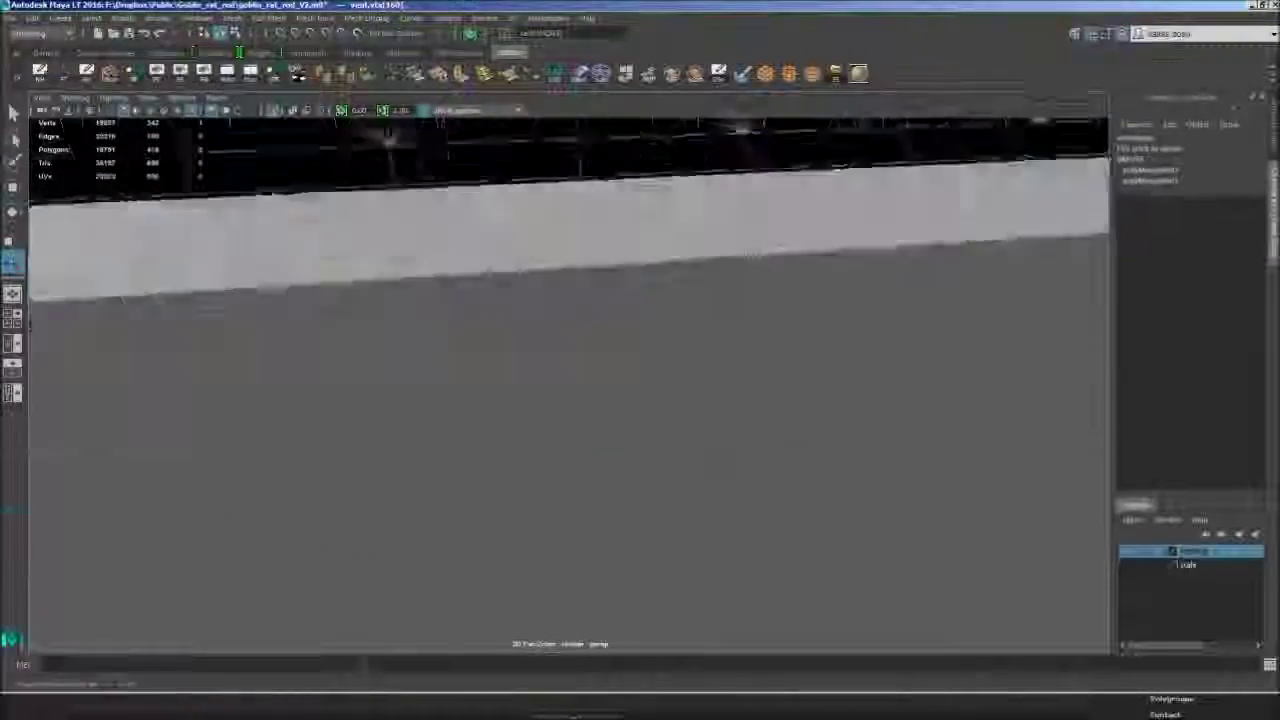
pyautogui.keyDown('alt'); pyautogui.moveTo(681, 411); pyautogui.dragTo(710, 415); pyautogui.keyUp('alt')
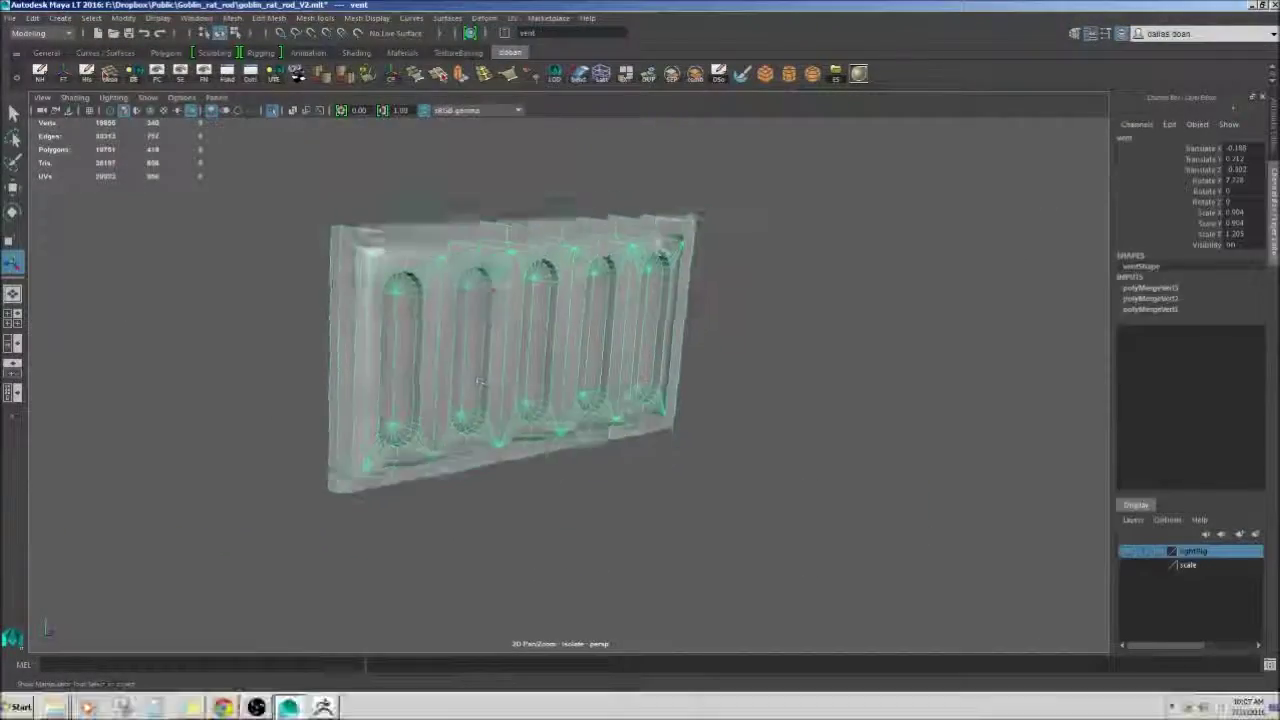
pyautogui.click(10, 18)
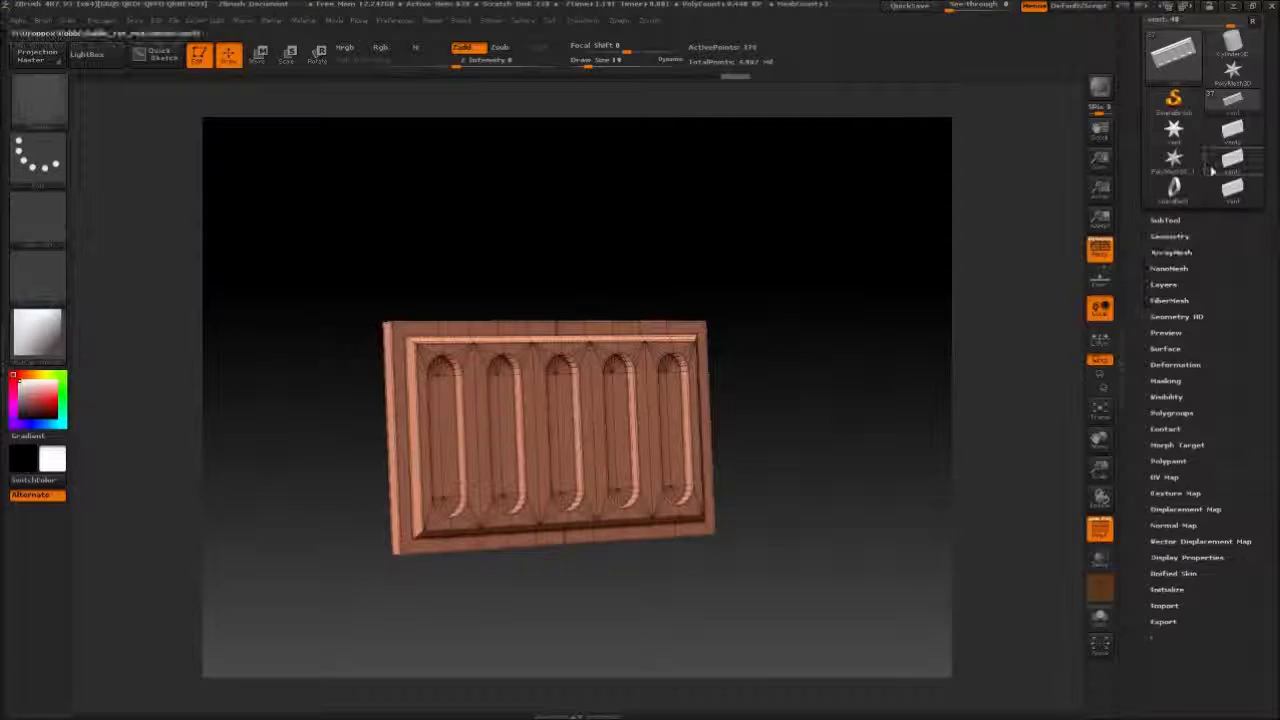
# Switch to the separate vent tool in ZBrush and import the cleaned vent mesh into it.
pyautogui.moveTo(1266, 110); pyautogui.dragTo(1261, 234)
pyautogui.click(1242, 247)
pyautogui.click(1234, 269)
pyautogui.click(1232, 295)
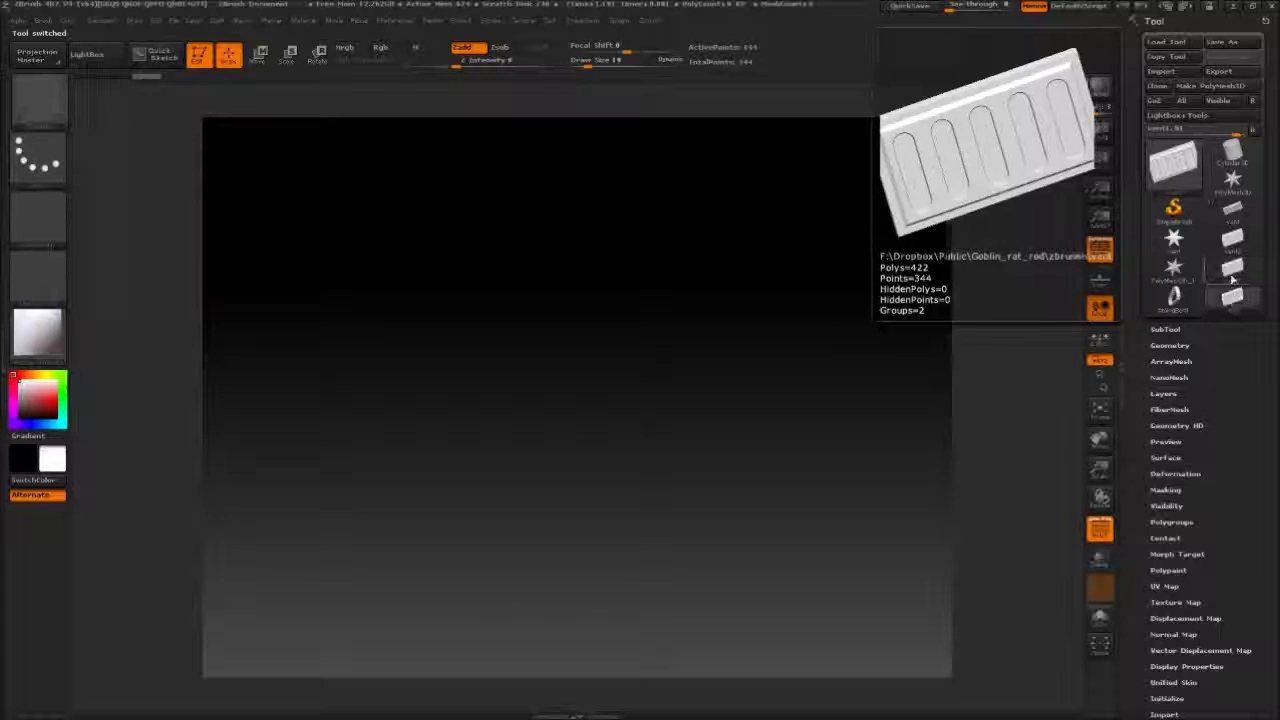
pyautogui.click(1162, 72)
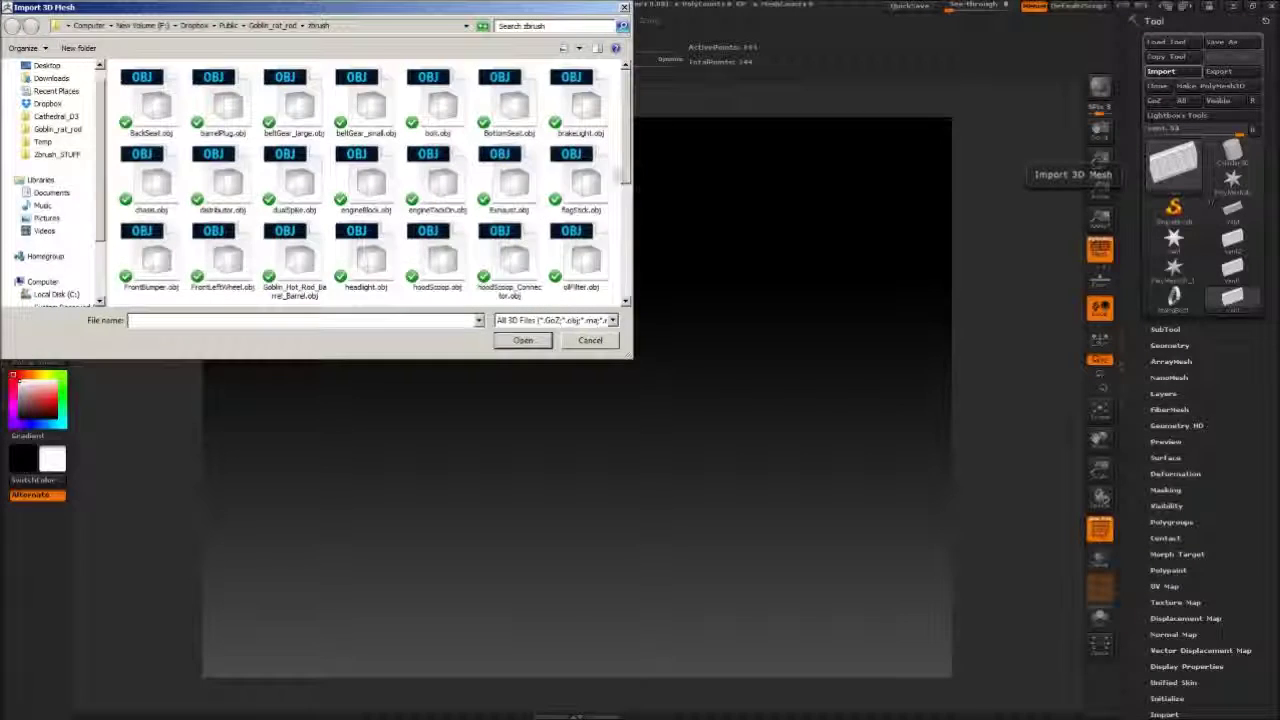
pyautogui.doubleClick(424, 272)
# Return to the rat rod's own vent subtool and examine its slots and frame topology.
pyautogui.click(1165, 330)
pyautogui.click(1165, 220)
pyautogui.click(1232, 100)
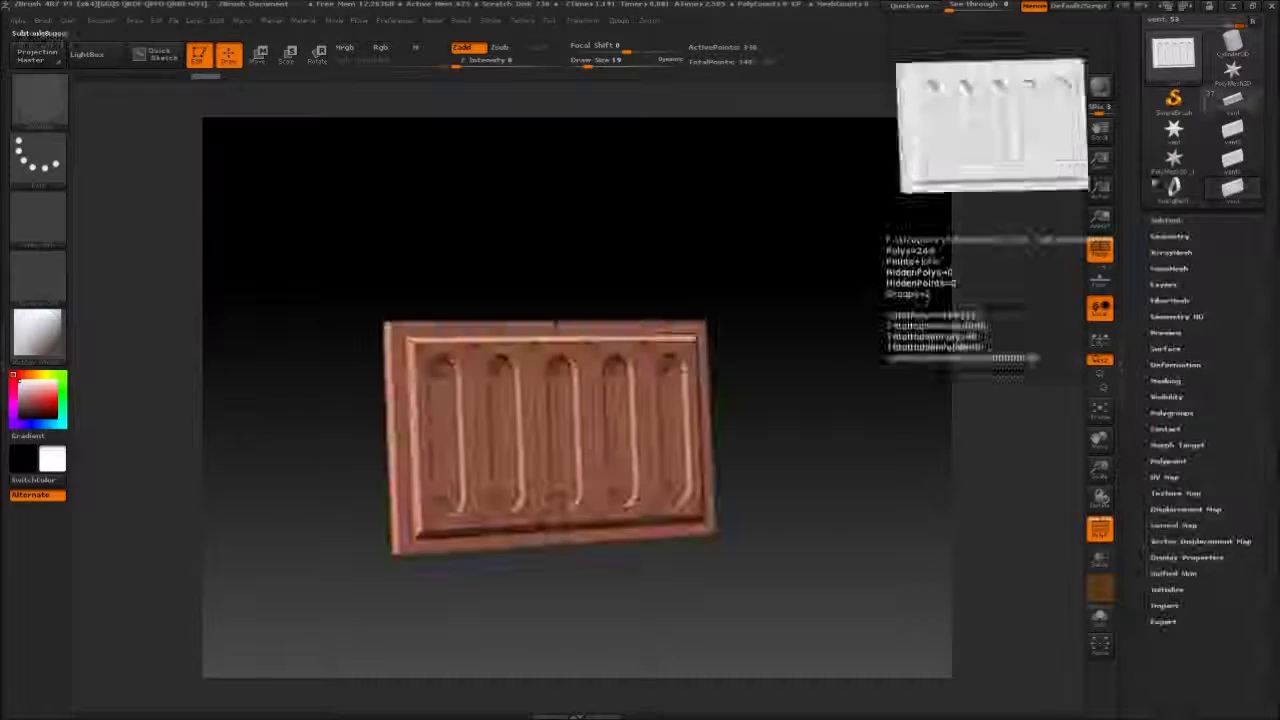
pyautogui.moveTo(850, 450)
pyautogui.mouseDown()
pyautogui.moveTo(790, 490)
pyautogui.moveTo(840, 460)
pyautogui.mouseUp()
pyautogui.moveTo(573, 327)
pyautogui.mouseDown()
pyautogui.moveTo(600, 336)
pyautogui.moveTo(560, 348)
pyautogui.mouseUp()
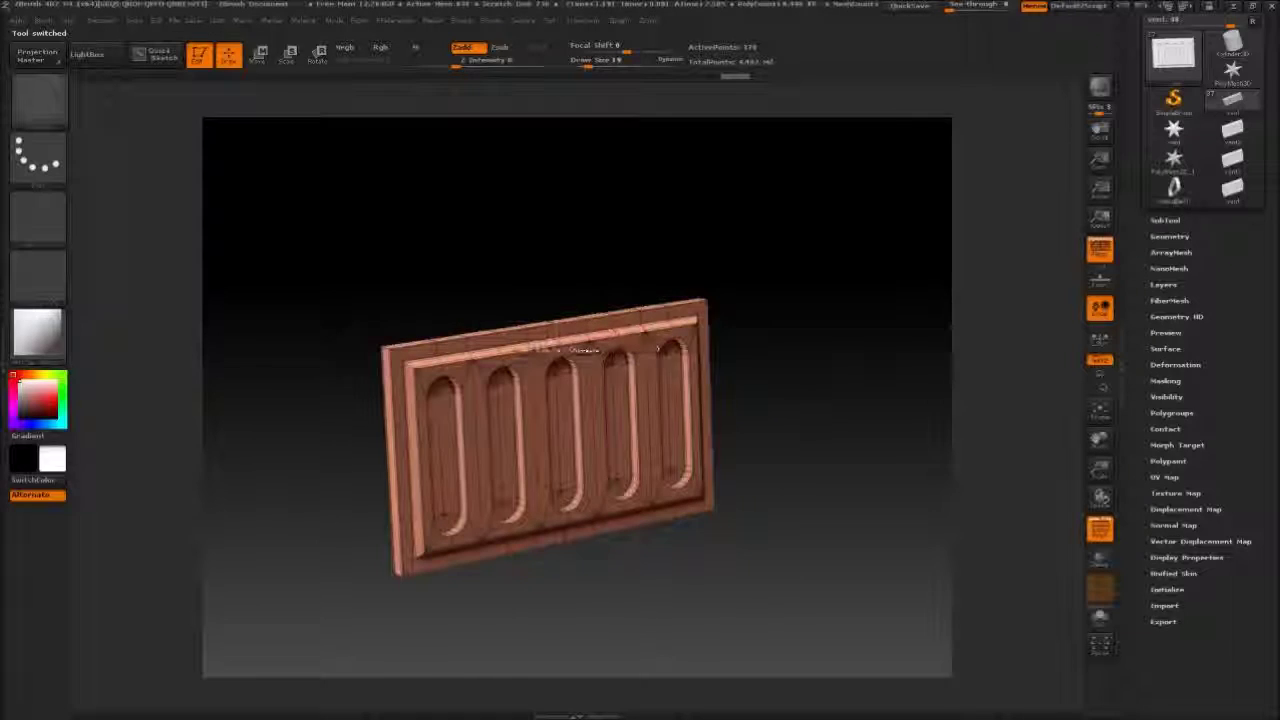
pyautogui.scroll(3, 1238, 202)
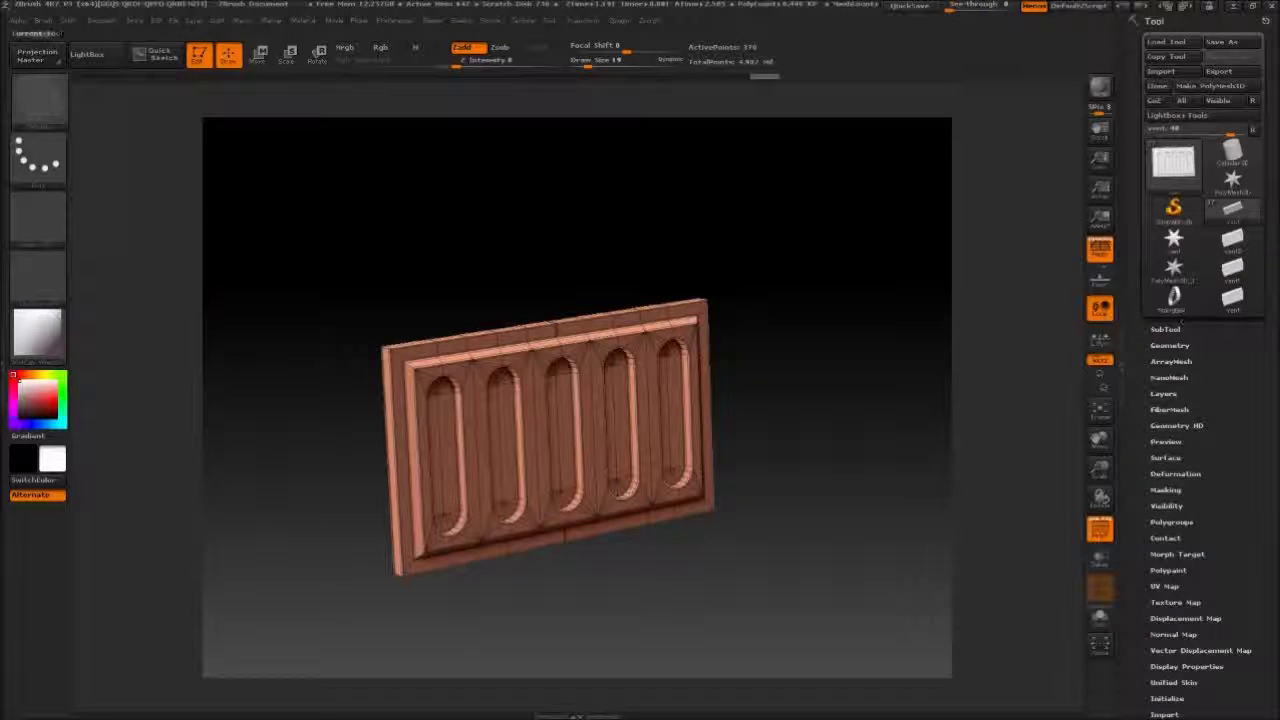
pyautogui.moveTo(800, 430); pyautogui.dragTo(850, 450)
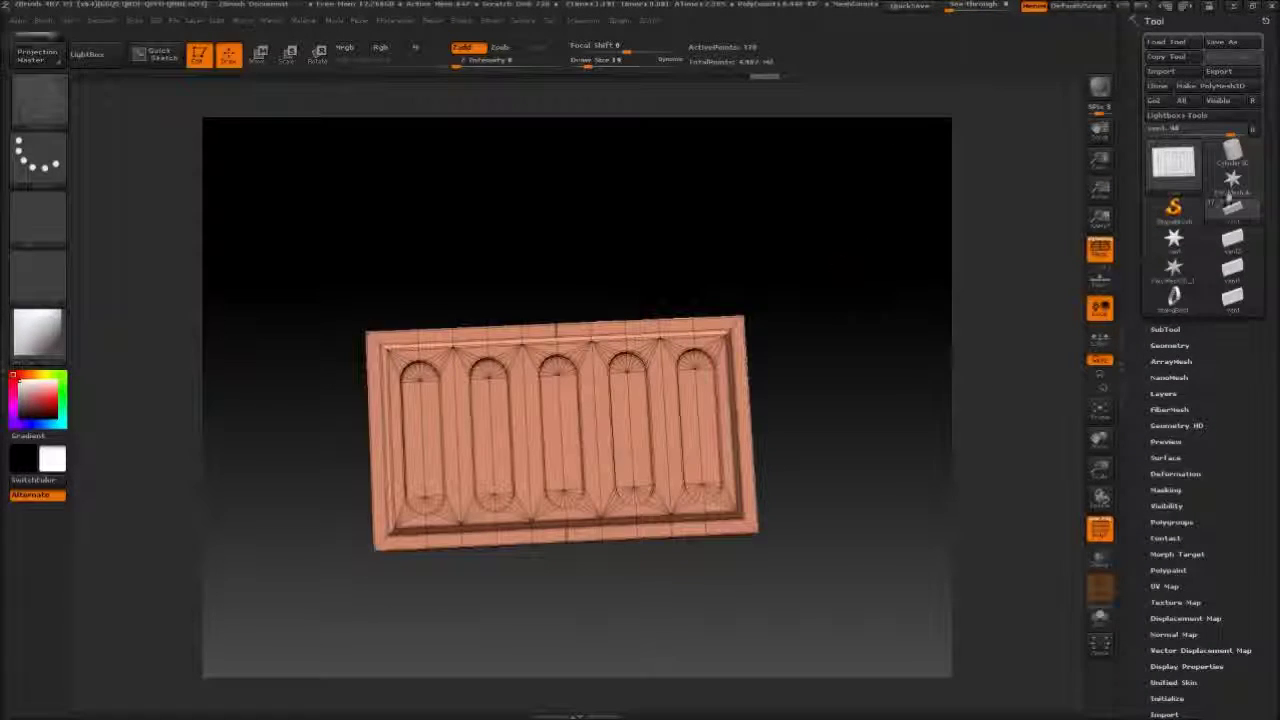
# Import the cleaned vent mesh into a fresh star tool and compare it with the other vent tools.
pyautogui.click(1232, 180)
pyautogui.click(1162, 71)
pyautogui.doubleClick(325, 270)
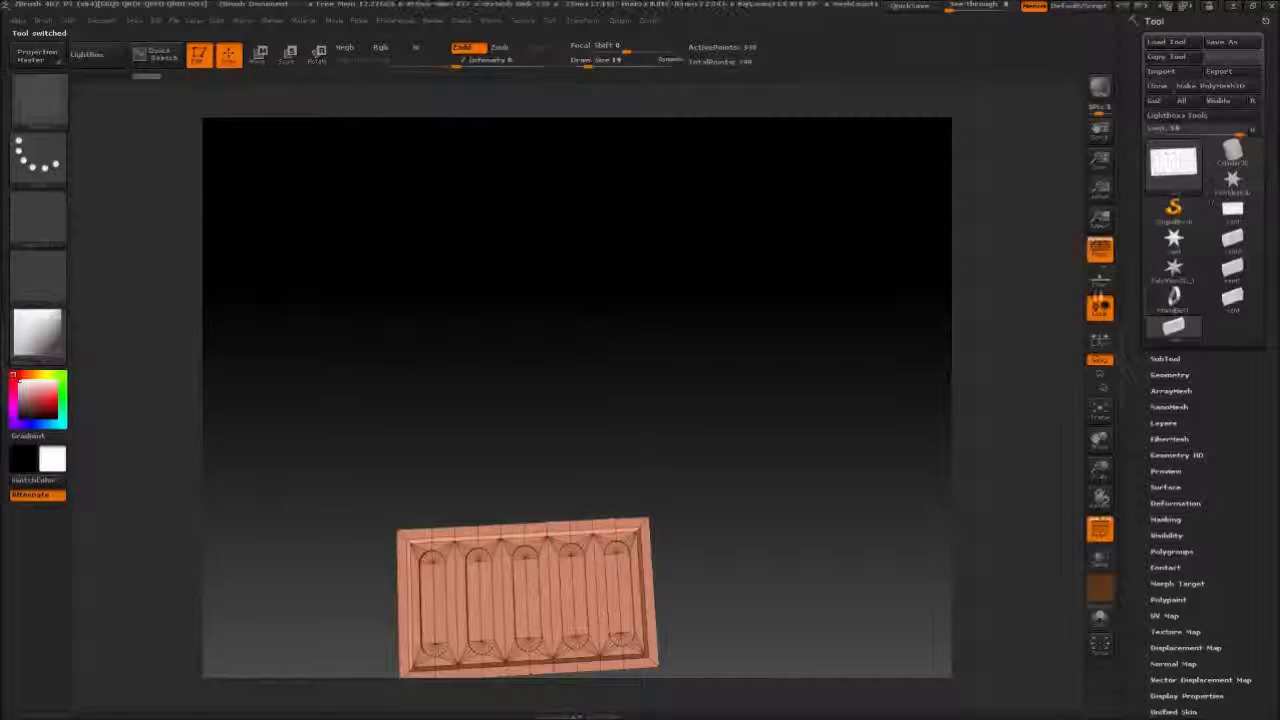
pyautogui.click(1234, 300)
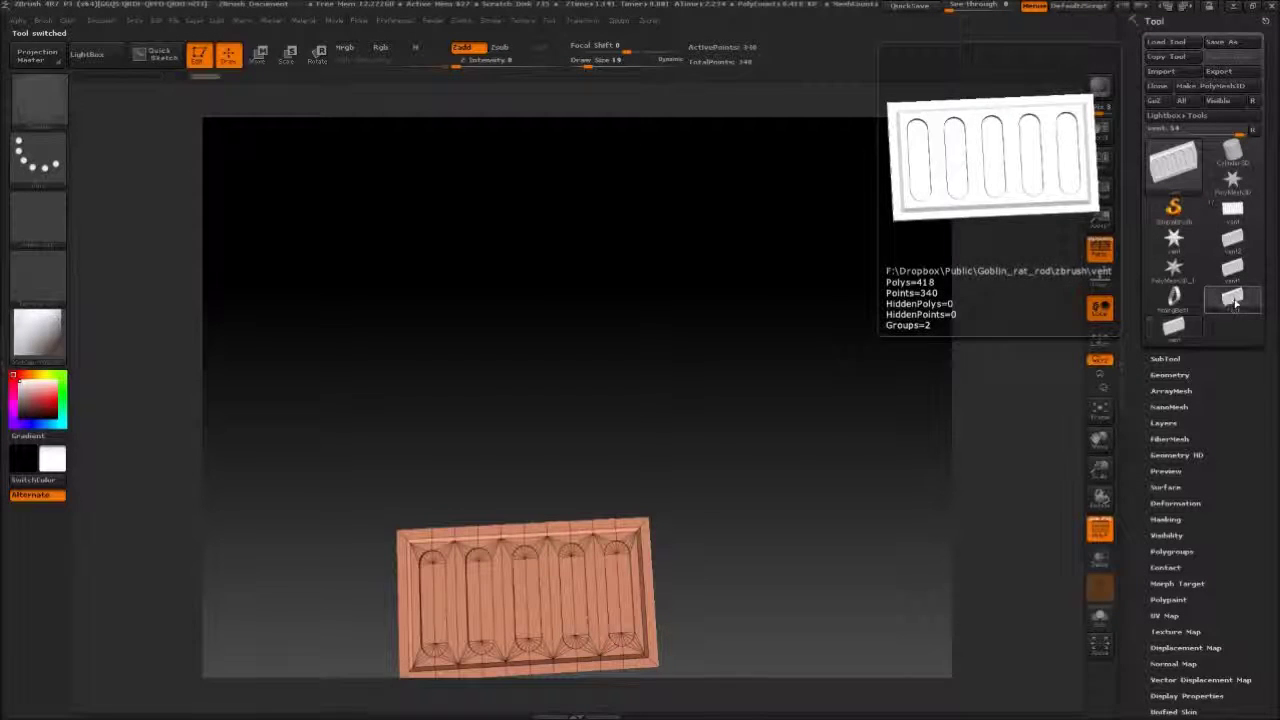
pyautogui.click(1235, 302)
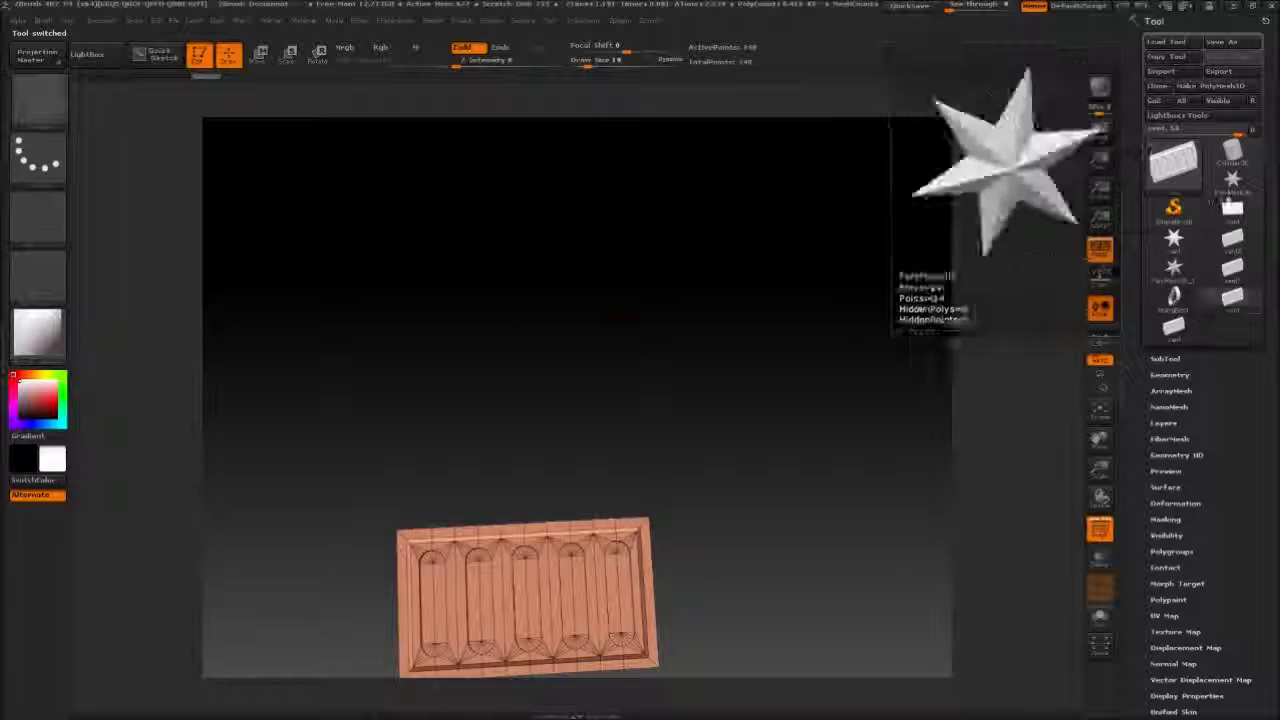
# Delete the rat rod's old vent subtool, add the newly imported vent in its place and select it.
pyautogui.click(1230, 206)
pyautogui.click(1166, 361)
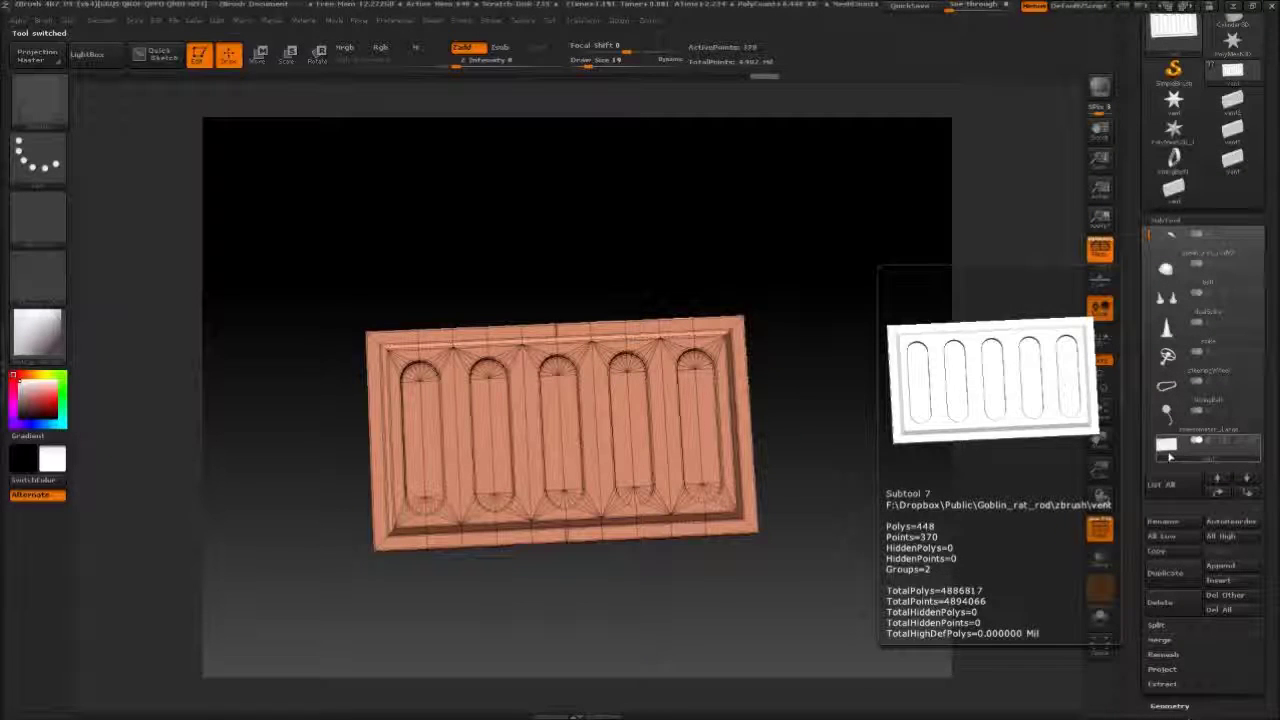
pyautogui.click(1162, 600)
pyautogui.press('Return')
pyautogui.click(1209, 568)
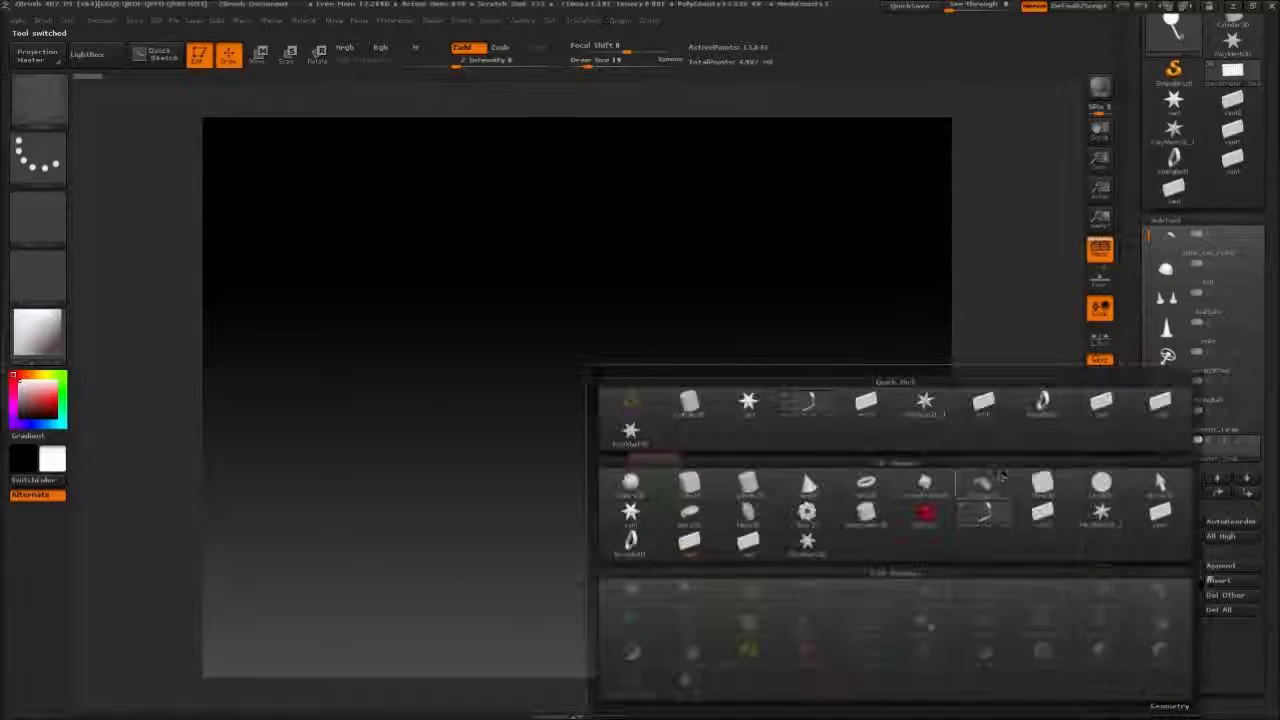
pyautogui.moveTo(1160, 403)
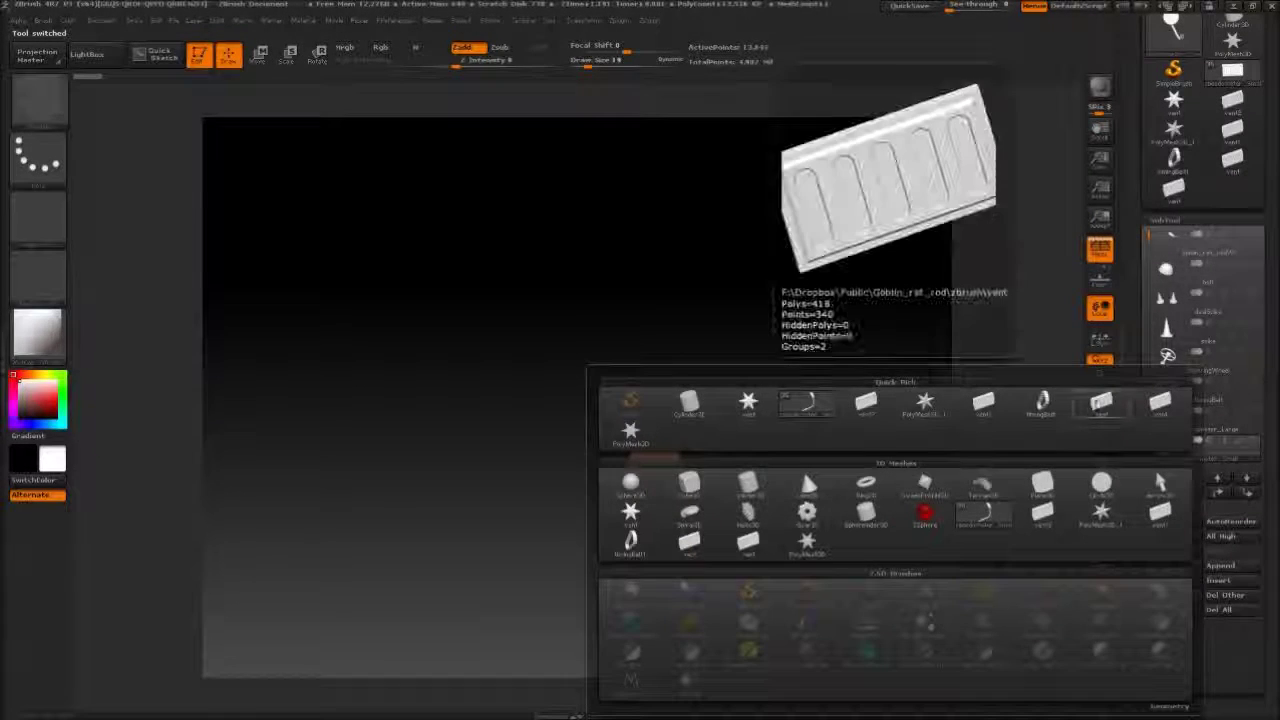
pyautogui.click(1101, 403)
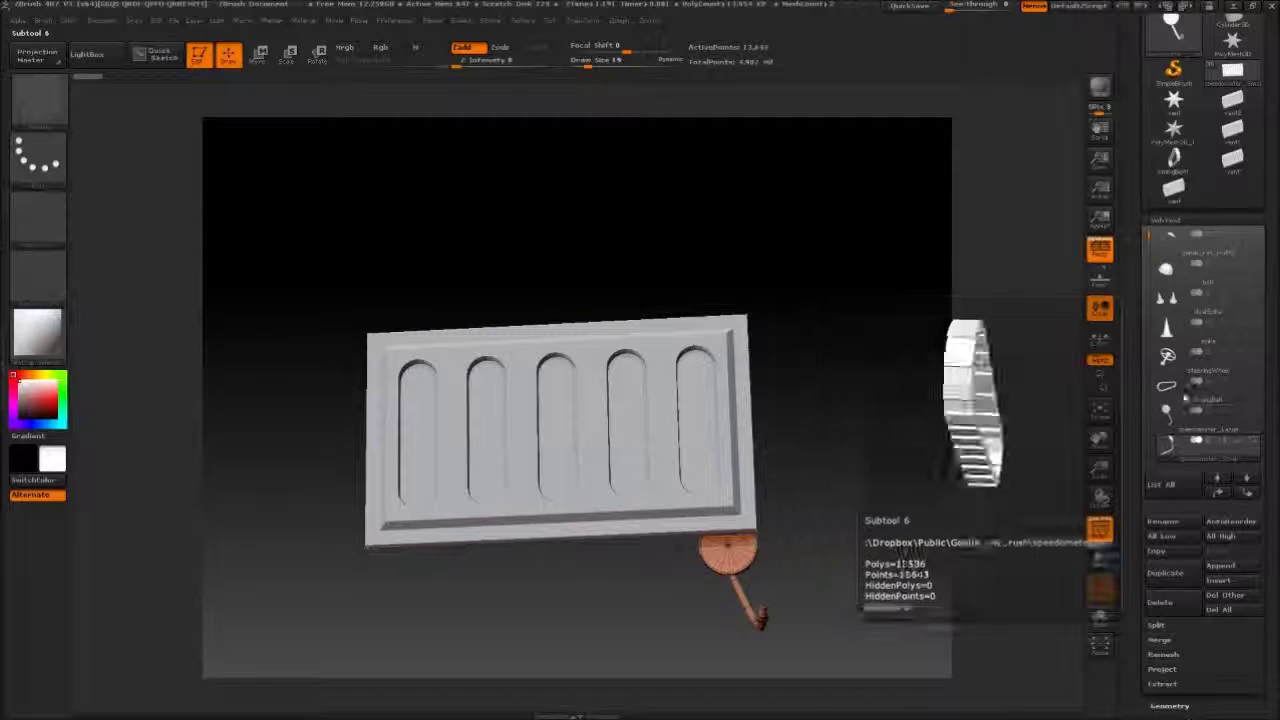
pyautogui.click(1149, 349)
pyautogui.click(1168, 360)
pyautogui.click(1168, 222)
# Crease the edge loops around the vent's frame and slots using the ZModeler edge crease action.
pyautogui.moveTo(960, 265); pyautogui.dragTo(762, 326)
pyautogui.press('space')
pyautogui.click(497, 355)
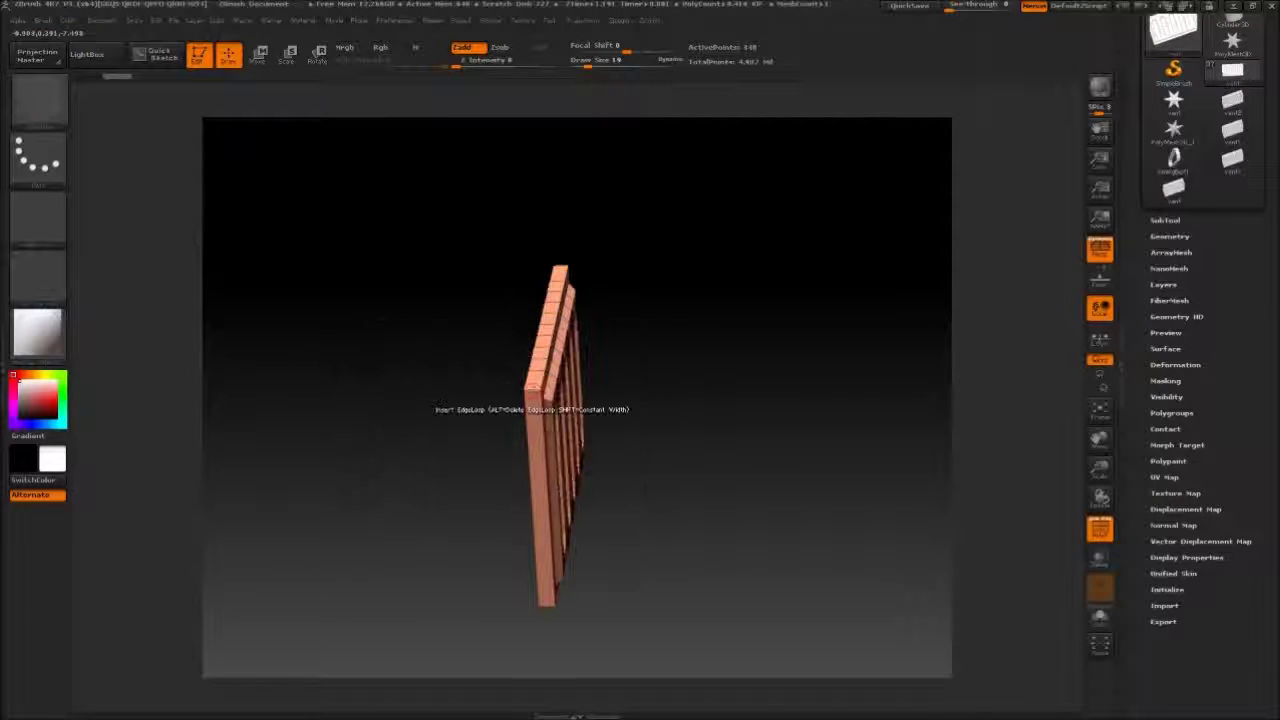
pyautogui.keyDown('alt'); pyautogui.moveTo(822, 272); pyautogui.dragTo(822, 325); pyautogui.keyUp('alt')
pyautogui.press('space')
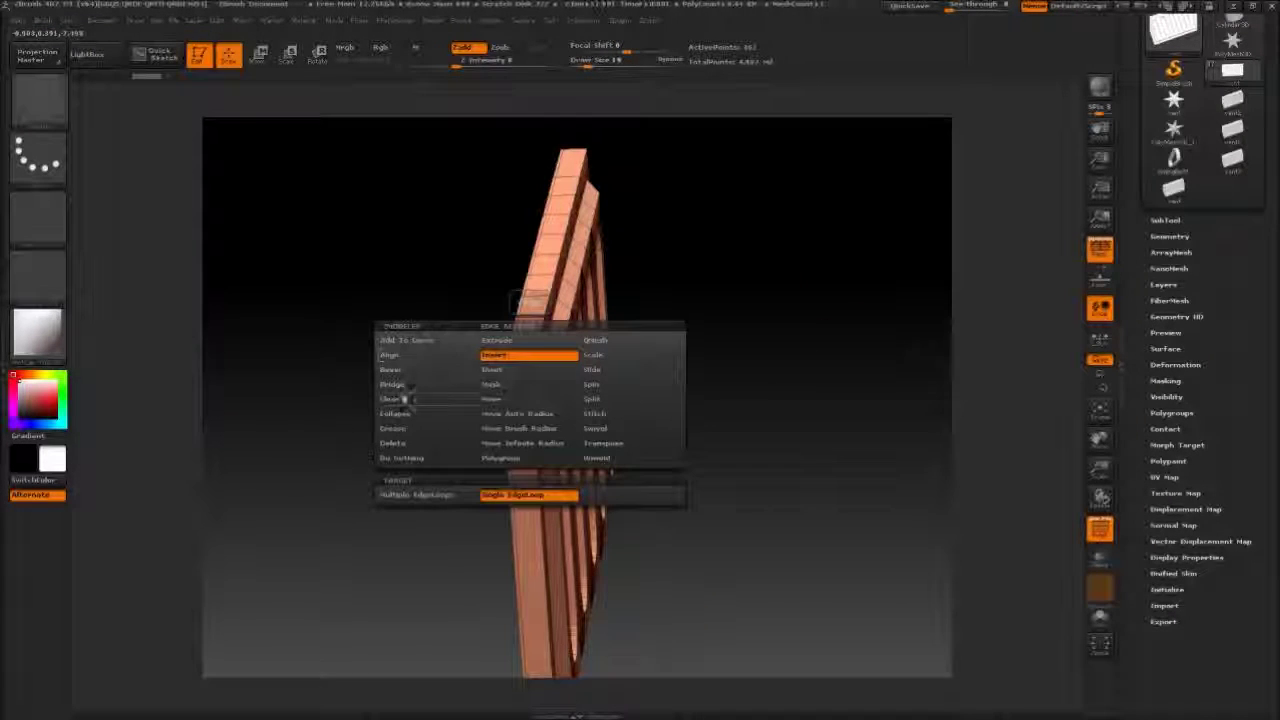
pyautogui.click(402, 429)
pyautogui.moveTo(700, 375); pyautogui.dragTo(728, 358)
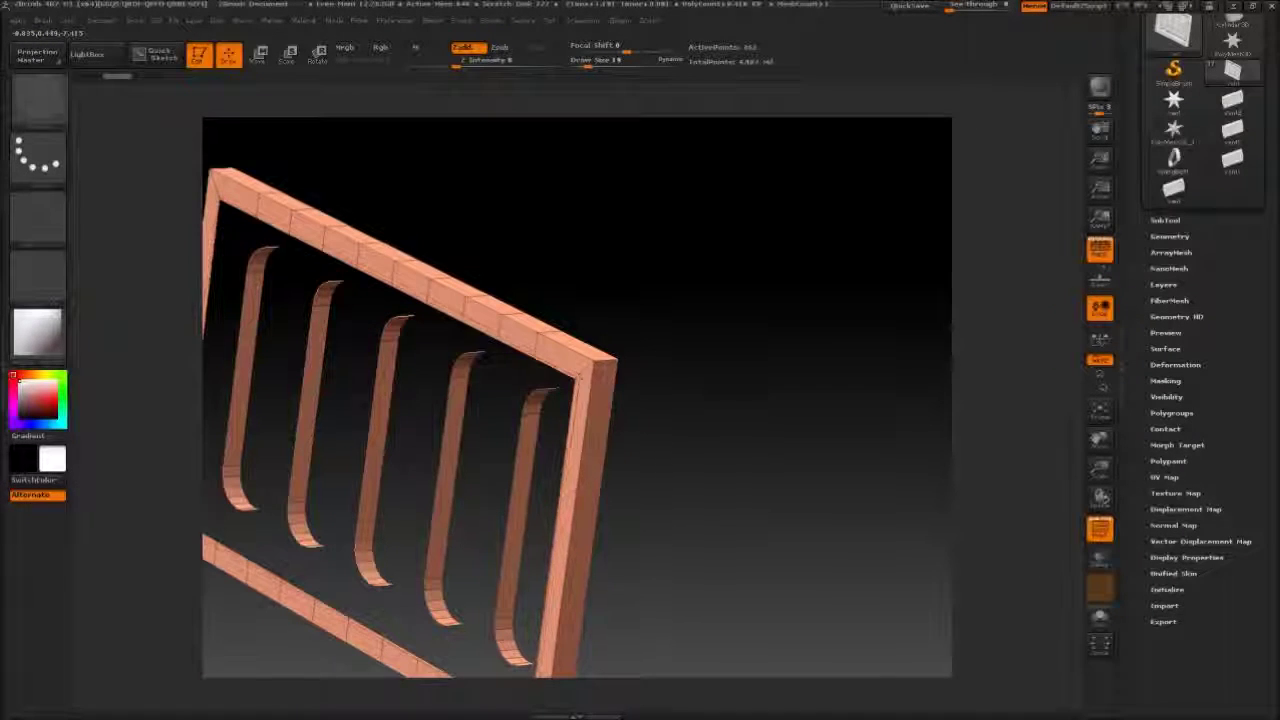
pyautogui.moveTo(555, 374); pyautogui.dragTo(466, 436)
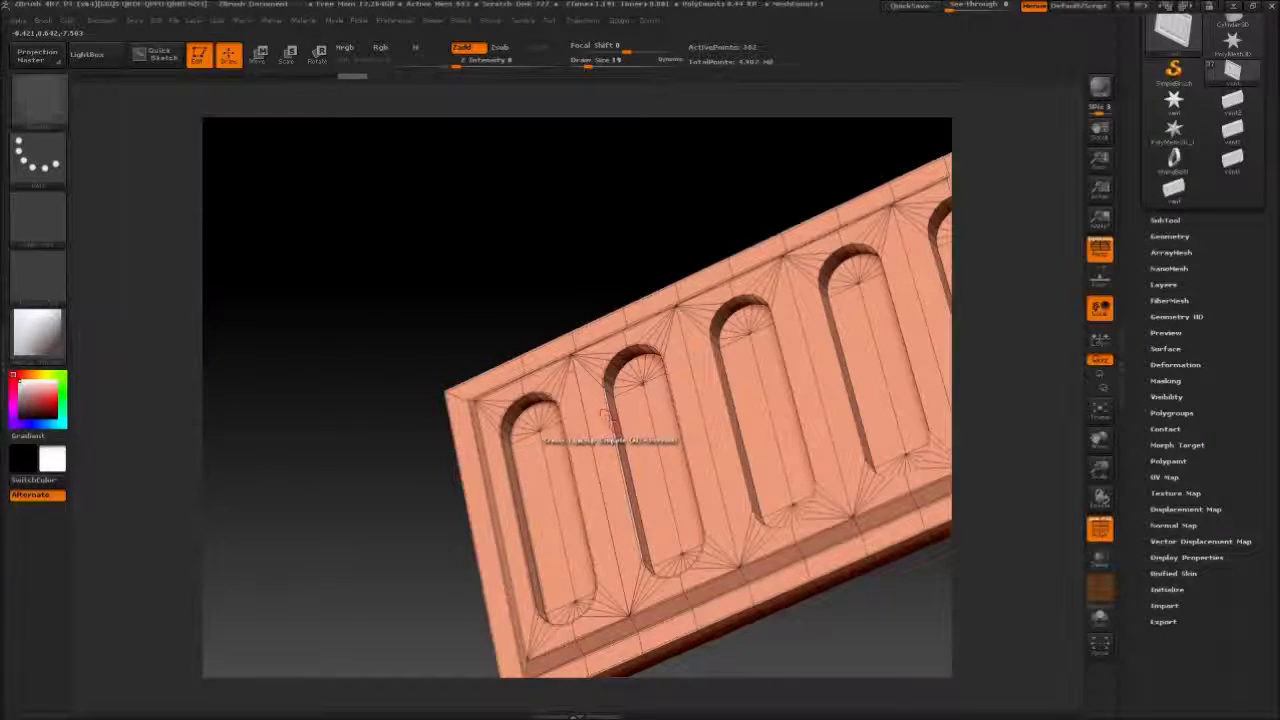
pyautogui.moveTo(607, 416); pyautogui.dragTo(480, 272)
pyautogui.keyDown('alt'); pyautogui.moveTo(879, 272); pyautogui.dragTo(850, 322); pyautogui.keyUp('alt')
pyautogui.keyDown('shift'); pyautogui.moveTo(430, 368); pyautogui.dragTo(697, 275); pyautogui.keyUp('shift')
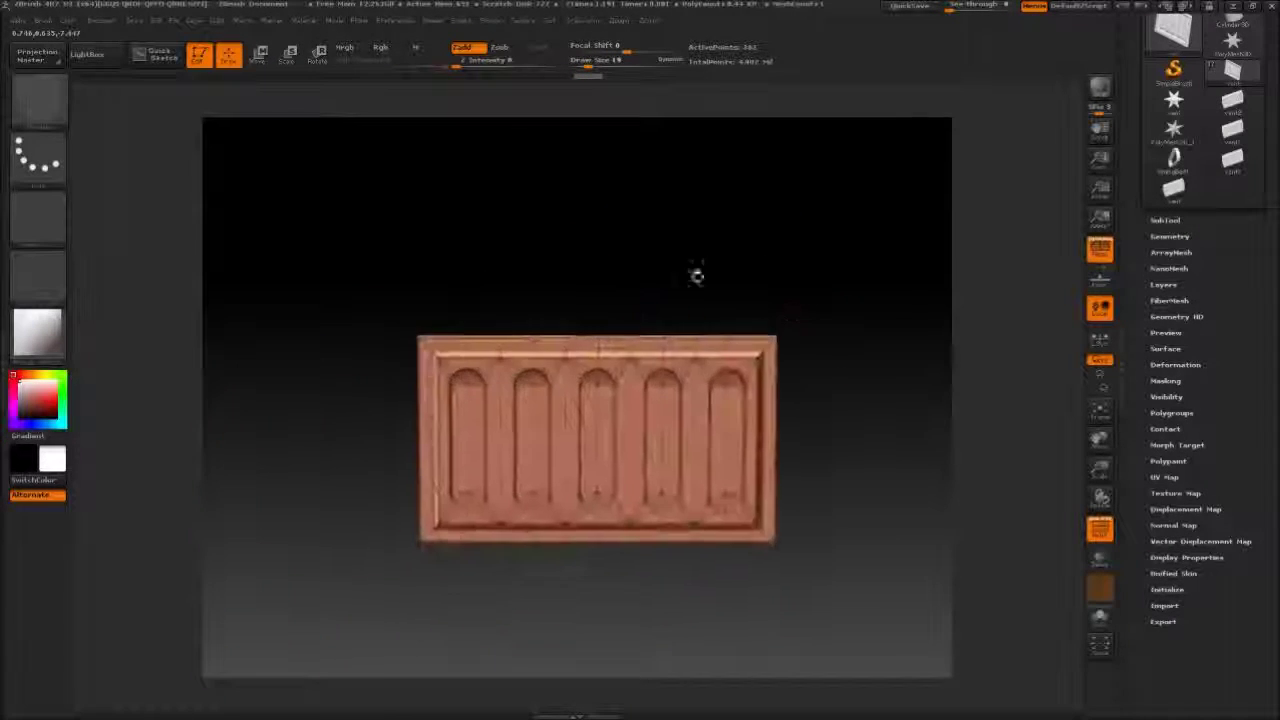
# Try subdividing the creased vent to test its corners, and undo the divisions.
pyautogui.click(1169, 236)
pyautogui.click(1178, 346)
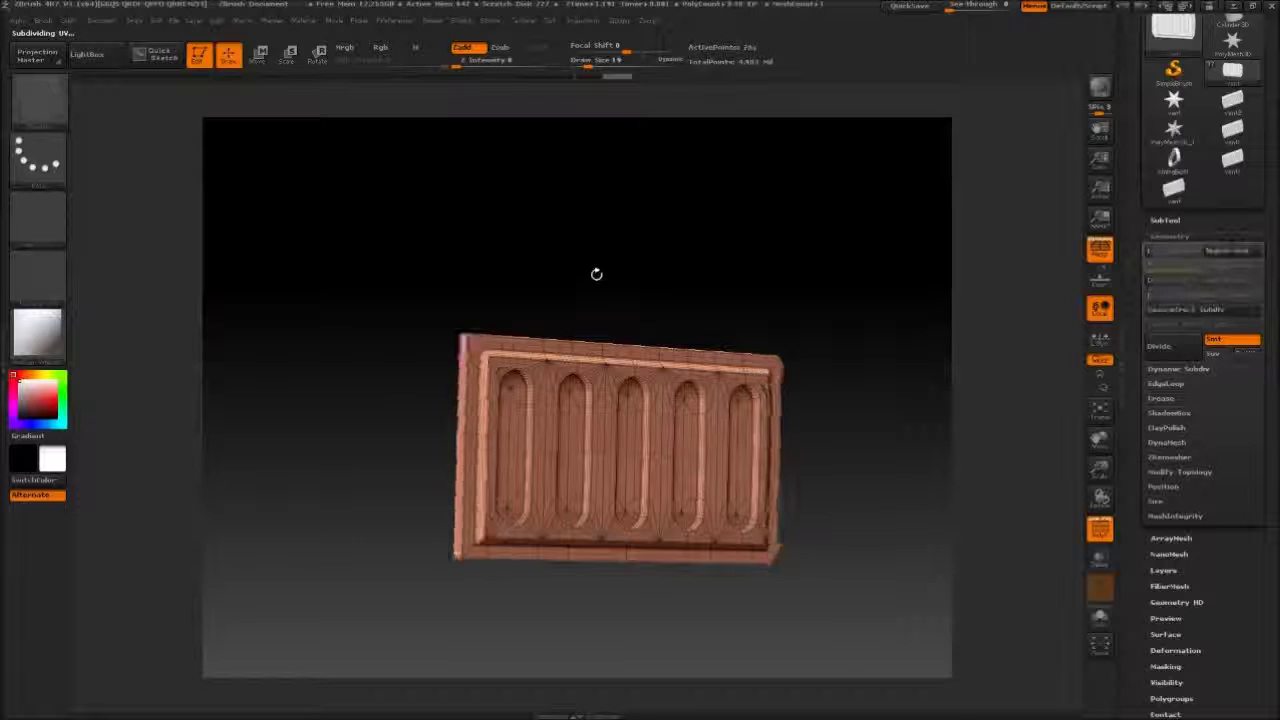
pyautogui.moveTo(484, 272); pyautogui.dragTo(600, 262)
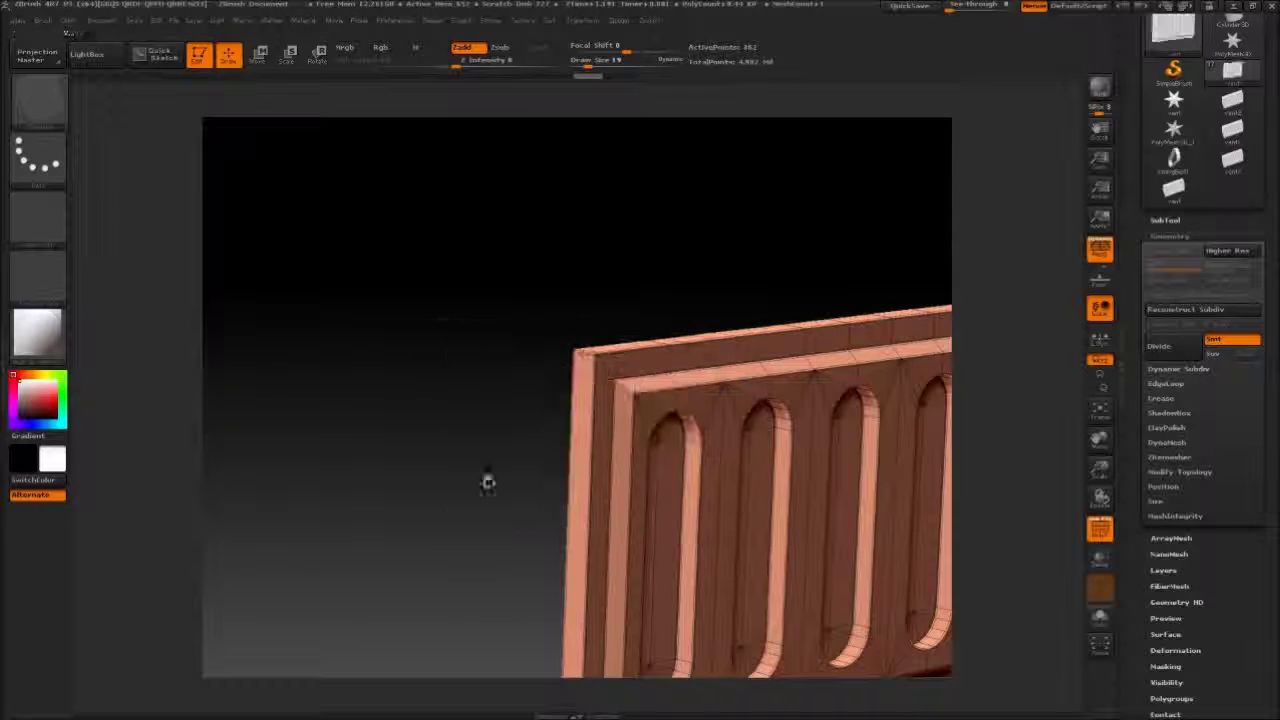
pyautogui.moveTo(487, 483); pyautogui.dragTo(985, 379)
pyautogui.click(1170, 345)
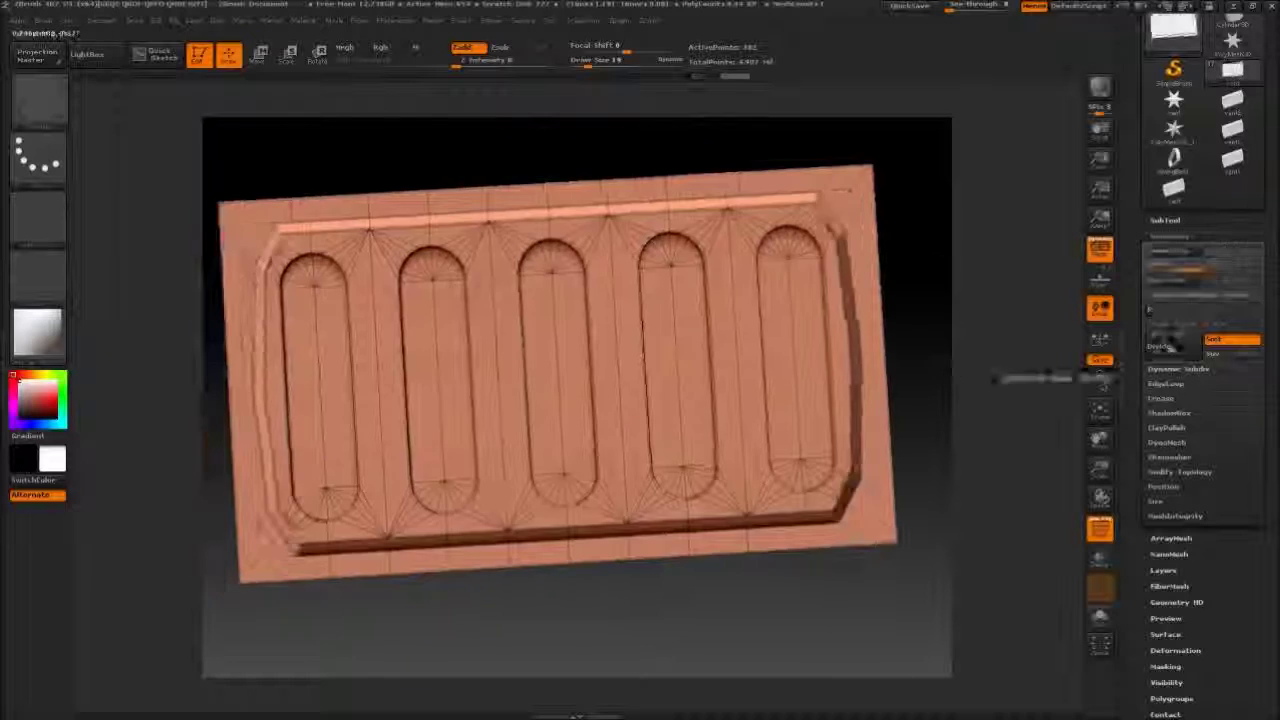
pyautogui.click(1158, 345)
pyautogui.hotkey('ctrl', 'z')
pyautogui.hotkey('ctrl', 'z')
# Crease the remaining edge loop on the vent's frame and subdivide the vent mesh.
pyautogui.moveTo(702, 246)
pyautogui.keyDown('alt'); pyautogui.mouseDown()
pyautogui.moveTo(537, 217)
pyautogui.moveTo(496, 290)
pyautogui.mouseUp(); pyautogui.keyUp('alt')
pyautogui.moveTo(515, 248); pyautogui.dragTo(535, 185)
pyautogui.click(500, 540)
pyautogui.moveTo(792, 256); pyautogui.dragTo(566, 248)
pyautogui.press('f')
pyautogui.keyDown('shift'); pyautogui.moveTo(780, 580); pyautogui.dragTo(720, 193); pyautogui.keyUp('shift')
pyautogui.click(1174, 353)
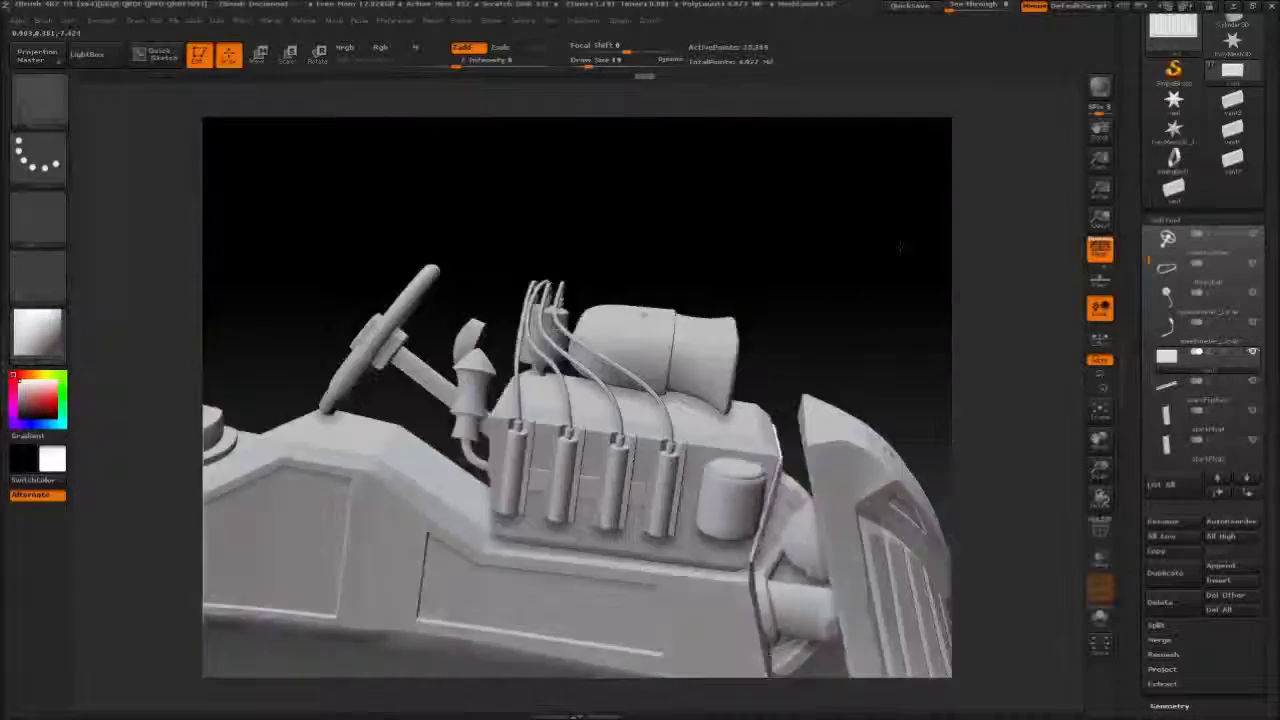
# Examine the spark plug rack on its own and in place between the spark plugs, and save the tool.
pyautogui.moveTo(900, 246); pyautogui.dragTo(667, 191)
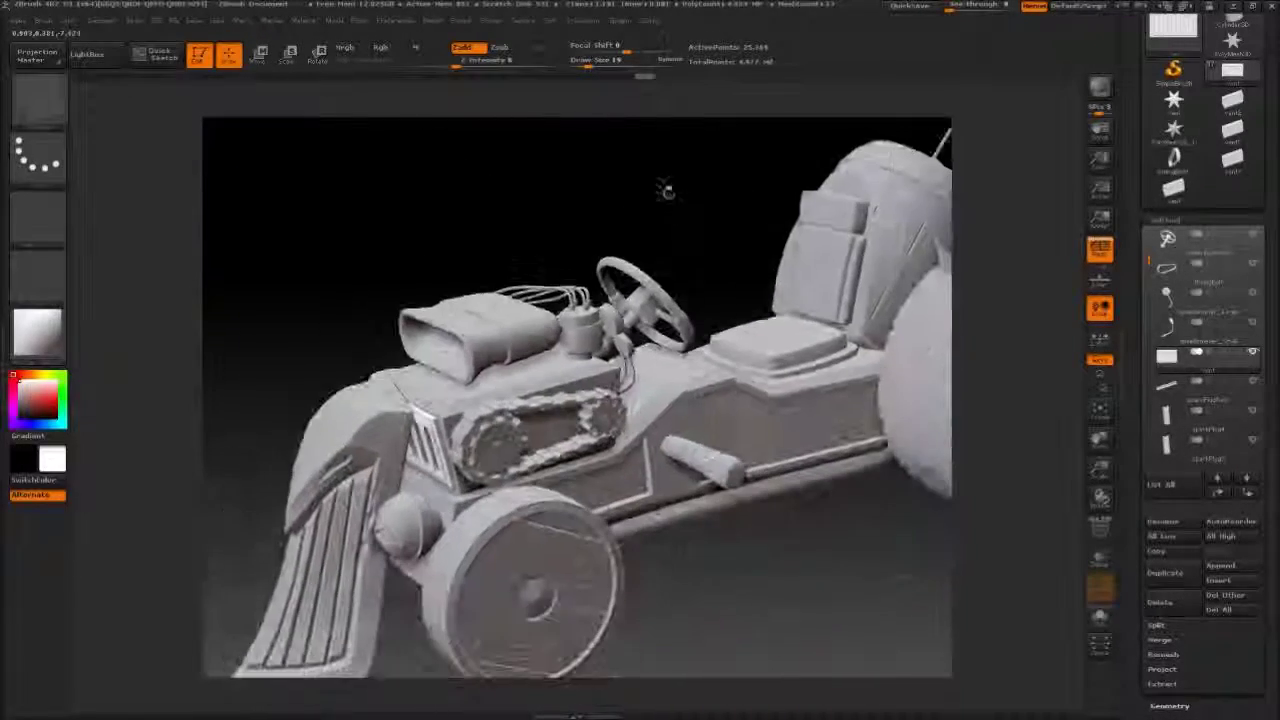
pyautogui.moveTo(700, 600); pyautogui.dragTo(900, 620)
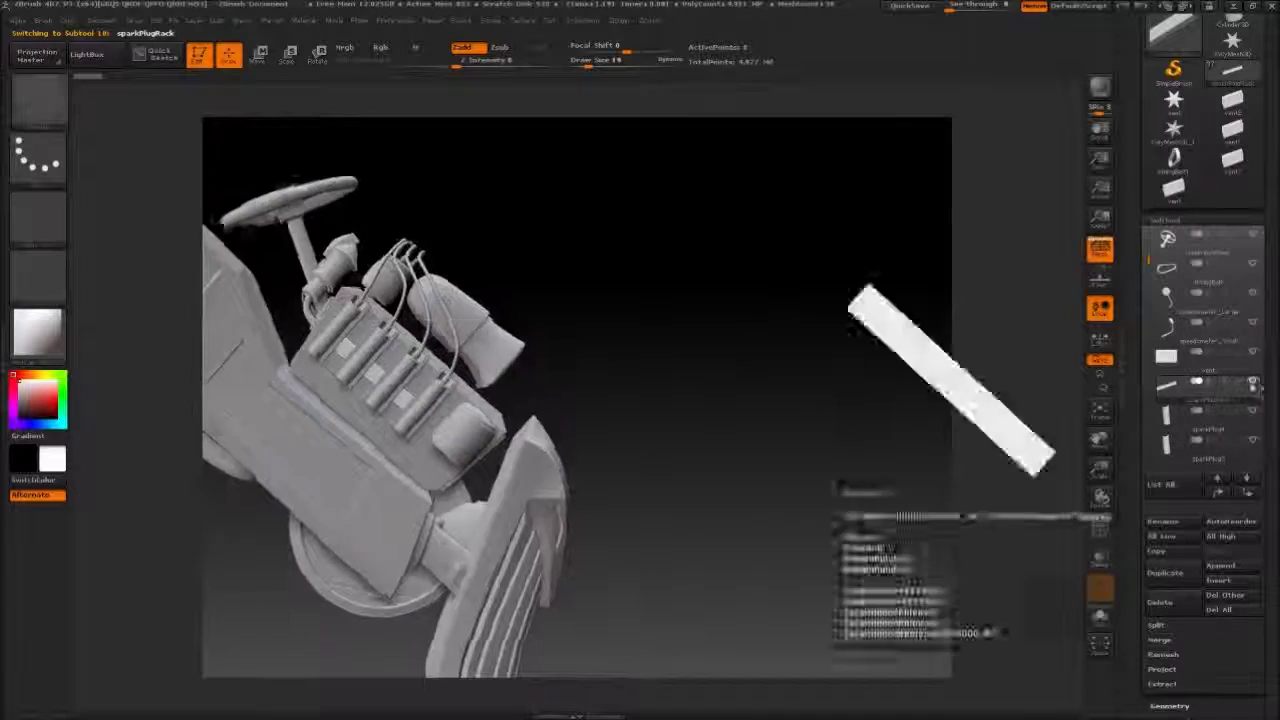
pyautogui.click(1253, 381)
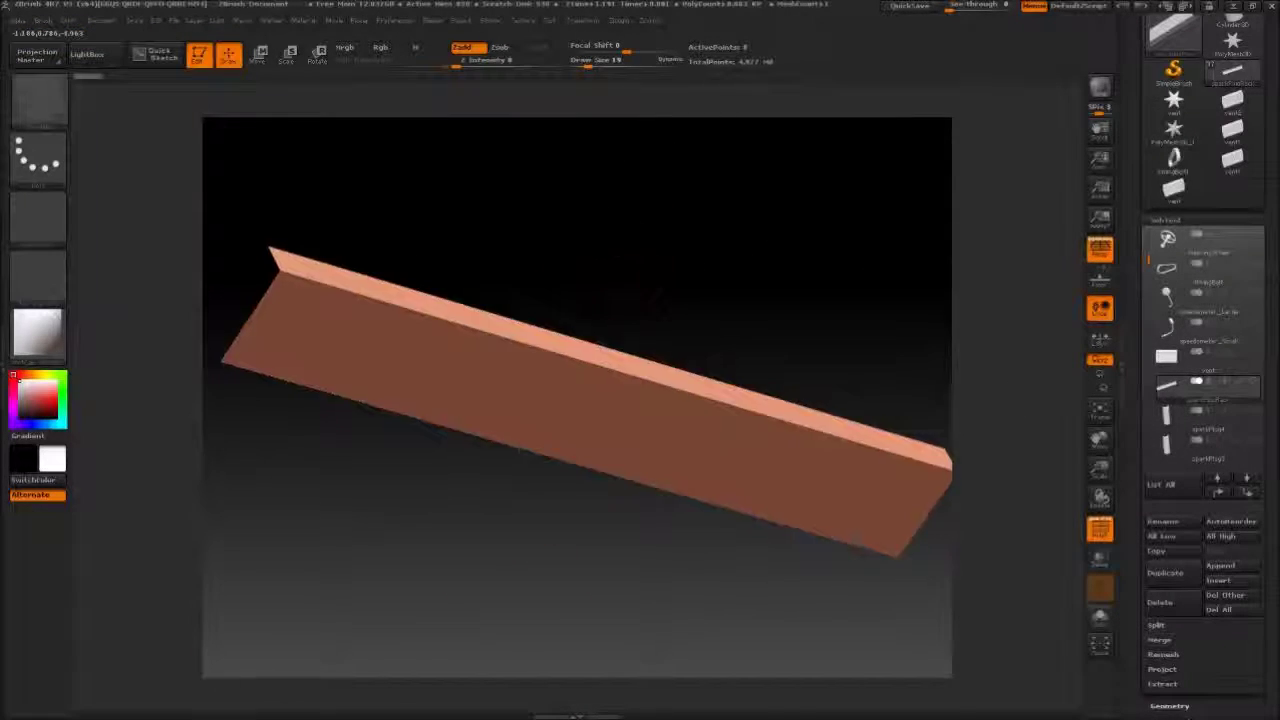
pyautogui.moveTo(655, 295); pyautogui.dragTo(620, 250)
pyautogui.click(1253, 381)
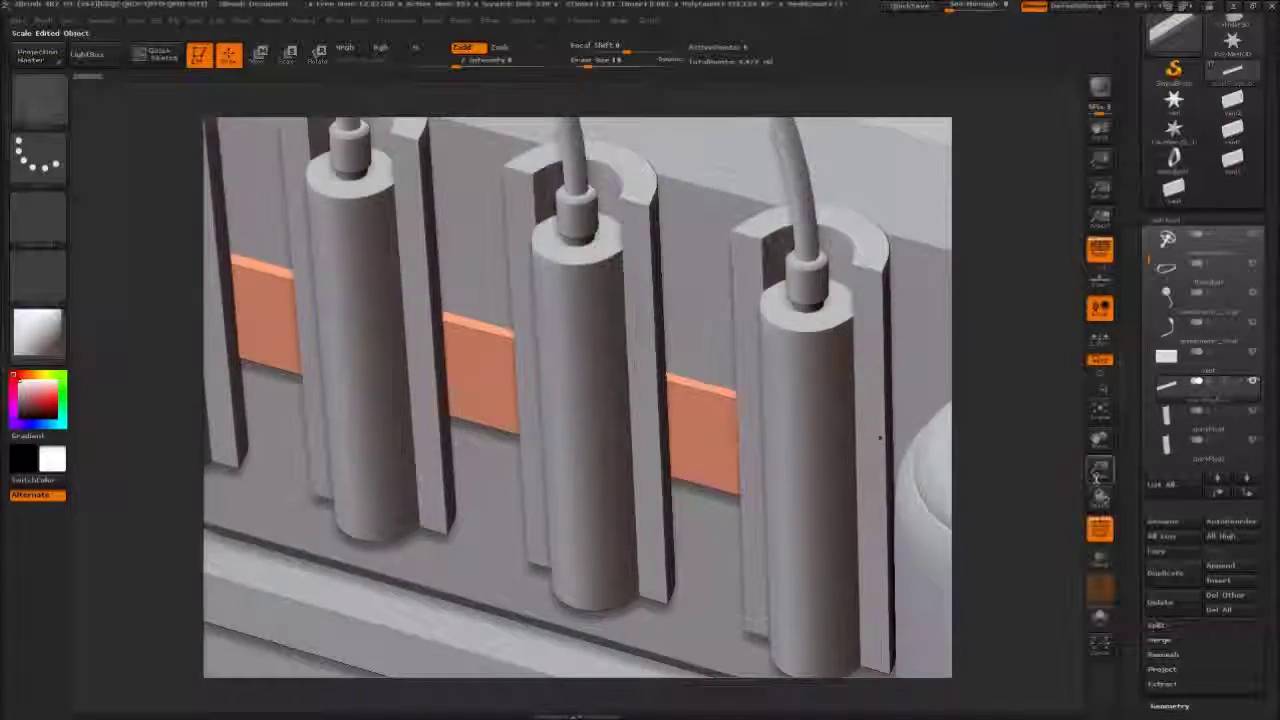
pyautogui.moveTo(1098, 474); pyautogui.dragTo(1060, 410)
pyautogui.moveTo(420, 580); pyautogui.dragTo(480, 540)
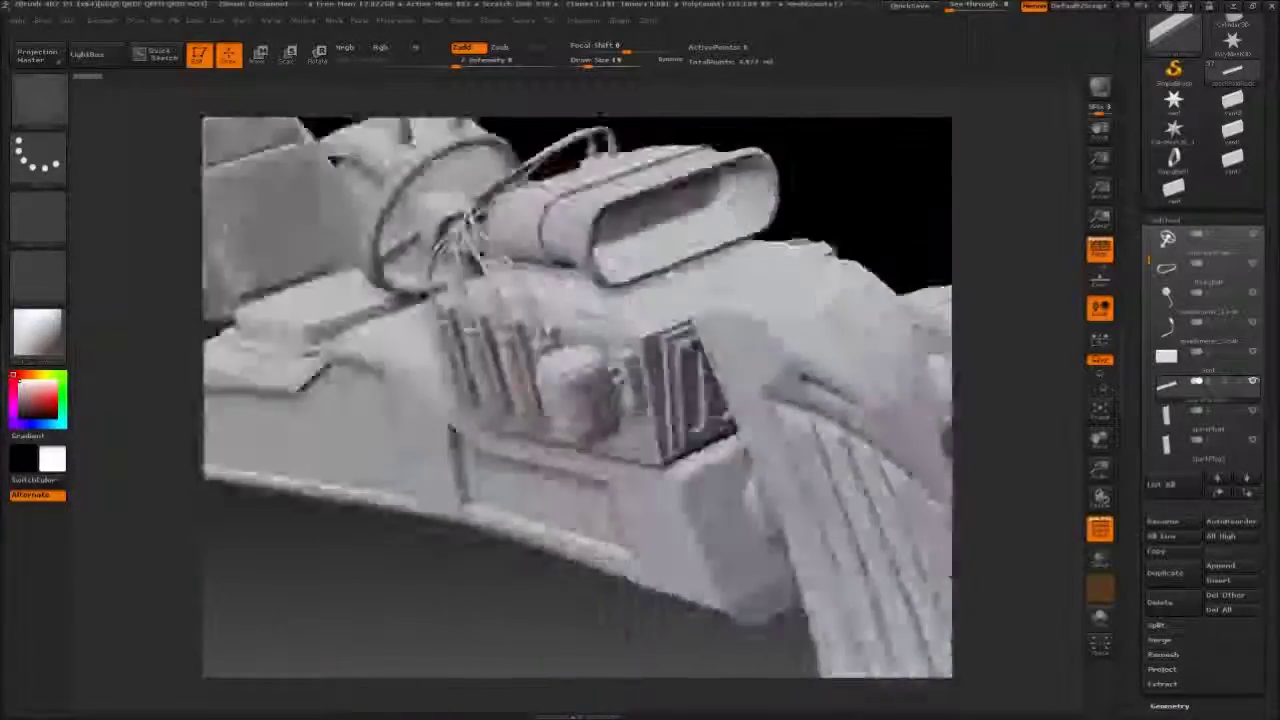
pyautogui.moveTo(1000, 180); pyautogui.dragTo(824, 260)
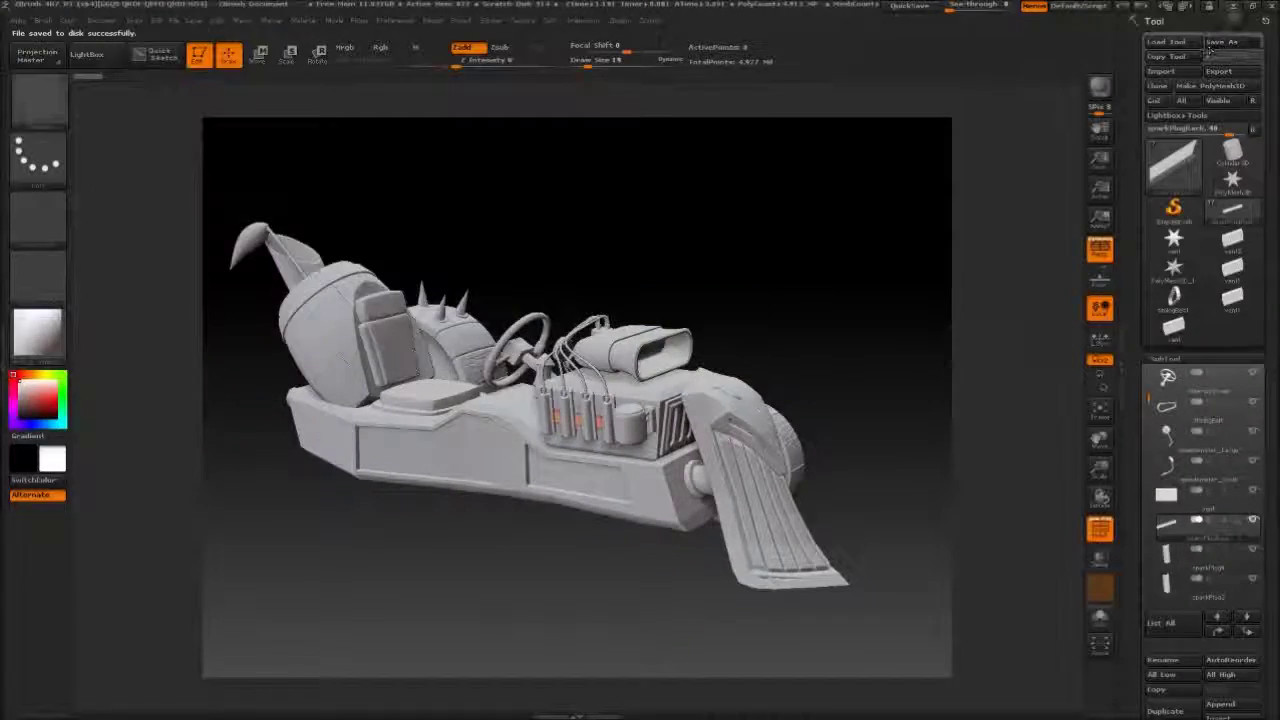
# Switch to Maya LT, isolate the spark plug rack and start selecting its edges at the open end.
pyautogui.press('super')
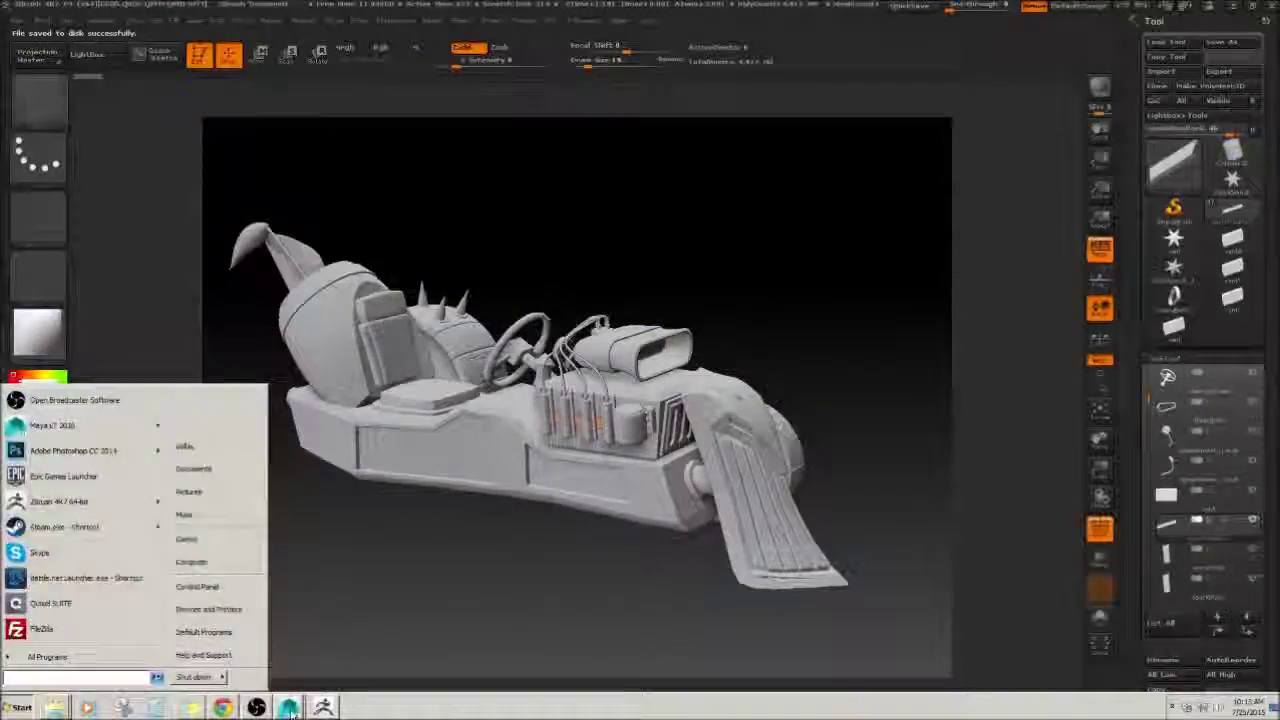
pyautogui.click(289, 708)
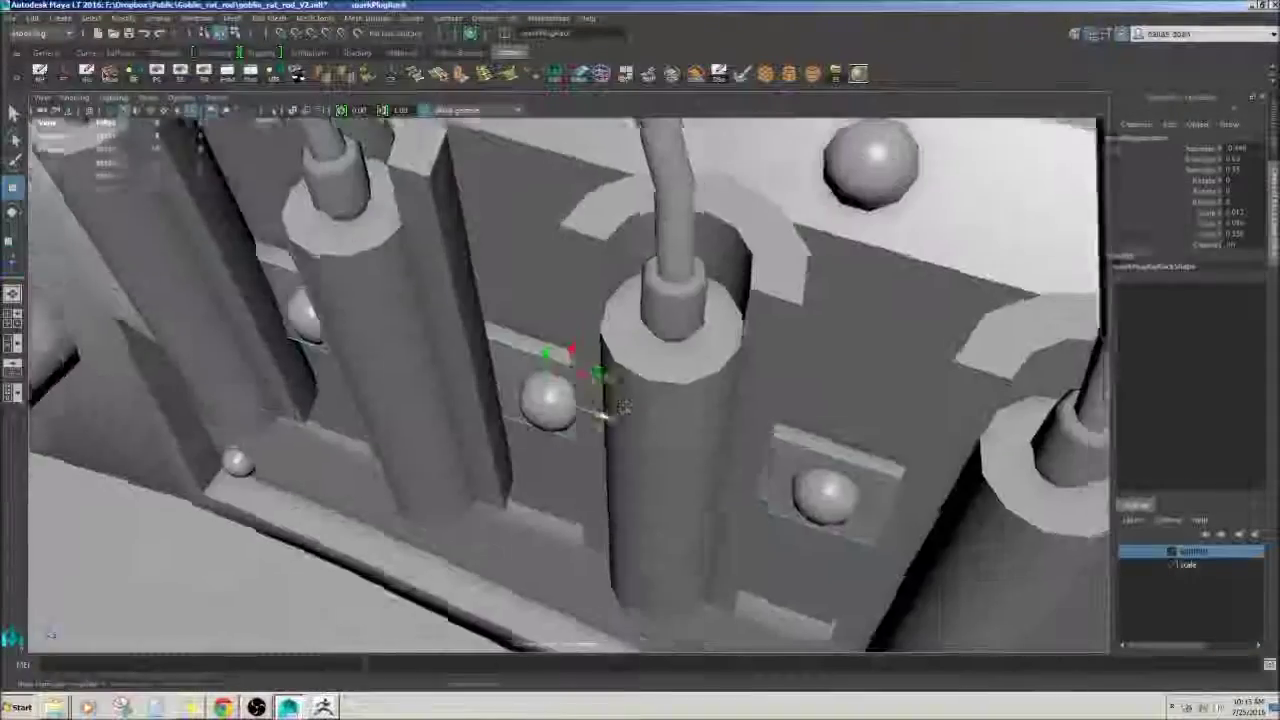
pyautogui.keyDown('alt'); pyautogui.moveTo(624, 408); pyautogui.dragTo(440, 314); pyautogui.keyUp('alt')
pyautogui.hotkey('ctrl', '1')
pyautogui.press('F10')
pyautogui.click(568, 396)
pyautogui.keyDown('alt'); pyautogui.moveTo(568, 396); pyautogui.dragTo(646, 488); pyautogui.keyUp('alt')
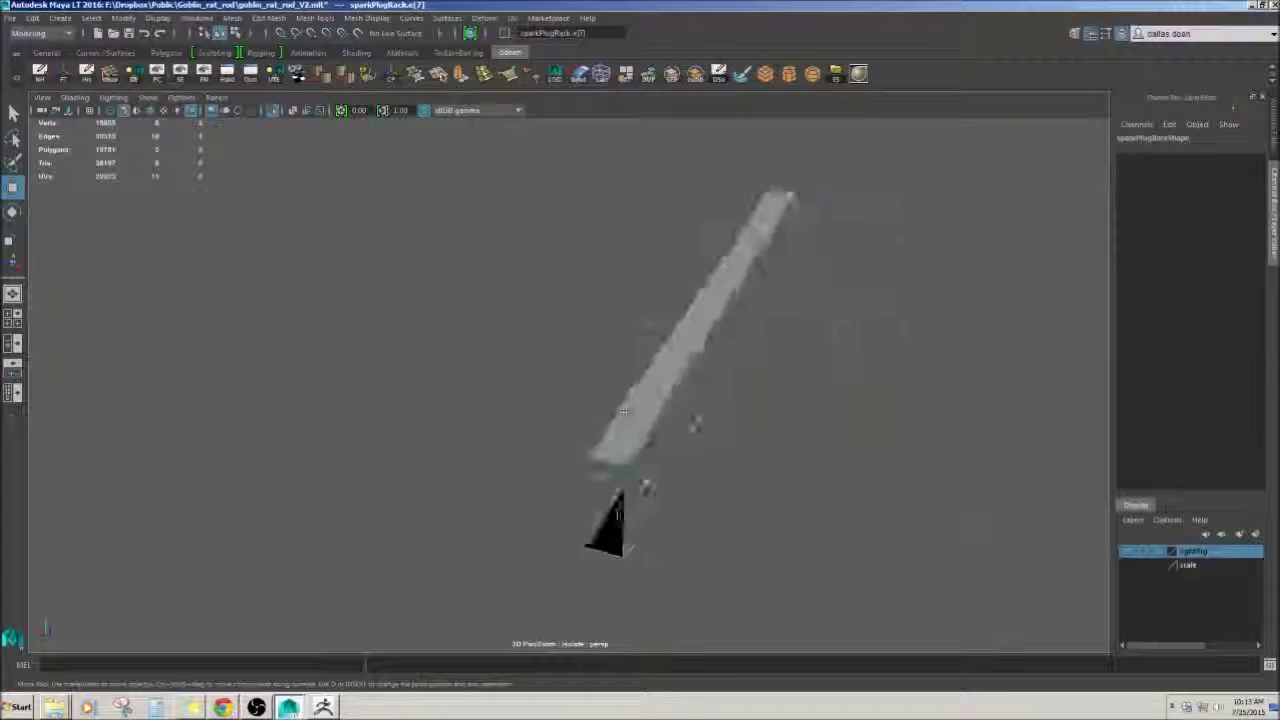
# Bridge the opposing edges at both open ends of the spark plug rack.
pyautogui.click(593, 595)
pyautogui.keyDown('shift'); pyautogui.click(606, 387); pyautogui.keyUp('shift')
pyautogui.keyDown('shift'); pyautogui.moveTo(668, 374); pyautogui.dragTo(770, 430, button='right'); pyautogui.keyUp('shift')
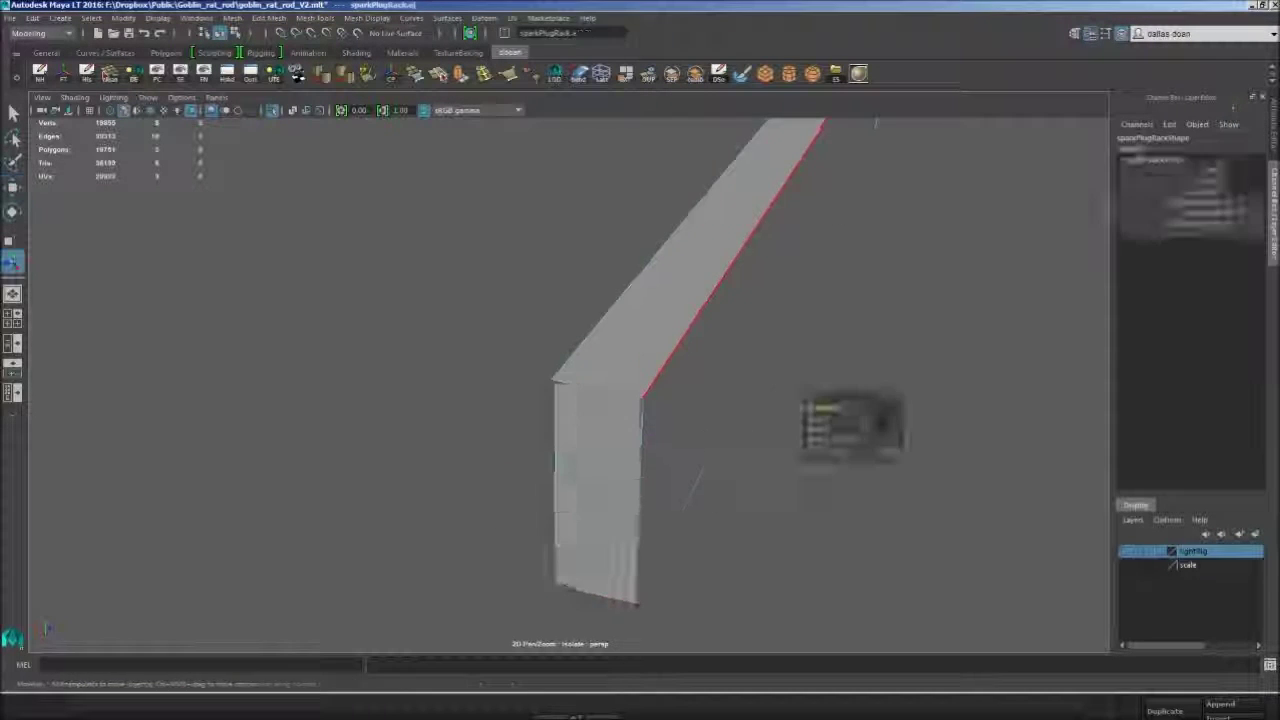
pyautogui.click(740, 450)
pyautogui.keyDown('alt'); pyautogui.moveTo(740, 450); pyautogui.dragTo(610, 470); pyautogui.keyUp('alt')
pyautogui.keyDown('alt'); pyautogui.moveTo(610, 470); pyautogui.dragTo(487, 471, button='right'); pyautogui.keyUp('alt')
pyautogui.keyDown('alt'); pyautogui.moveTo(597, 528); pyautogui.dragTo(531, 391); pyautogui.keyUp('alt')
pyautogui.click(531, 391)
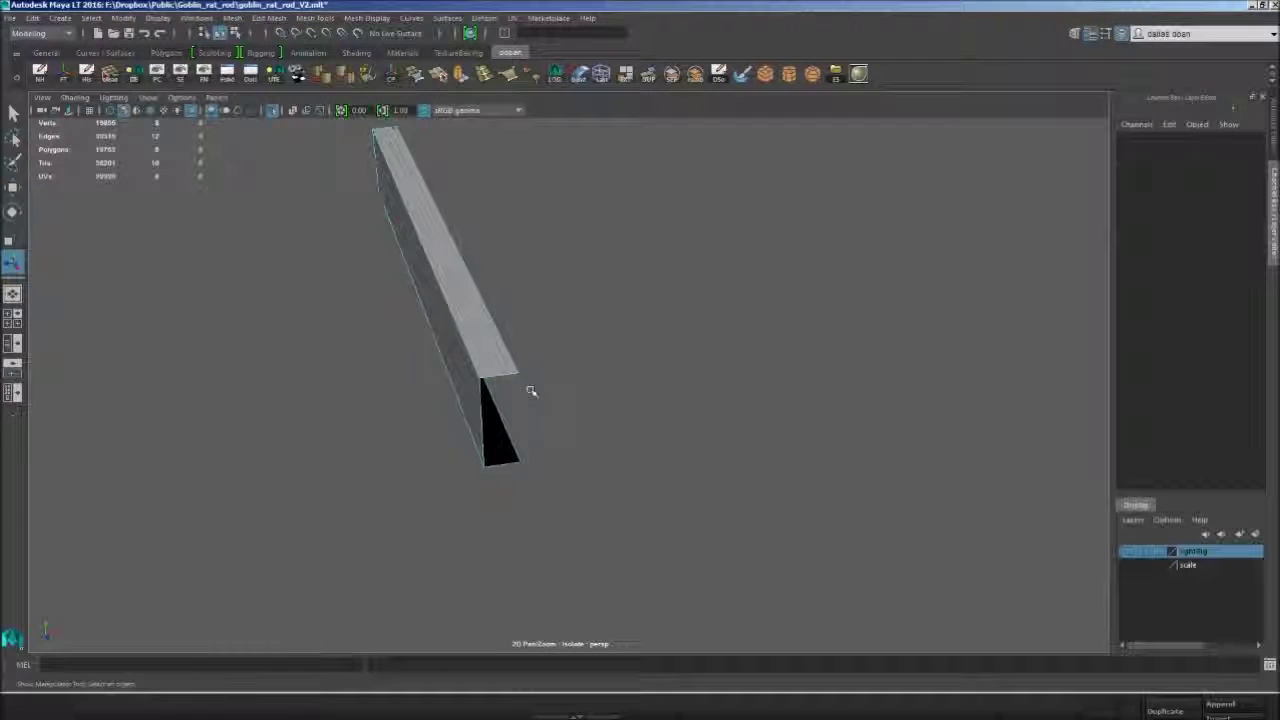
pyautogui.keyDown('alt'); pyautogui.moveTo(583, 537); pyautogui.dragTo(567, 405); pyautogui.keyUp('alt')
pyautogui.click(690, 405)
# Close the spark plug rack's open back between its opposing border edges and check the whole part.
pyautogui.keyDown('alt'); pyautogui.moveTo(690, 440); pyautogui.dragTo(560, 415); pyautogui.keyUp('alt')
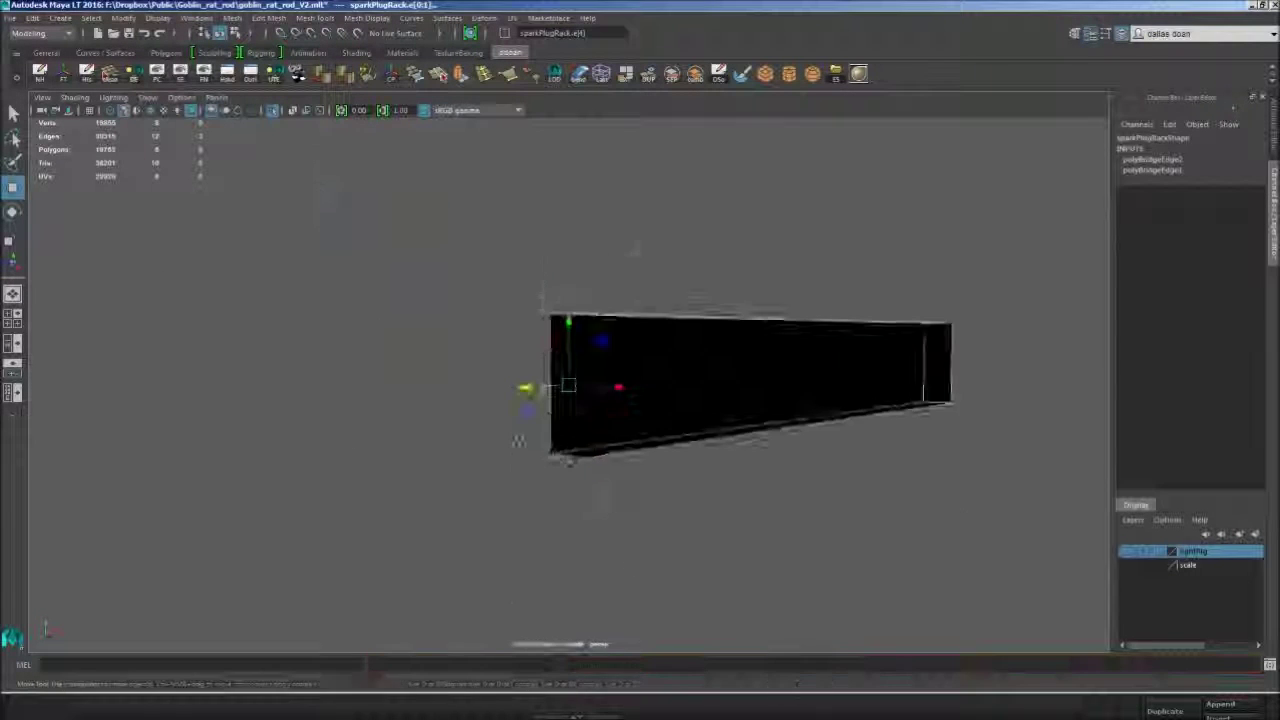
pyautogui.keyDown('alt'); pyautogui.moveTo(480, 430); pyautogui.dragTo(573, 450, button='right'); pyautogui.keyUp('alt')
pyautogui.click(573, 457)
pyautogui.keyDown('alt'); pyautogui.moveTo(573, 457); pyautogui.dragTo(592, 460); pyautogui.keyUp('alt')
pyautogui.click(545, 141)
pyautogui.keyDown('shift'); pyautogui.click(583, 602); pyautogui.keyUp('shift')
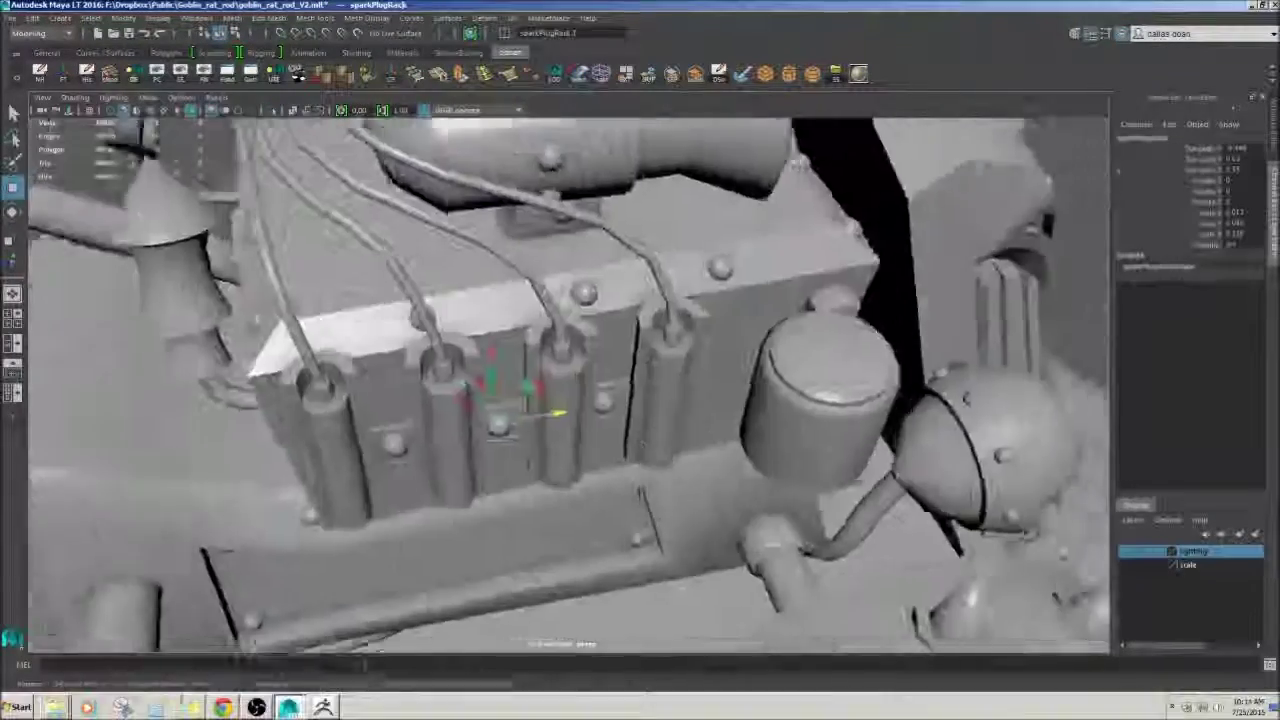
pyautogui.keyDown('alt'); pyautogui.moveTo(640, 400); pyautogui.dragTo(692, 408); pyautogui.keyUp('alt')
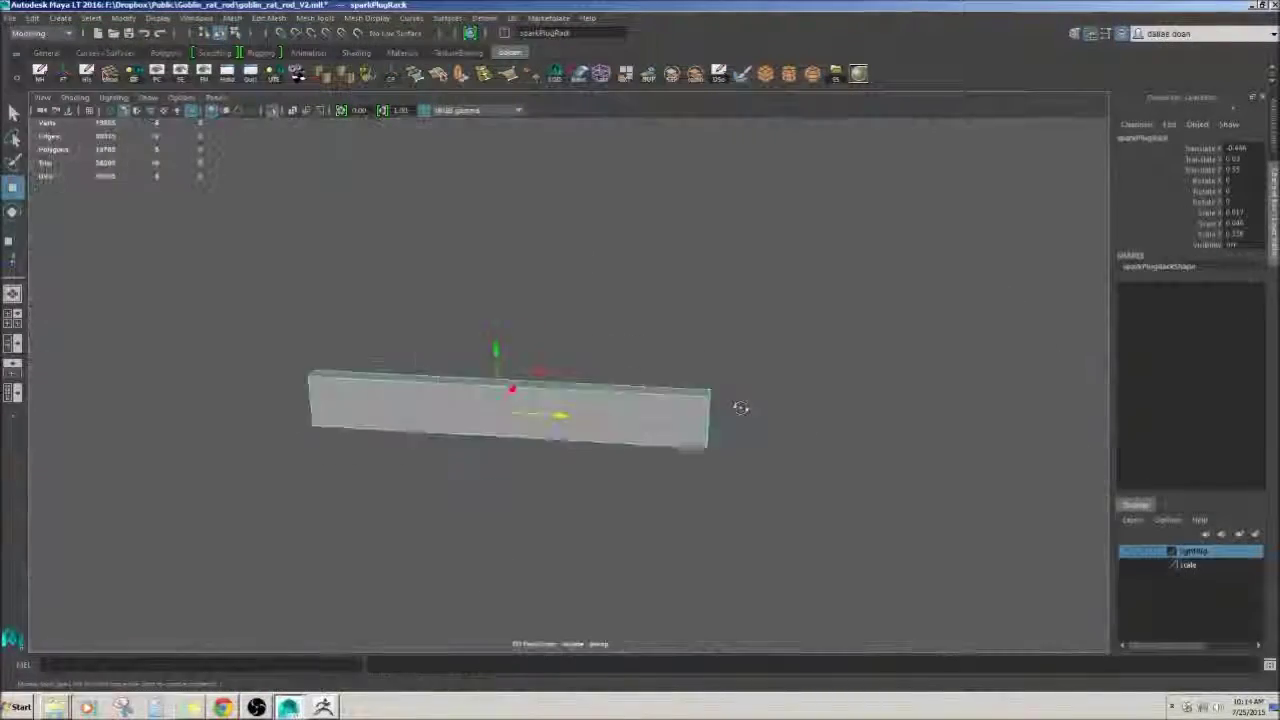
pyautogui.scroll(5, 720, 410)
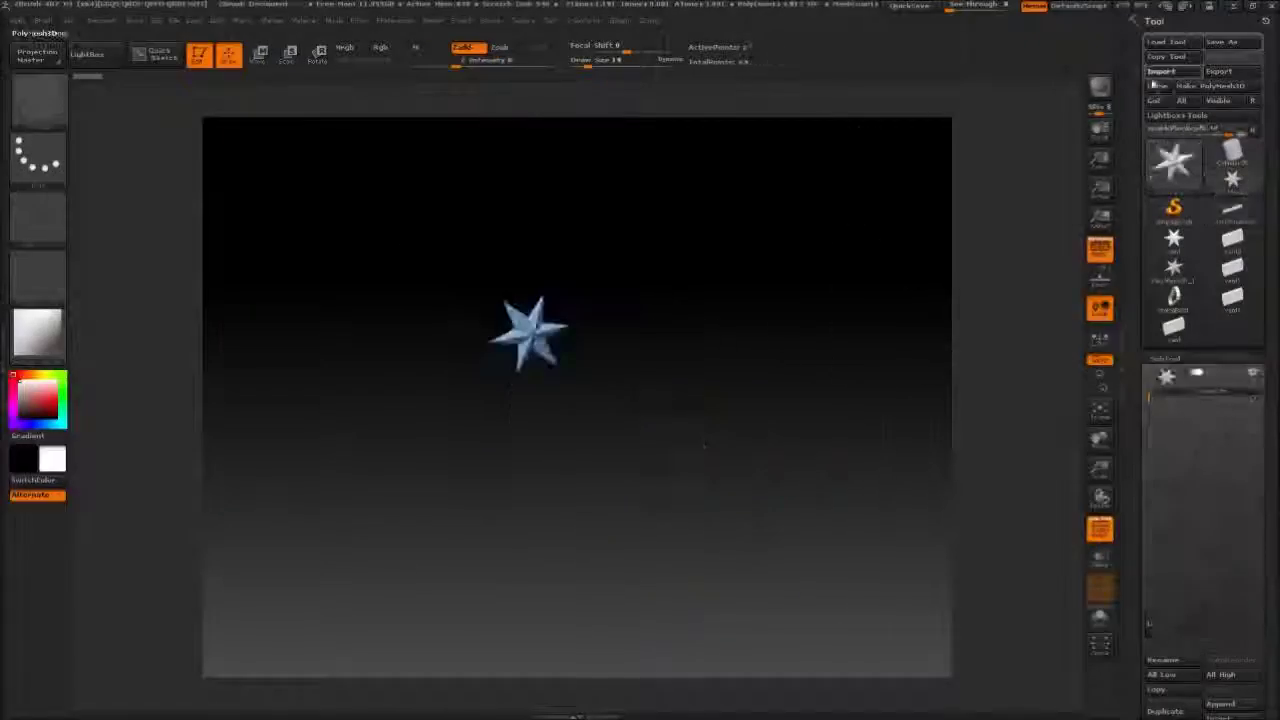
# Return to ZBrush and import sparkPlugRack.obj into the star tool.
pyautogui.click(1160, 72)
pyautogui.click(295, 102)
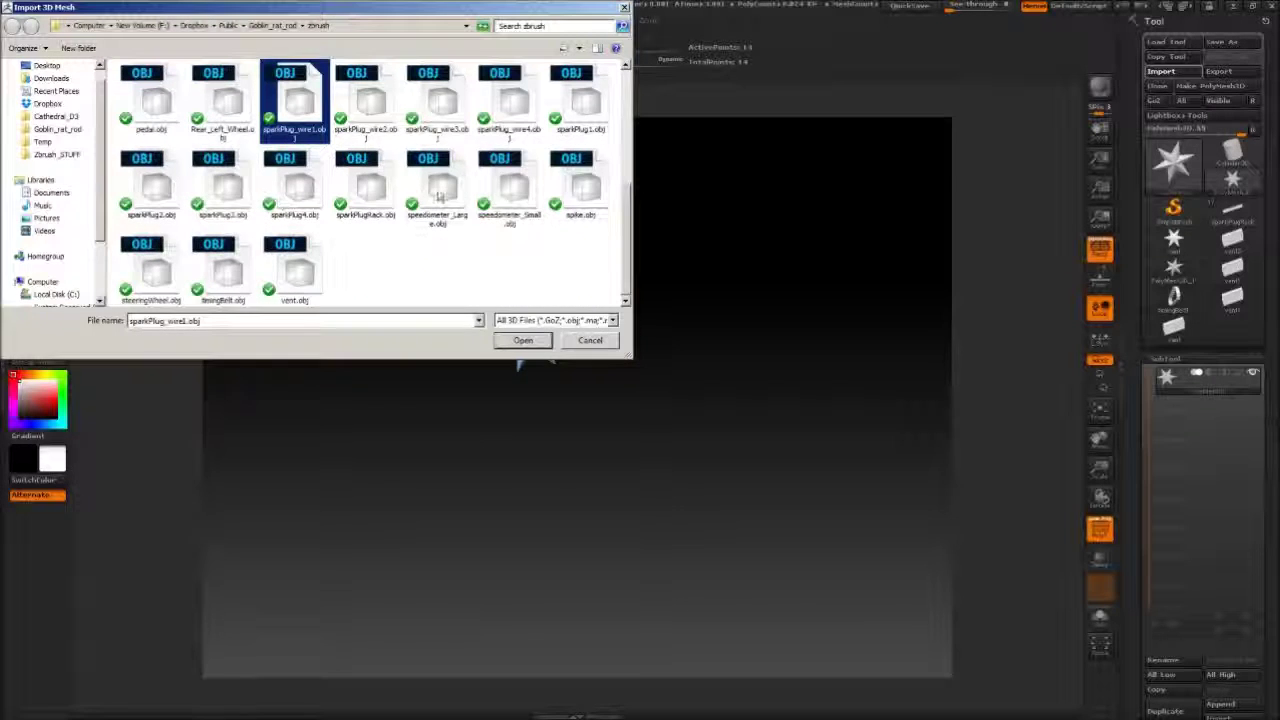
pyautogui.click(522, 341)
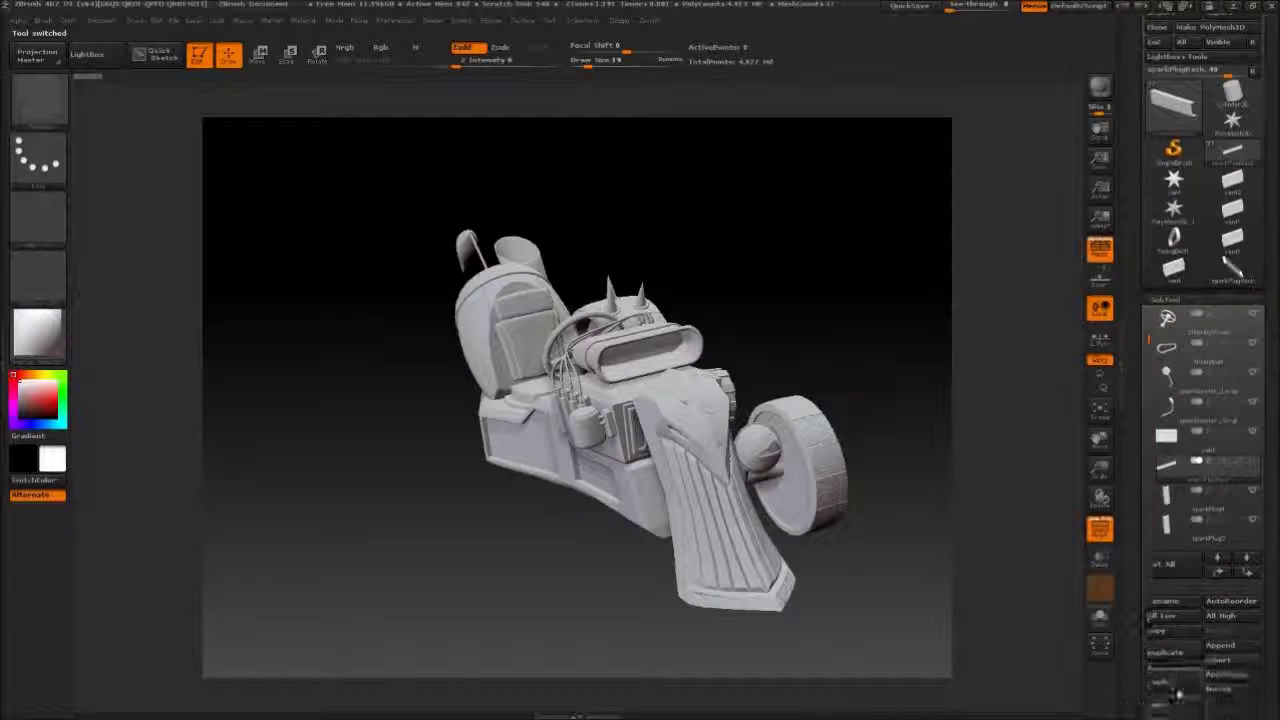
# Replace the rat rod's old spark plug rack with the newly imported one and isolate it for inspection.
pyautogui.click(1220, 645)
pyautogui.click(801, 467)
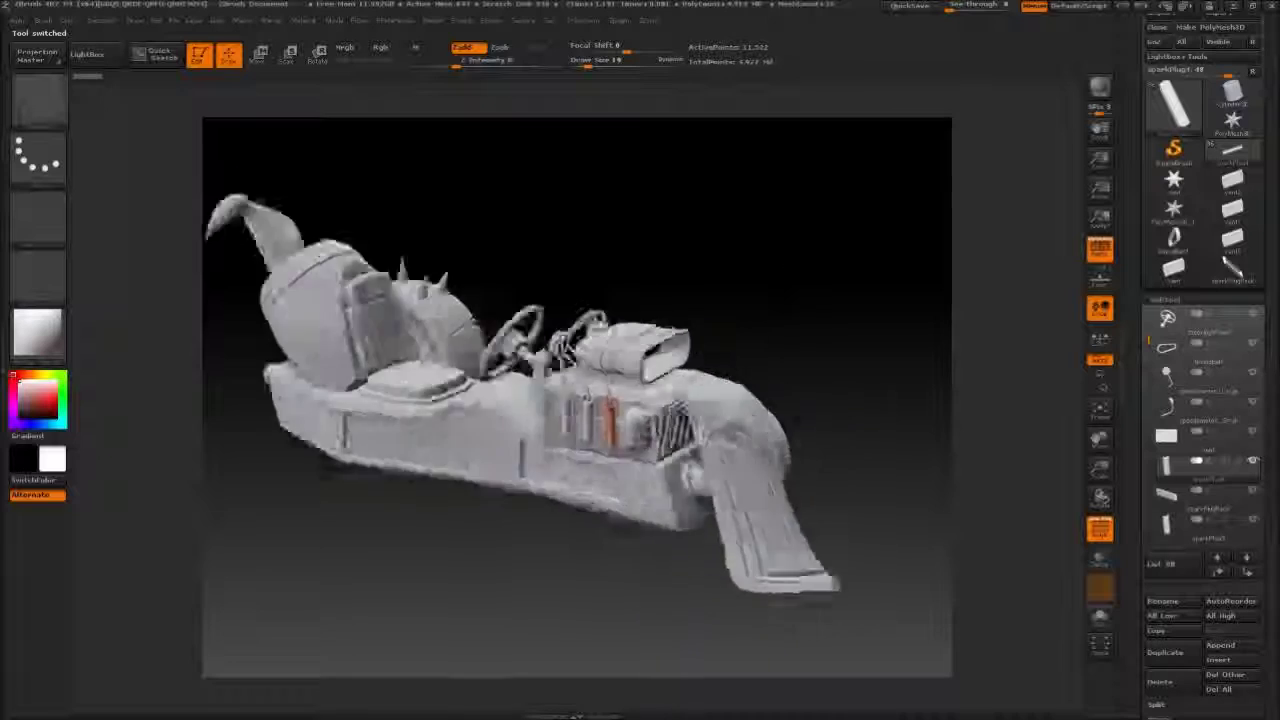
pyautogui.moveTo(800, 220); pyautogui.dragTo(680, 260)
pyautogui.keyDown('alt'); pyautogui.click(491, 423); pyautogui.keyUp('alt')
pyautogui.click(1253, 490)
pyautogui.moveTo(690, 400); pyautogui.dragTo(637, 348)
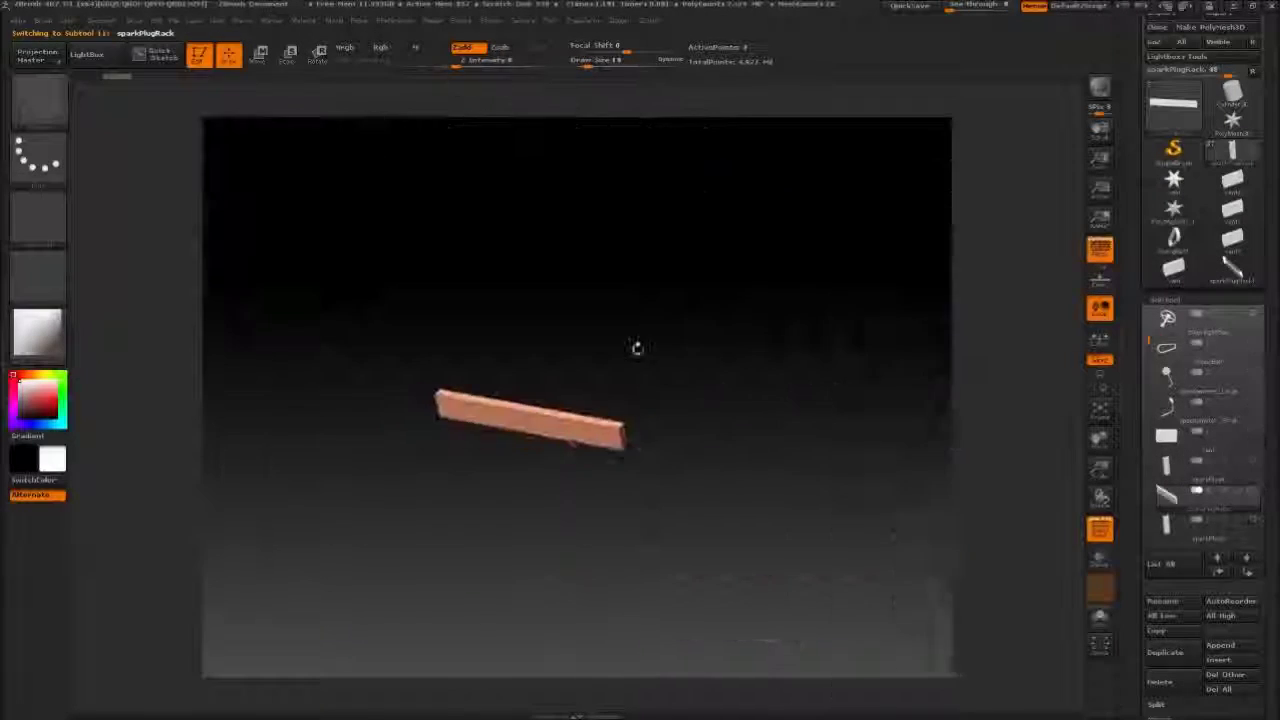
# Examine the isolated spark plug rack's front and ends, and subdivide its geometry.
pyautogui.moveTo(515, 271); pyautogui.dragTo(508, 358)
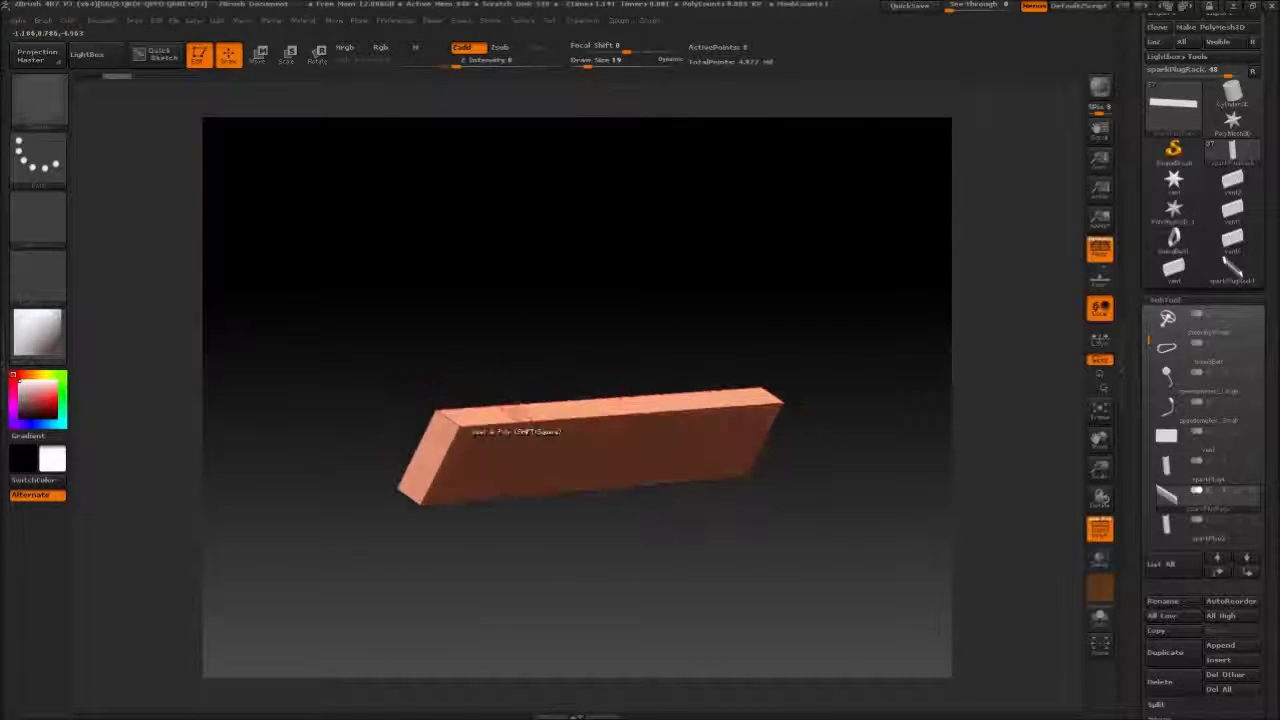
pyautogui.press('space')
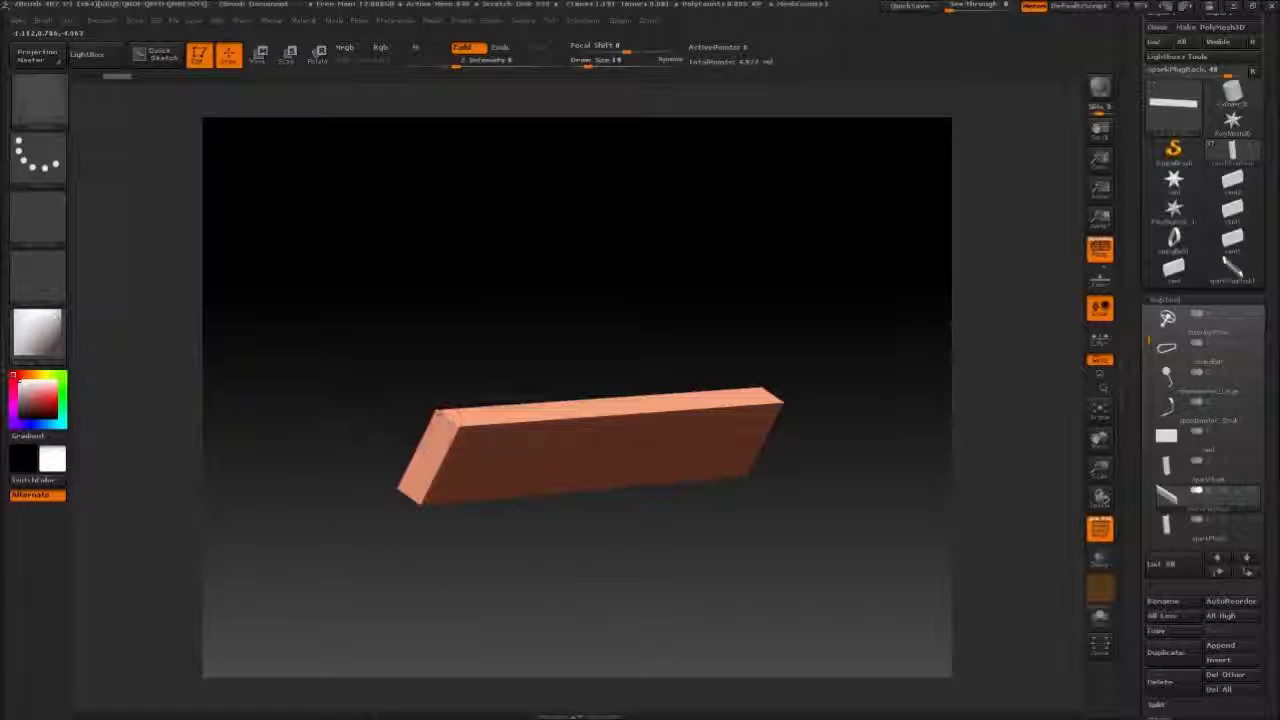
pyautogui.moveTo(443, 343); pyautogui.dragTo(405, 362)
pyautogui.press('space')
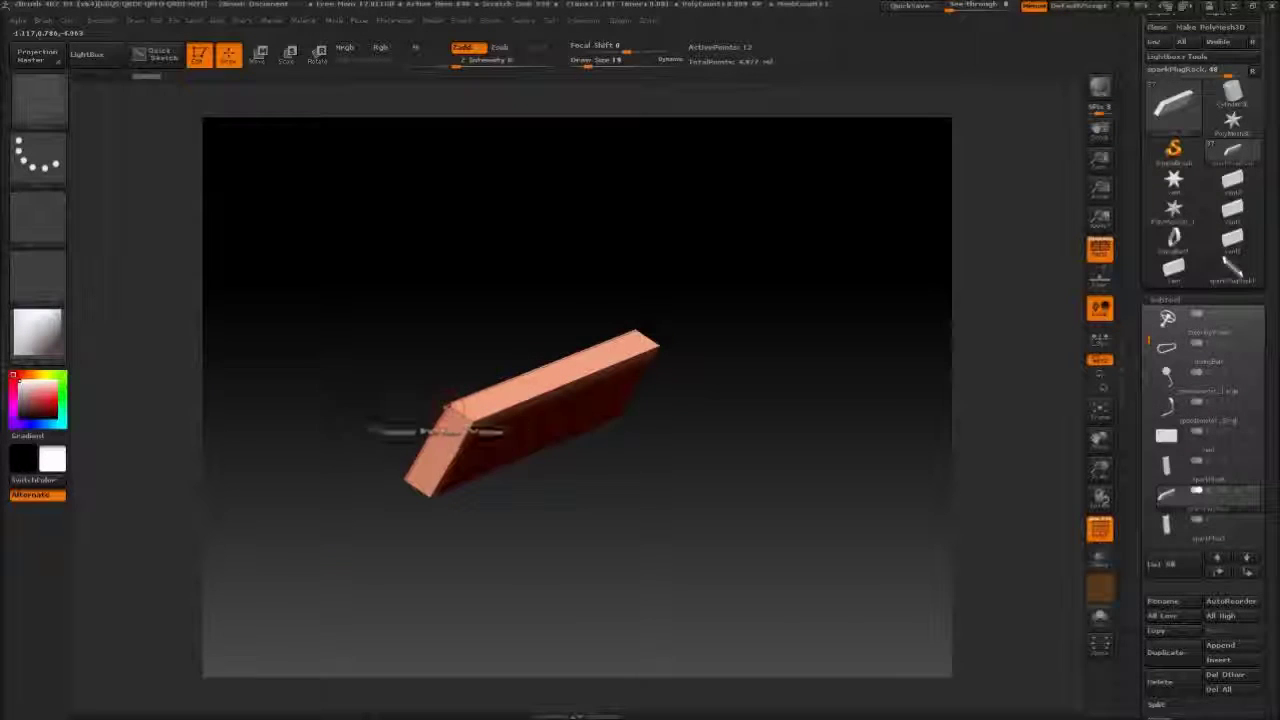
pyautogui.moveTo(435, 477); pyautogui.dragTo(627, 340)
pyautogui.click(1165, 300)
pyautogui.click(1169, 316)
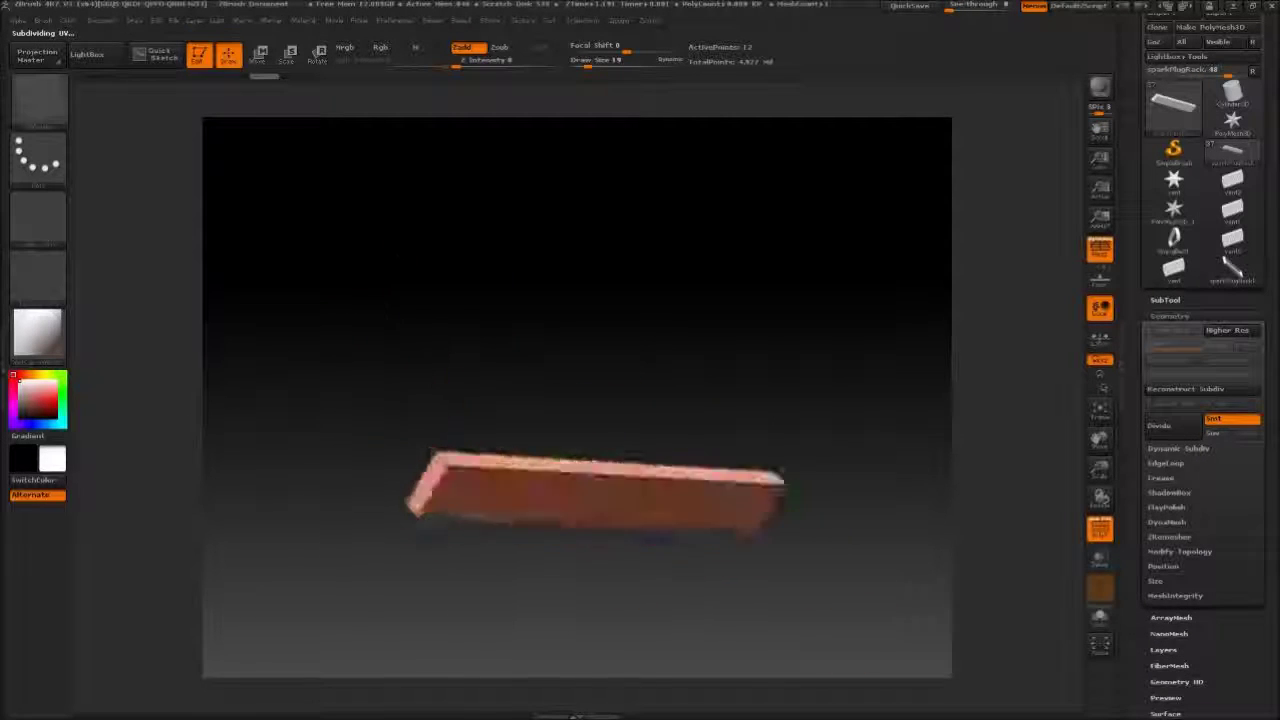
pyautogui.keyDown('alt'); pyautogui.moveTo(390, 313); pyautogui.dragTo(362, 276); pyautogui.keyUp('alt')
pyautogui.hotkey('ctrl', 'd')
# Check the subdivided rack's edges with the polyframe off and on, and raise the rack to subdivision level 5.
pyautogui.moveTo(931, 391); pyautogui.dragTo(985, 450)
pyautogui.click(1100, 532)
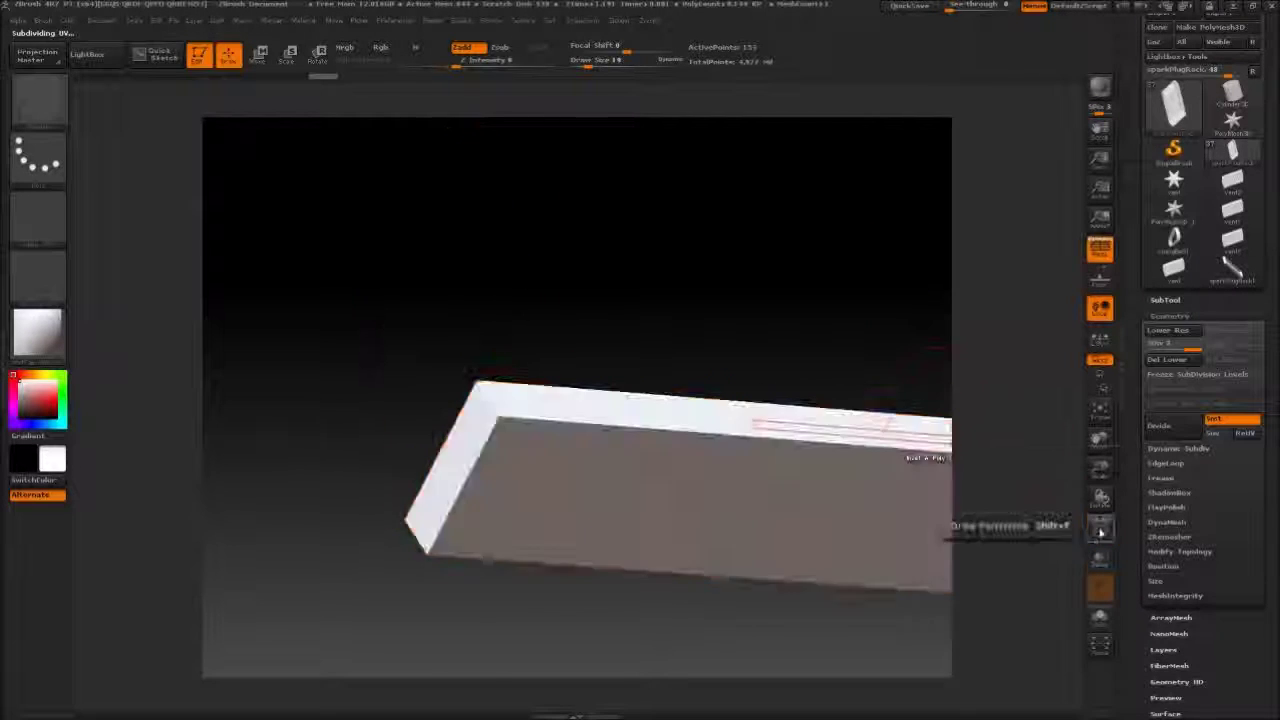
pyautogui.click(1100, 532)
pyautogui.moveTo(699, 383); pyautogui.dragTo(567, 344)
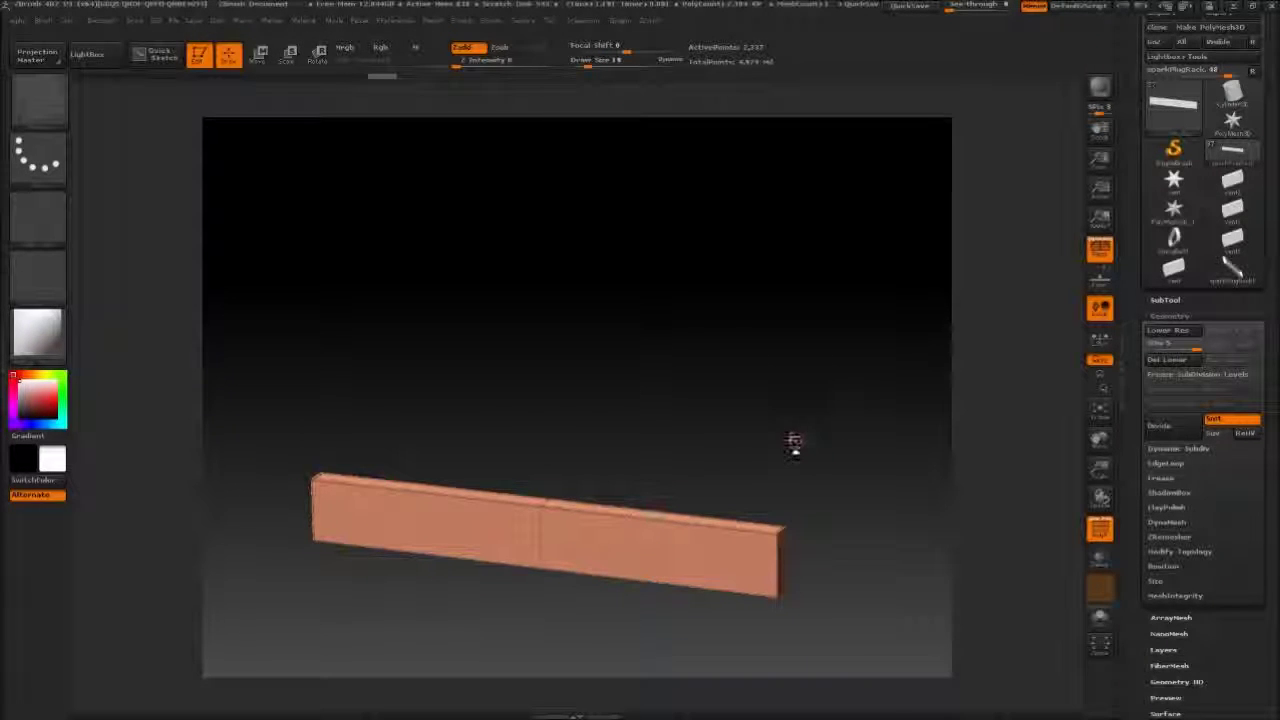
# Return to the subtool list and show the whole rat rod again, viewed from its side.
pyautogui.click(1165, 300)
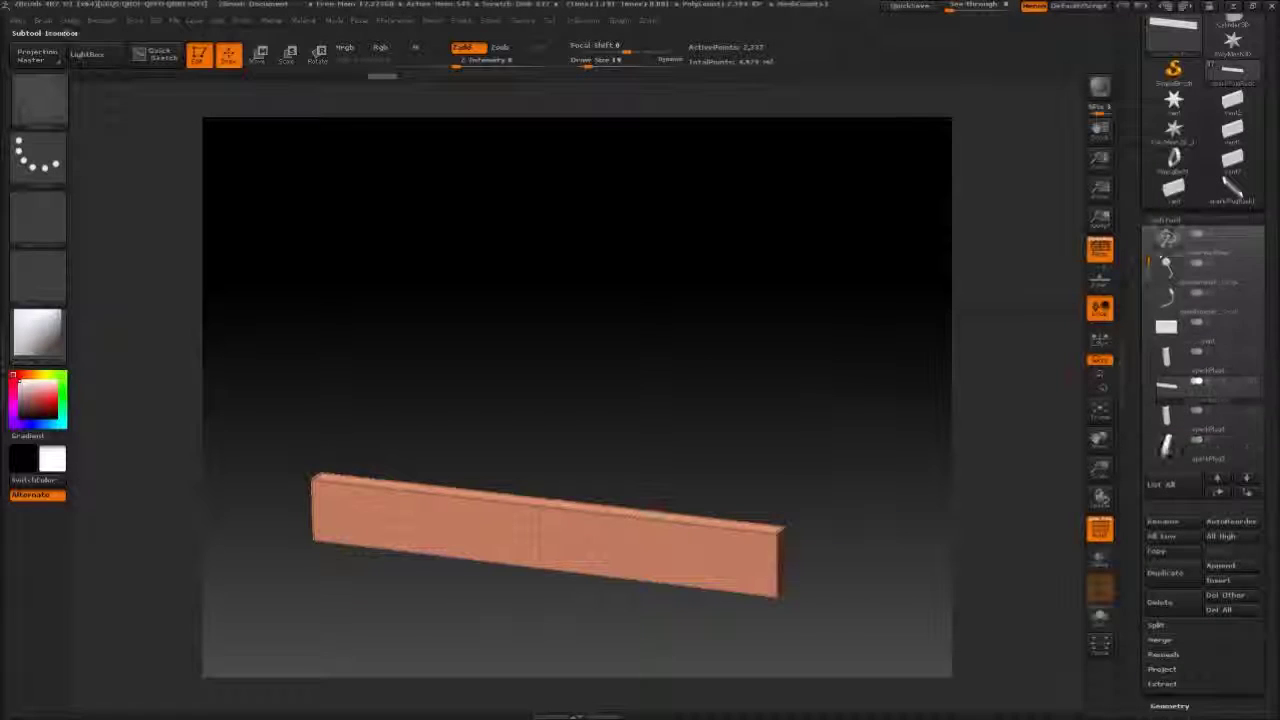
pyautogui.click(1166, 220)
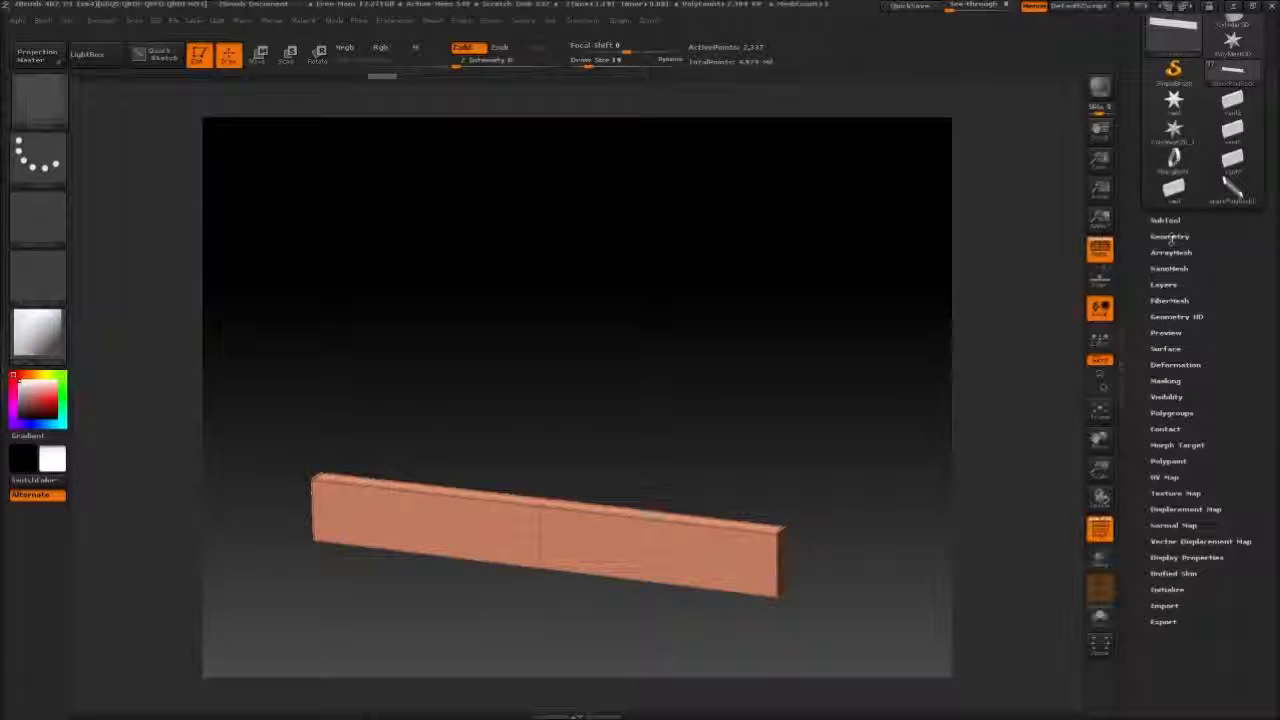
pyautogui.click(1166, 221)
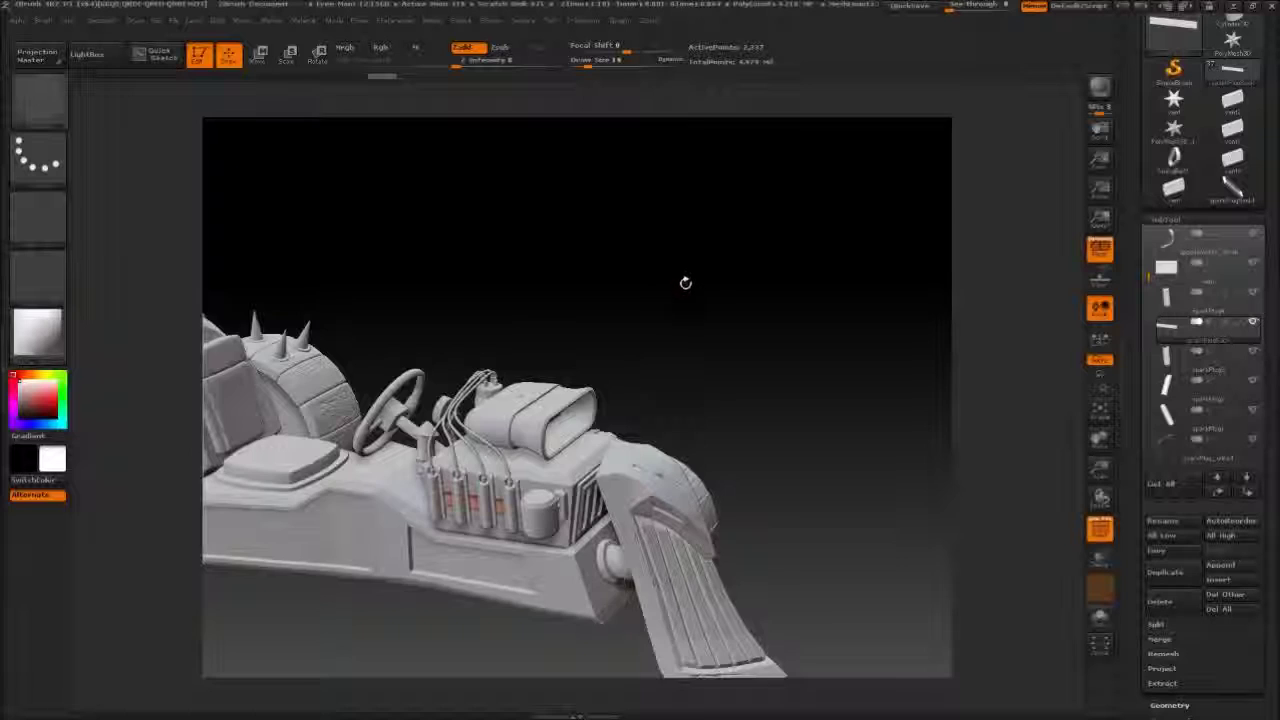
pyautogui.moveTo(685, 283); pyautogui.dragTo(745, 265)
# Go through the remaining spark plug subtools and the spark plug wires, and select the hood.
pyautogui.click(1183, 358)
pyautogui.click(1183, 387)
pyautogui.click(1183, 416)
pyautogui.click(1183, 445)
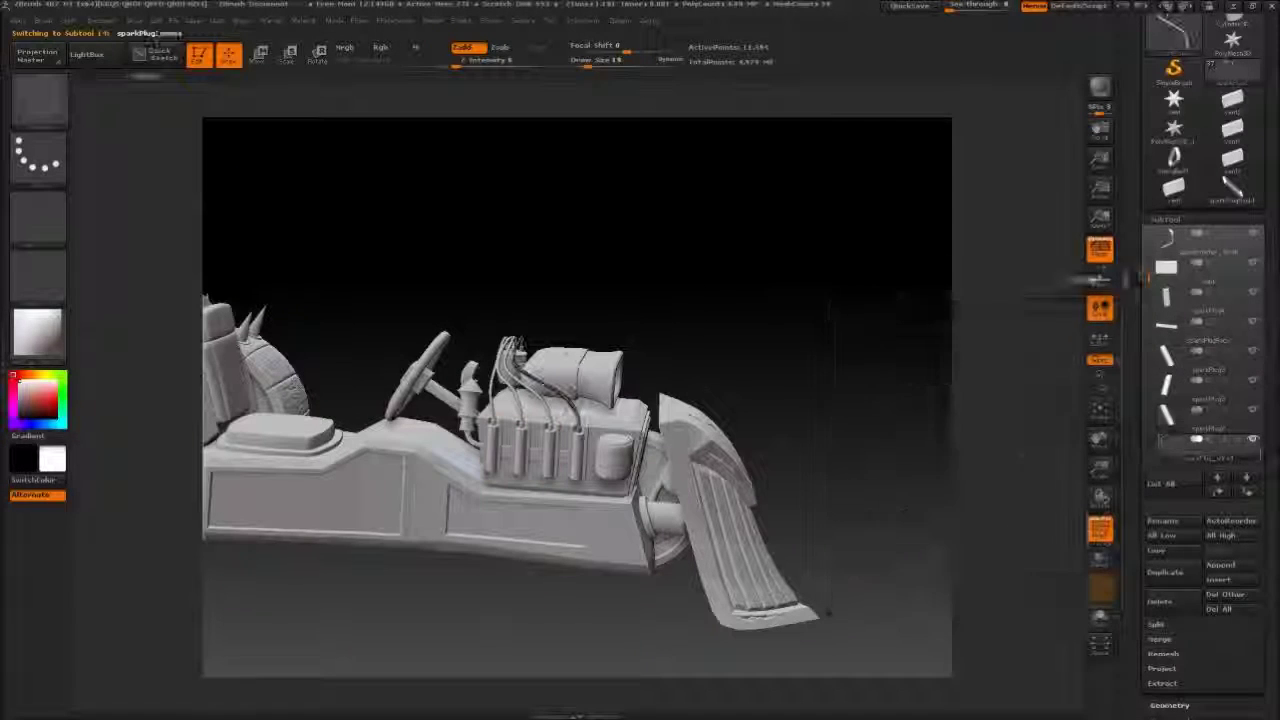
pyautogui.click(1169, 391)
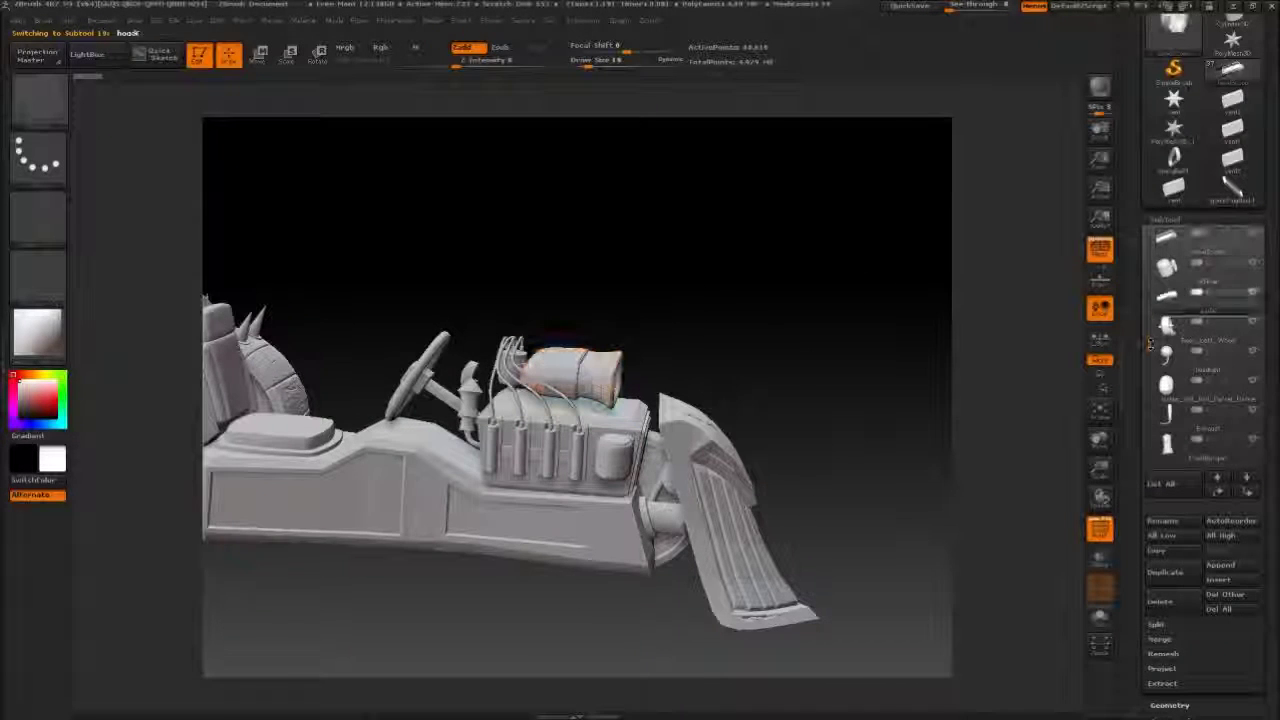